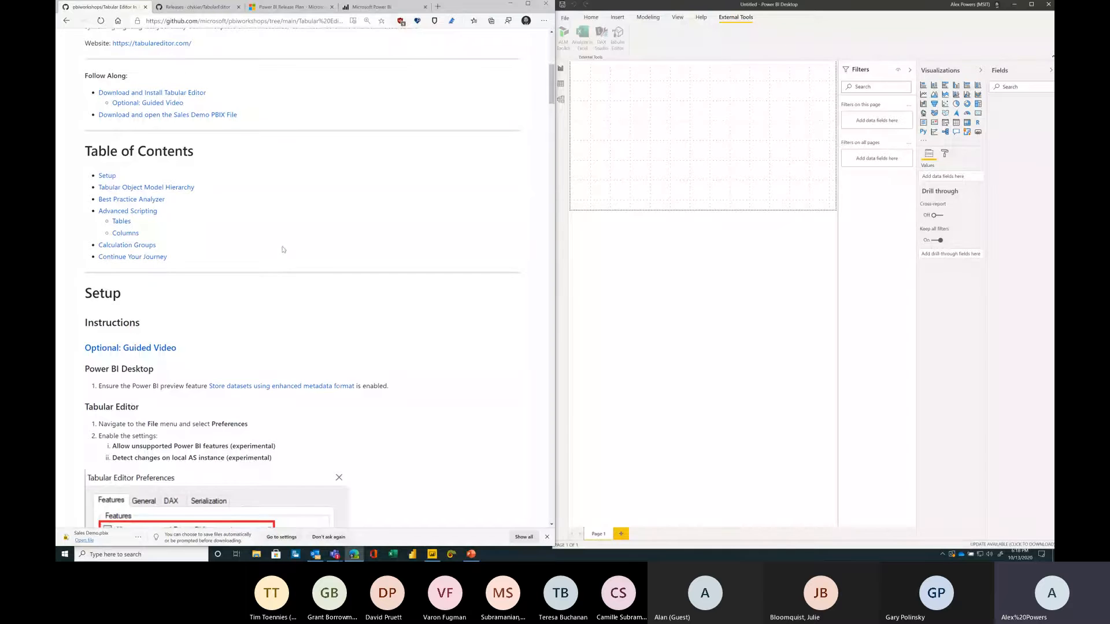
# Step: Open the Setup section's optional guided video in a new browser tab, then close it and return to the workshop page
pyautogui.scroll(-2, 282, 249)
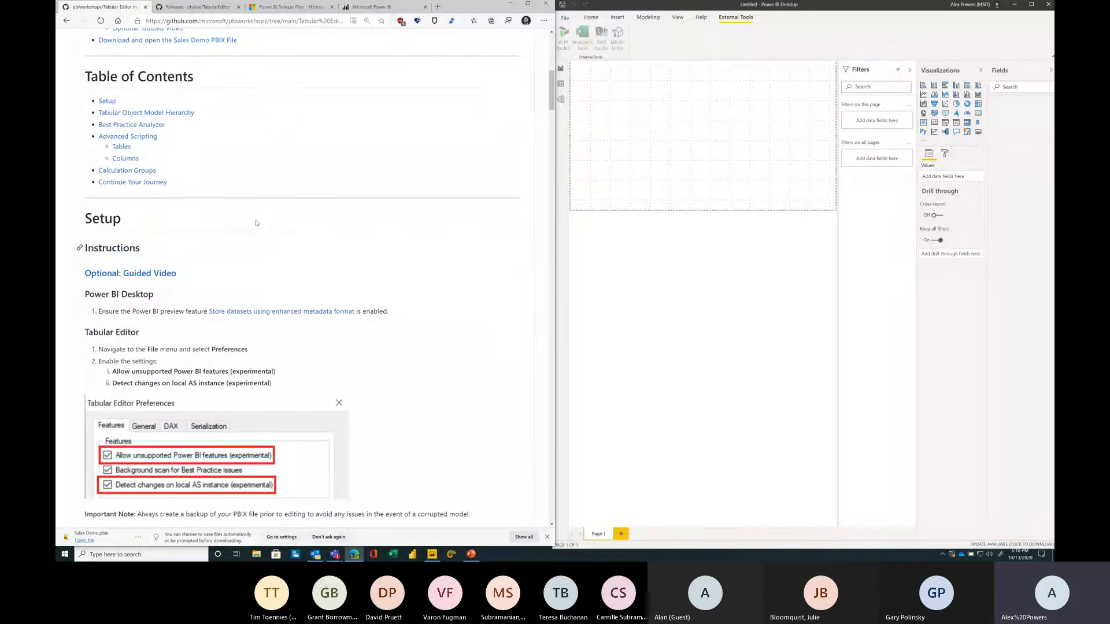
pyautogui.middleClick(162, 274)
pyautogui.click(238, 8)
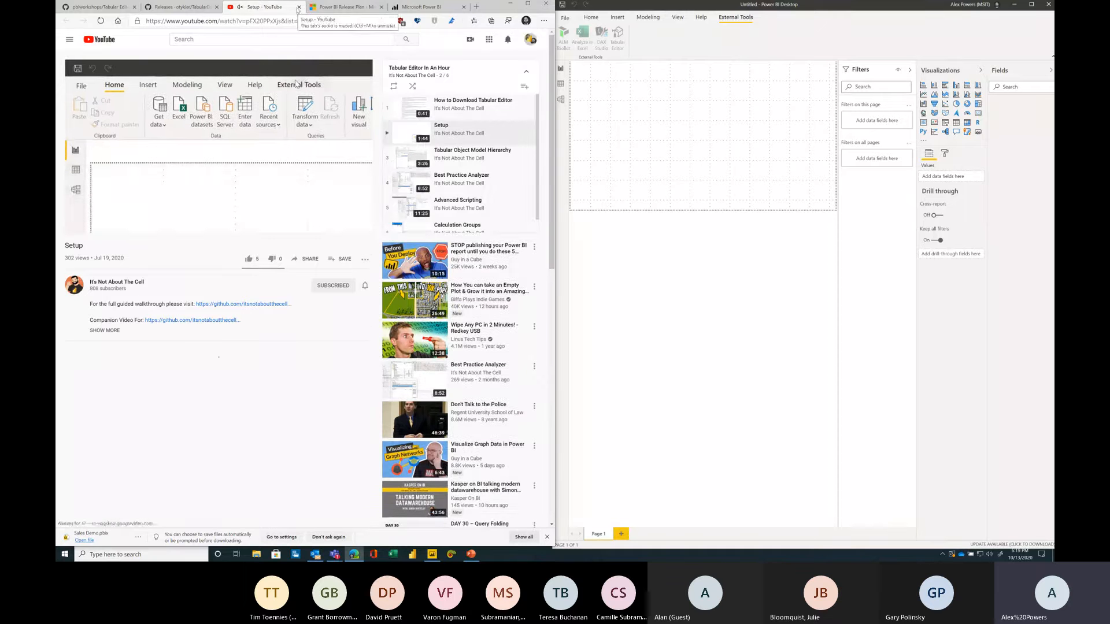
pyautogui.click(299, 8)
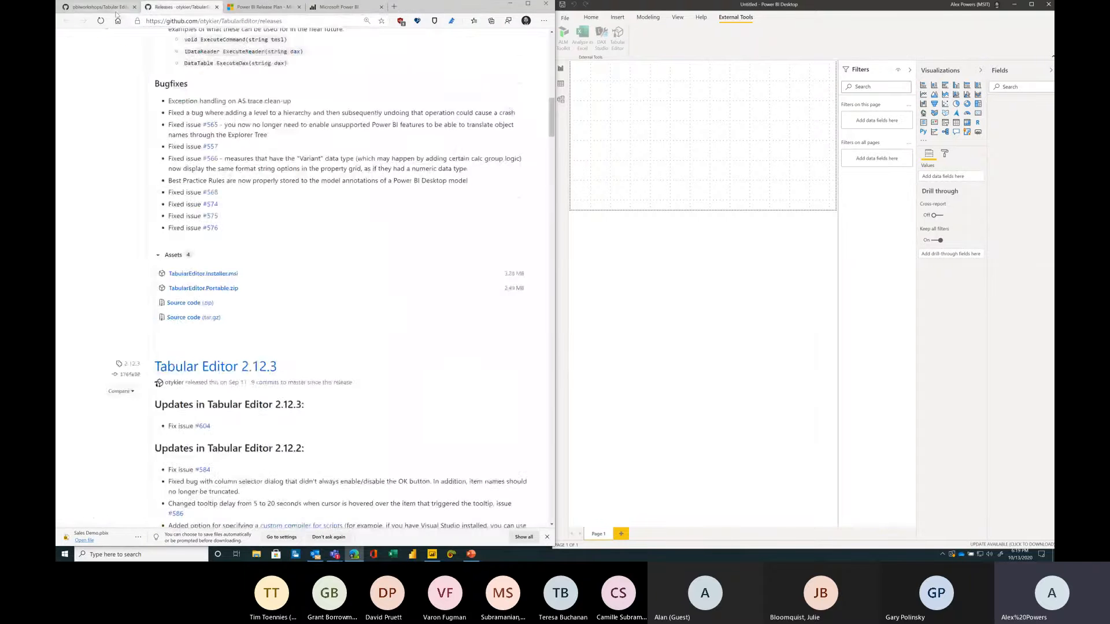
pyautogui.click(116, 8)
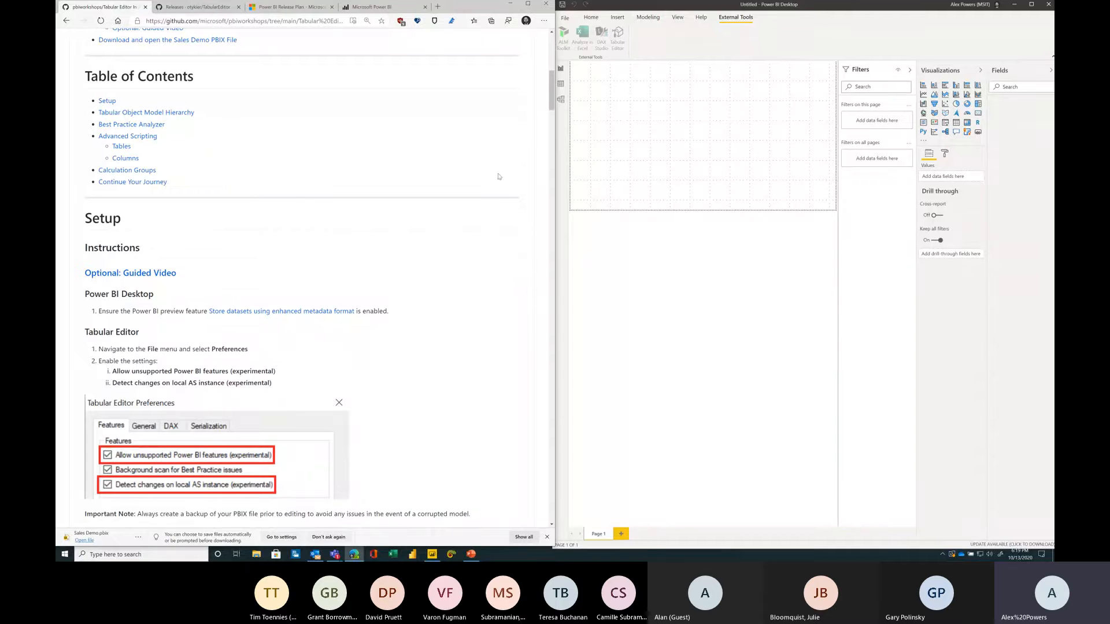
# Step: Enable the Store datasets using enhanced metadata format preview feature in Power BI Desktop options and acknowledge the restart notice
pyautogui.click(568, 51)
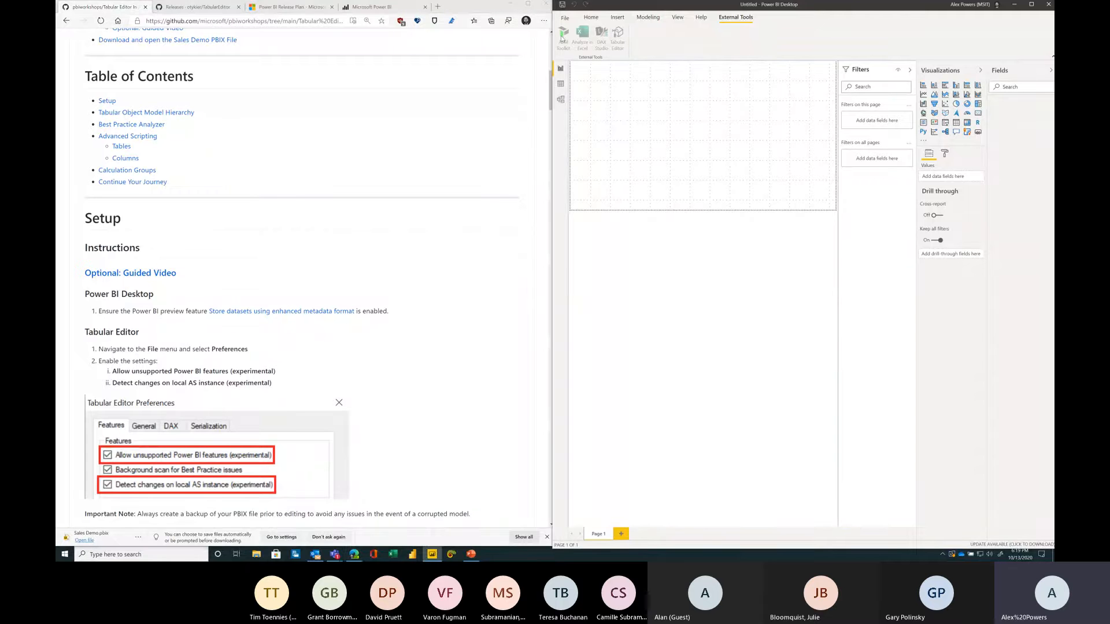
pyautogui.click(565, 18)
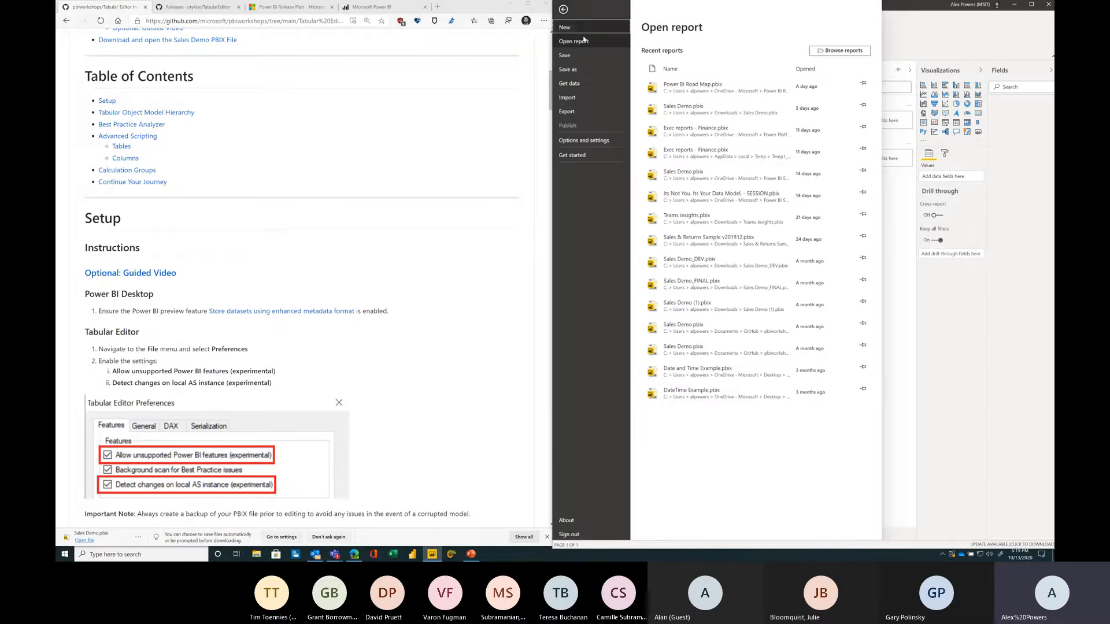
pyautogui.click(599, 147)
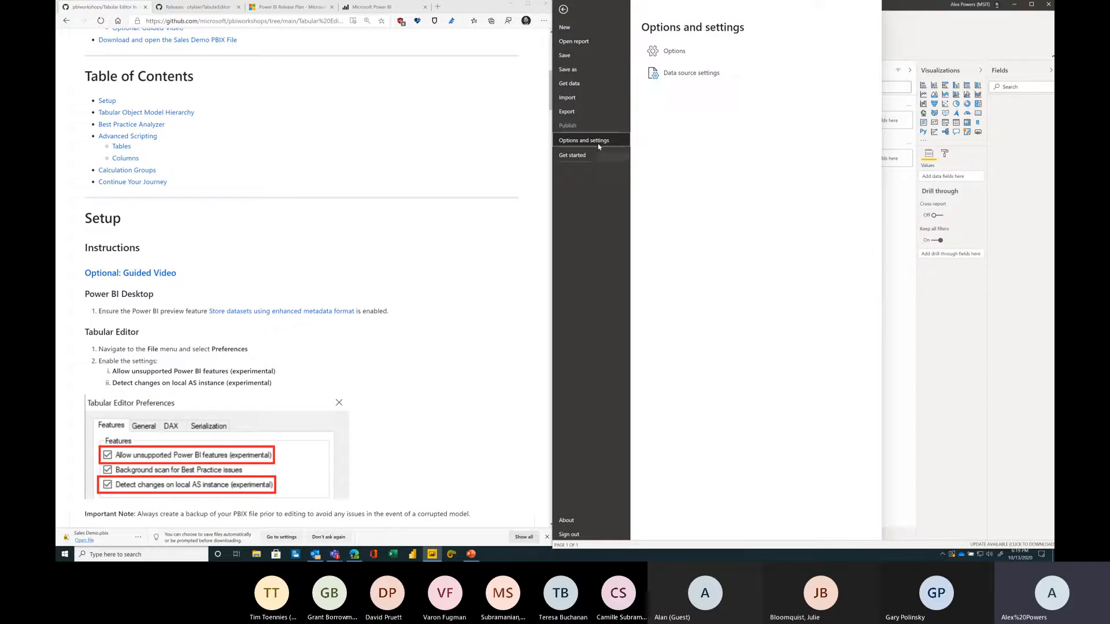
pyautogui.click(669, 57)
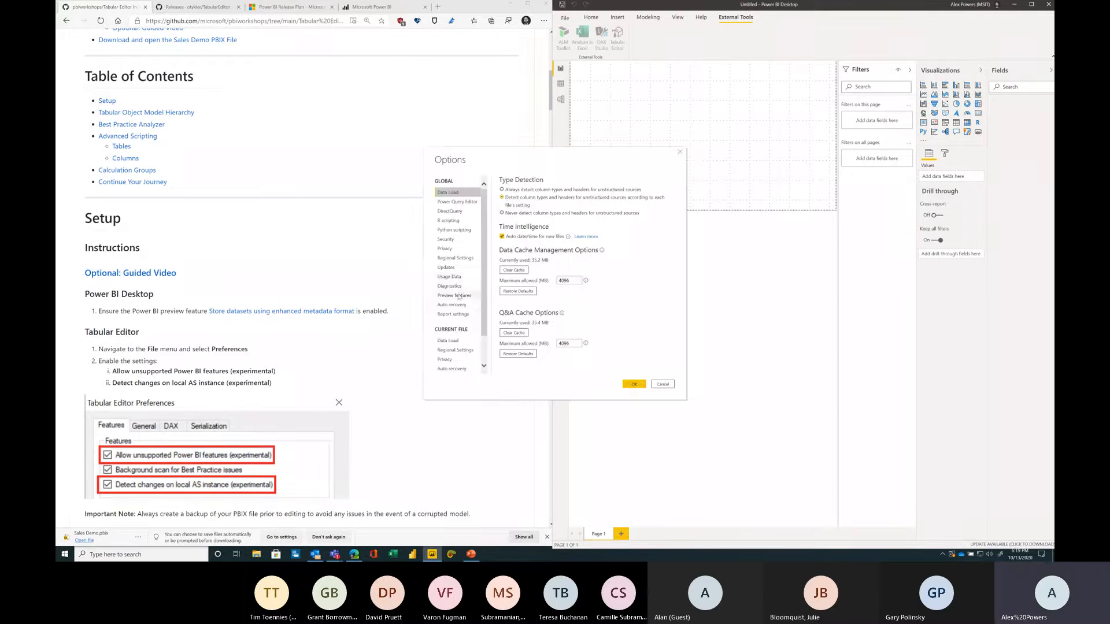
pyautogui.click(453, 295)
pyautogui.moveTo(534, 160); pyautogui.dragTo(659, 104)
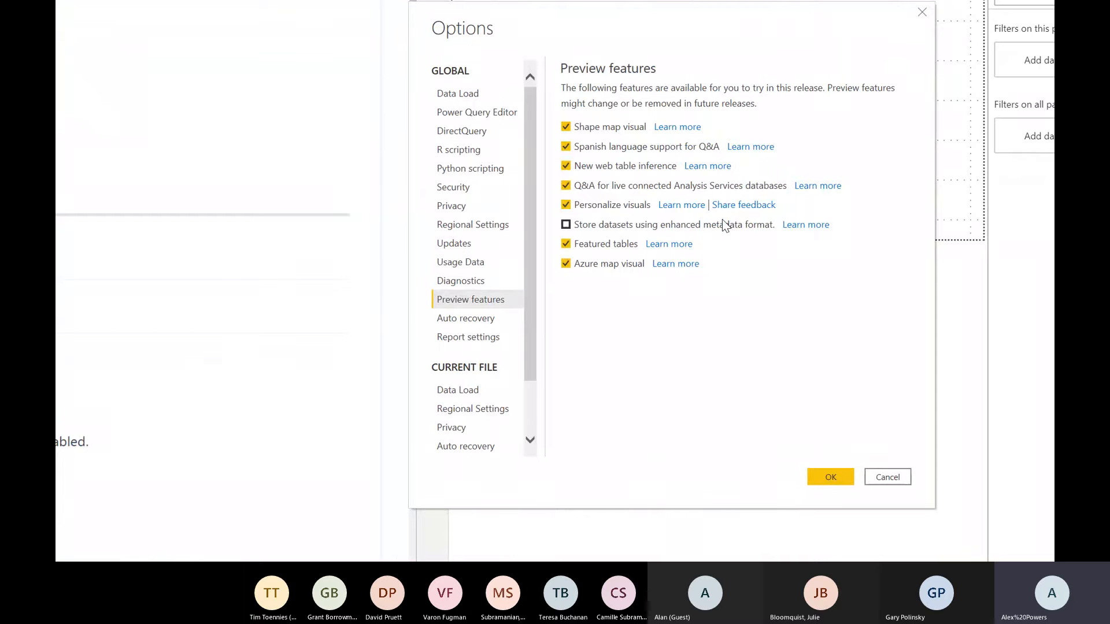
pyautogui.click(724, 224)
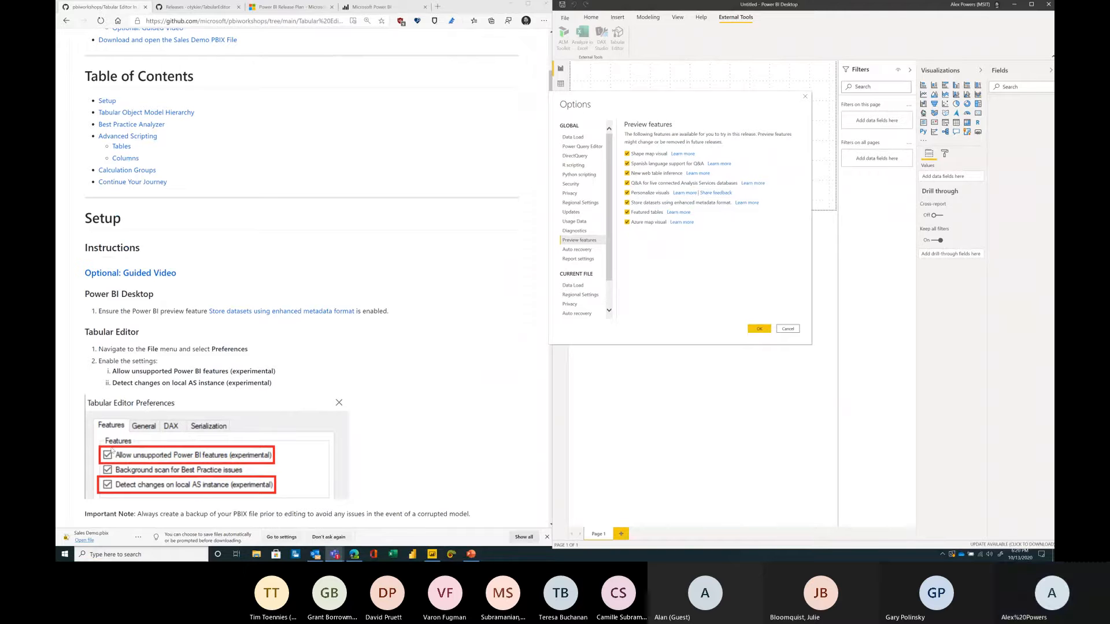
pyautogui.click(678, 117)
pyautogui.moveTo(679, 110); pyautogui.dragTo(705, 101)
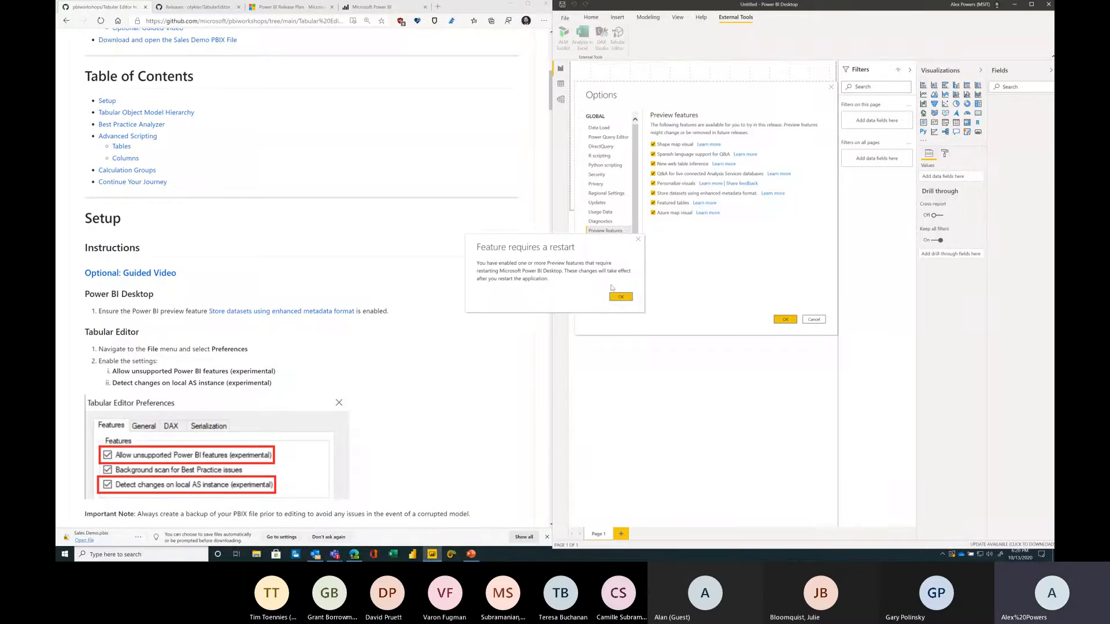
pyautogui.click(630, 297)
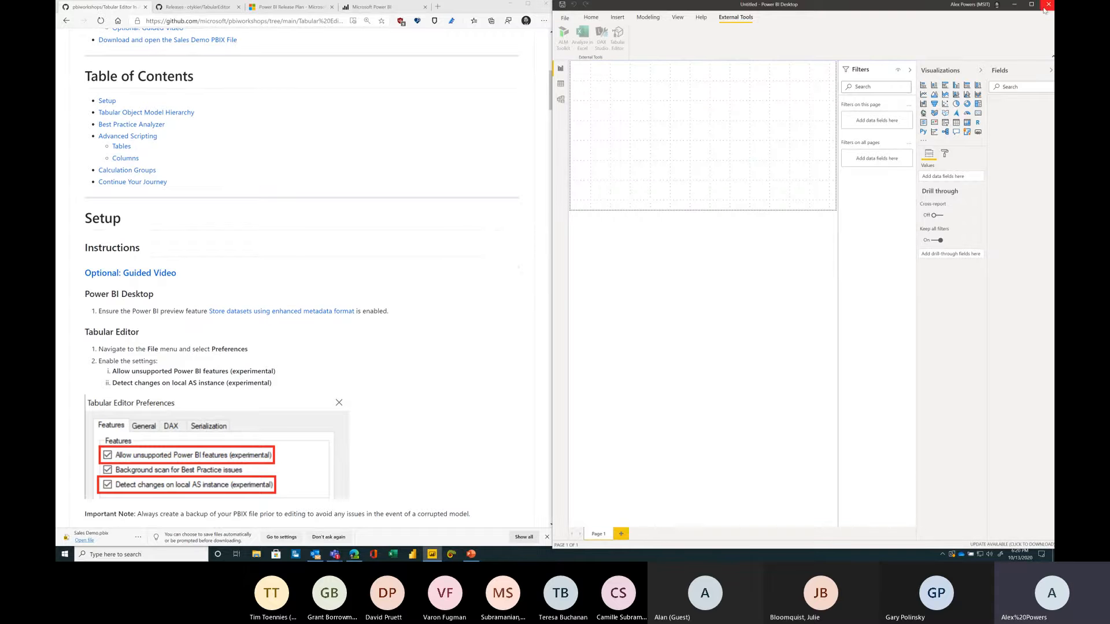
# Step: Close Power BI Desktop and reopen it with the downloaded Sales Demo.pbix file
pyautogui.hotkey('alt', 'F4')
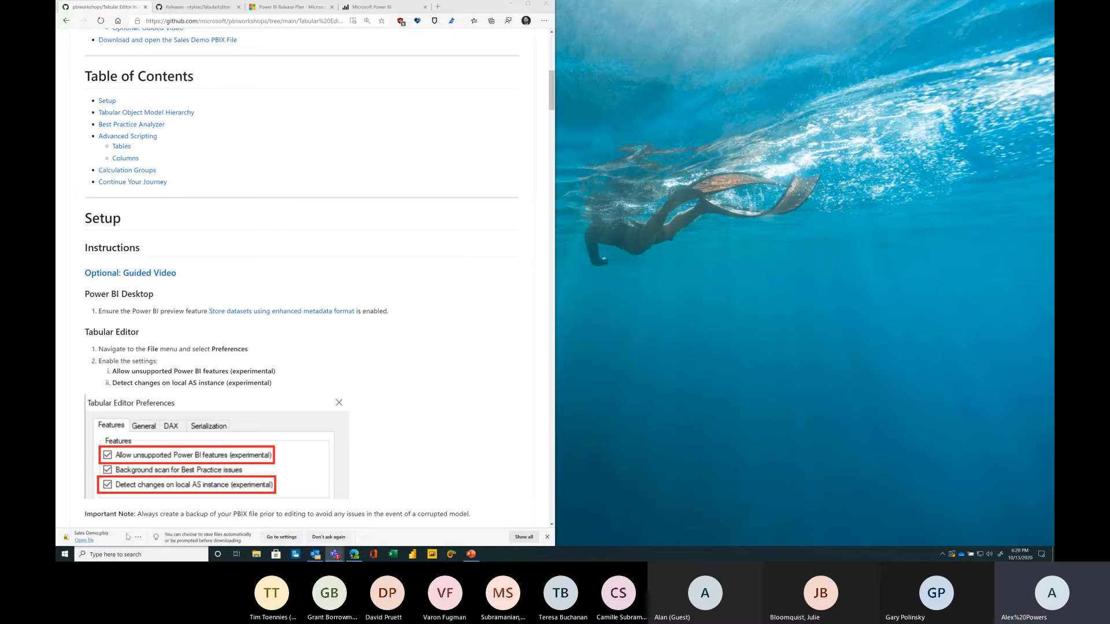
pyautogui.click(86, 540)
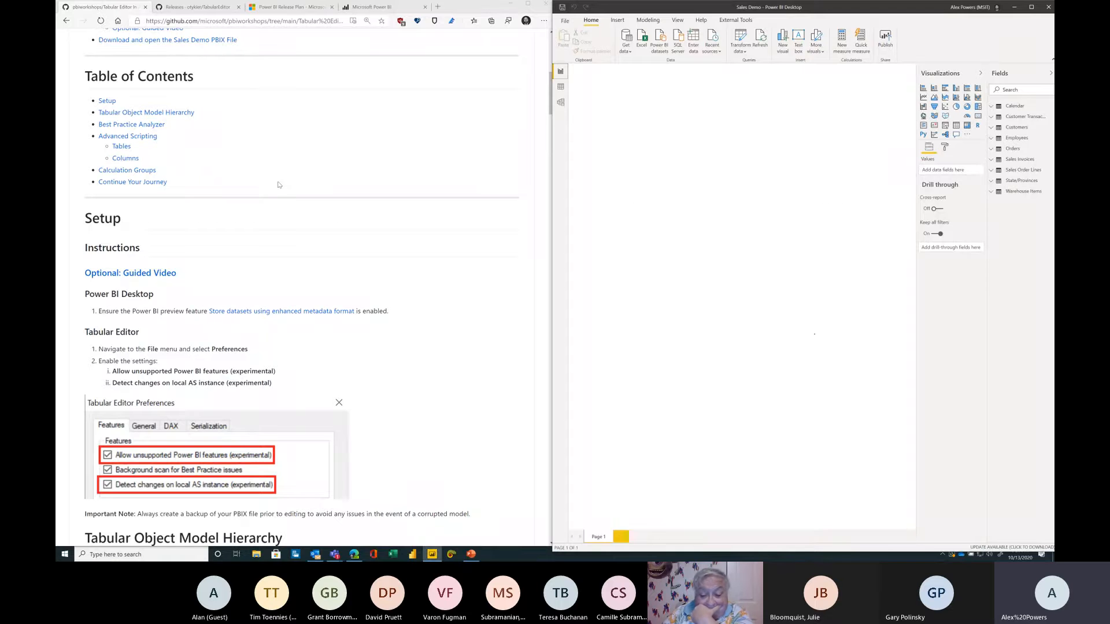
# Step: Look through the ribbon tabs and open the external tools documentation page from Help
pyautogui.click(734, 20)
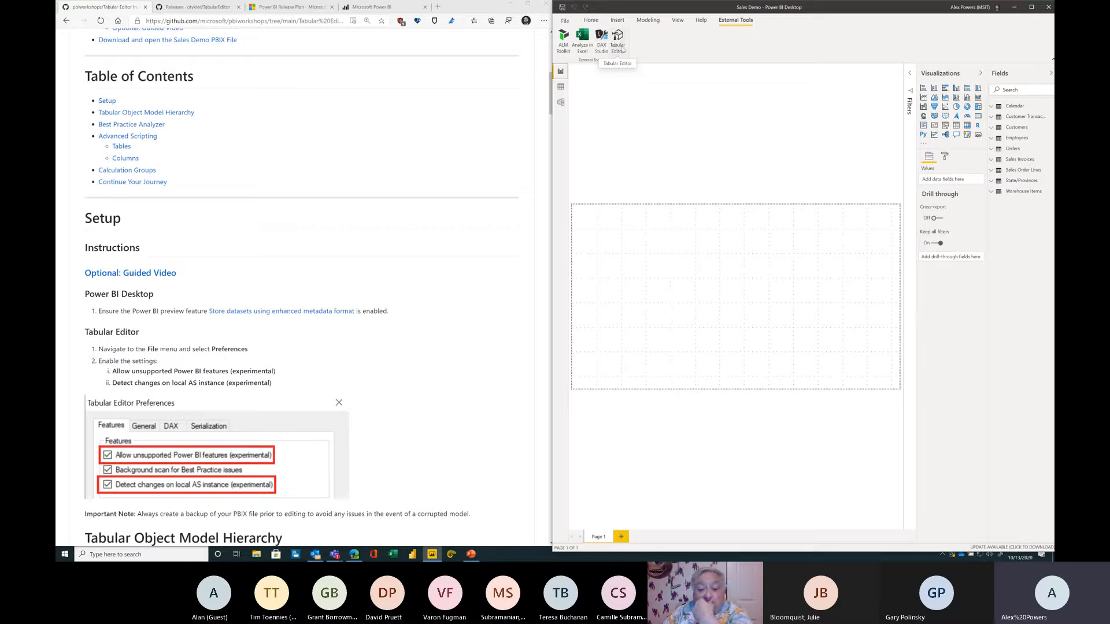
pyautogui.click(672, 22)
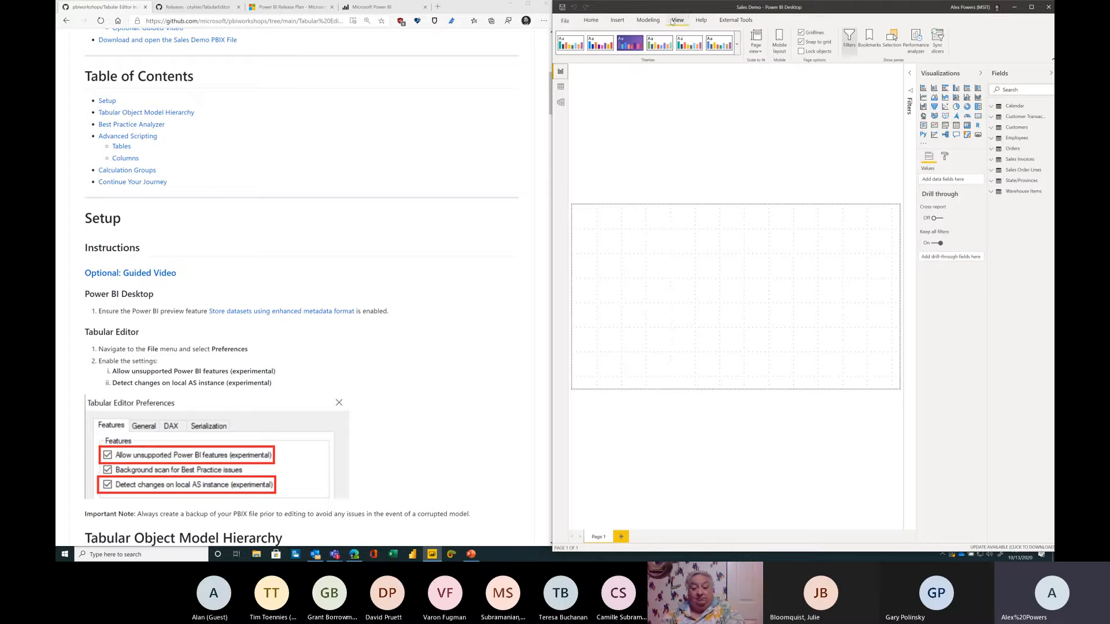
pyautogui.click(701, 20)
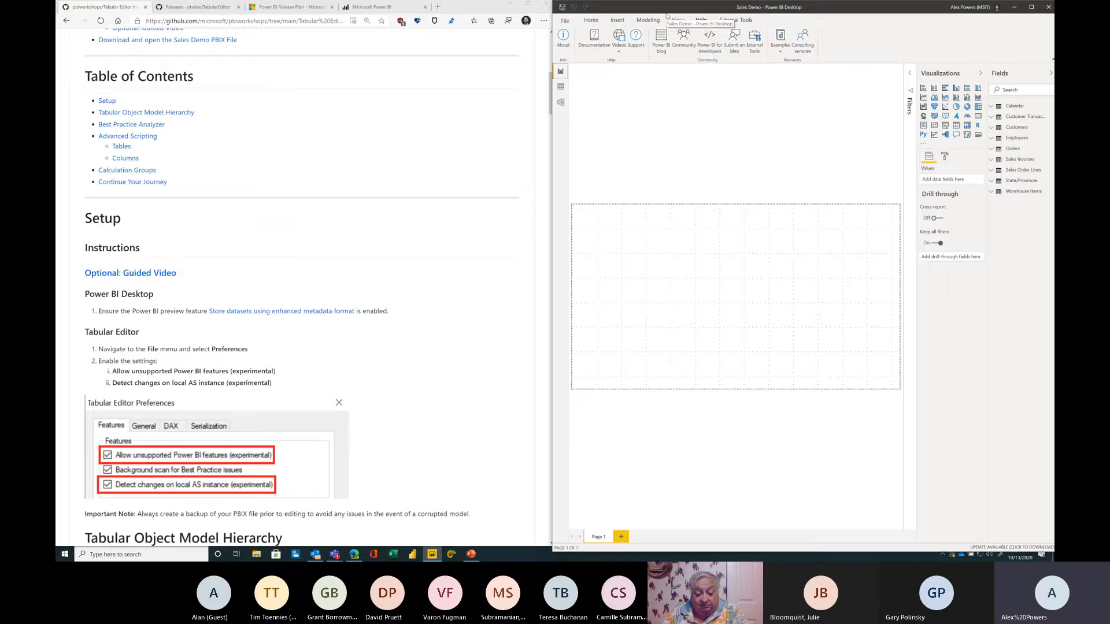
pyautogui.click(759, 44)
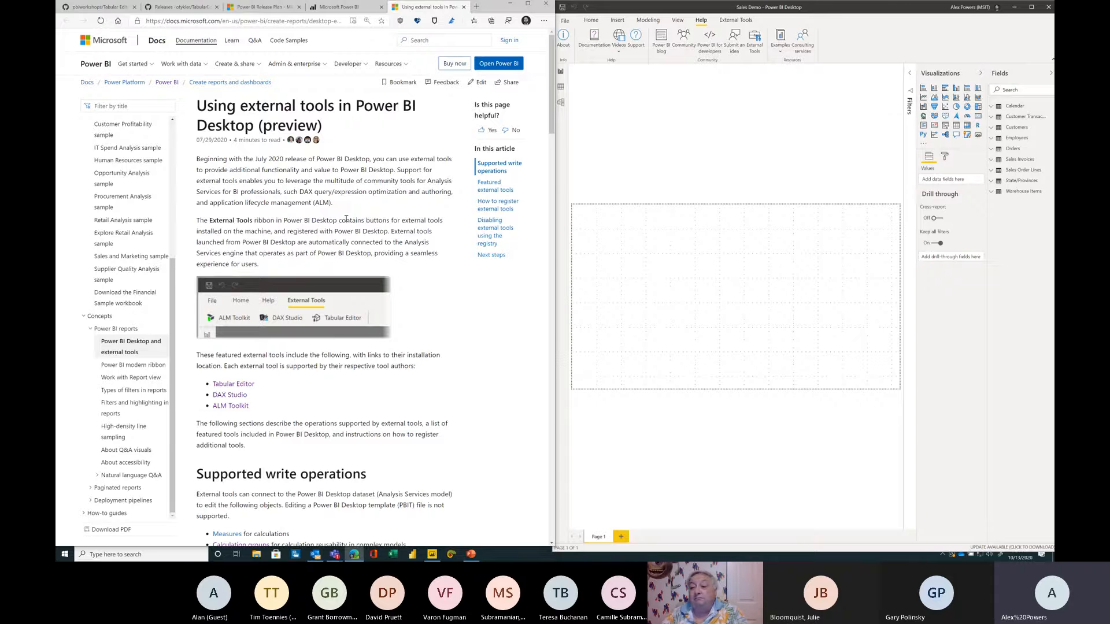
# Step: Open the otykier/TabularEditor GitHub repository and read through its readme
pyautogui.click(179, 6)
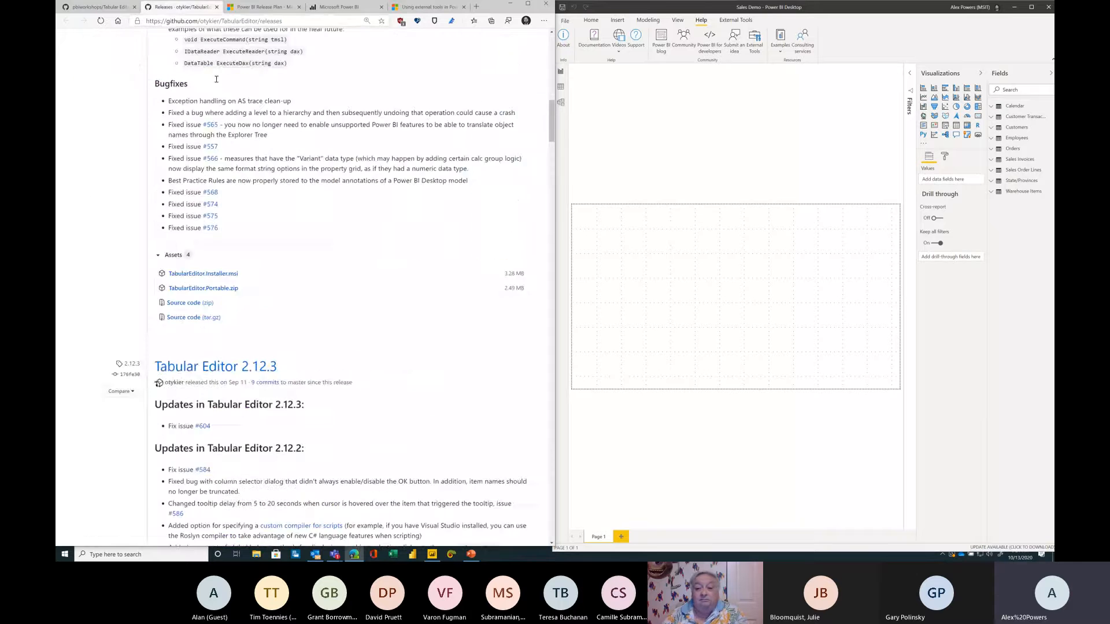
pyautogui.scroll(15, 240, 133)
pyautogui.click(122, 68)
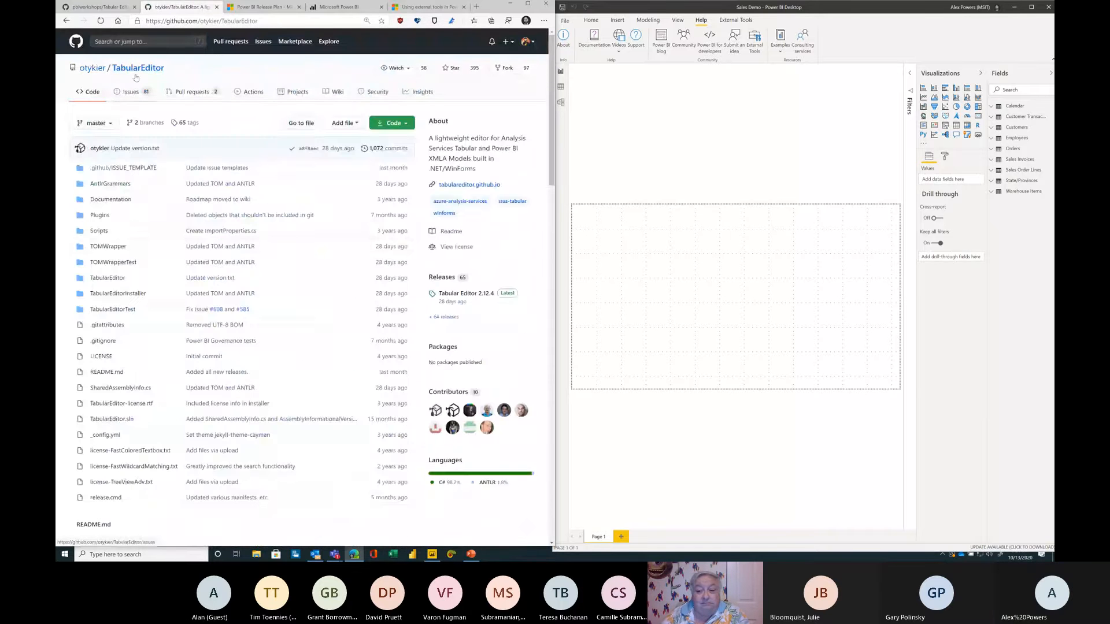
pyautogui.scroll(-3, 182, 241)
pyautogui.scroll(-10, 182, 242)
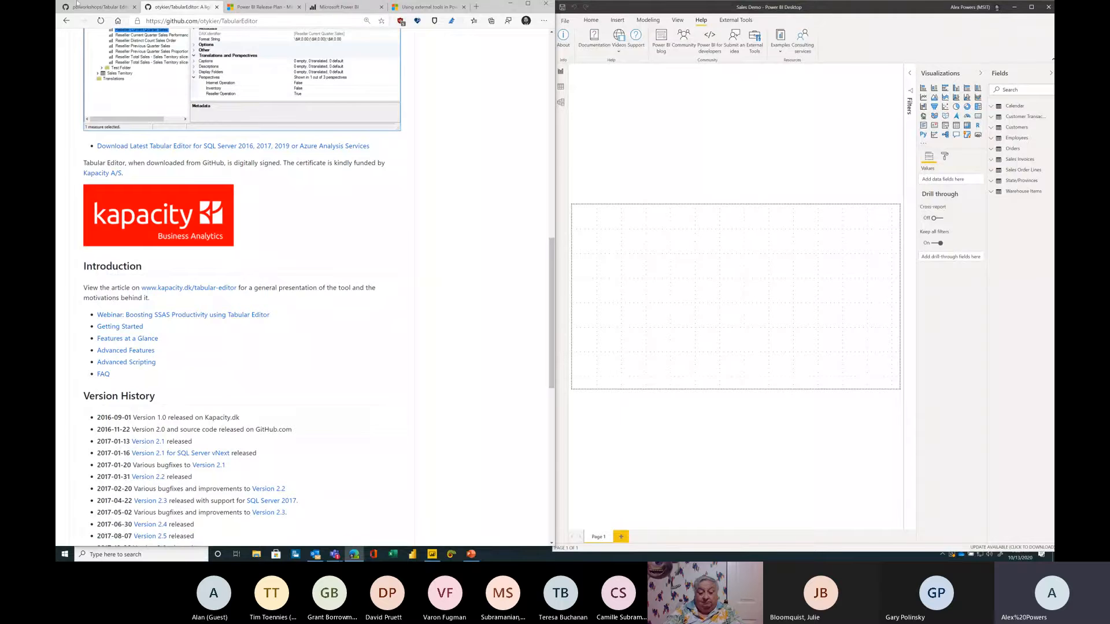
# Step: Flip through the open browser tabs back to the workshop's Setup instructions
pyautogui.click(428, 7)
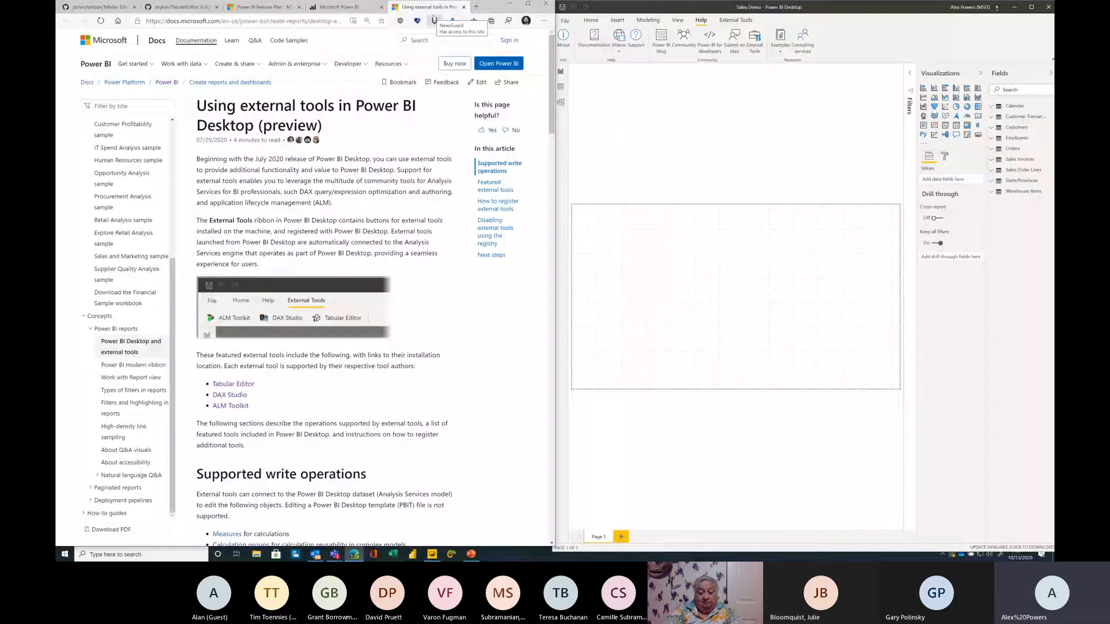
pyautogui.click(464, 7)
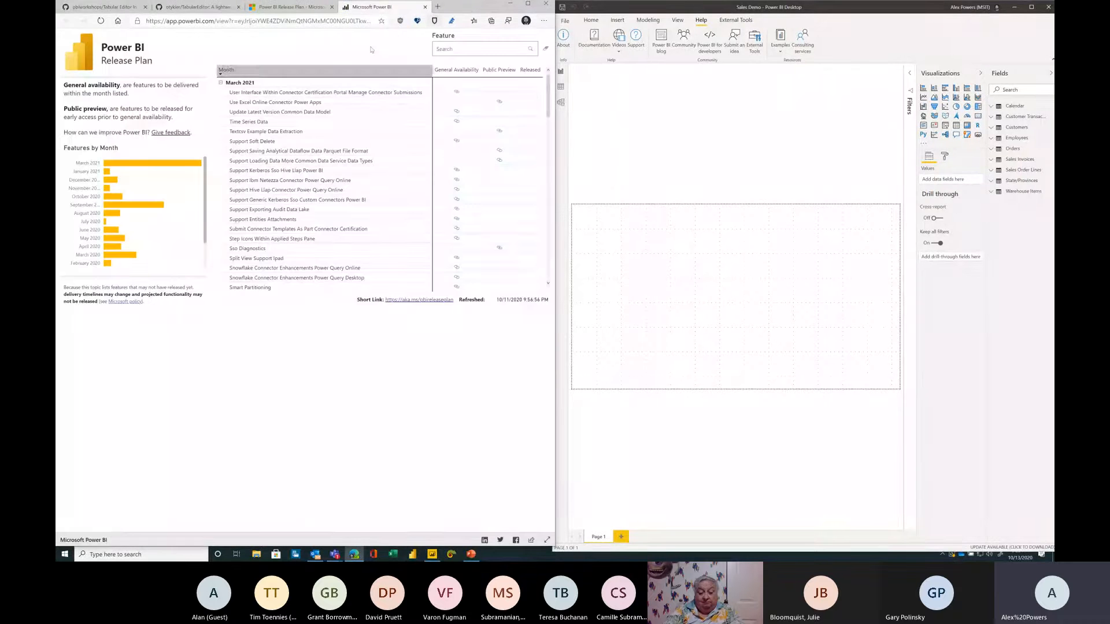
pyautogui.click(116, 7)
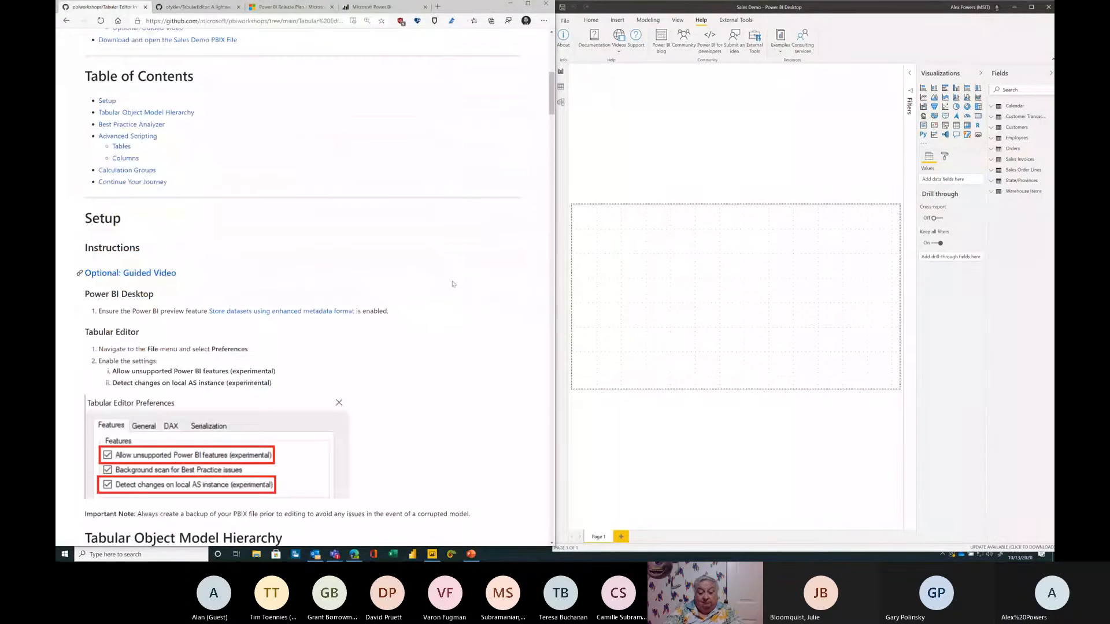
pyautogui.scroll(-1, 438, 299)
pyautogui.scroll(-2, 438, 299)
# Step: Launch Tabular Editor from the External Tools ribbon and move its window beside the instructions
pyautogui.click(722, 21)
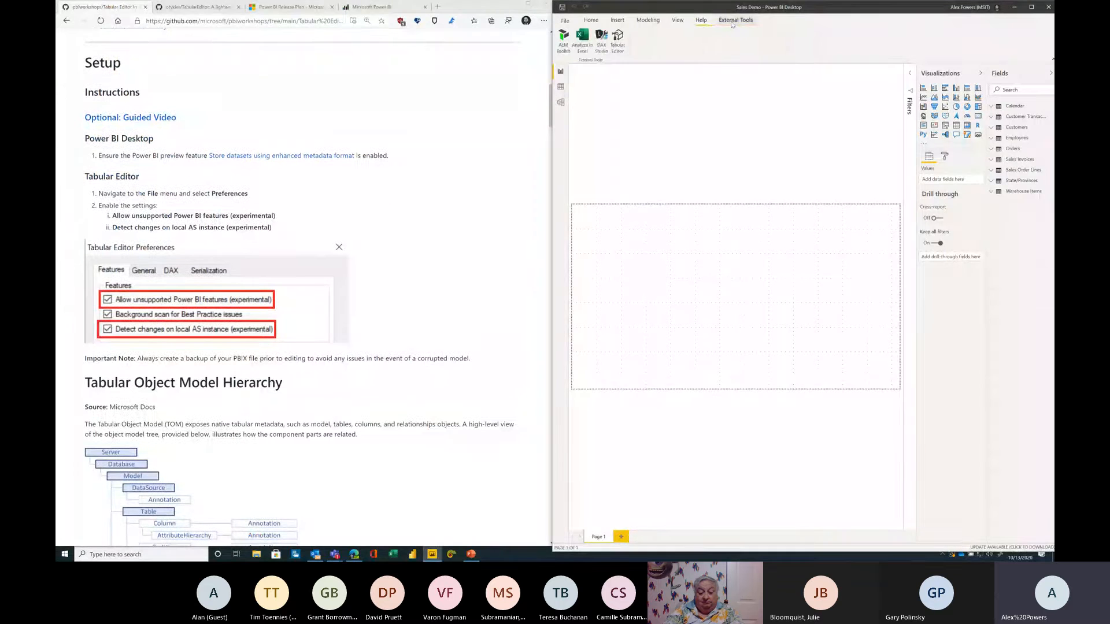
pyautogui.click(621, 38)
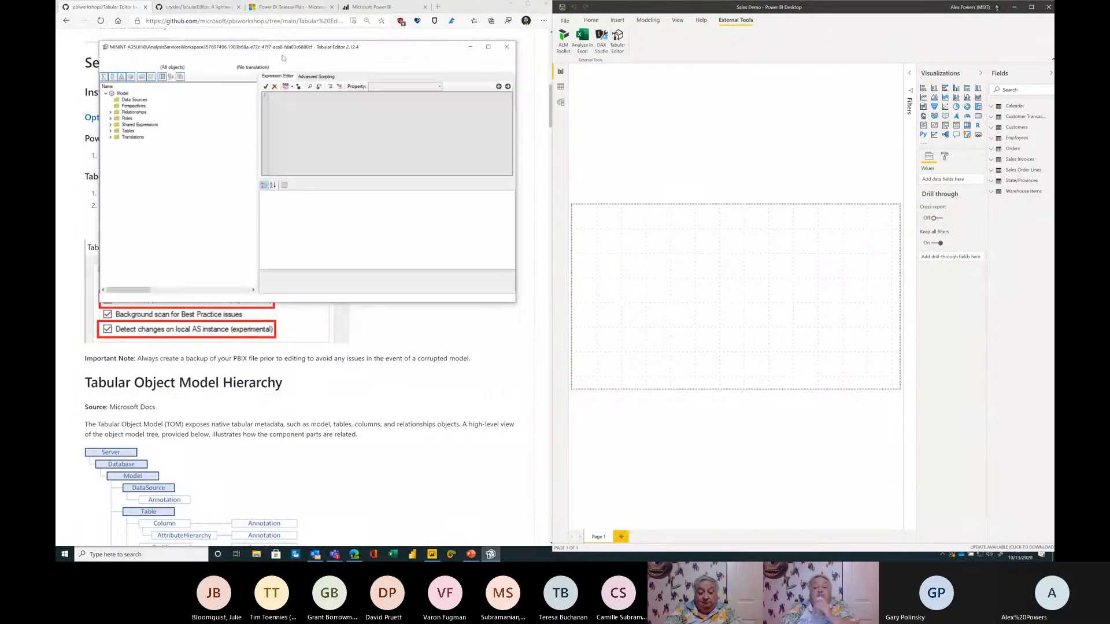
pyautogui.moveTo(290, 47); pyautogui.dragTo(594, 58)
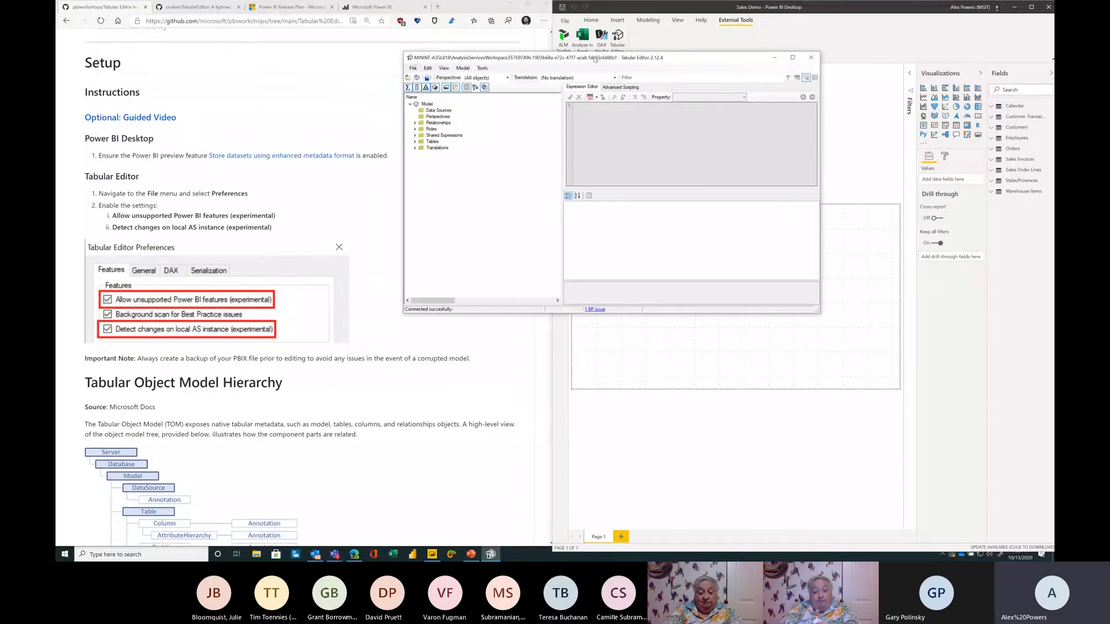
# Step: In Tabular Editor preferences, enable Allow unsupported Power BI features and Detect changes on local AS instance, then confirm
pyautogui.click(412, 69)
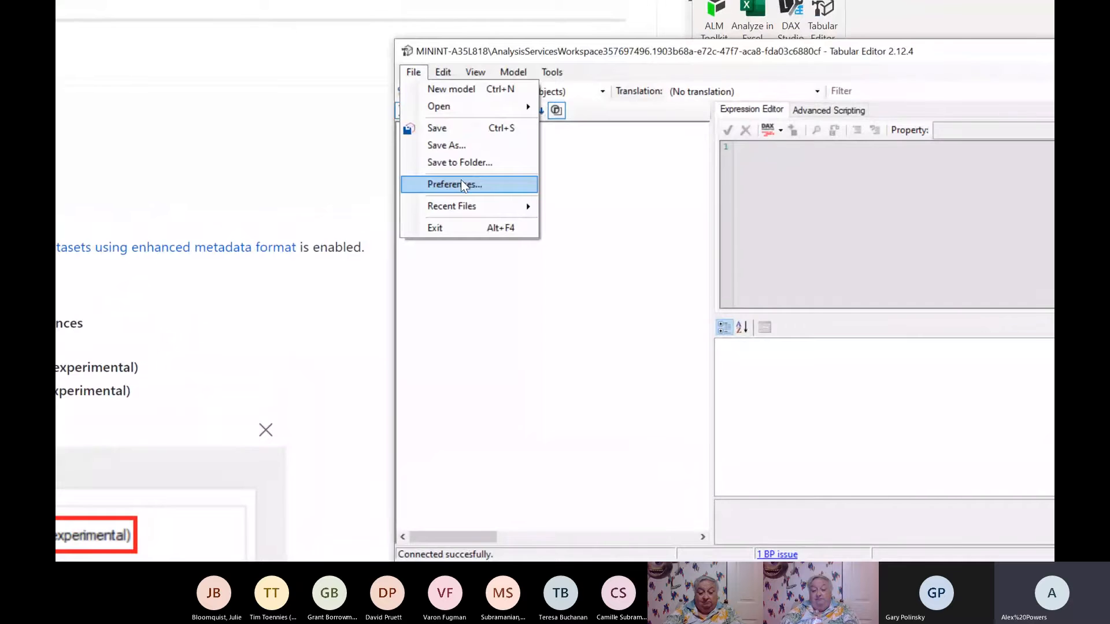
pyautogui.click(460, 184)
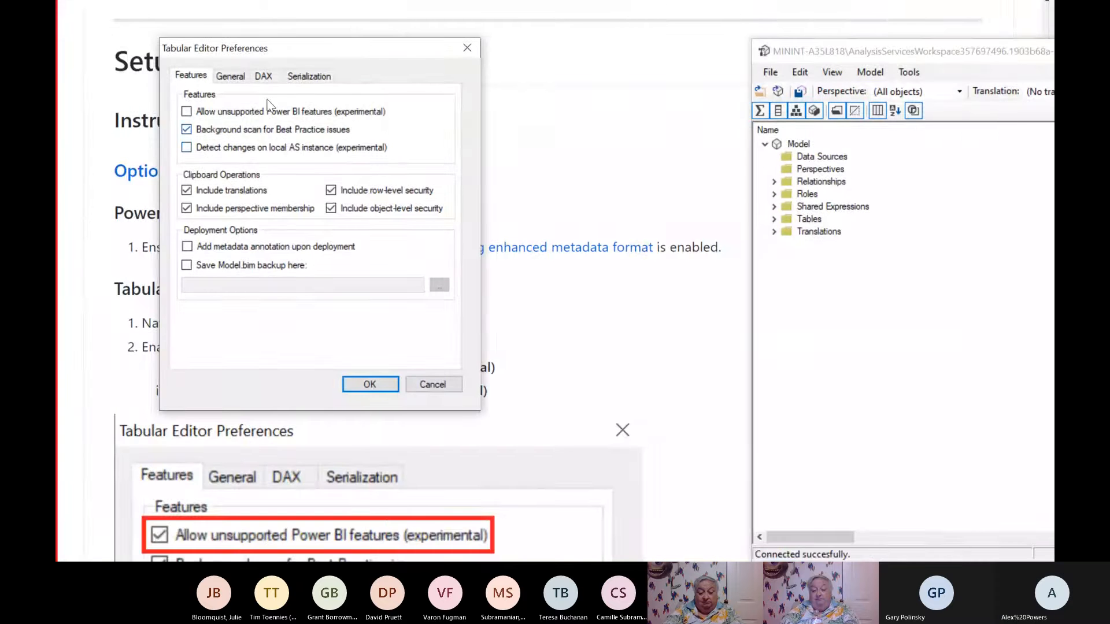
pyautogui.moveTo(318, 81); pyautogui.dragTo(442, 76)
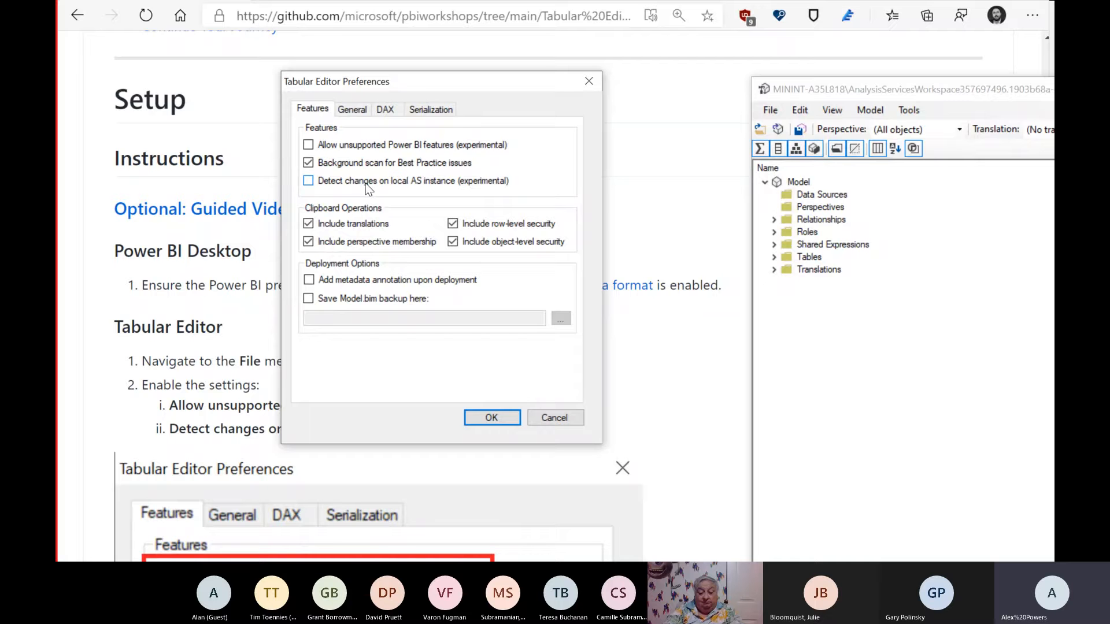
pyautogui.moveTo(359, 183)
pyautogui.click(392, 148)
pyautogui.click(389, 181)
pyautogui.hotkey('ctrl', '4')
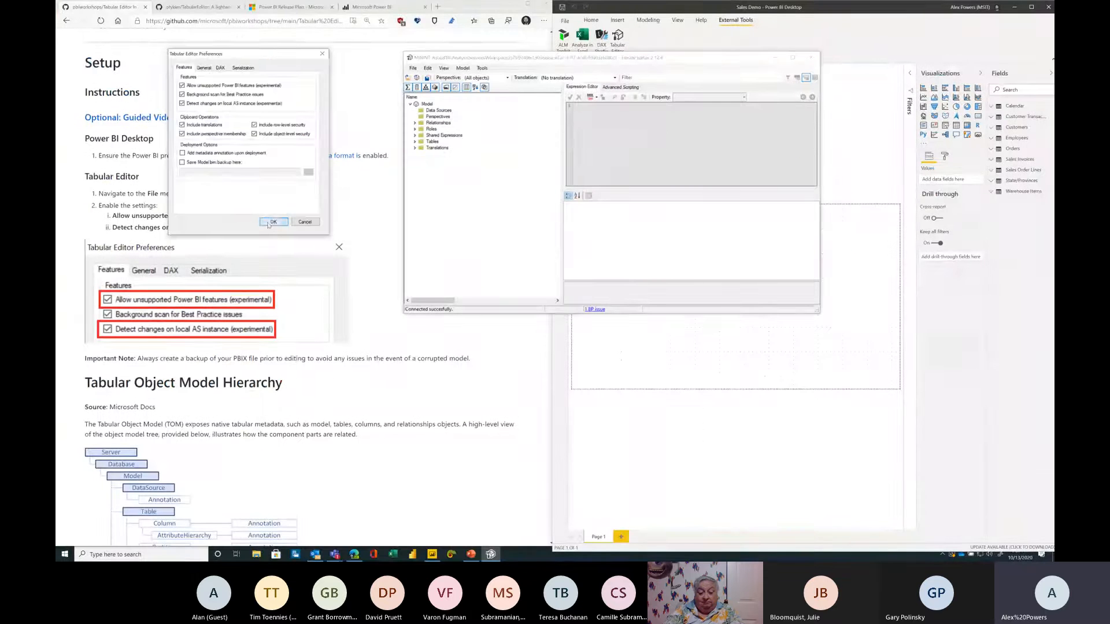
pyautogui.click(274, 224)
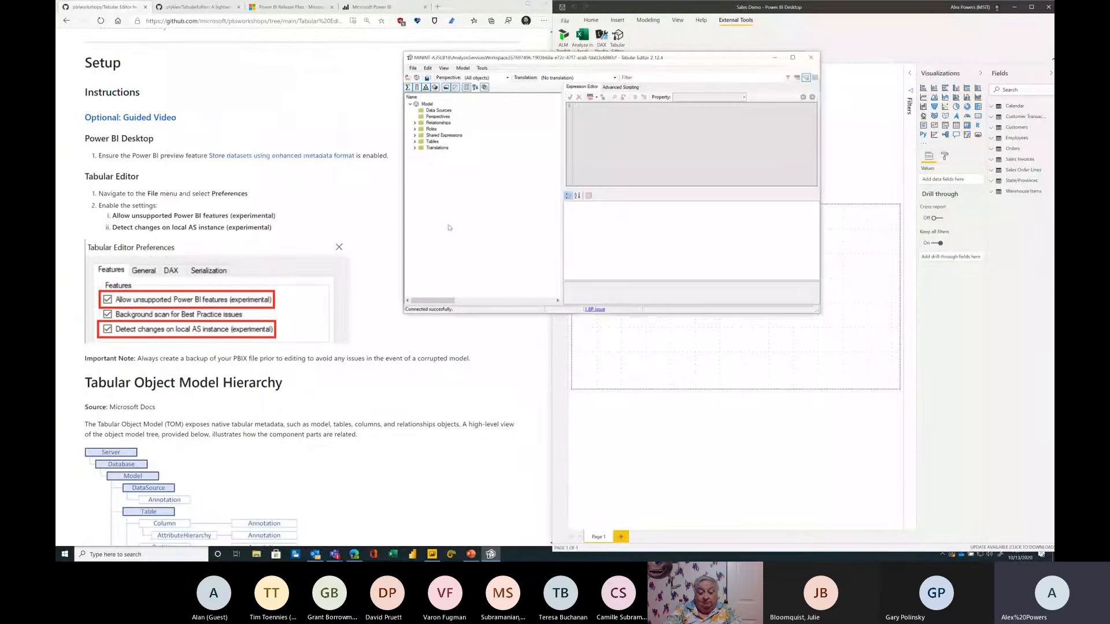
# Step: Close Tabular Editor and read the workshop's Tabular Object Model Hierarchy section
pyautogui.click(811, 58)
pyautogui.scroll(-3, 469, 222)
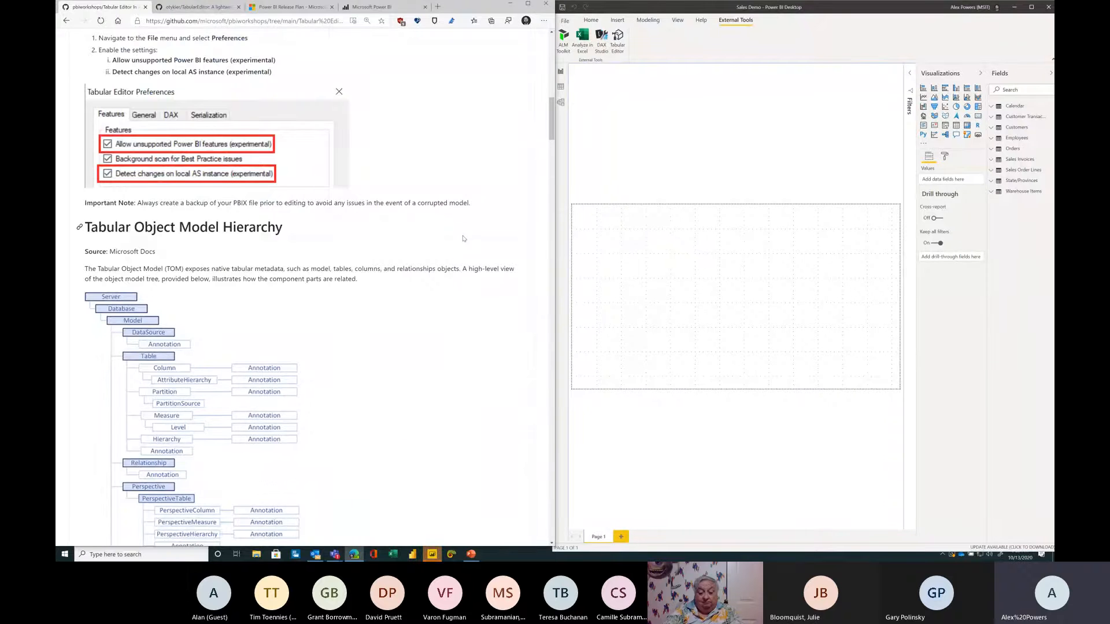
pyautogui.scroll(-3, 439, 249)
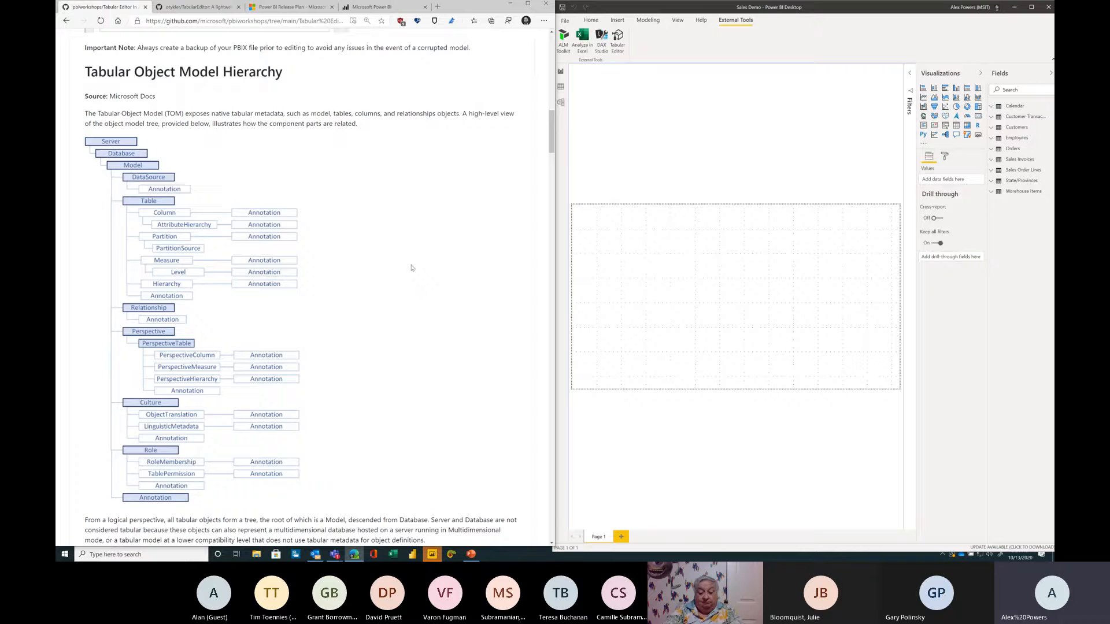
pyautogui.scroll(-1, 411, 267)
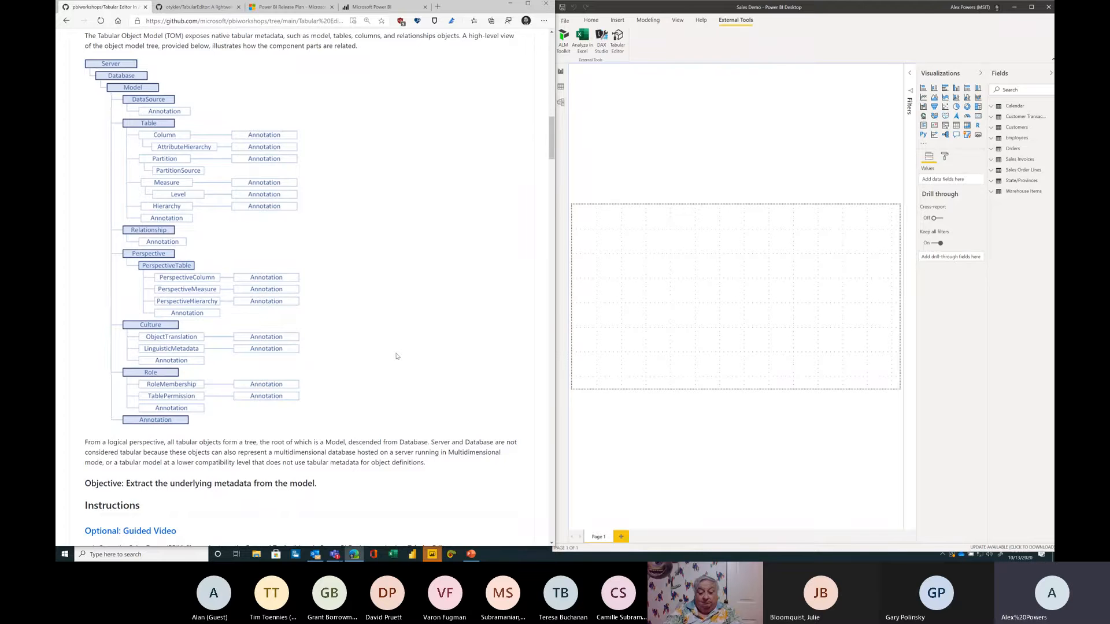
# Step: Relaunch Tabular Editor from the External Tools ribbon, acknowledge the experimental features warning, and place it beside the instructions
pyautogui.scroll(-2, 383, 403)
pyautogui.scroll(-1, 406, 413)
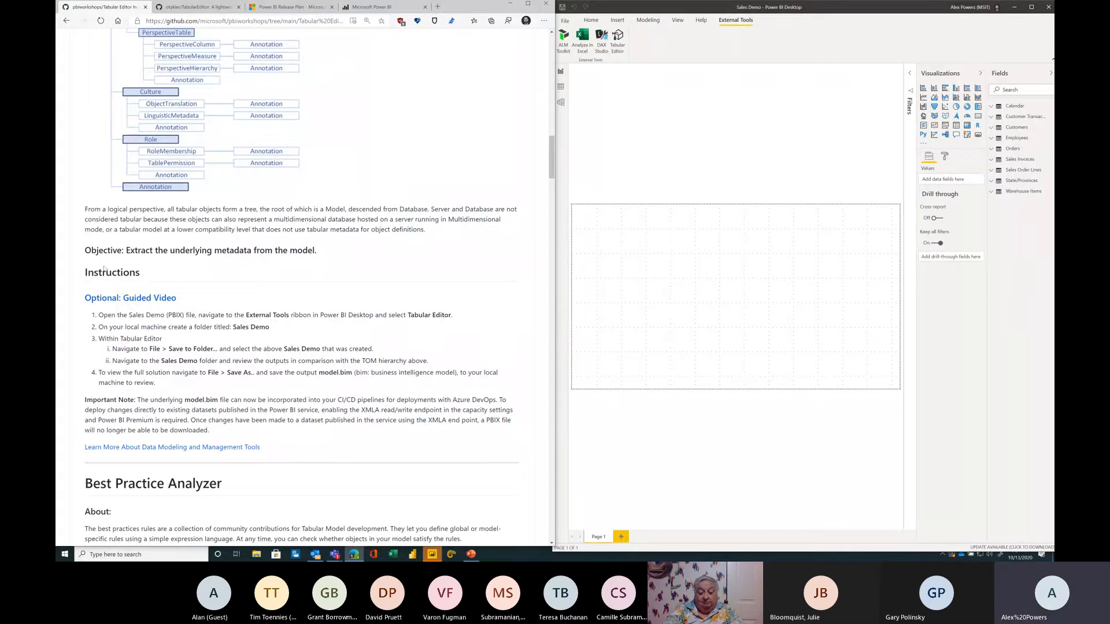
pyautogui.moveTo(98, 315); pyautogui.dragTo(378, 317)
pyautogui.click(446, 324)
pyautogui.click(607, 191)
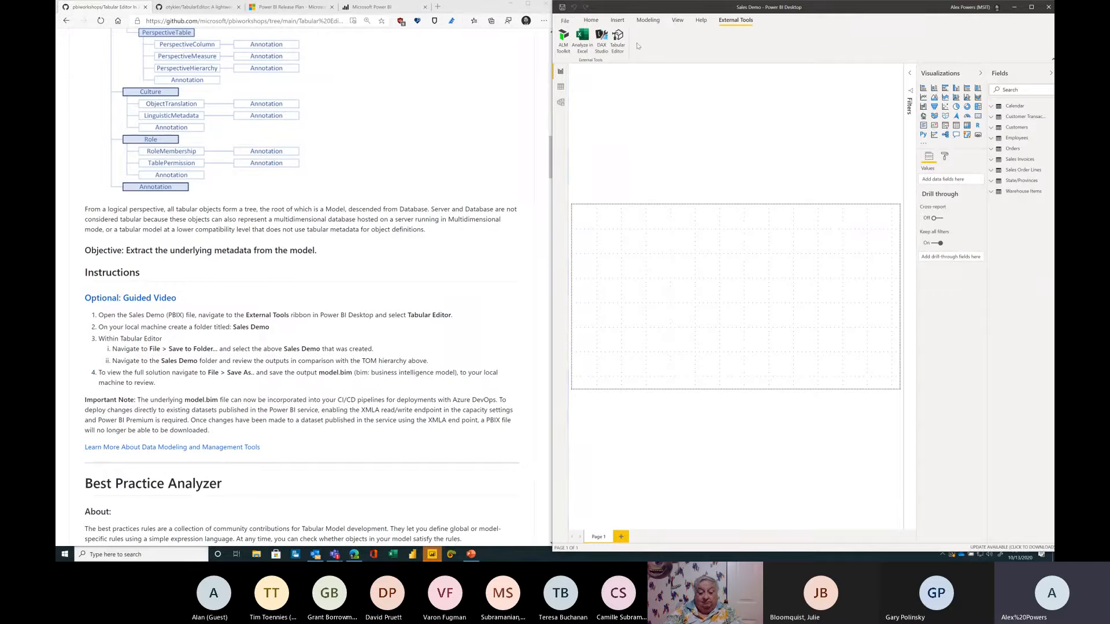
pyautogui.click(623, 37)
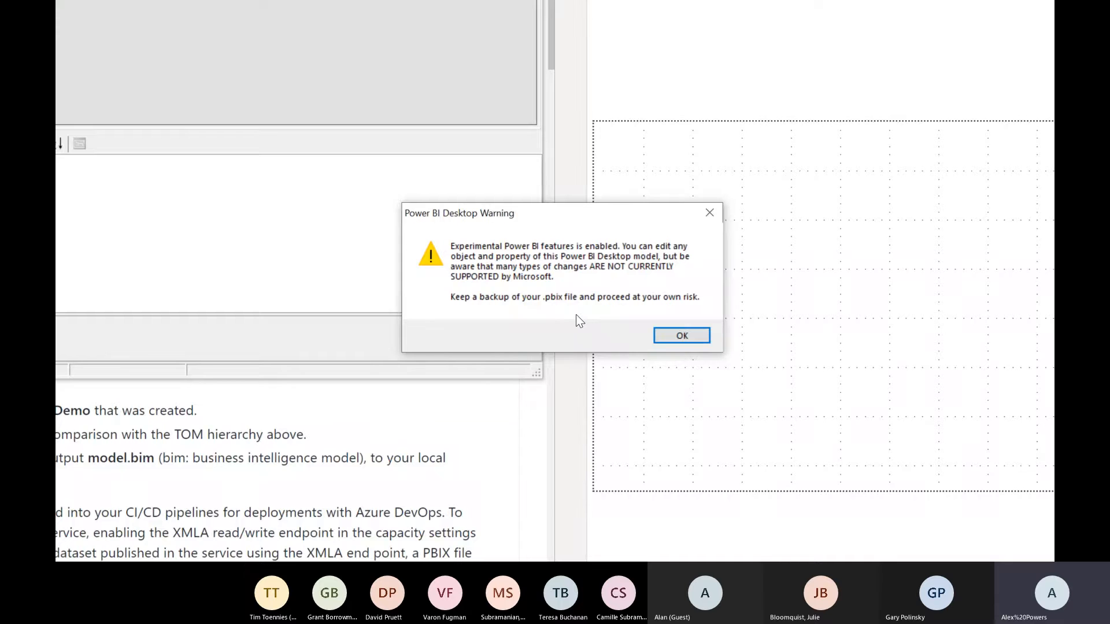
pyautogui.click(682, 336)
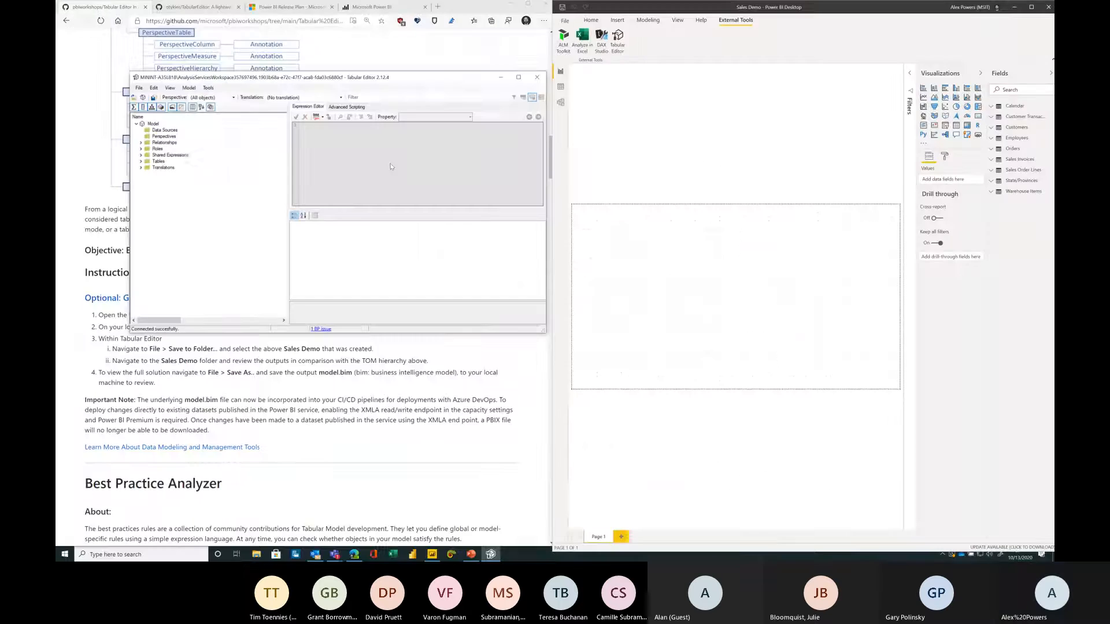
pyautogui.moveTo(398, 84); pyautogui.dragTo(768, 79)
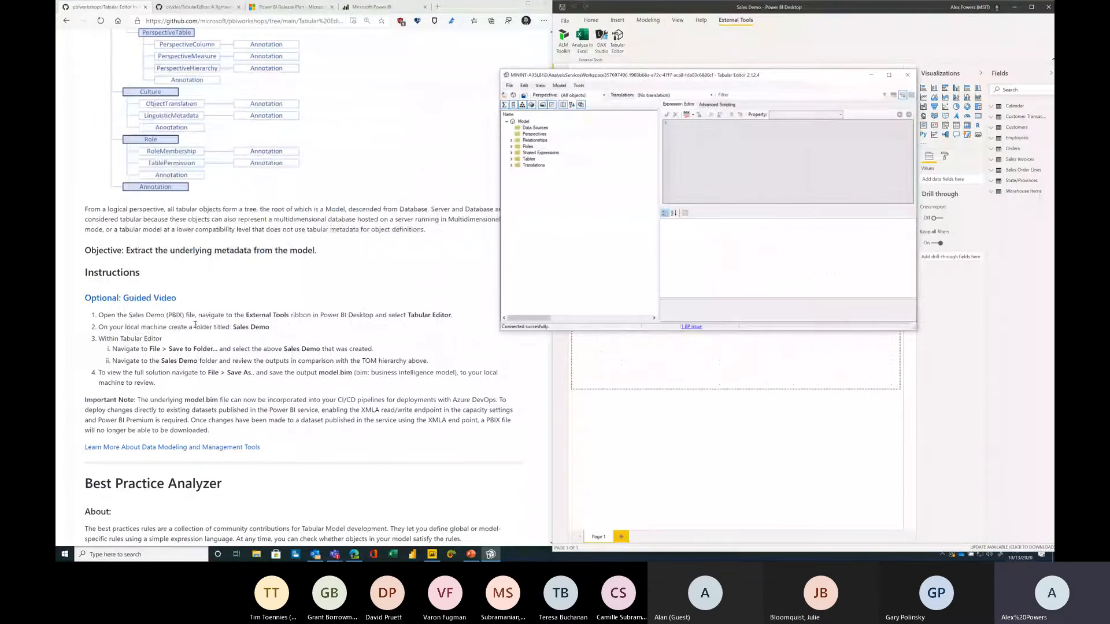
# Step: Save the model with Save to Folder into the Sales Demo folder under Downloads
pyautogui.moveTo(98, 327); pyautogui.dragTo(272, 327)
pyautogui.click(272, 327)
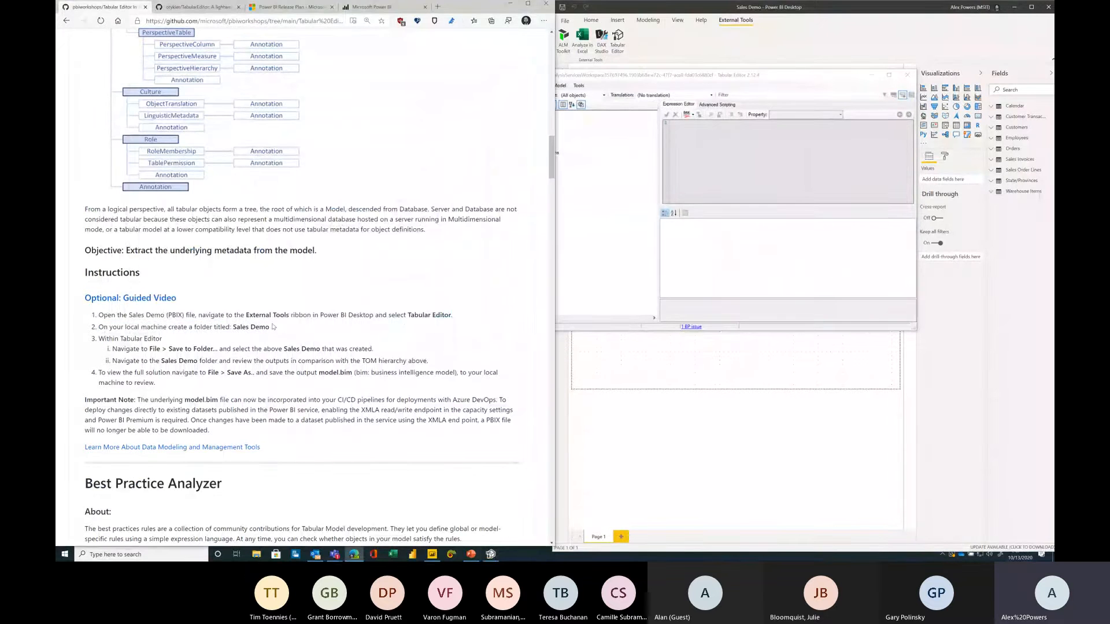
pyautogui.click(652, 232)
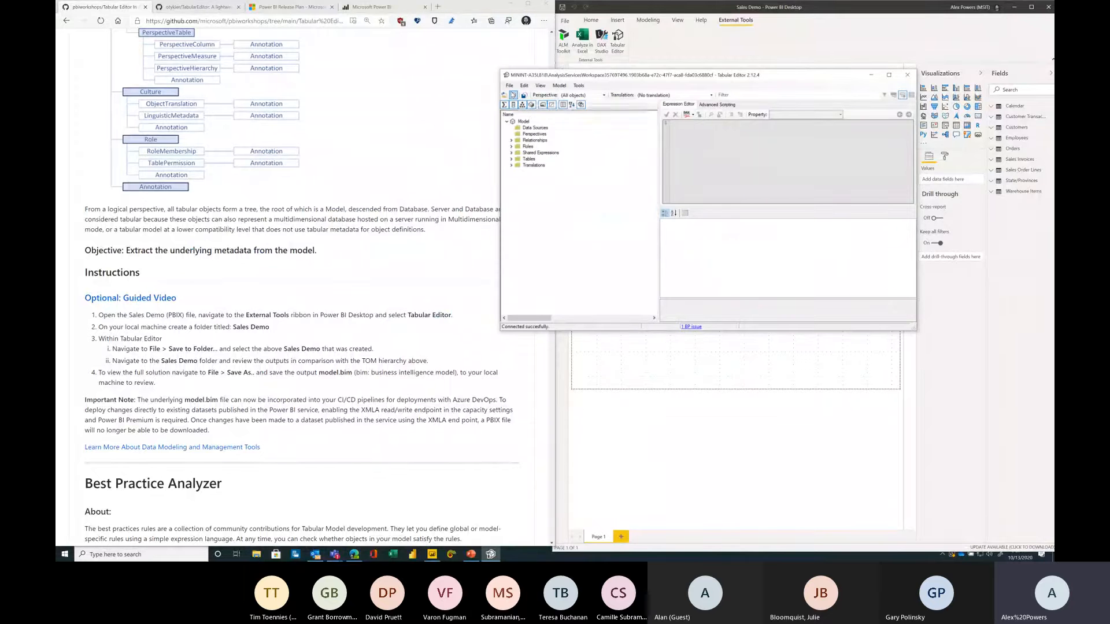
pyautogui.click(509, 85)
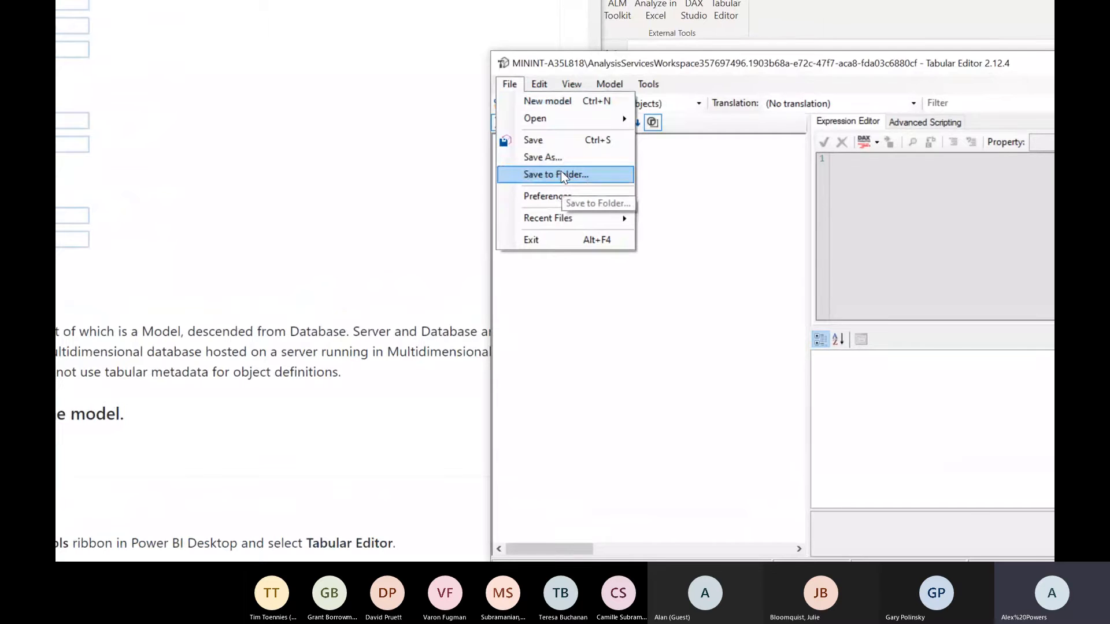
pyautogui.click(560, 173)
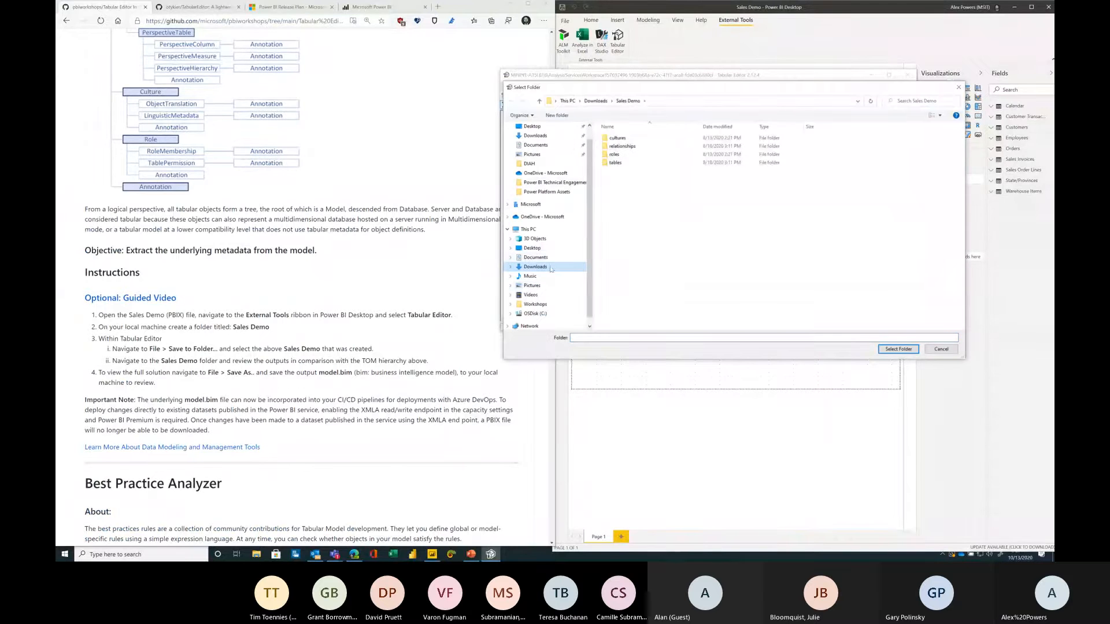
pyautogui.click(549, 267)
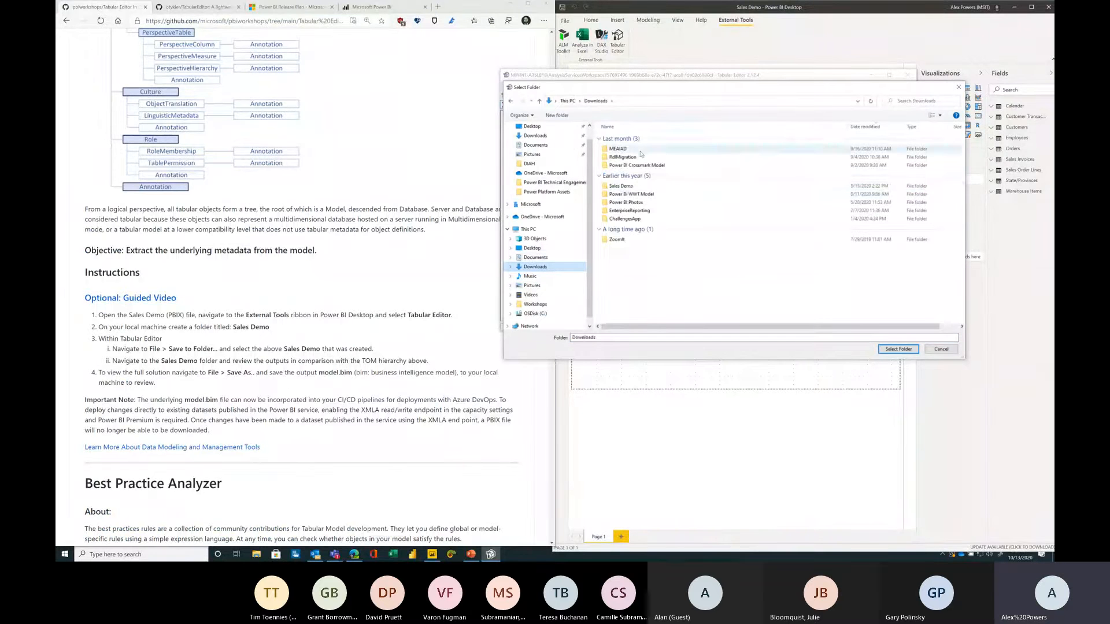
pyautogui.click(630, 186)
pyautogui.click(897, 348)
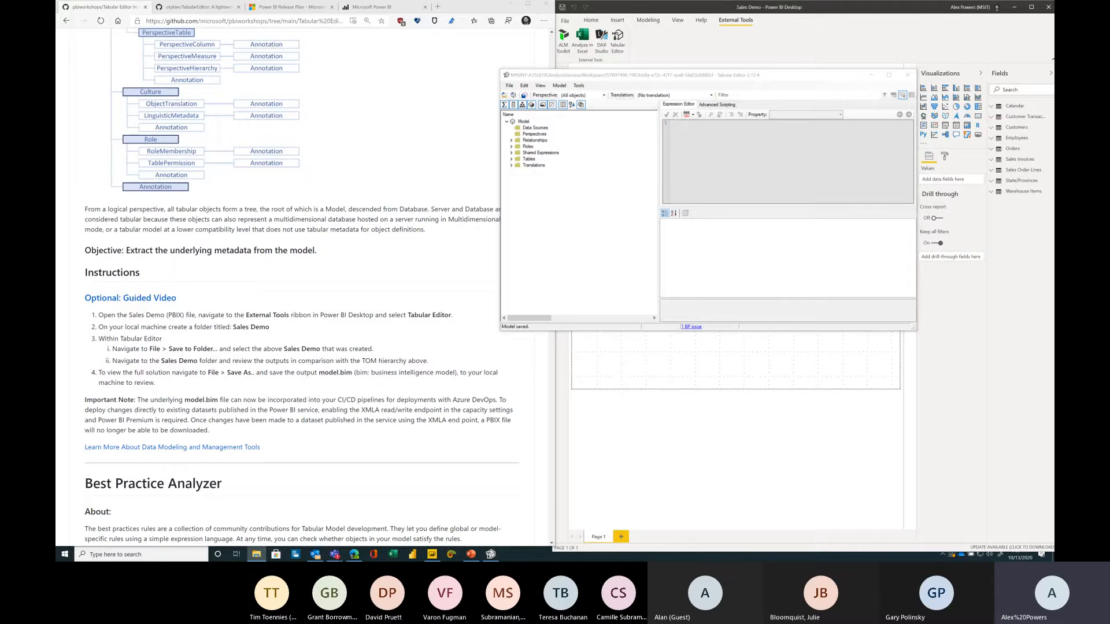
# Step: Open File Explorer and navigate to the Sales Demo folder in Downloads
pyautogui.click(256, 554)
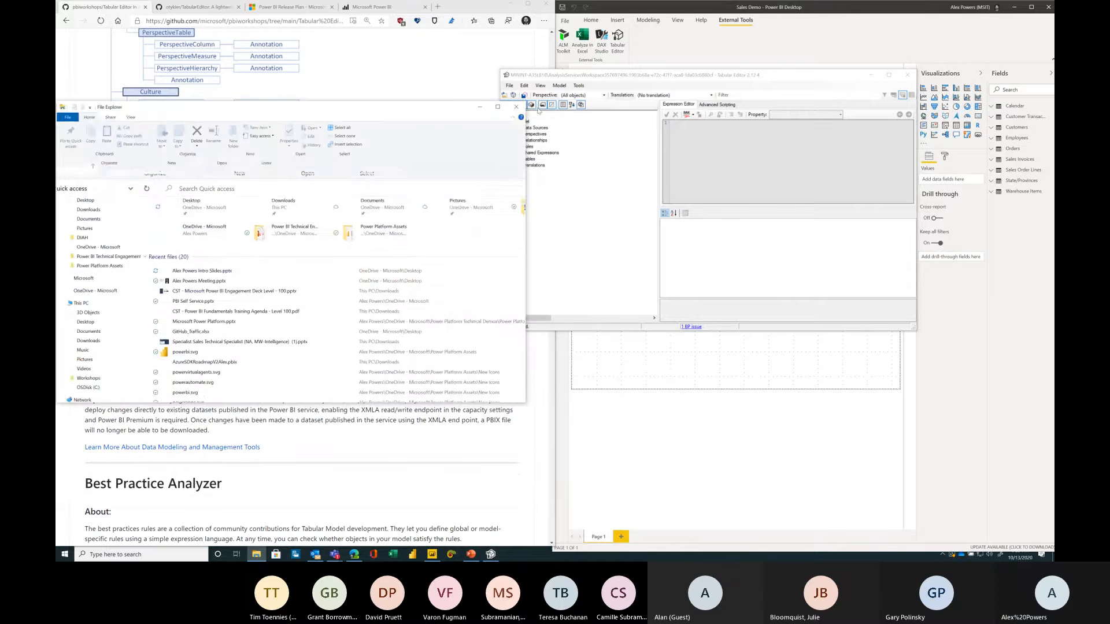
pyautogui.click(335, 208)
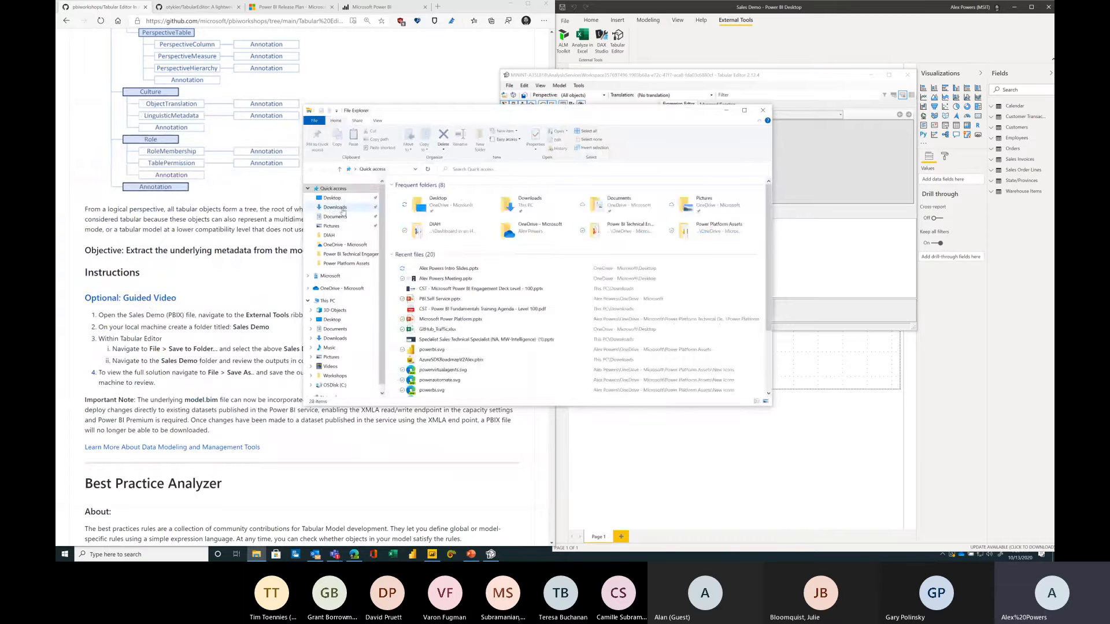
pyautogui.click(471, 255)
pyautogui.write('sales')
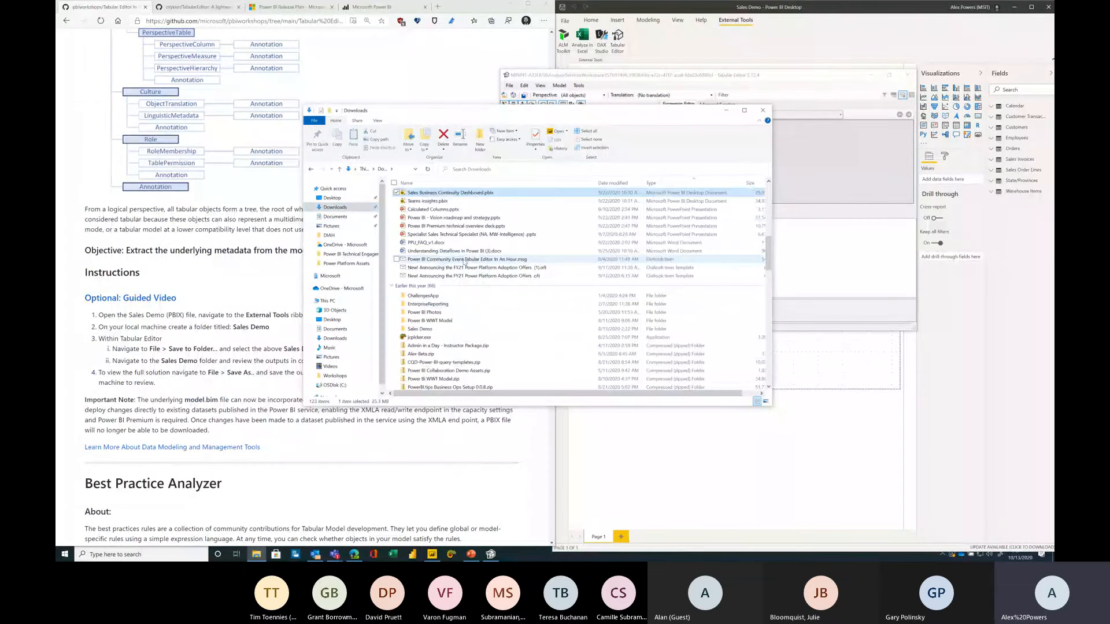
pyautogui.press('Down')
pyautogui.write('sa')
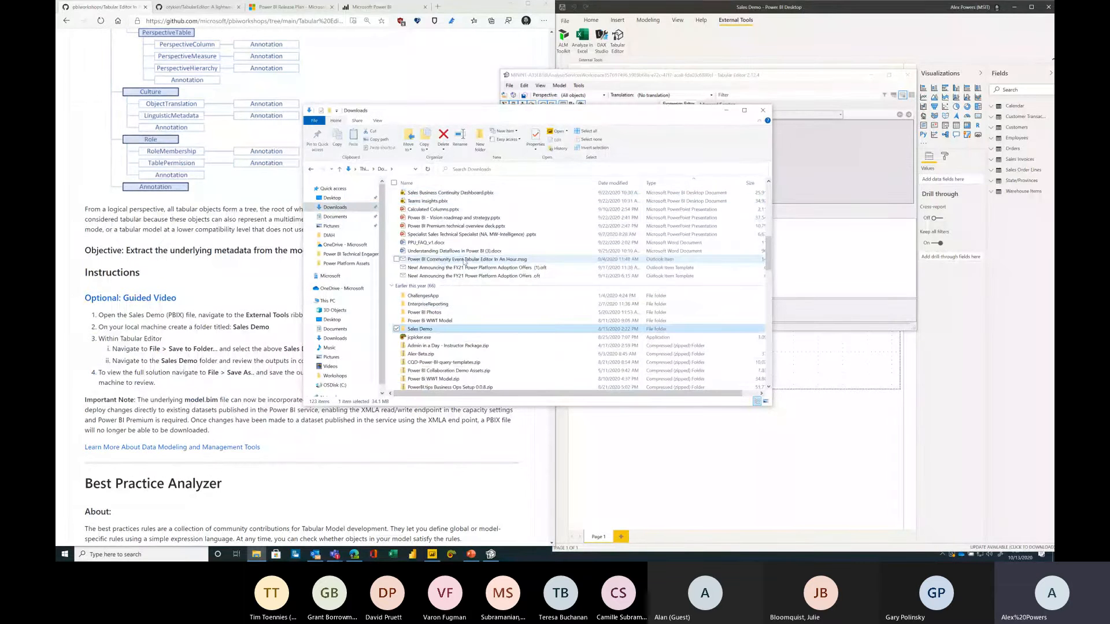
pyautogui.press('Return')
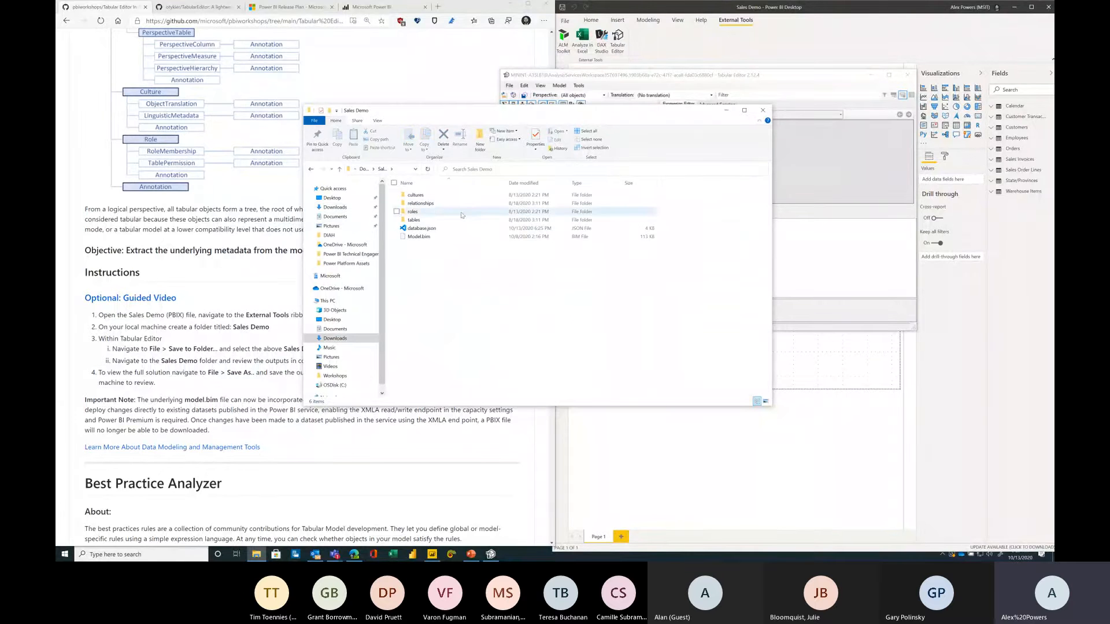
# Step: Browse into the tables folder and then the Customers table folder to review the saved metadata
pyautogui.scroll(3, 270, 193)
pyautogui.scroll(5, 270, 192)
pyautogui.doubleClick(427, 219)
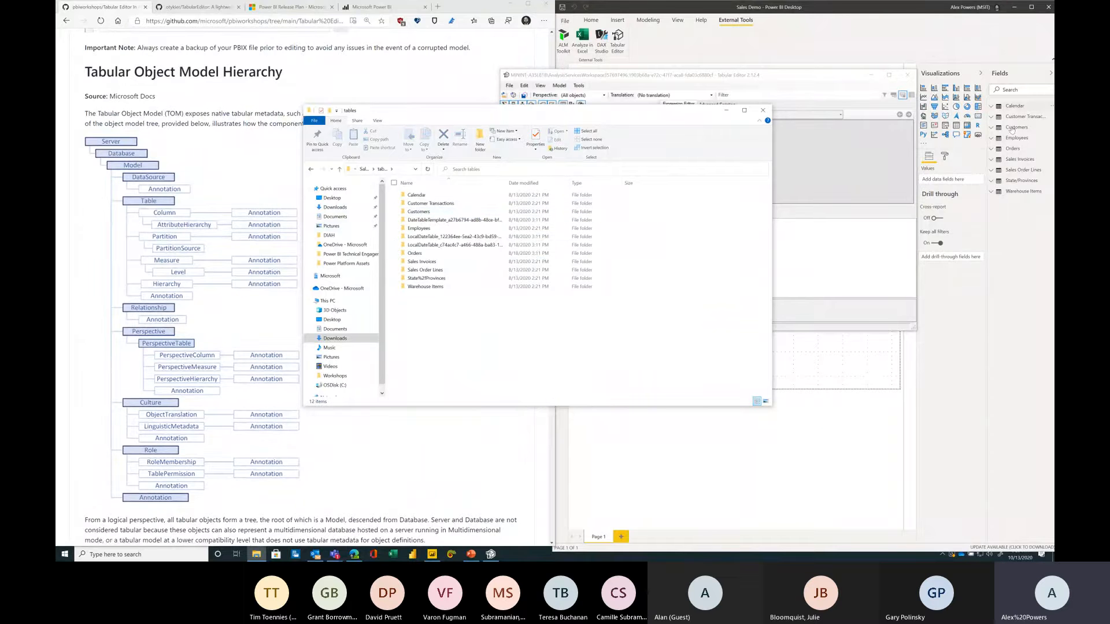
pyautogui.doubleClick(420, 211)
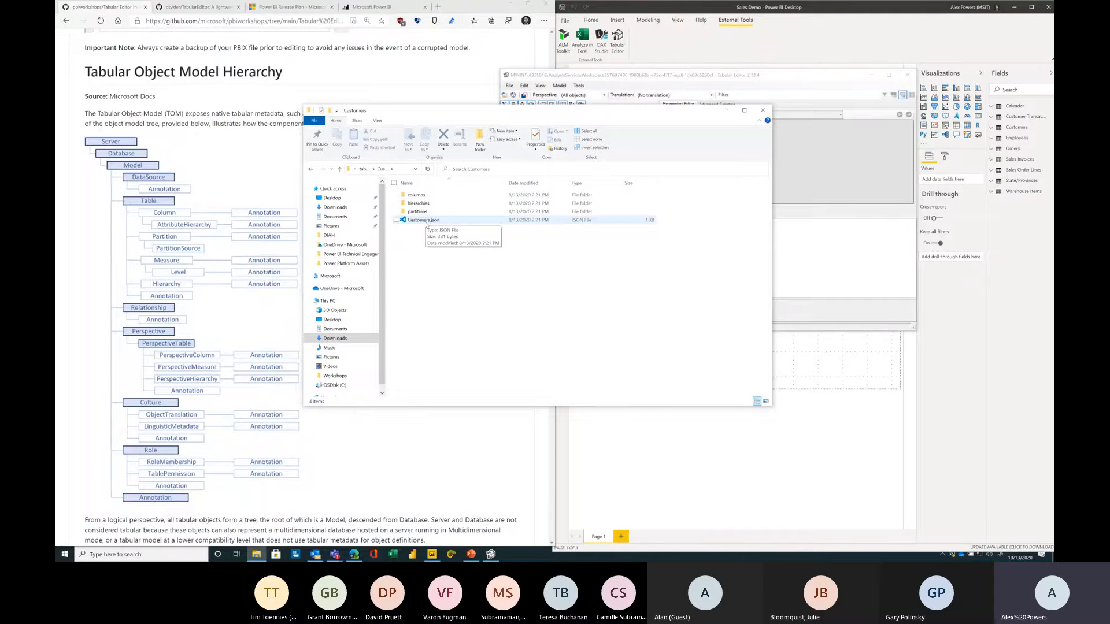
# Step: Save the model as Model.bim in the Sales Demo folder, replacing the existing file
pyautogui.moveTo(668, 116); pyautogui.dragTo(681, 264)
pyautogui.scroll(-7, 494, 254)
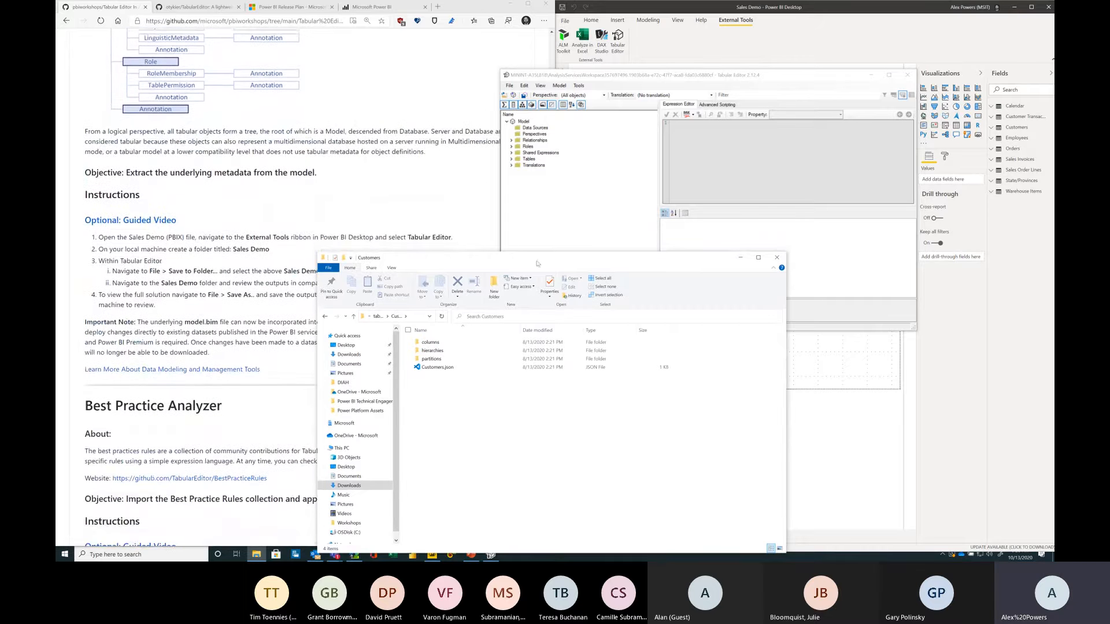
pyautogui.click(740, 258)
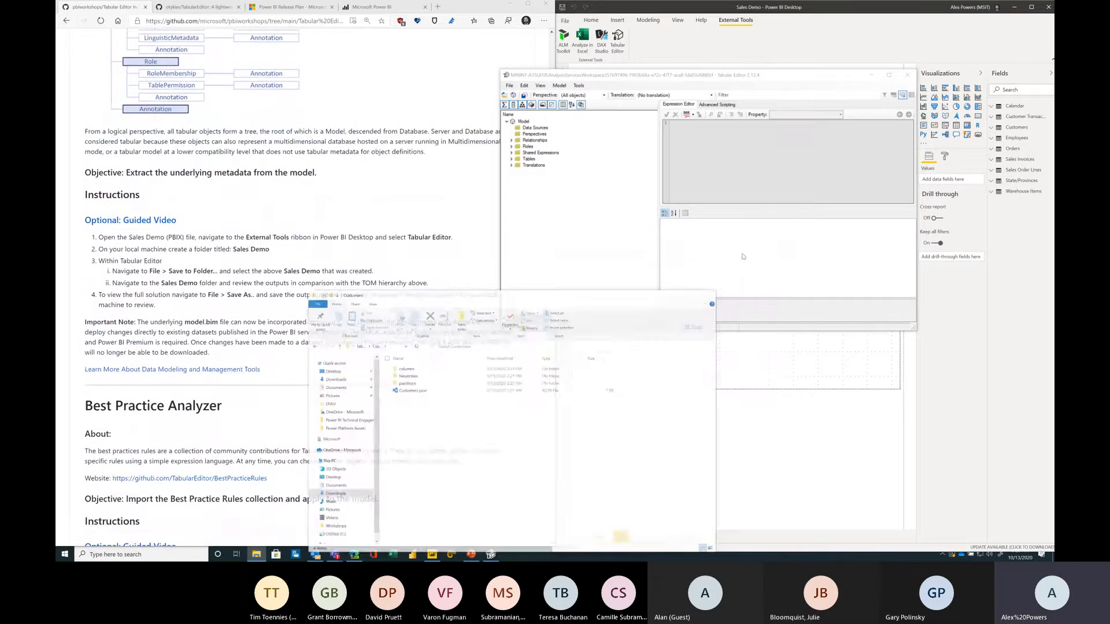
pyautogui.click(509, 85)
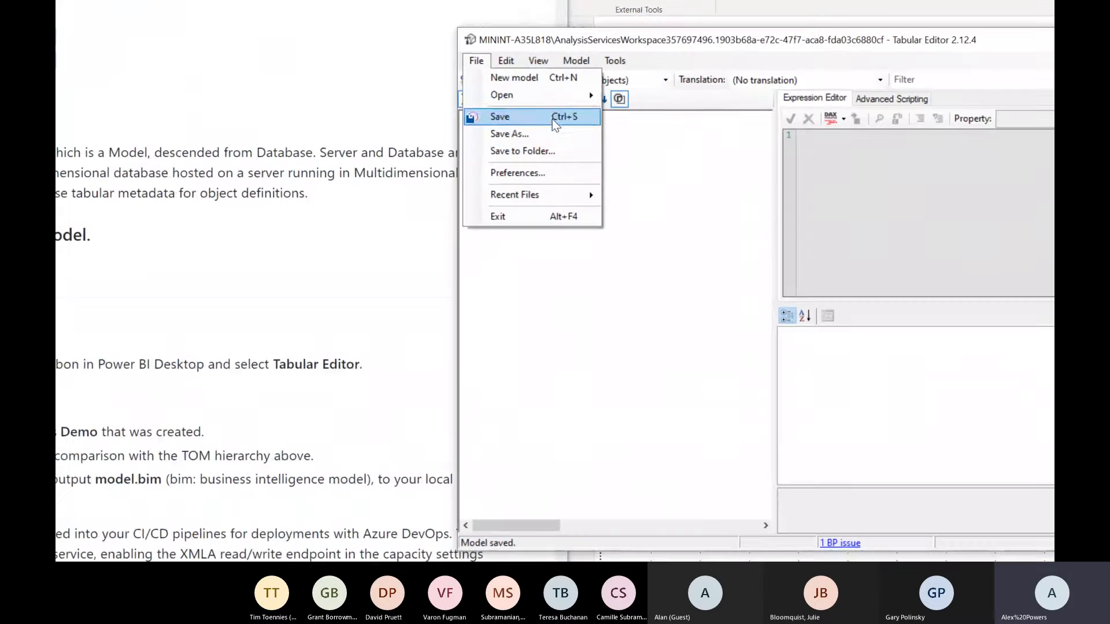
pyautogui.click(546, 133)
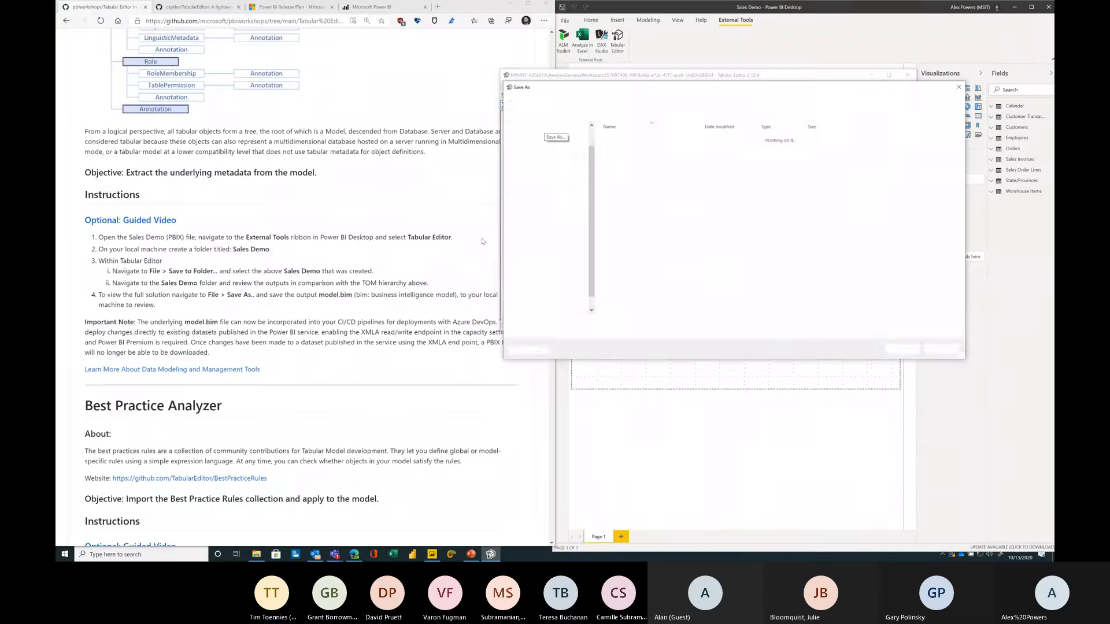
pyautogui.click(623, 170)
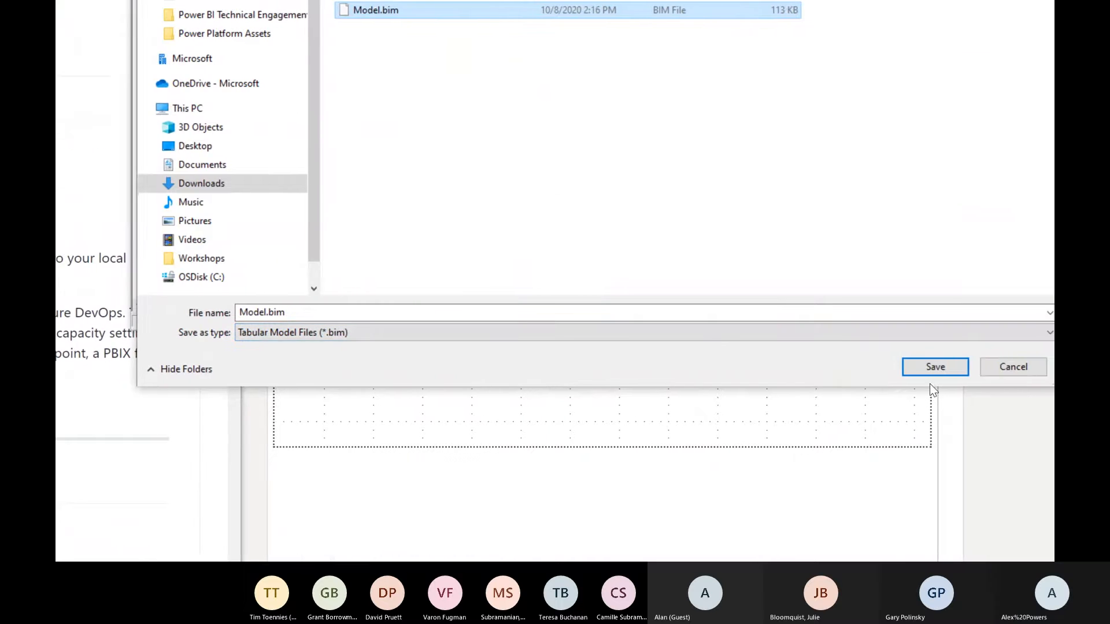
pyautogui.click(931, 368)
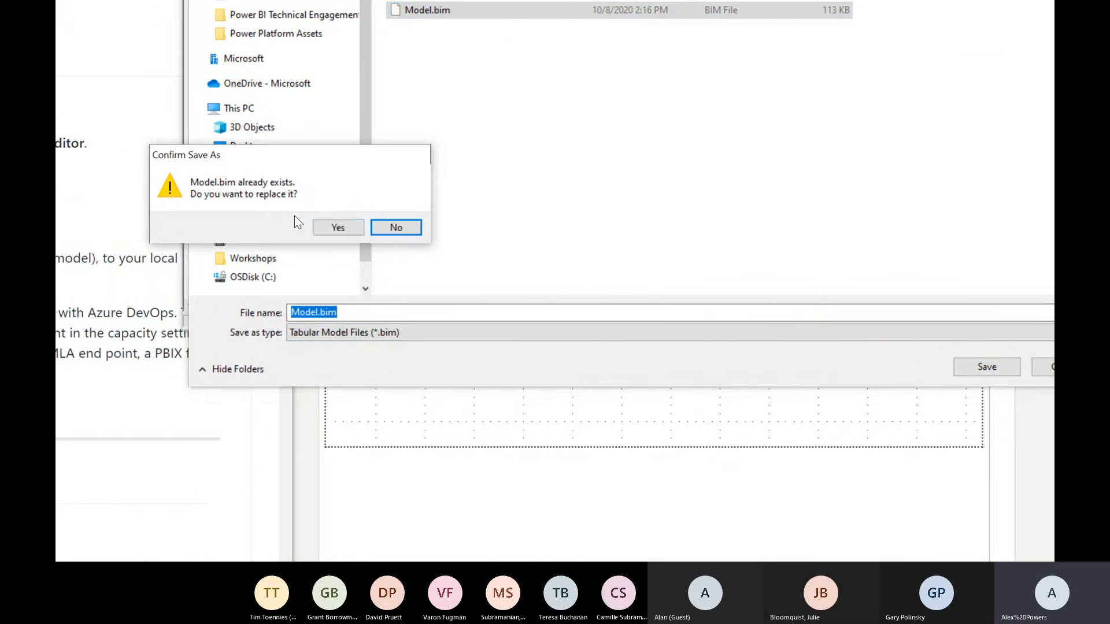
pyautogui.click(334, 228)
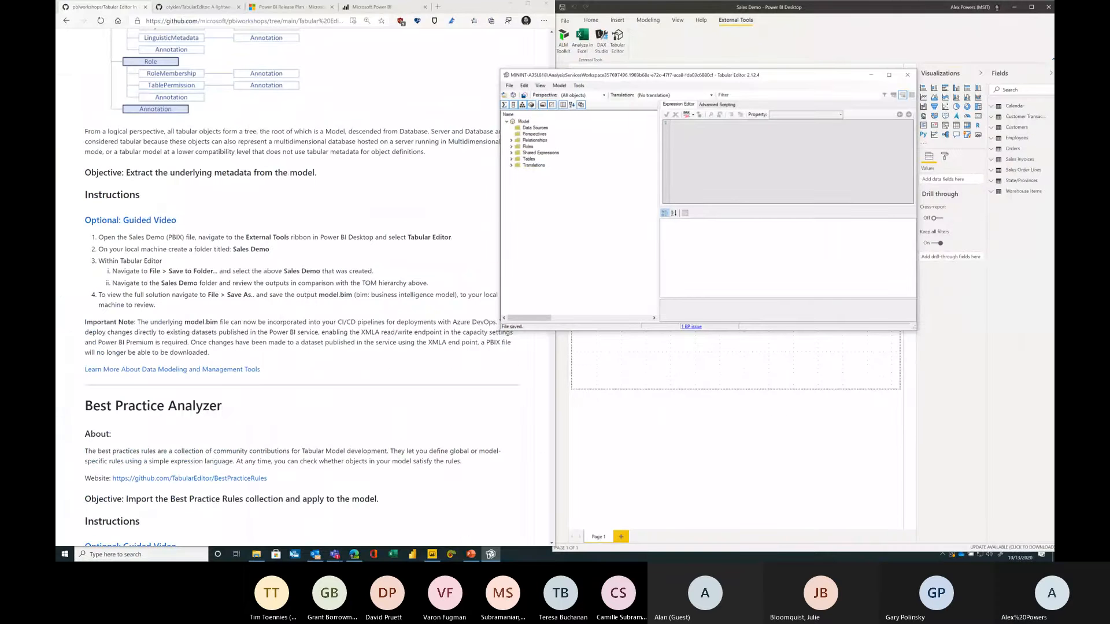
# Step: Return to the Sales Demo folder and open Model.bim with Visual Studio Code
pyautogui.click(256, 555)
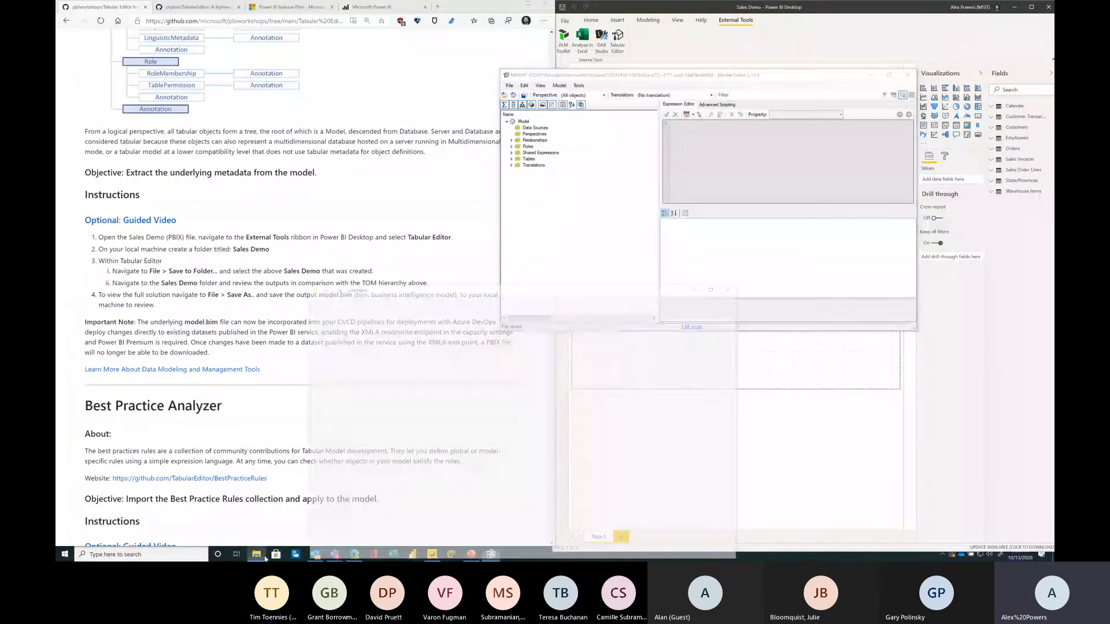
pyautogui.click(324, 316)
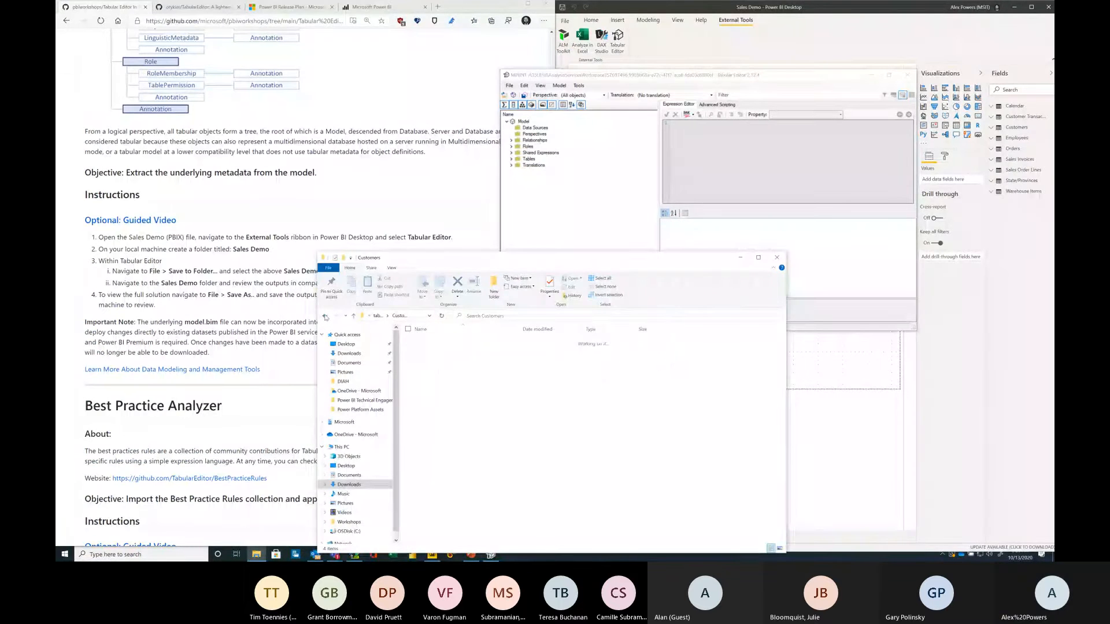
pyautogui.click(324, 315)
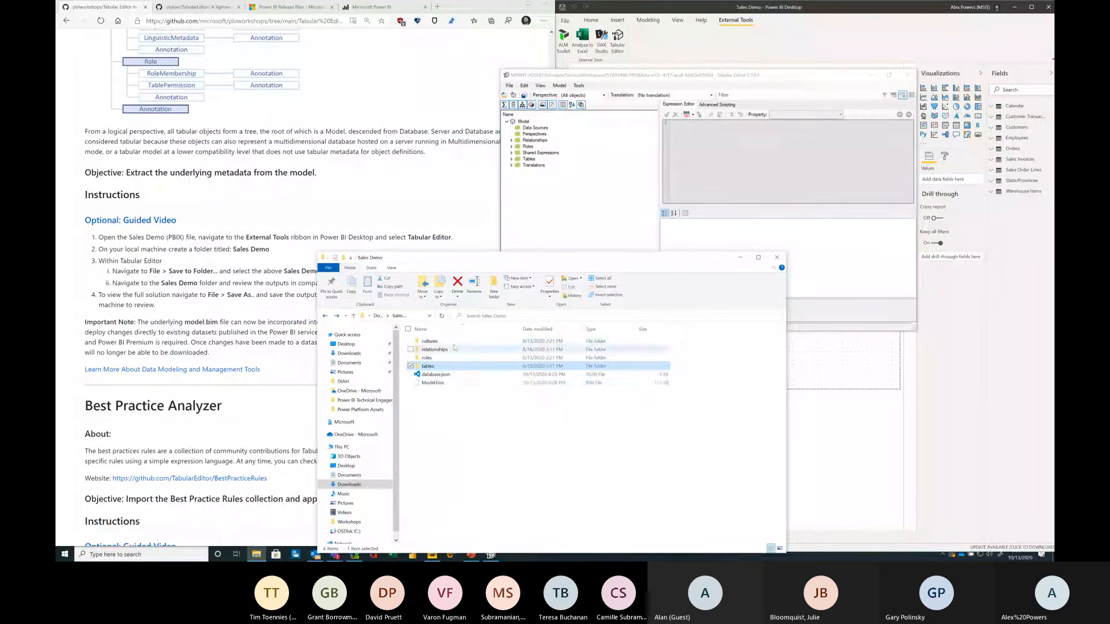
pyautogui.click(443, 384)
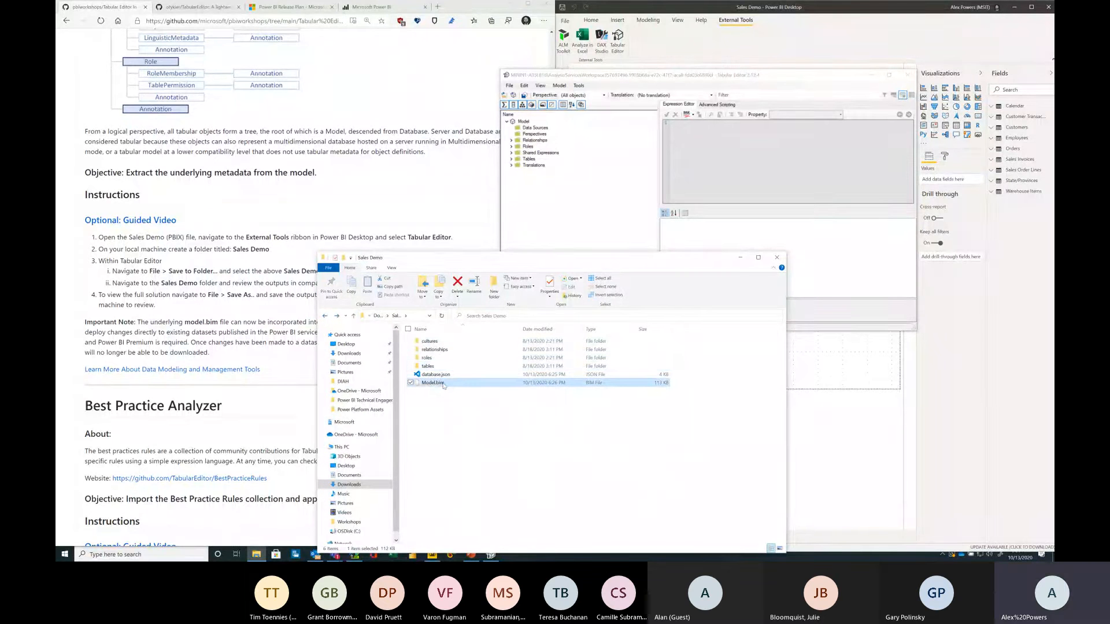
pyautogui.rightClick(443, 385)
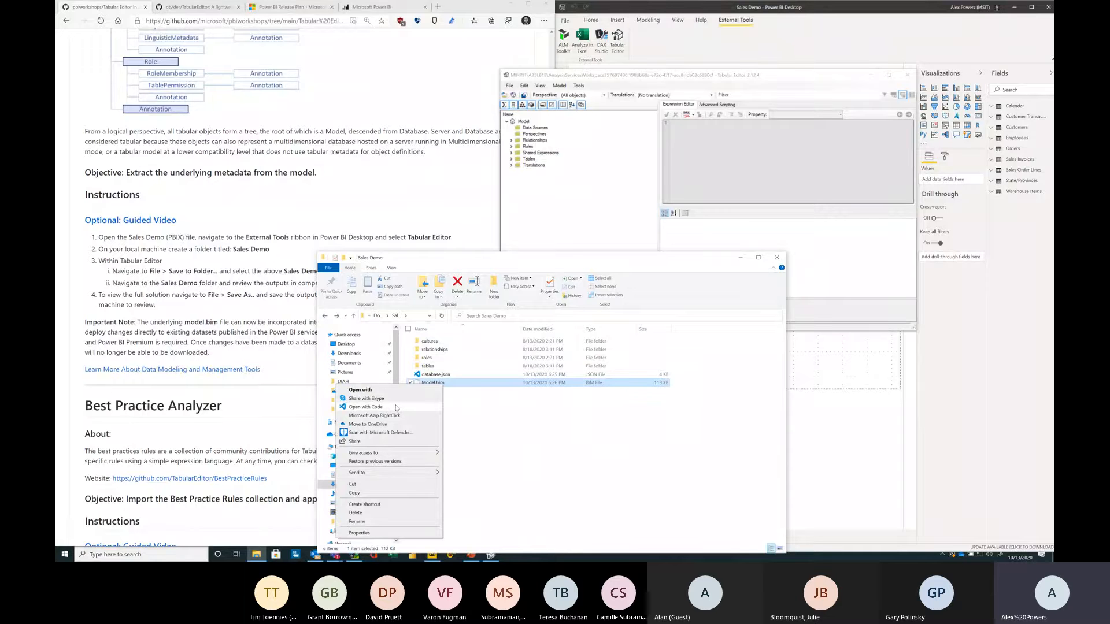
pyautogui.click(396, 408)
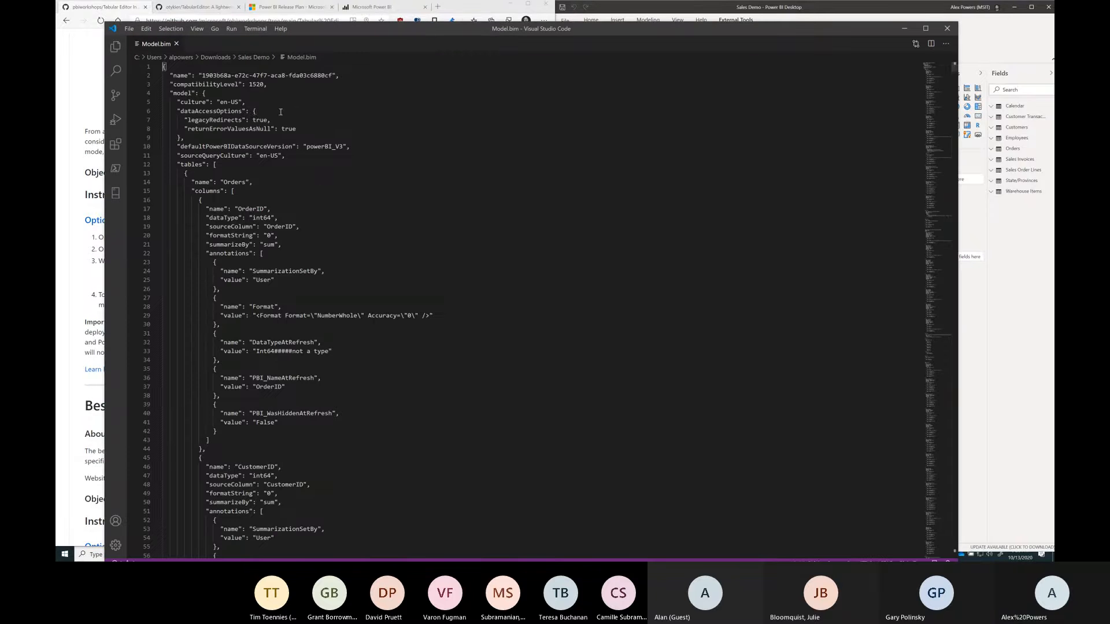
# Step: Examine the Model.bim JSON contents in the code editor
pyautogui.doubleClick(307, 36)
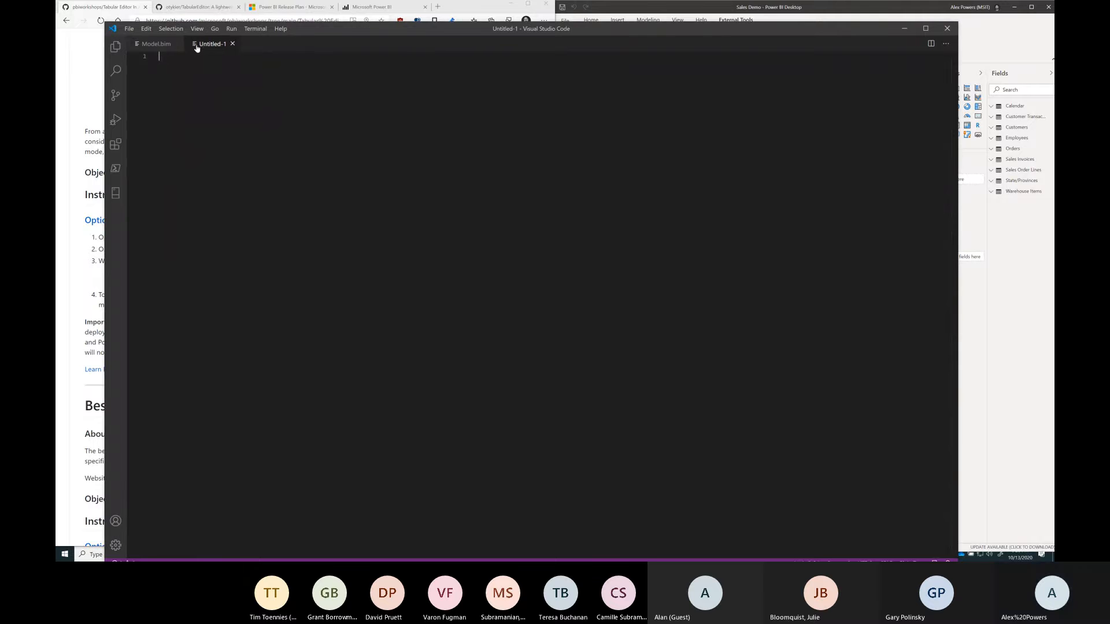
pyautogui.click(232, 44)
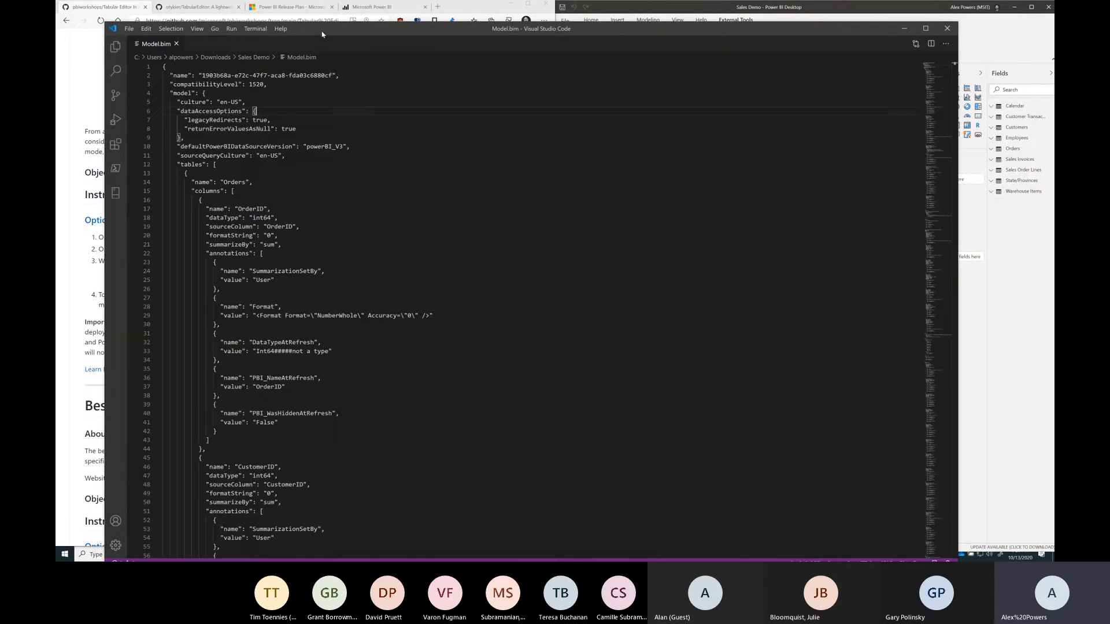
pyautogui.moveTo(322, 35); pyautogui.dragTo(296, 16)
pyautogui.hotkey('ctrl', '4')
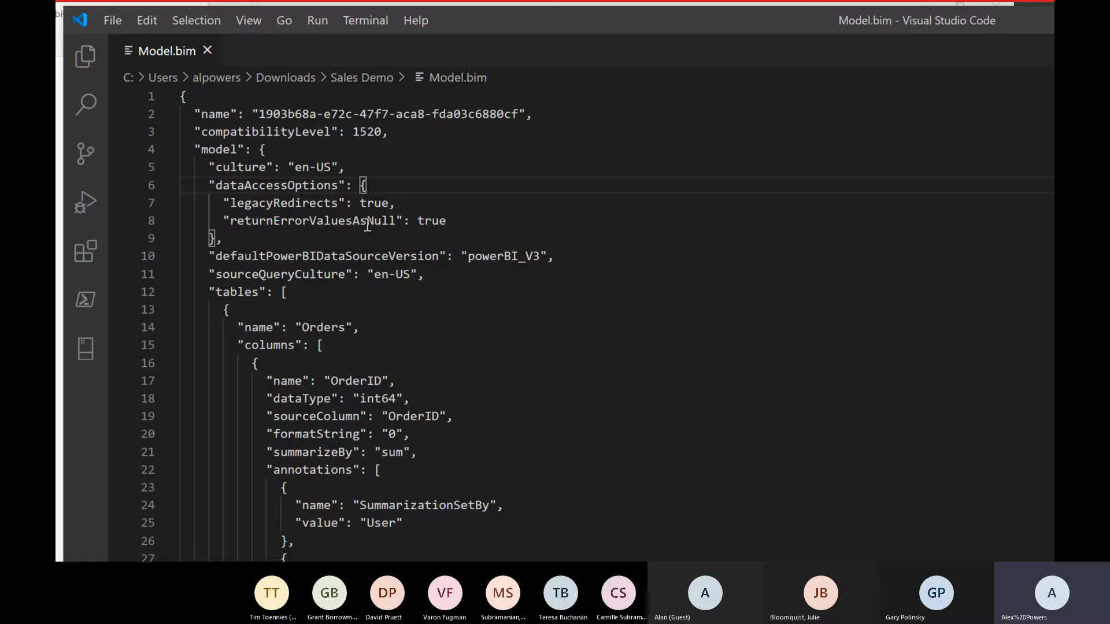
pyautogui.doubleClick(502, 258)
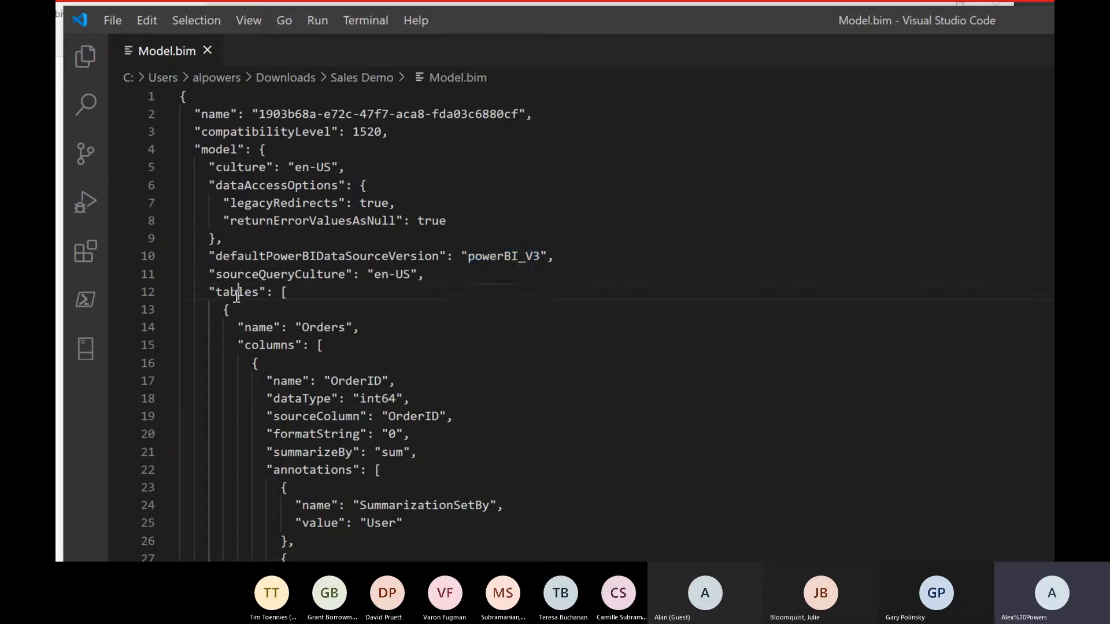
# Step: Examine the tables array and the Orders table's column definitions in the Model.bim JSON
pyautogui.doubleClick(237, 292)
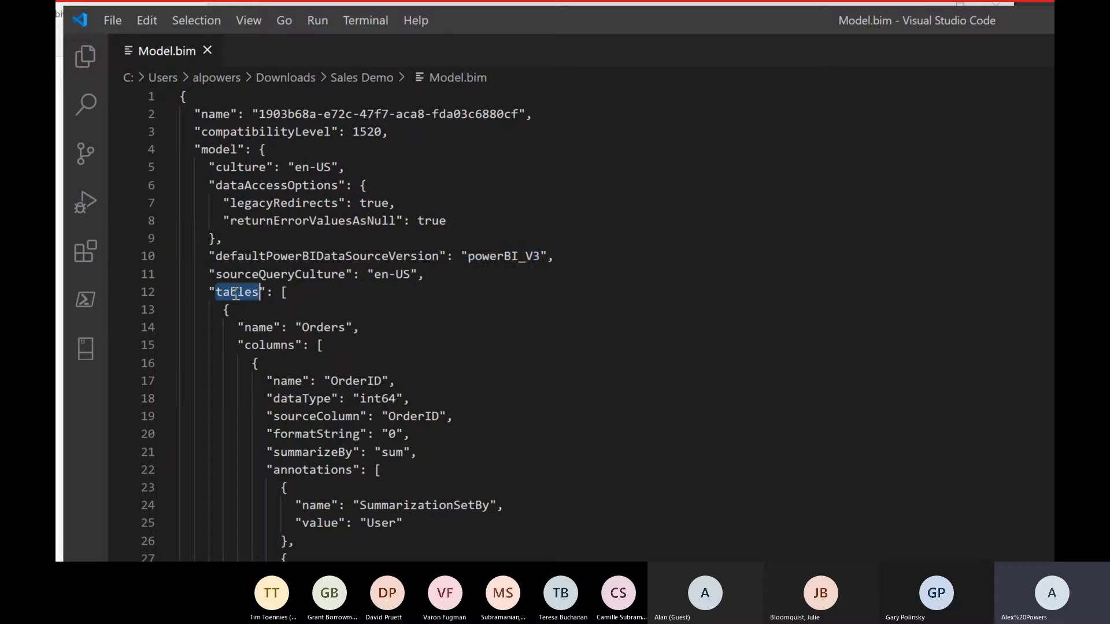
pyautogui.doubleClick(322, 326)
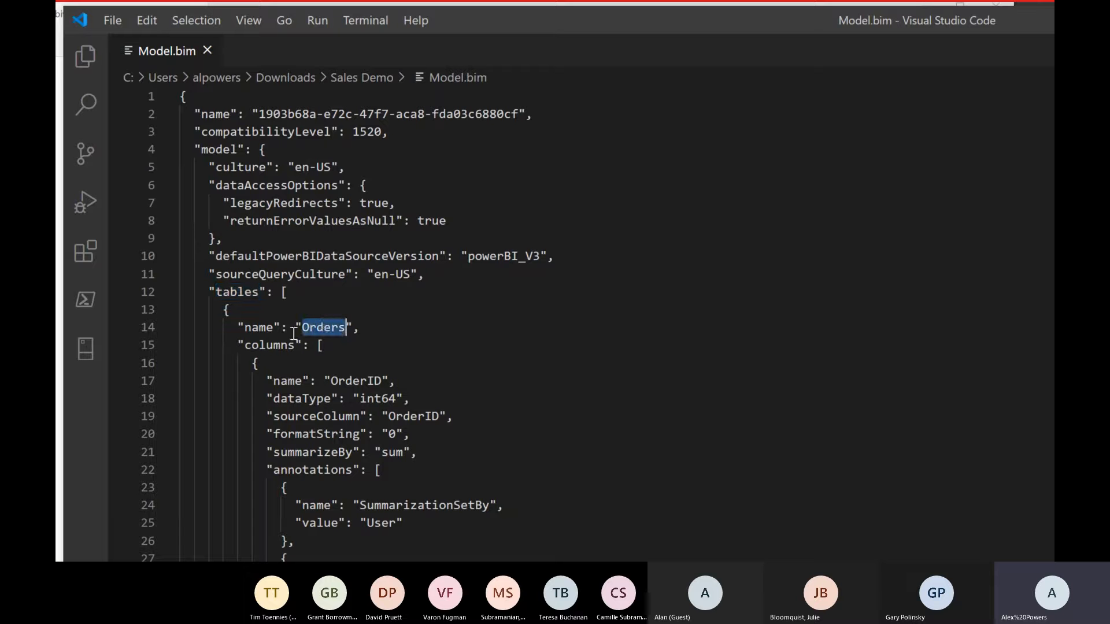
pyautogui.click(265, 347)
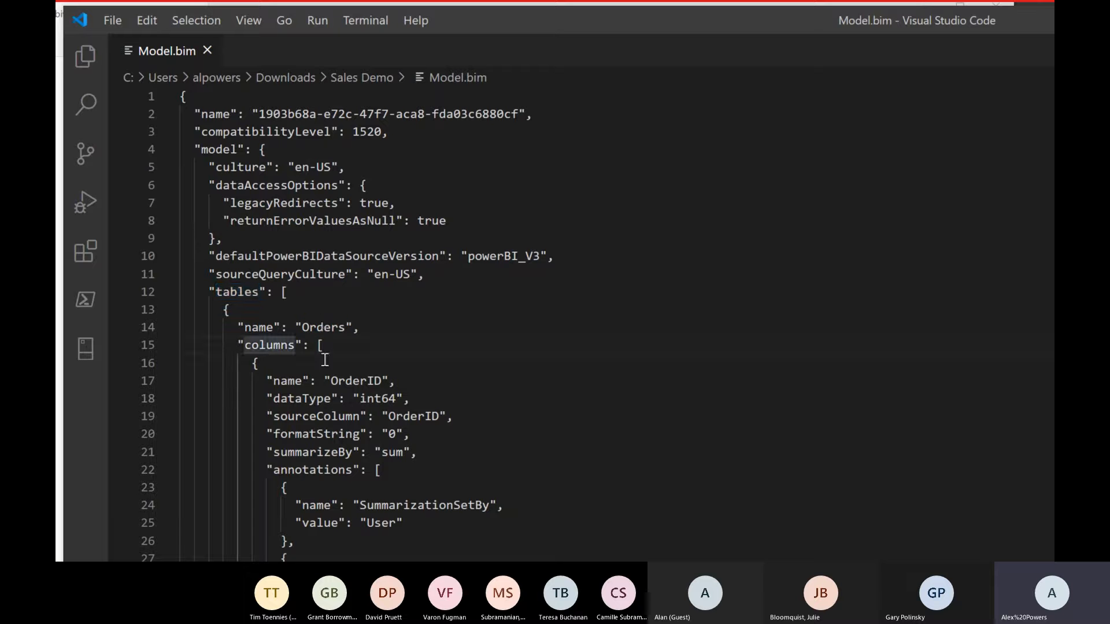
pyautogui.click(443, 356)
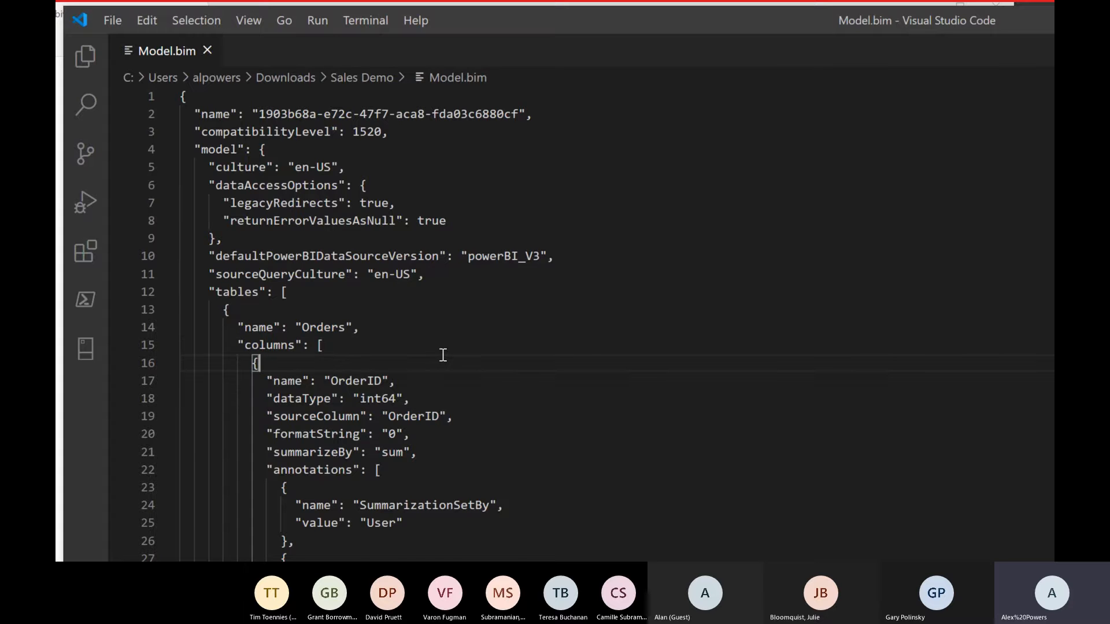
# Step: Search the Model.bim file for relationships and step through the matches to the relationships section
pyautogui.hotkey('ctrl', 'f')
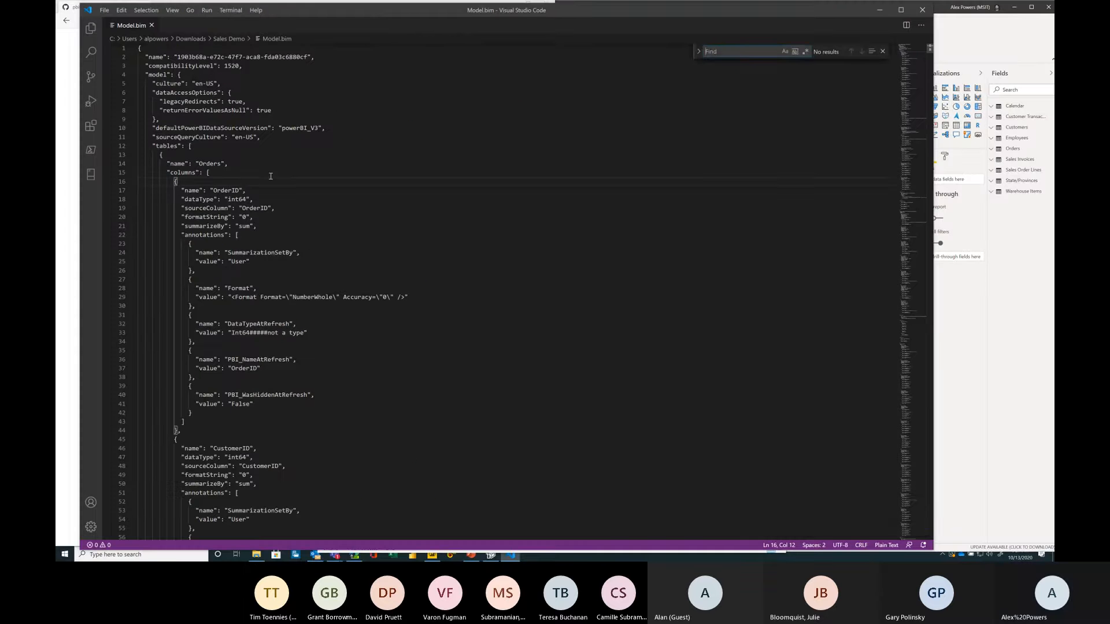
pyautogui.write('relationships')
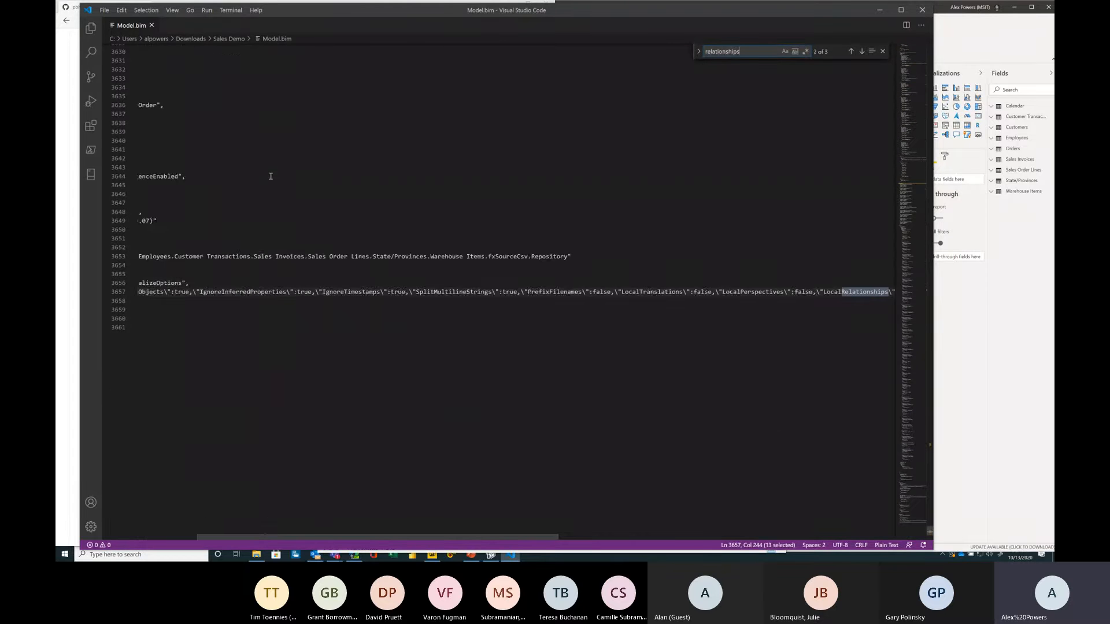
pyautogui.press('Return')
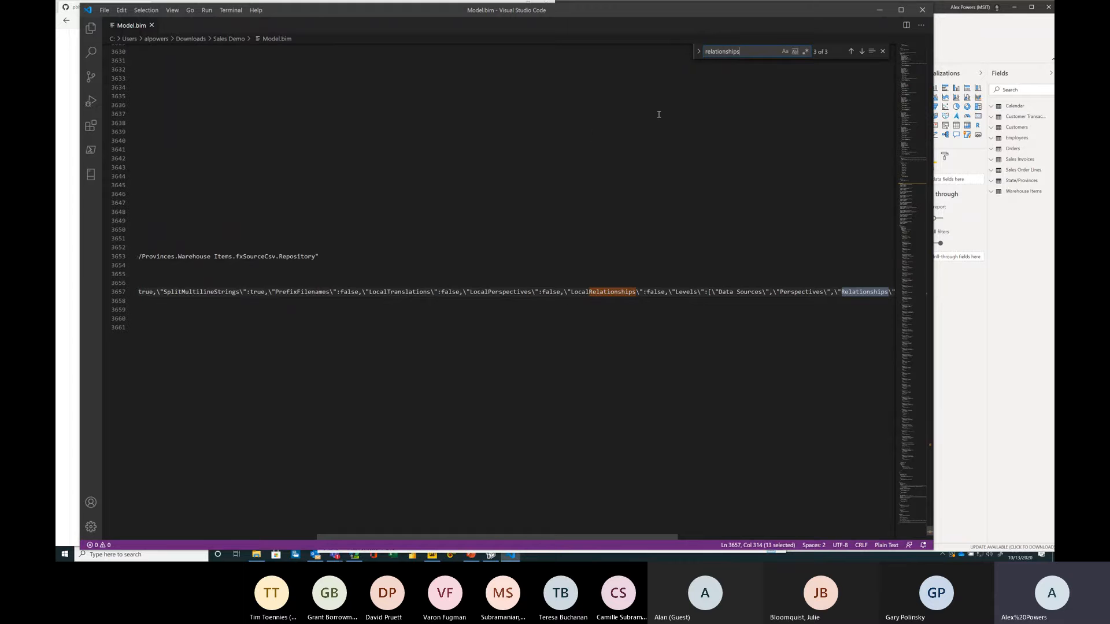
pyautogui.click(850, 52)
pyautogui.click(849, 51)
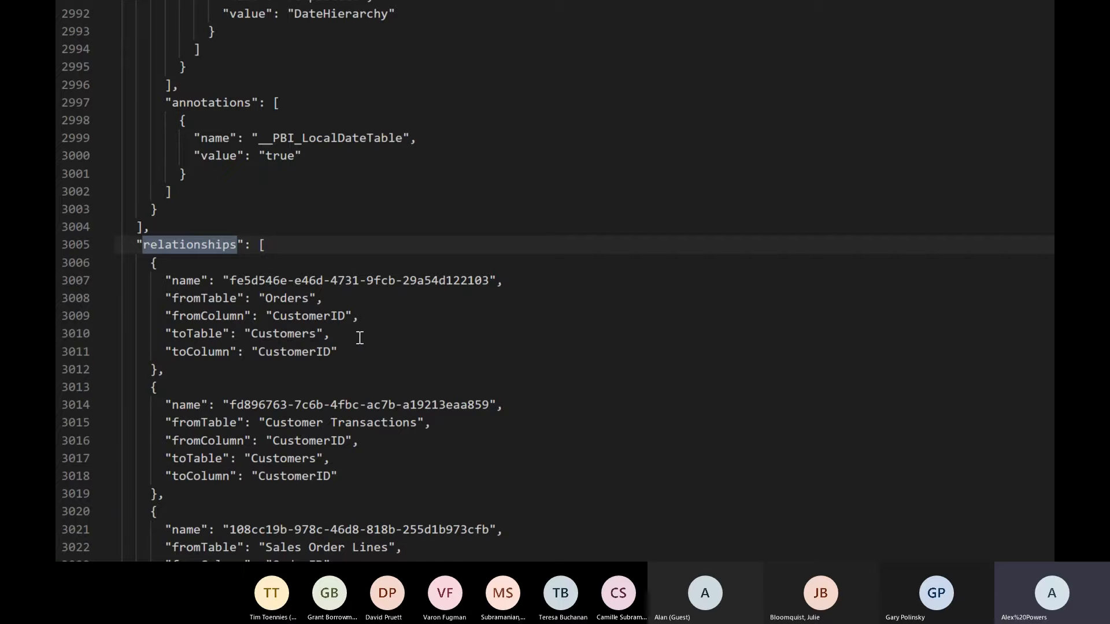
# Step: Search the Model.bim file for roles to review the Florida Sales Reps role definition
pyautogui.hotkey('ctrl', 'f')
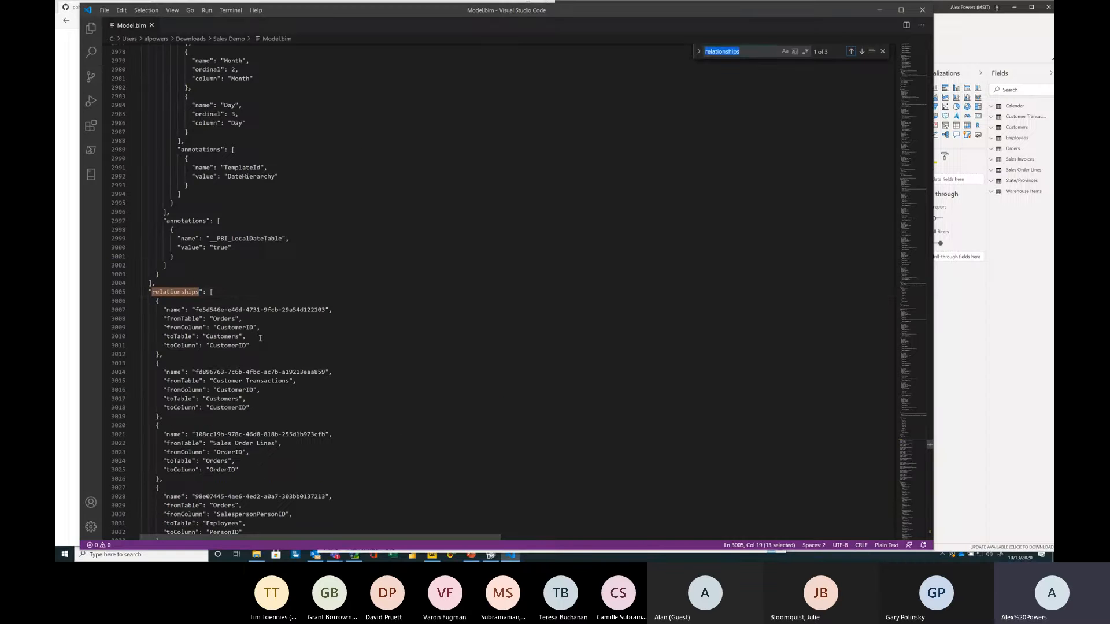
pyautogui.write('roles')
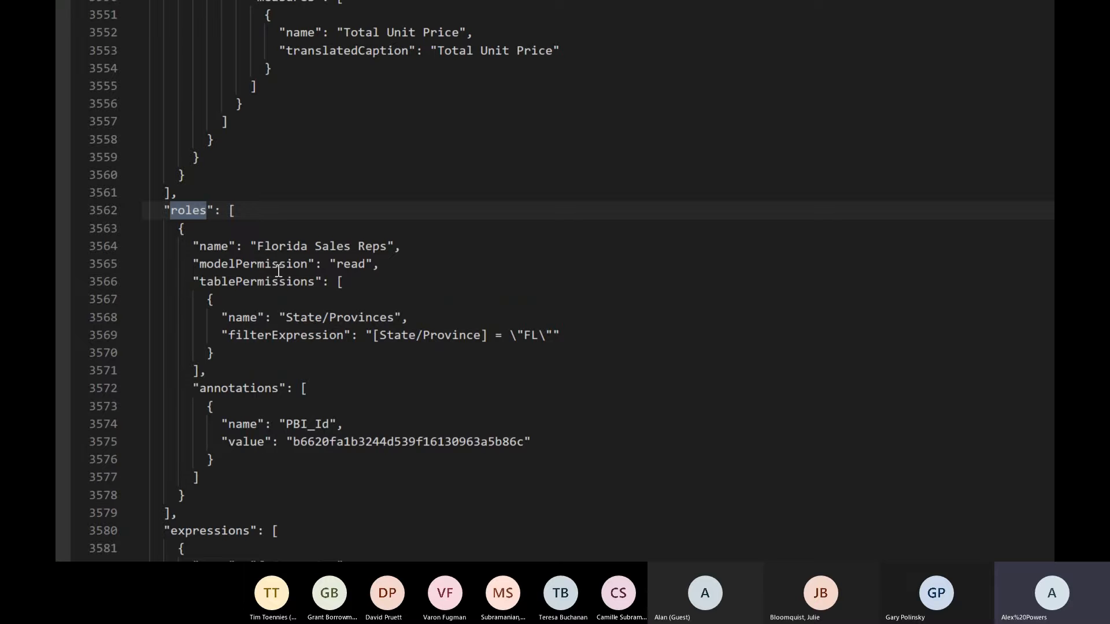
pyautogui.click(261, 364)
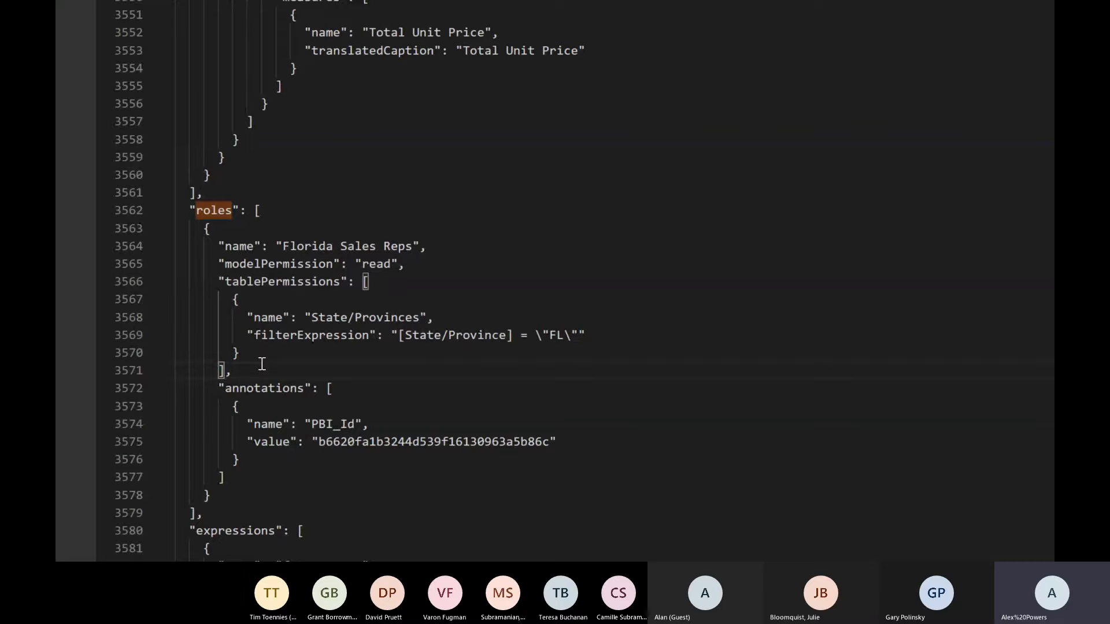
pyautogui.write(',')
pyautogui.press('Return')
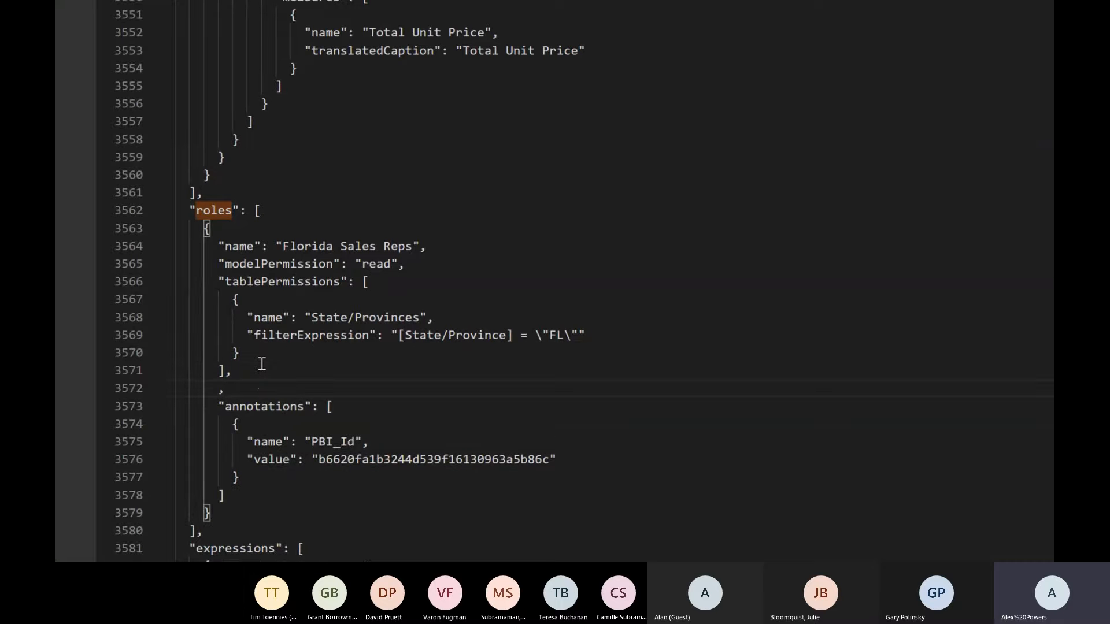
pyautogui.hotkey('ctrl', 'z')
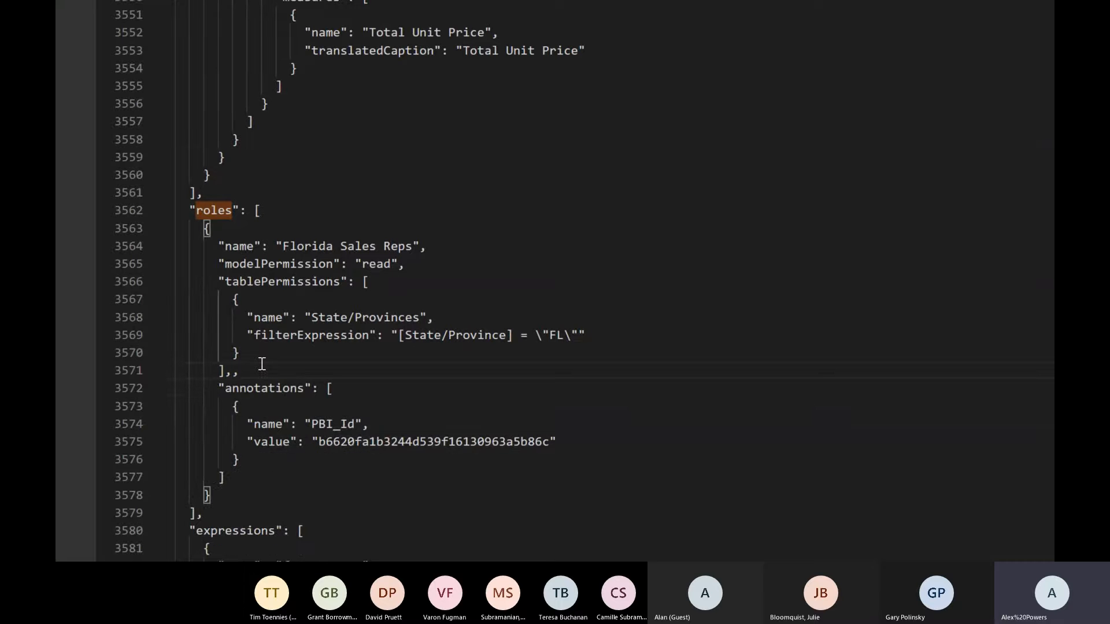
pyautogui.press('Left')
pyautogui.press('Left')
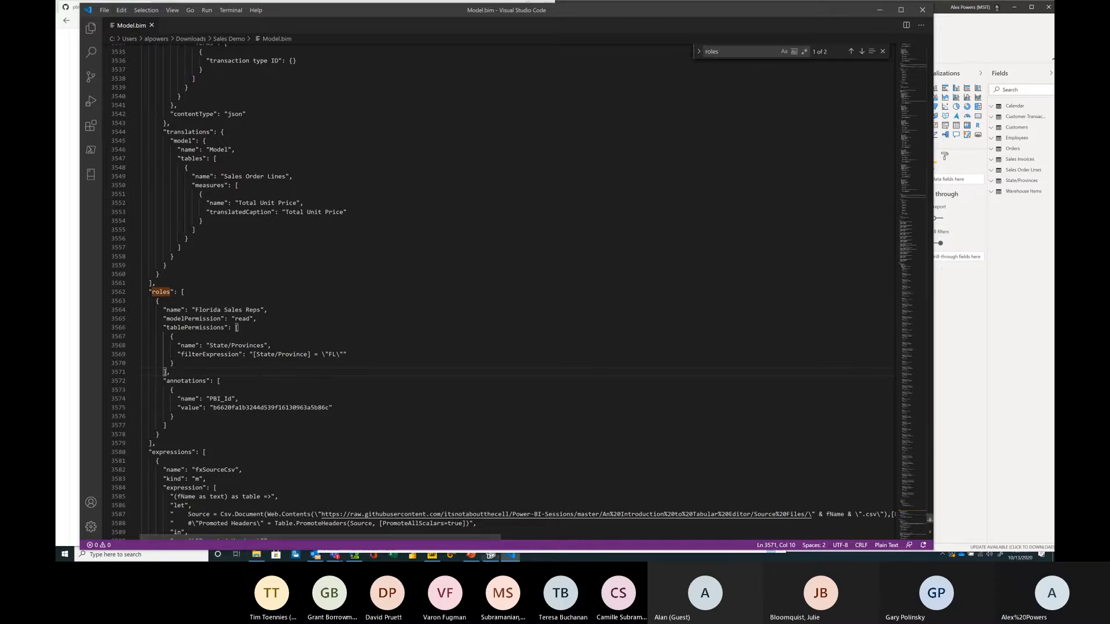
# Step: Return to Tabular Editor and expand the Tables folder, moving down to the Customers table
pyautogui.click(490, 554)
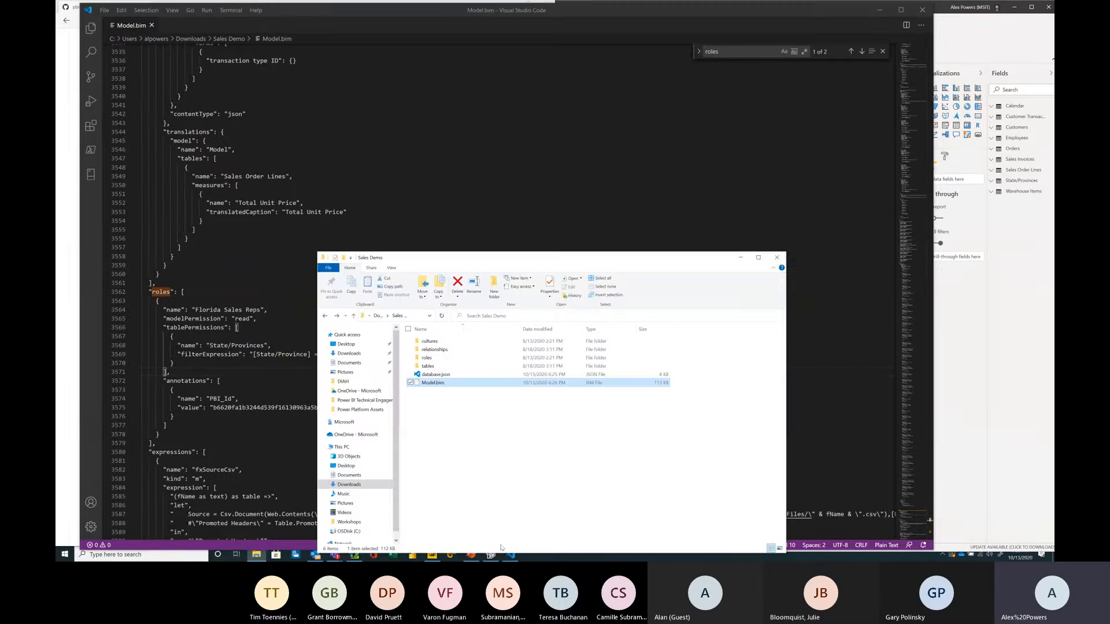
pyautogui.click(490, 555)
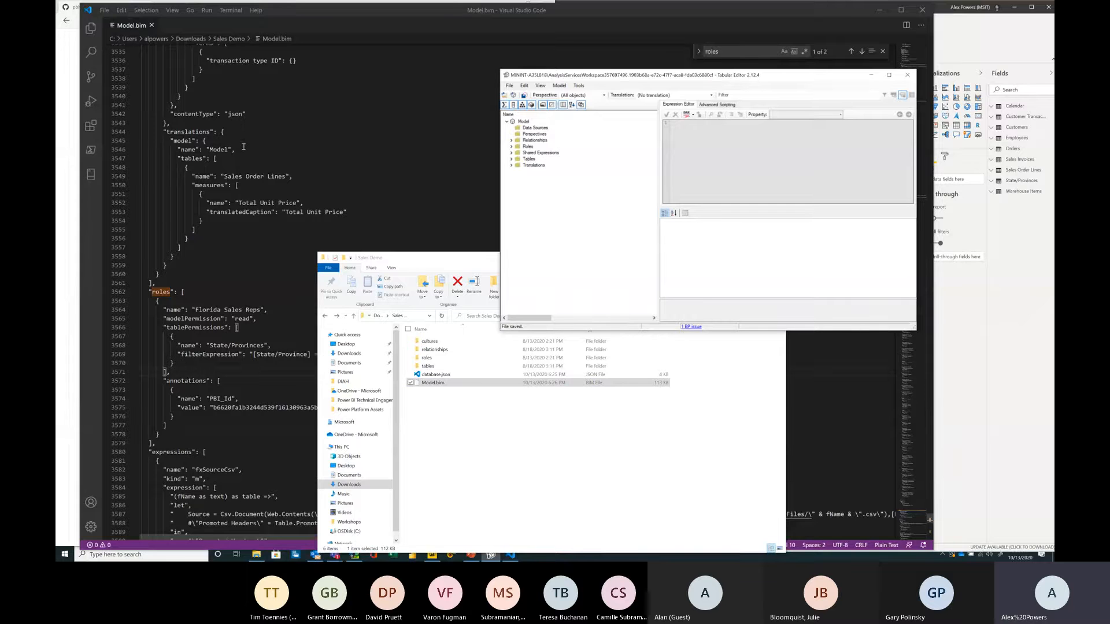
pyautogui.click(243, 146)
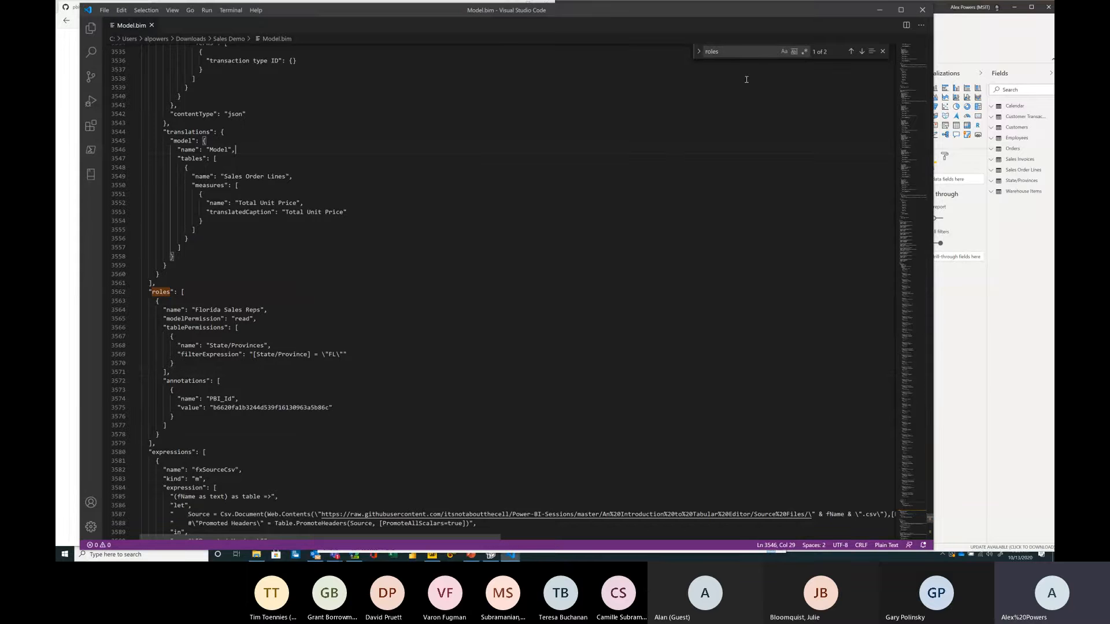
pyautogui.click(879, 10)
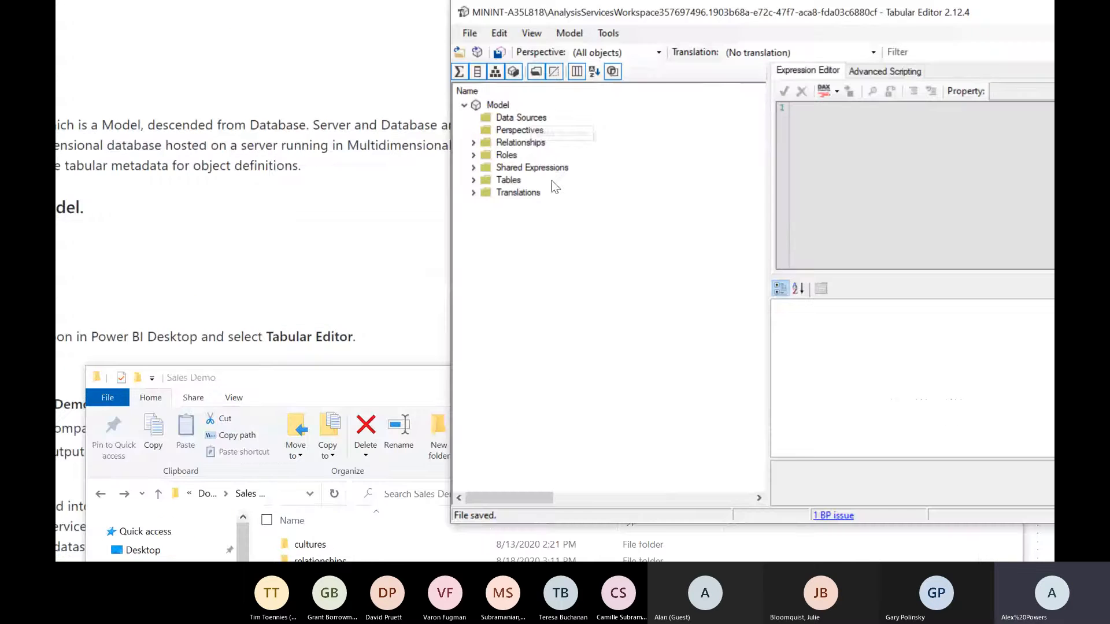
pyautogui.click(553, 159)
pyautogui.click(553, 165)
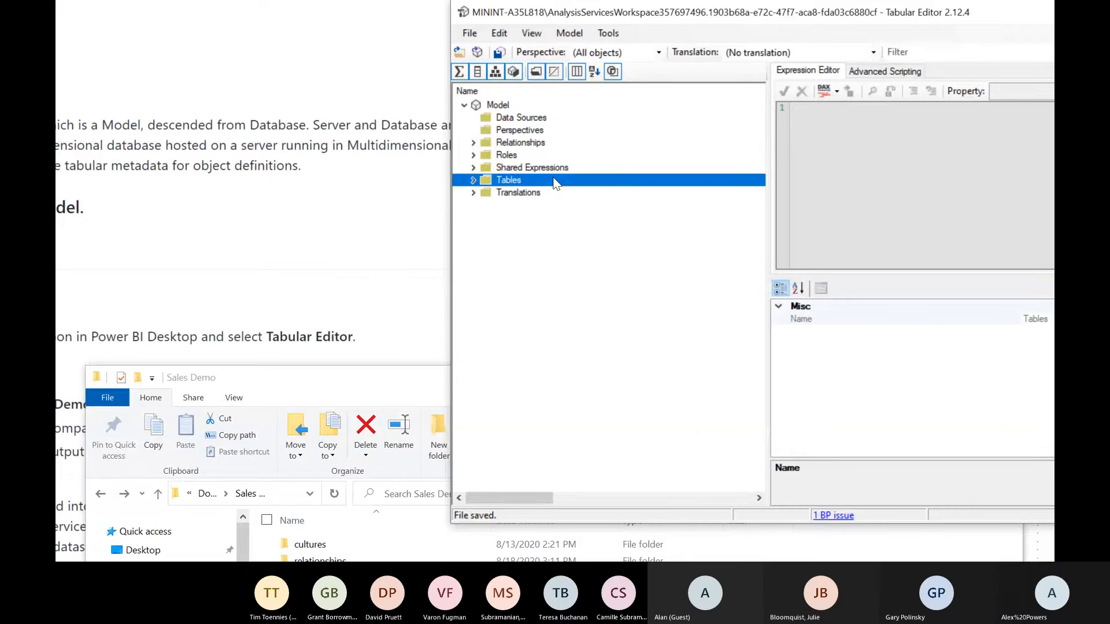
pyautogui.doubleClick(554, 183)
pyautogui.press('Down')
pyautogui.press('Down')
pyautogui.press('Down')
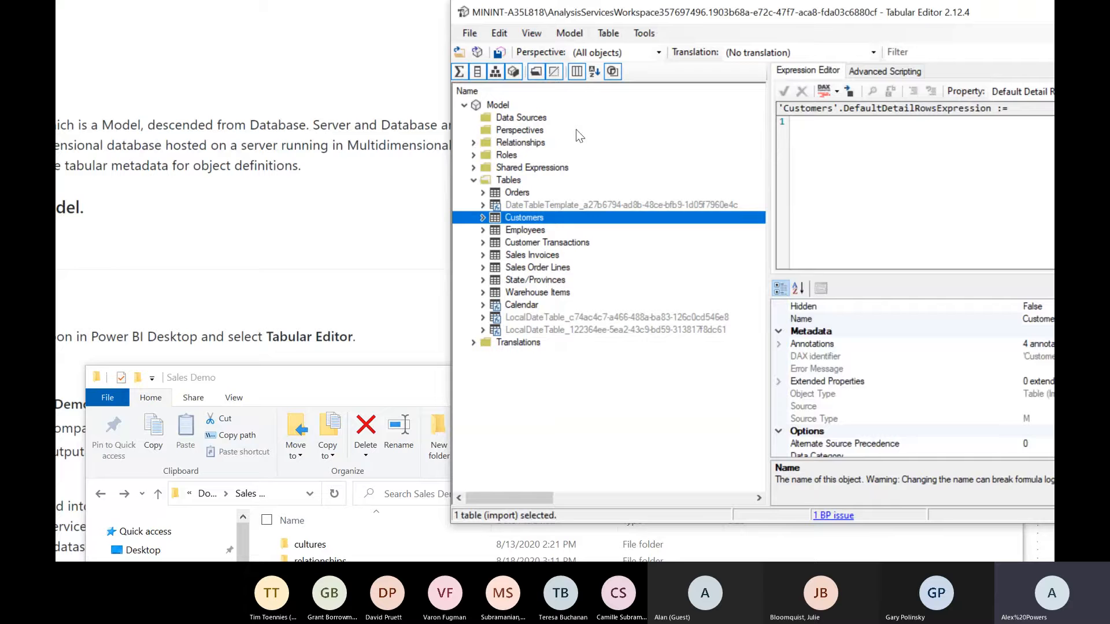
# Step: Expand the Roles folder and the Florida Sales Reps role to view its State/Provinces table permission
pyautogui.click(509, 146)
pyautogui.click(528, 157)
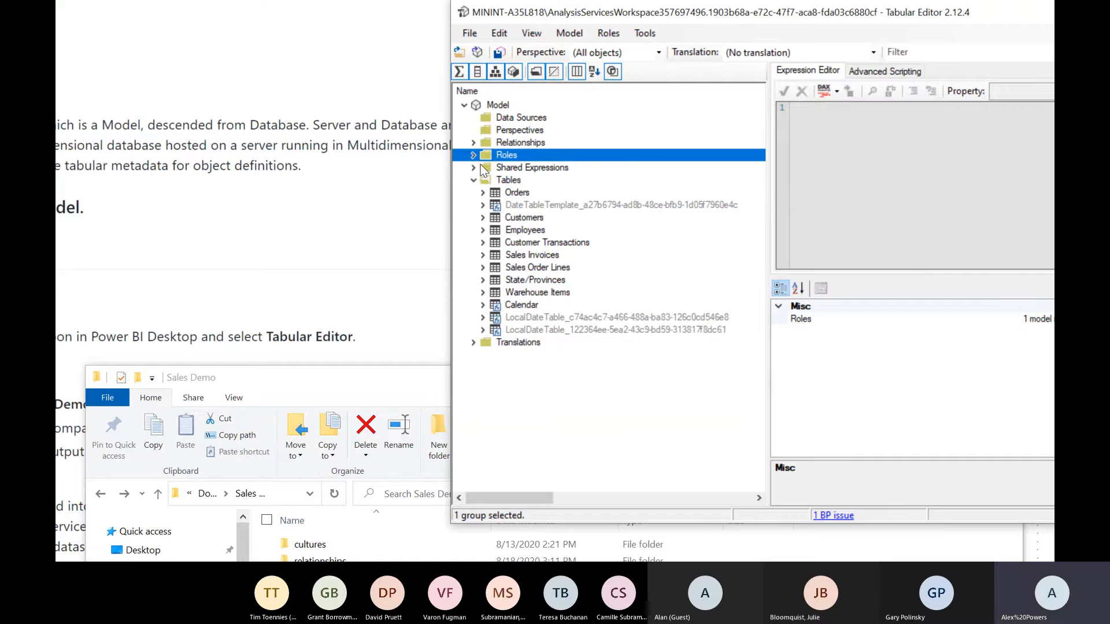
pyautogui.press('Right')
pyautogui.press('Left')
pyautogui.press('Right')
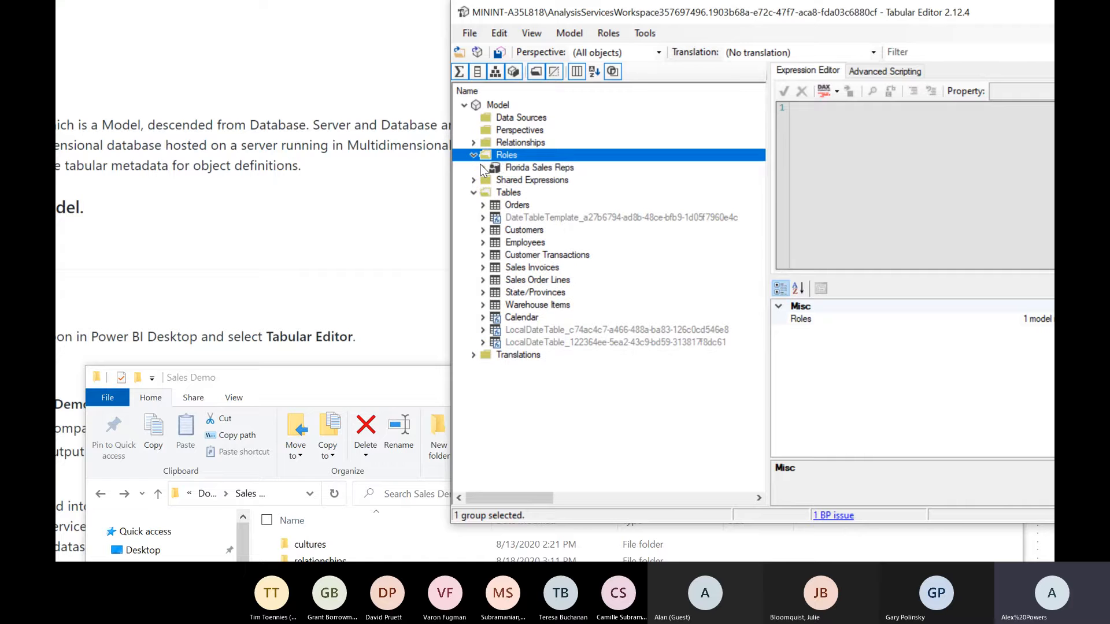
pyautogui.press('Down')
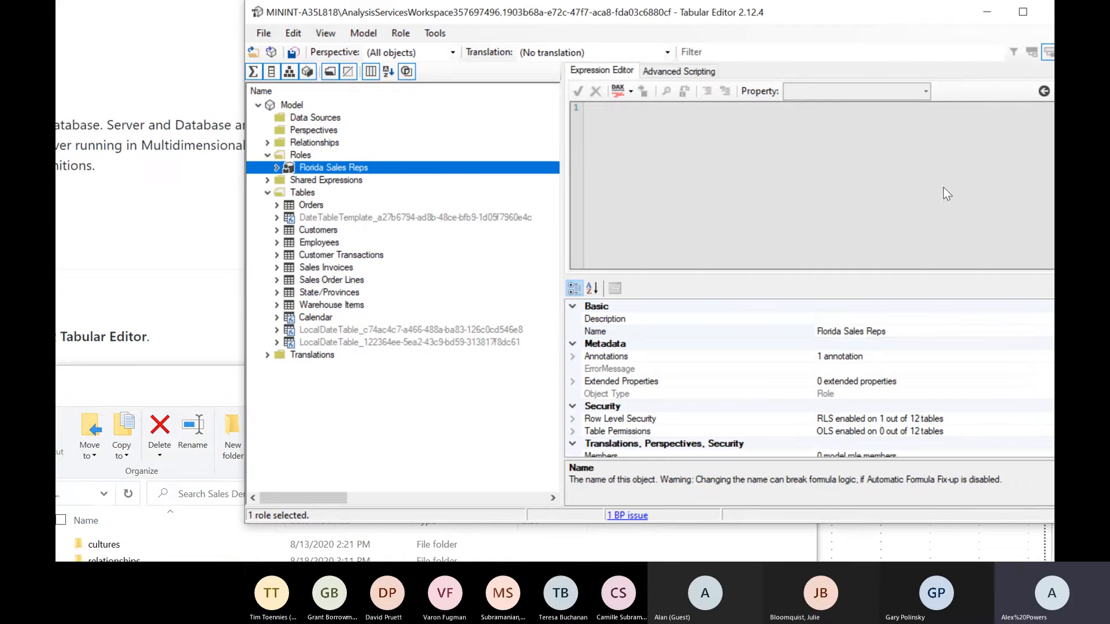
pyautogui.doubleClick(386, 169)
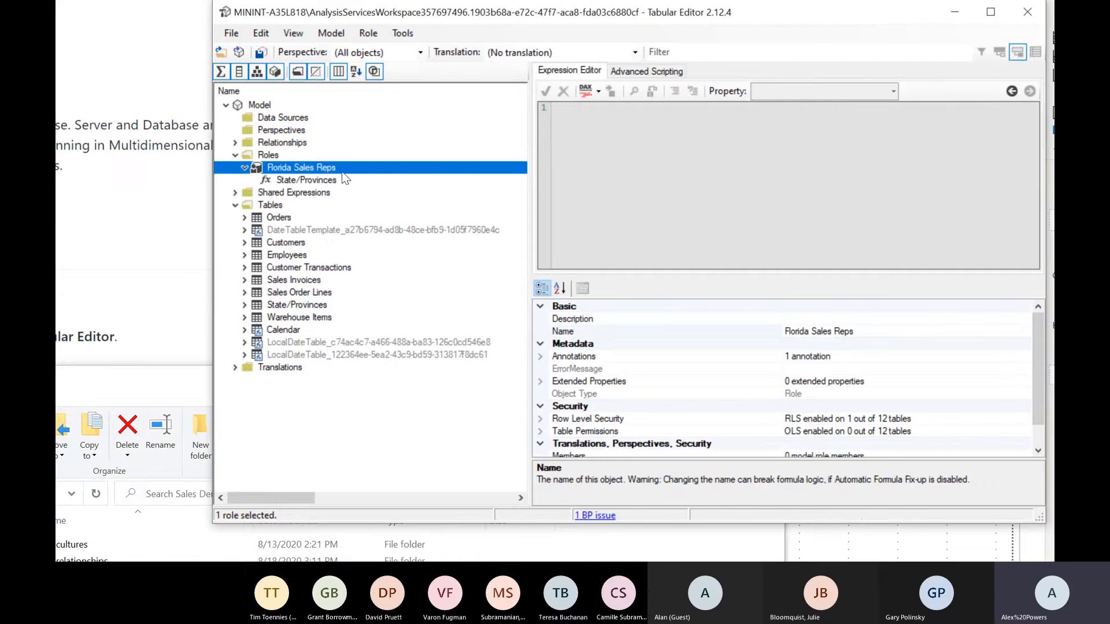
pyautogui.click(314, 177)
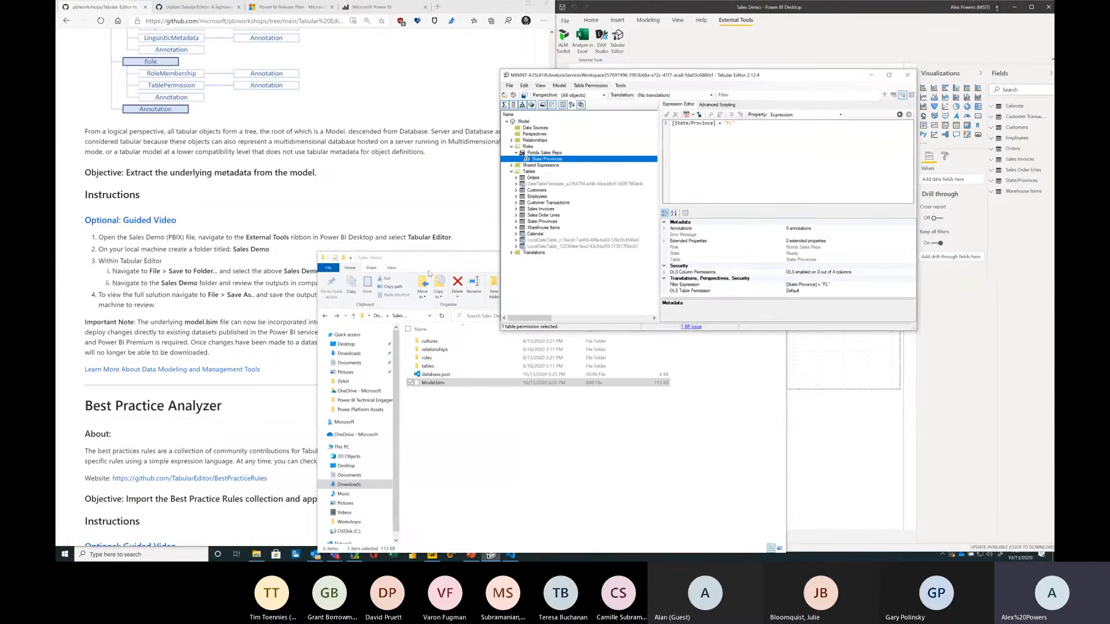
# Step: Close the Sales Demo File Explorer window, leaving Tabular Editor and Power BI Desktop open
pyautogui.click(428, 274)
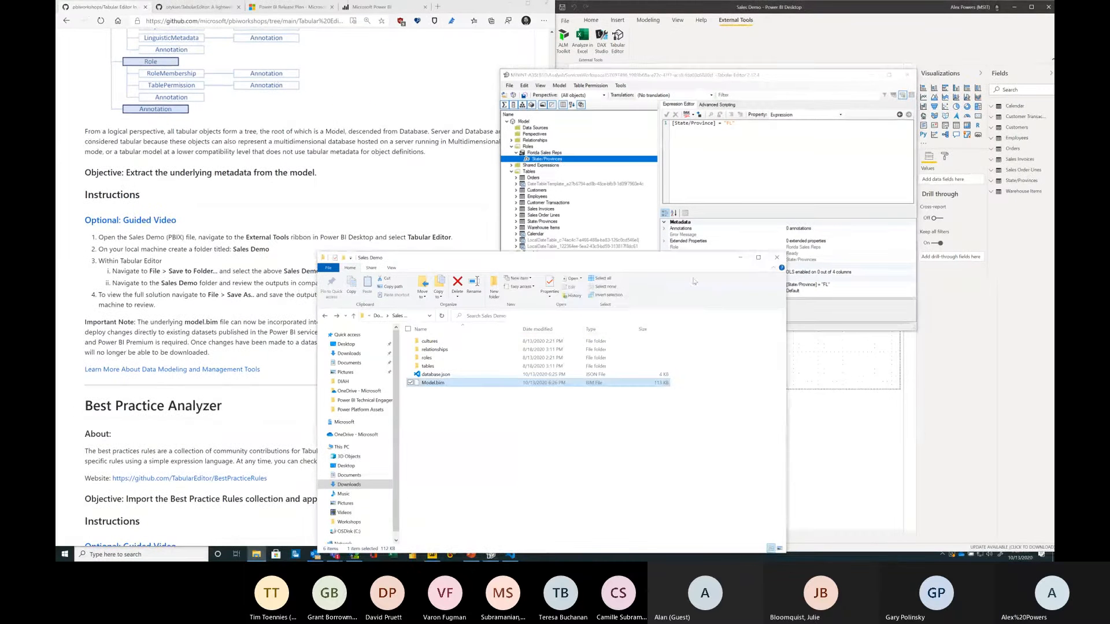
pyautogui.click(775, 259)
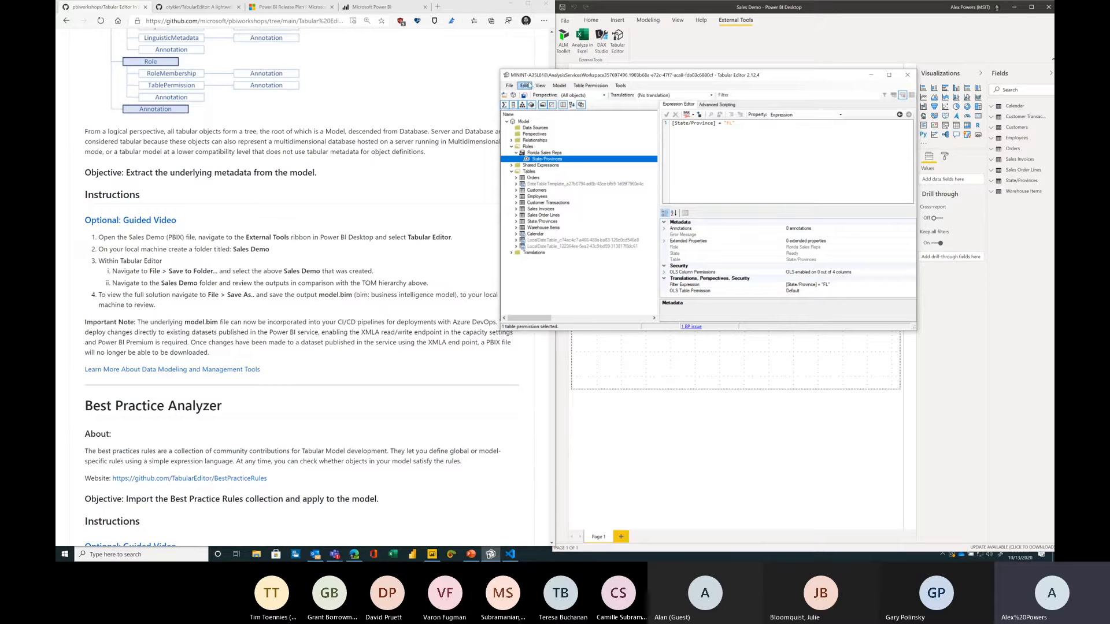
pyautogui.click(509, 86)
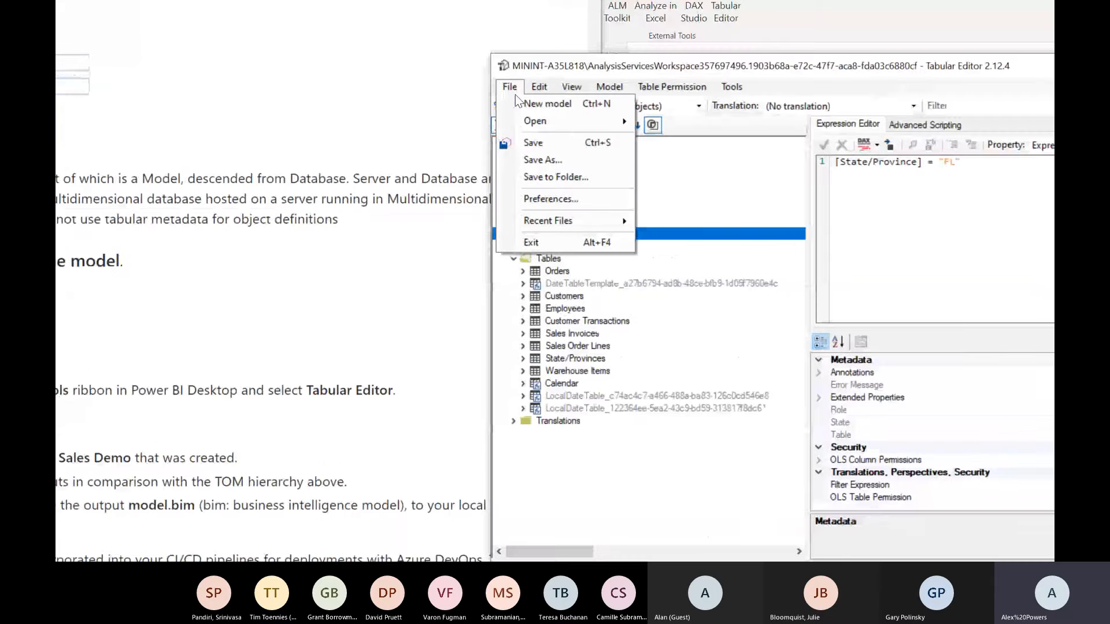
pyautogui.moveTo(553, 119)
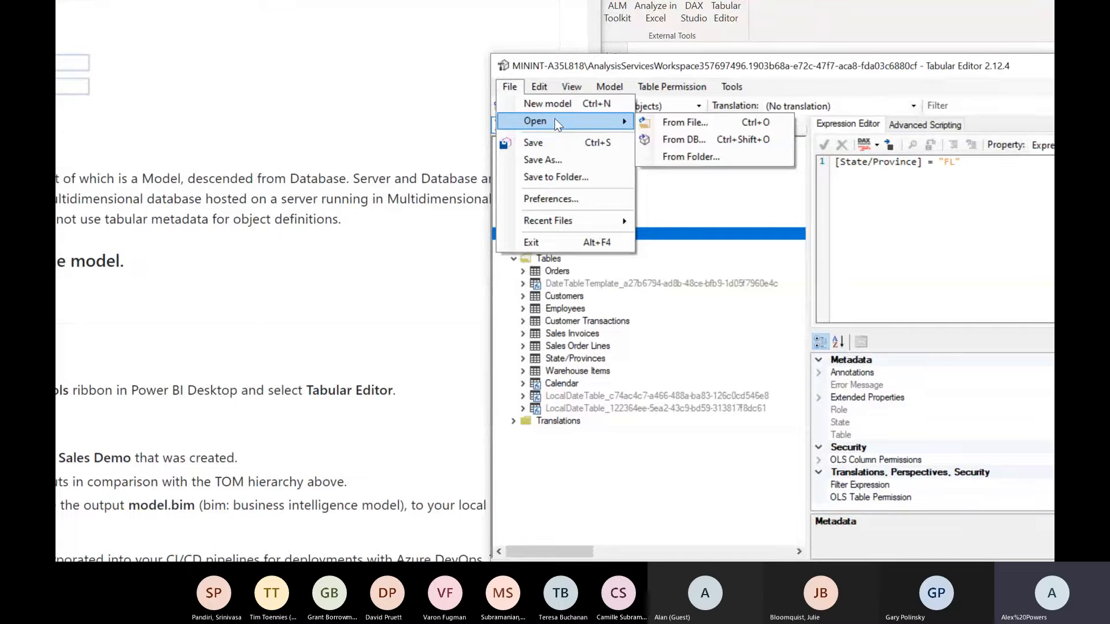
pyautogui.click(696, 144)
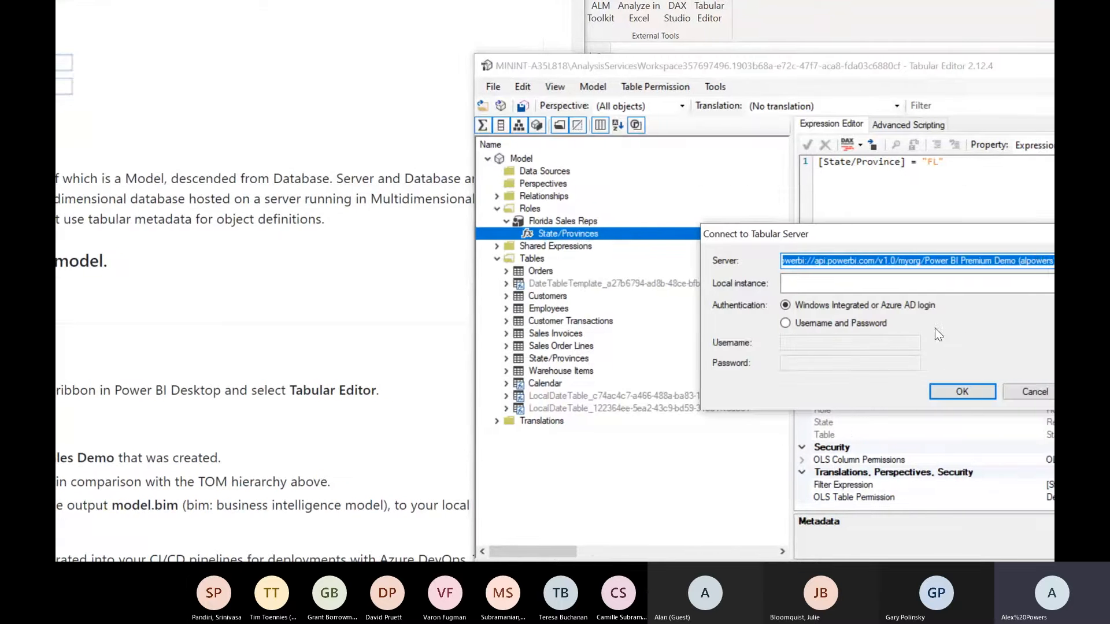
pyautogui.click(942, 261)
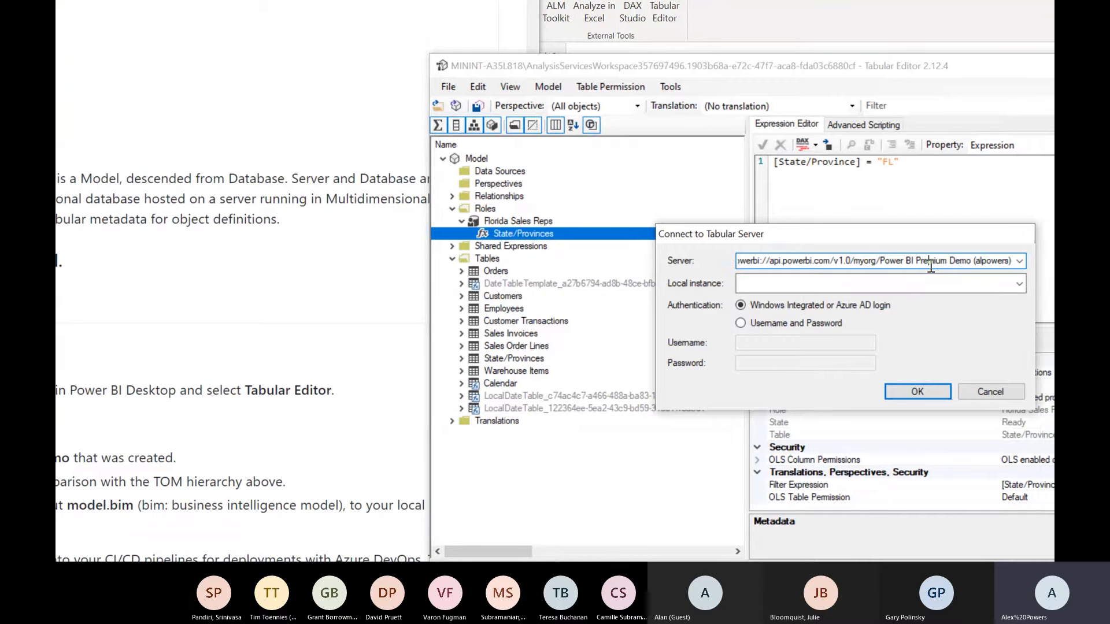
pyautogui.press('Home')
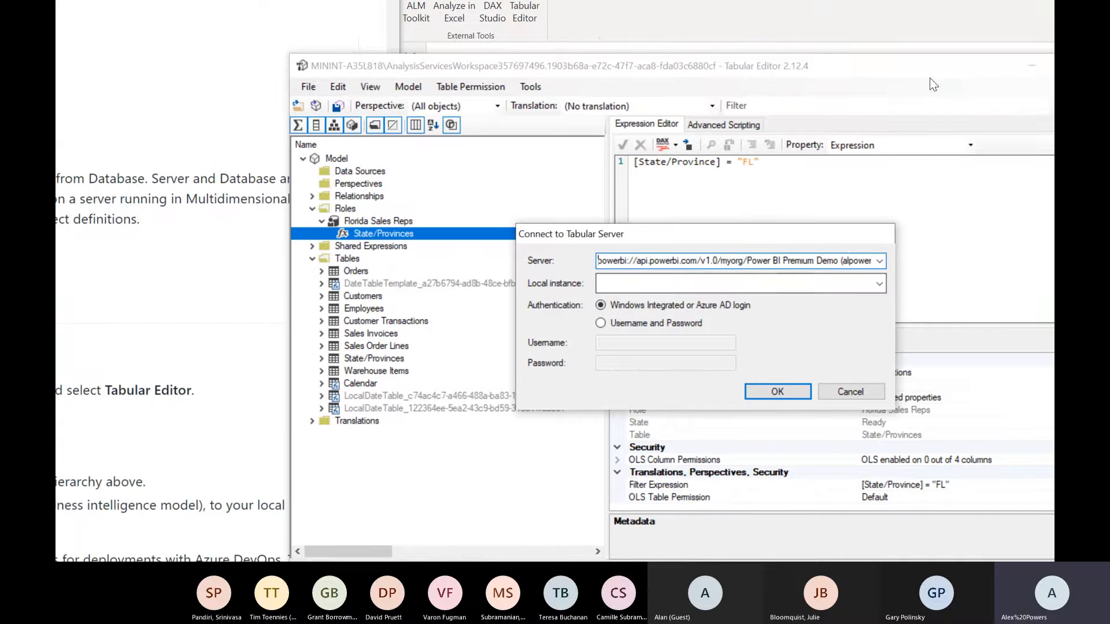
pyautogui.click(788, 261)
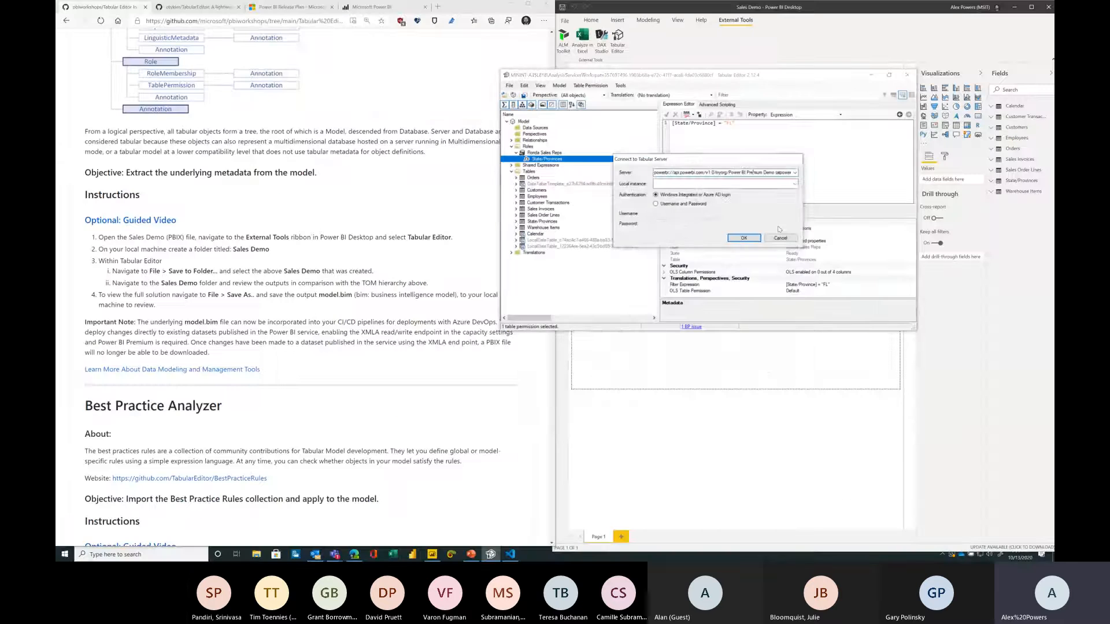
pyautogui.click(780, 237)
pyautogui.click(558, 86)
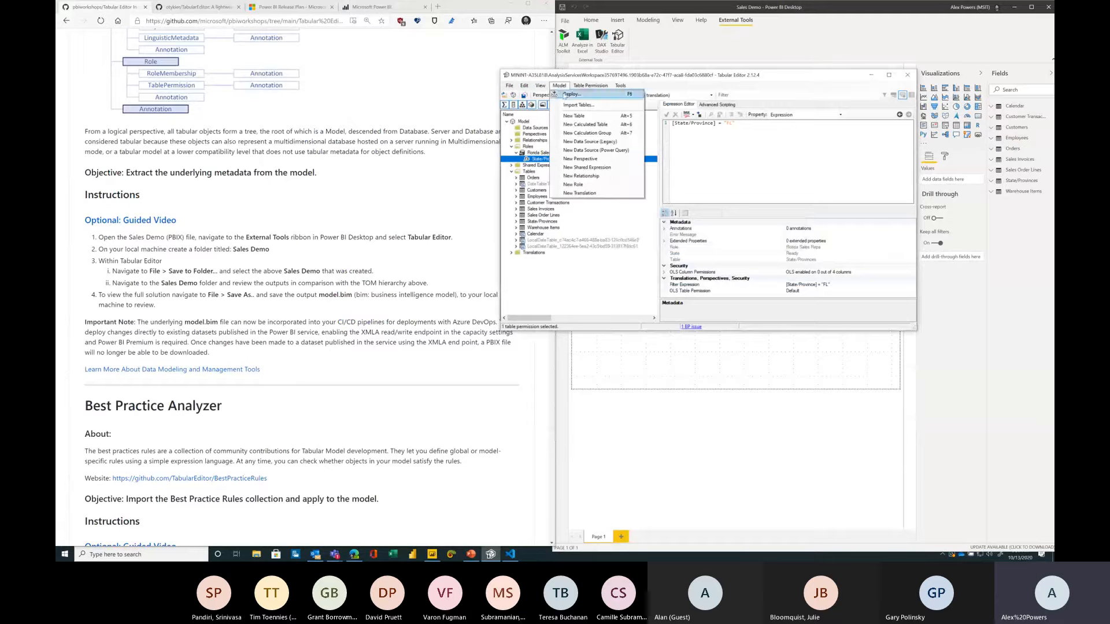
pyautogui.click(572, 94)
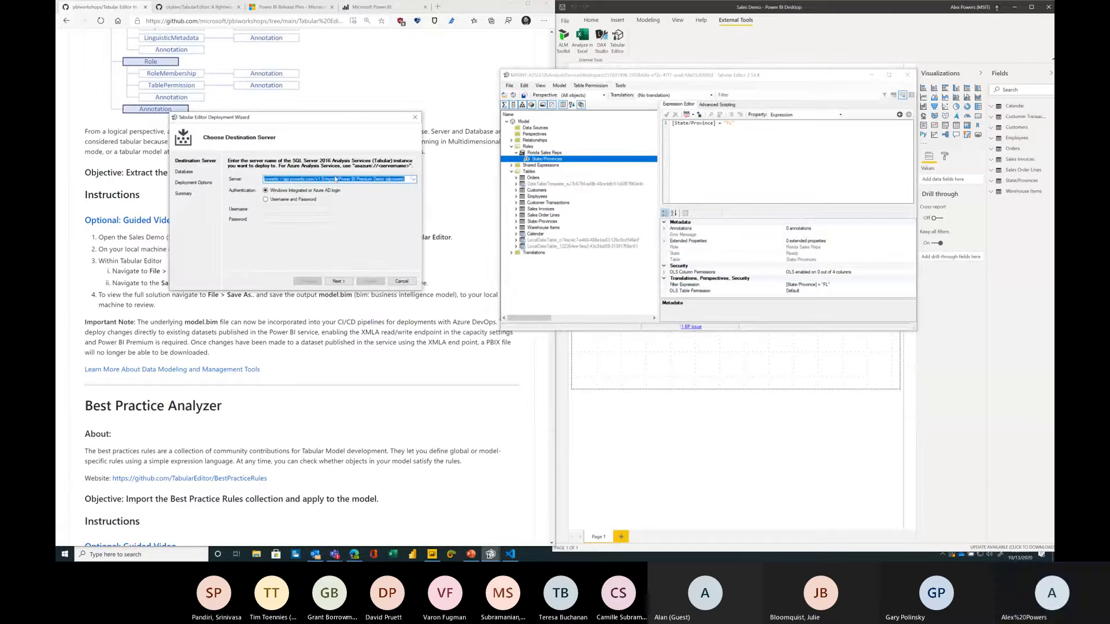
pyautogui.click(413, 180)
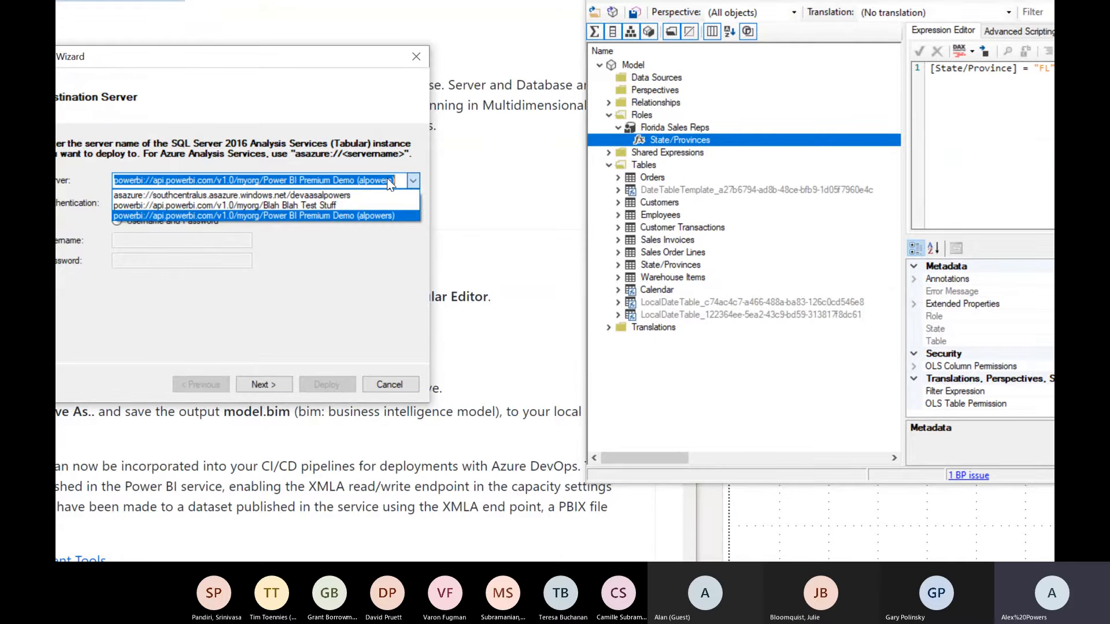
pyautogui.click(402, 342)
pyautogui.click(401, 343)
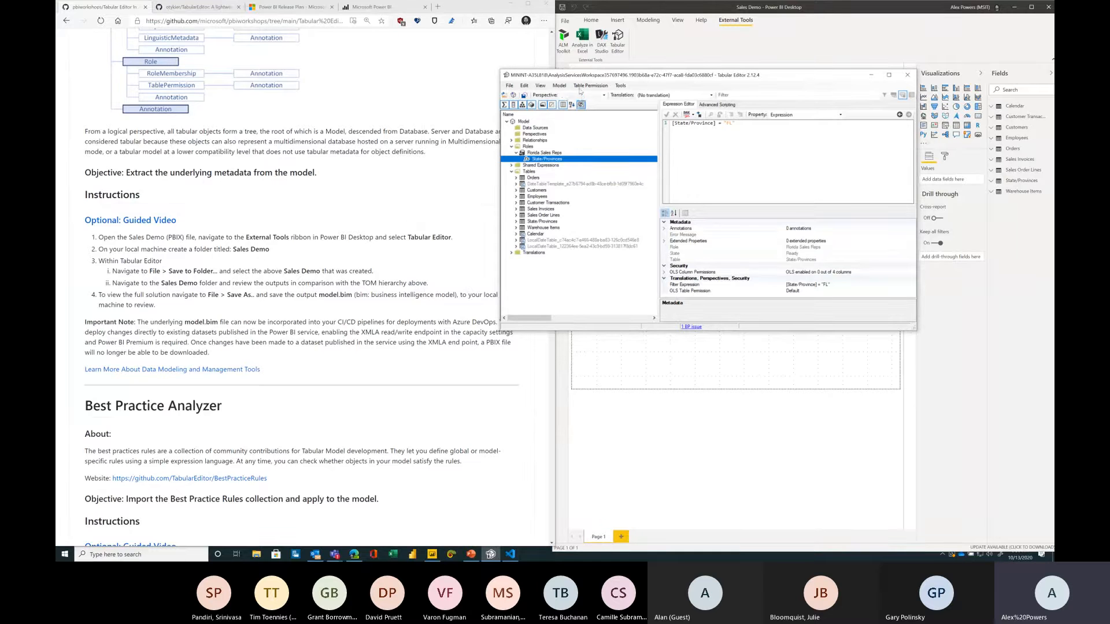
pyautogui.moveTo(578, 78); pyautogui.dragTo(613, 78)
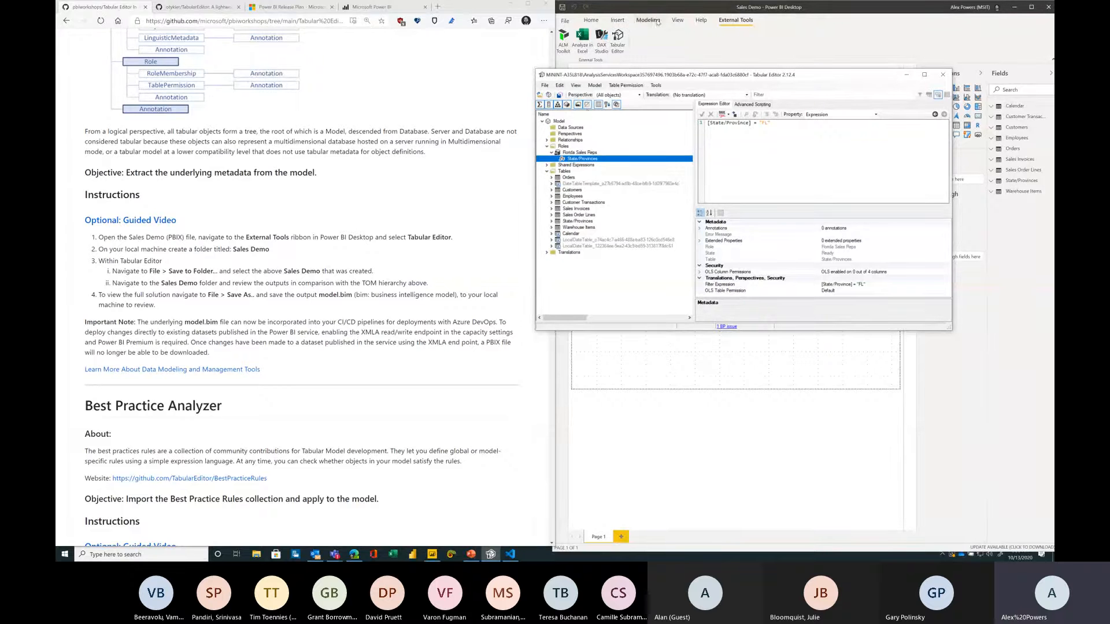
pyautogui.moveTo(672, 78); pyautogui.dragTo(698, 92)
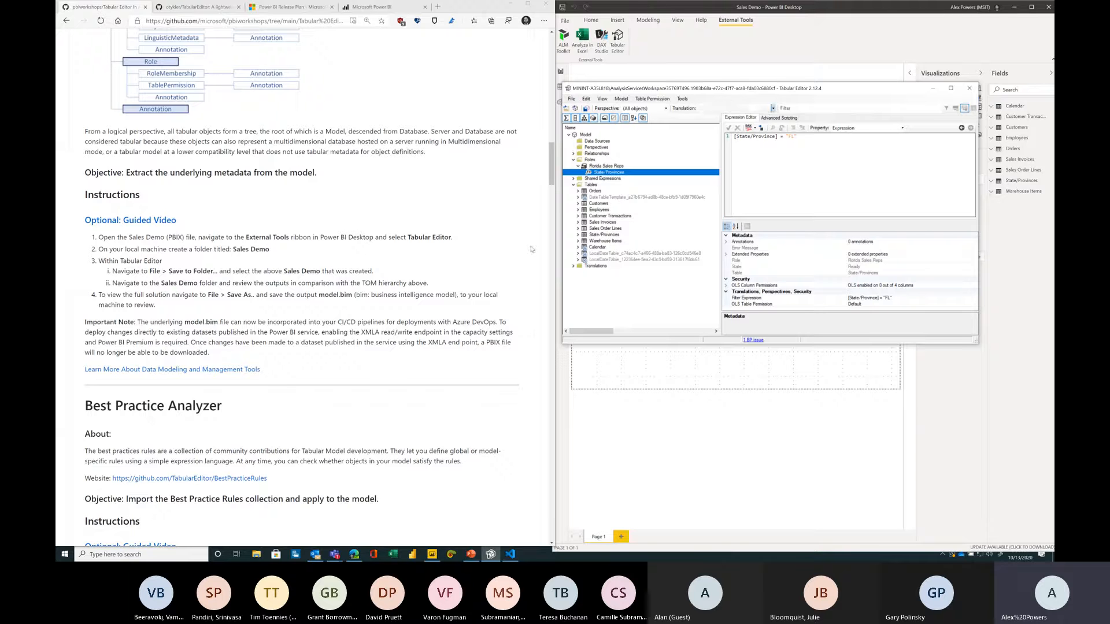
pyautogui.click(431, 283)
pyautogui.scroll(-2, 437, 288)
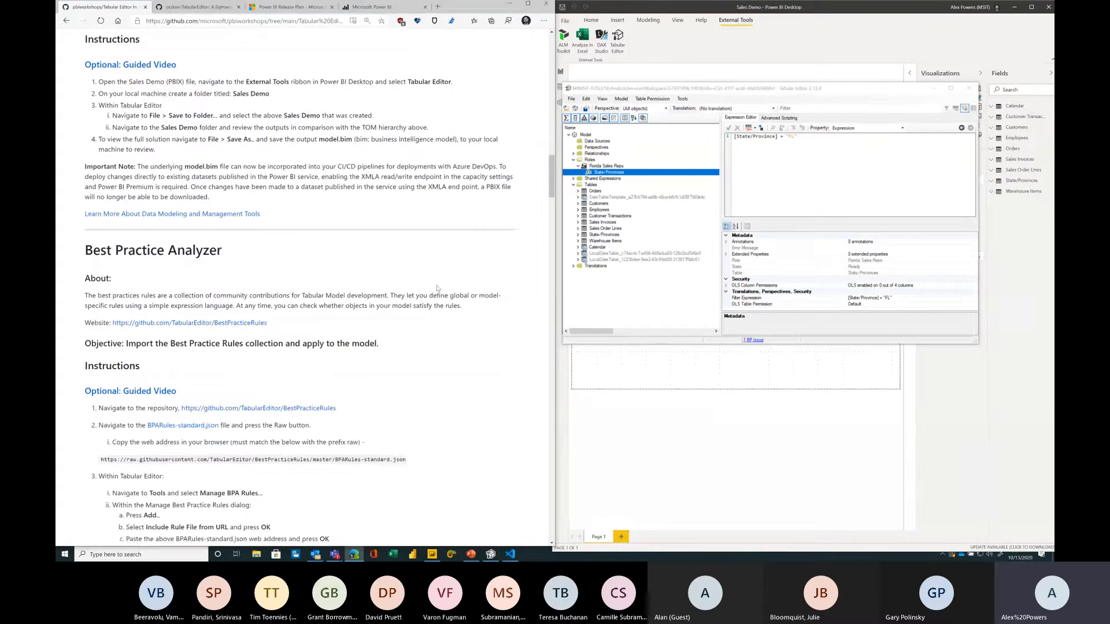
pyautogui.click(779, 97)
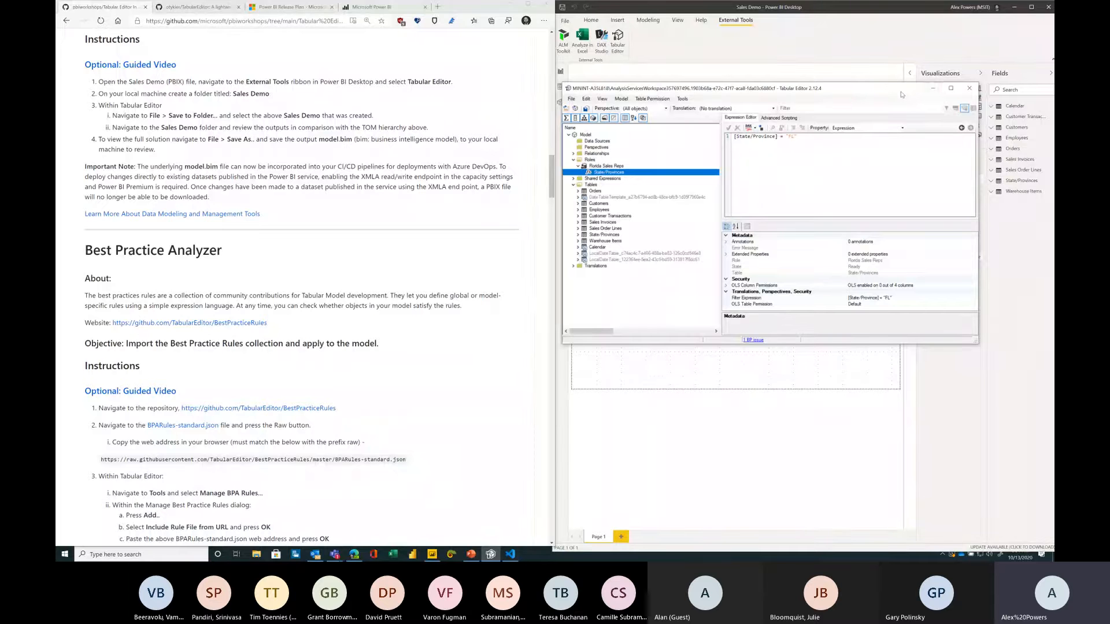
pyautogui.moveTo(902, 94); pyautogui.dragTo(905, 96)
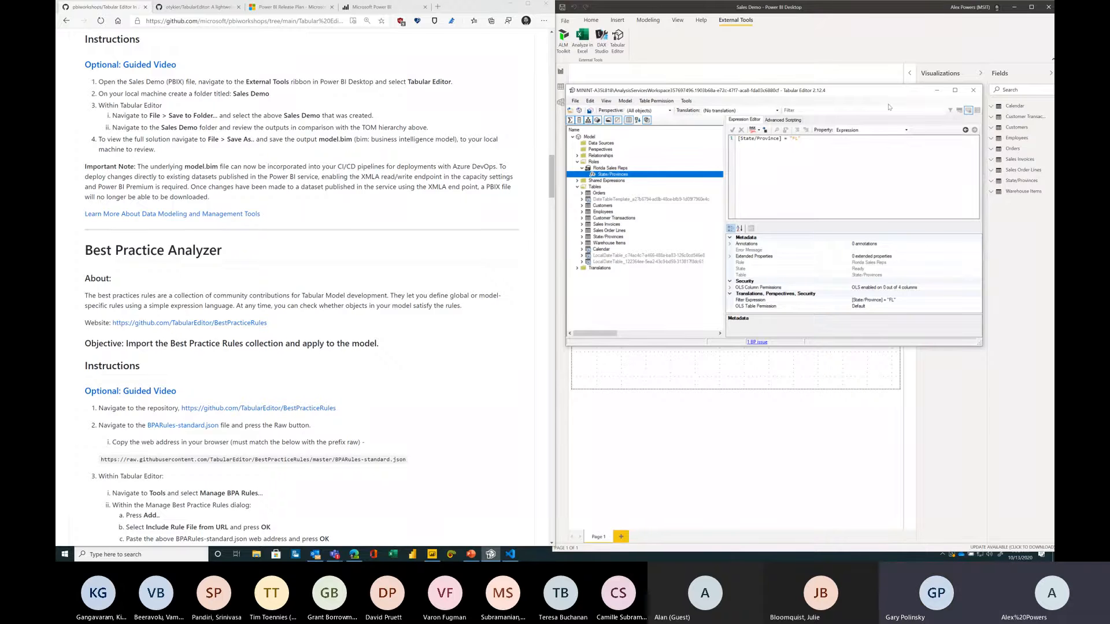
pyautogui.click(428, 255)
pyautogui.scroll(-2, 428, 255)
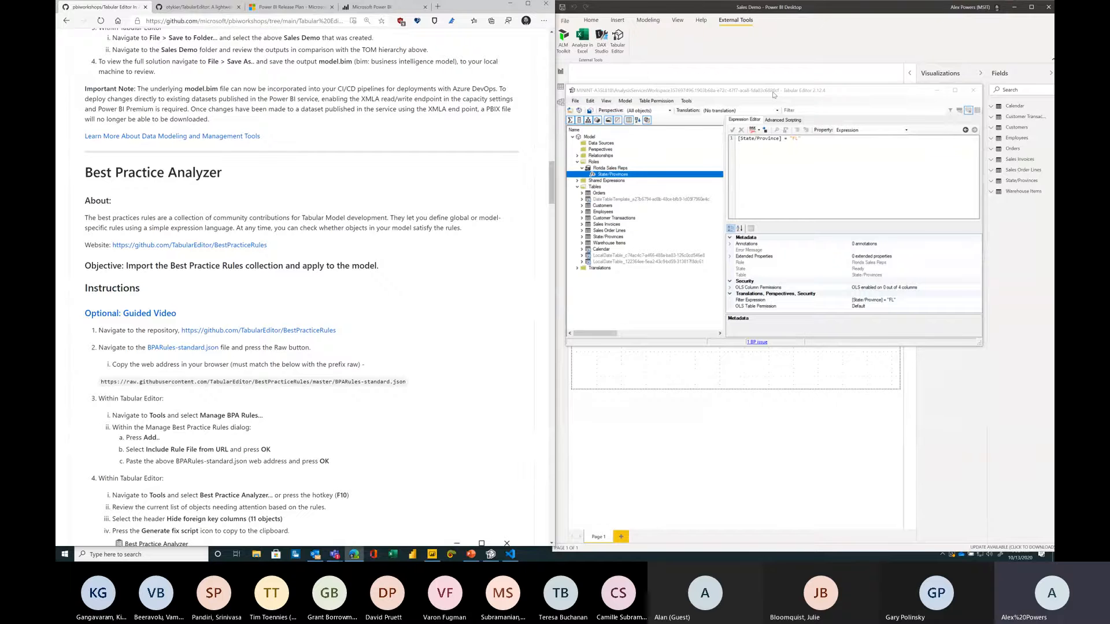
pyautogui.click(936, 91)
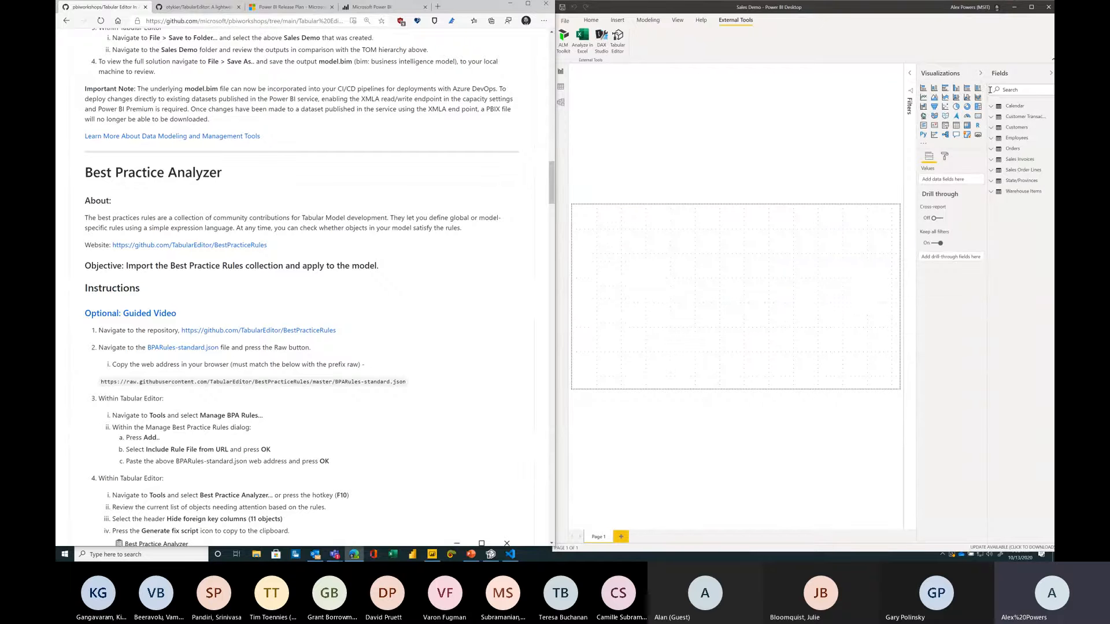
pyautogui.moveTo(990, 90); pyautogui.dragTo(942, 91)
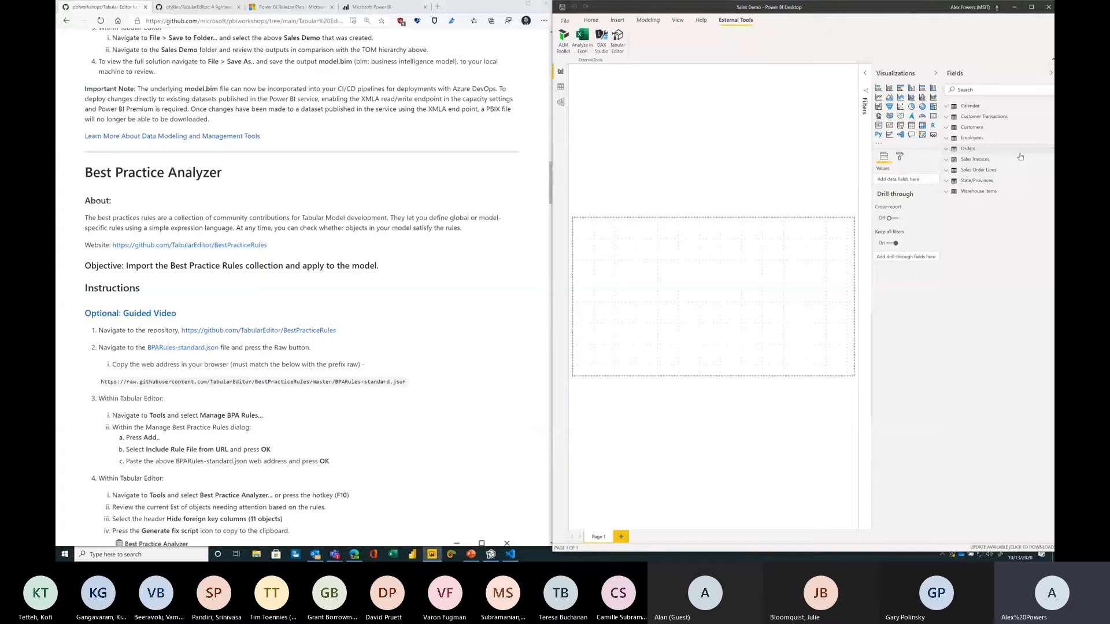
# Step: Open the TabularEditor BestPracticeRules GitHub repository and read through its README and rule conventions
pyautogui.click(393, 271)
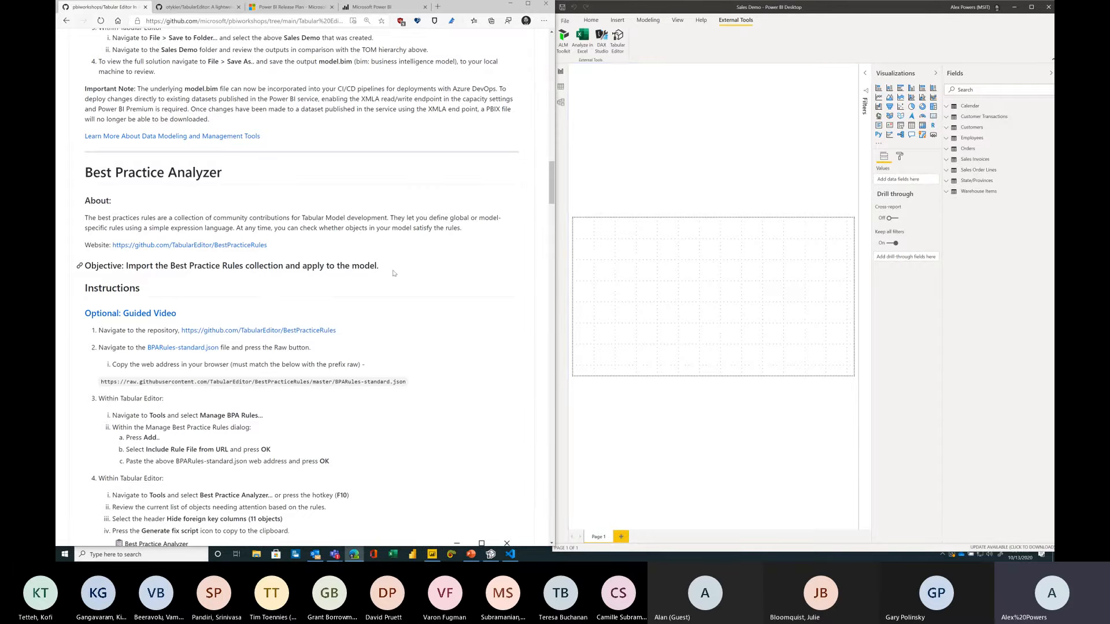
pyautogui.scroll(-3, 393, 273)
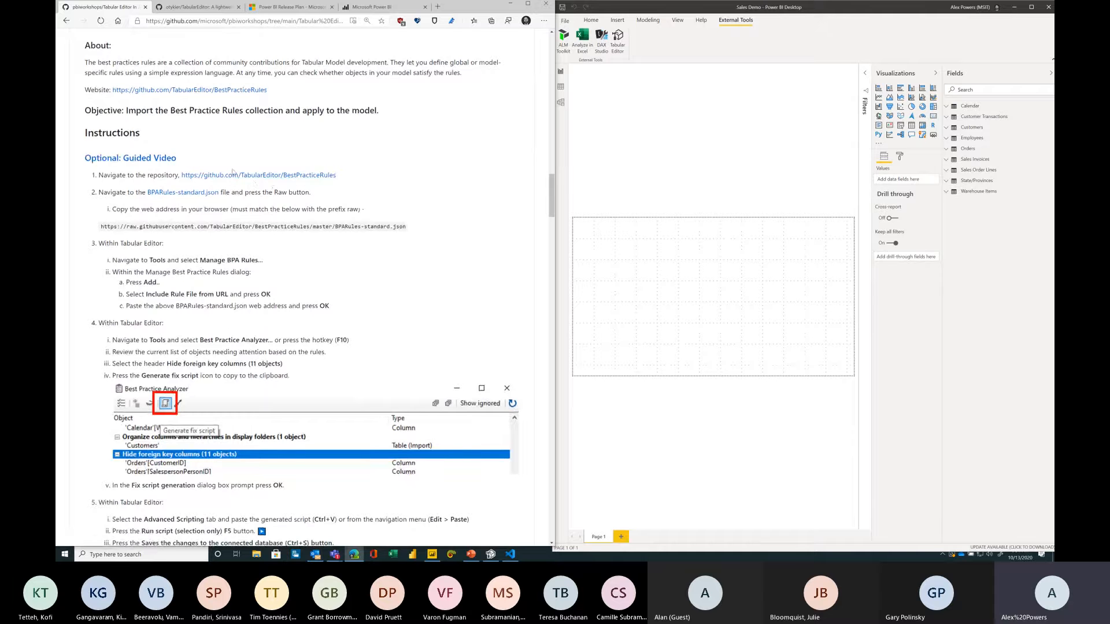
pyautogui.keyDown('ctrl'); pyautogui.click(243, 175); pyautogui.keyUp('ctrl')
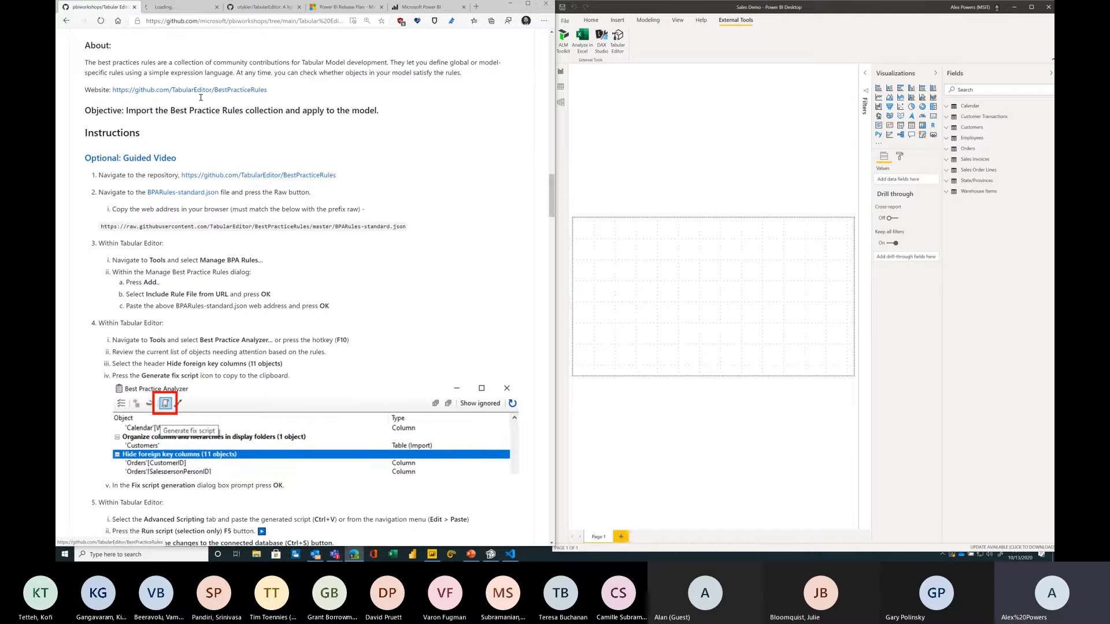
pyautogui.click(173, 7)
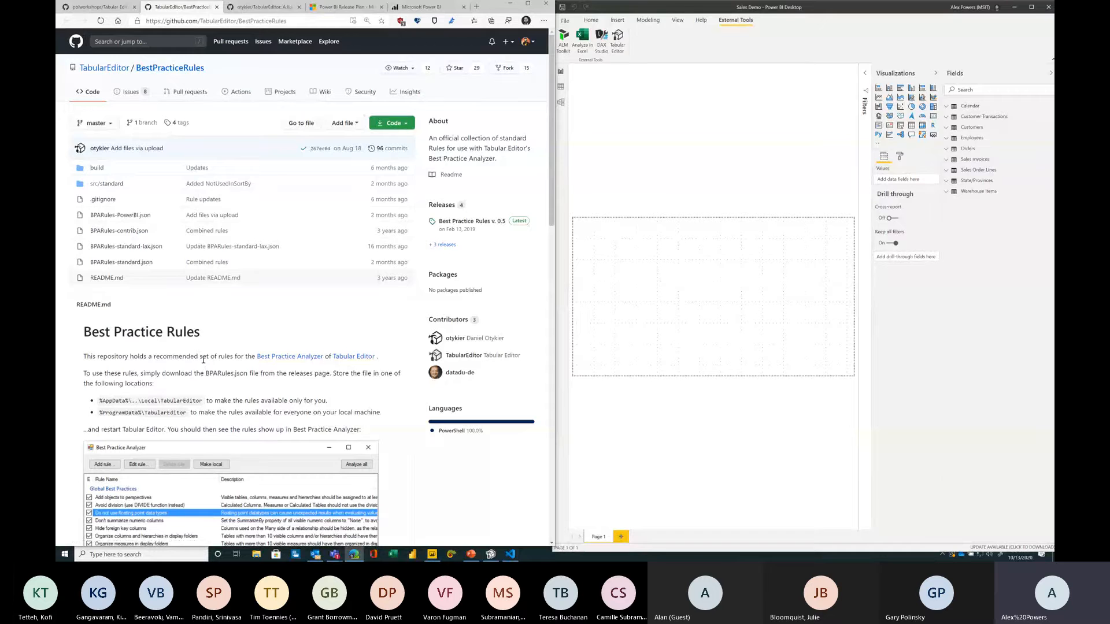
pyautogui.scroll(-3, 200, 359)
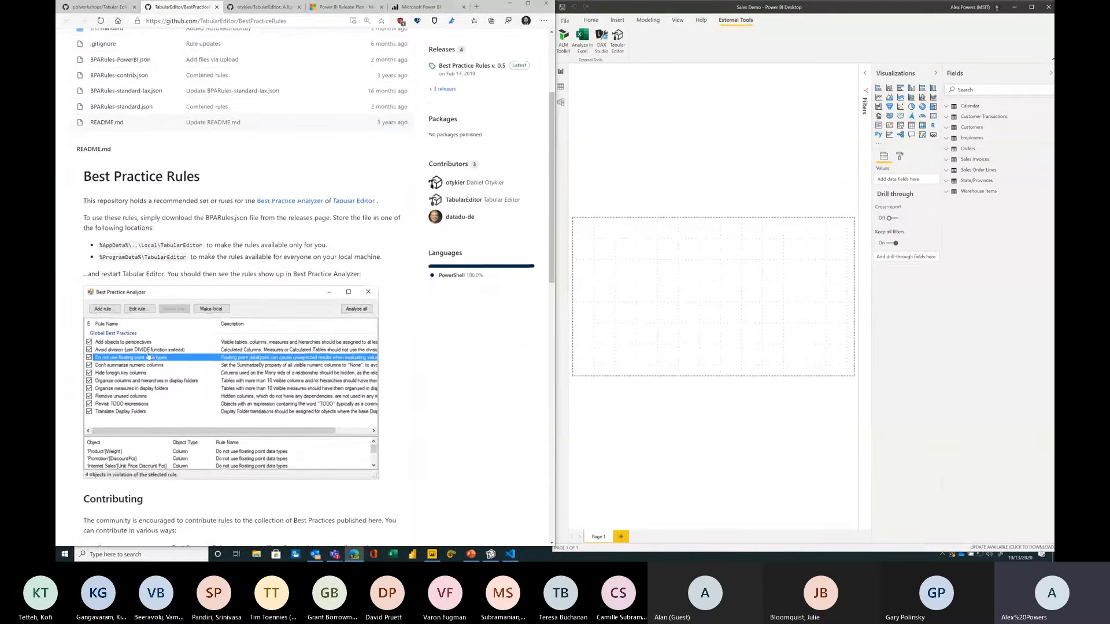
pyautogui.scroll(-6, 149, 355)
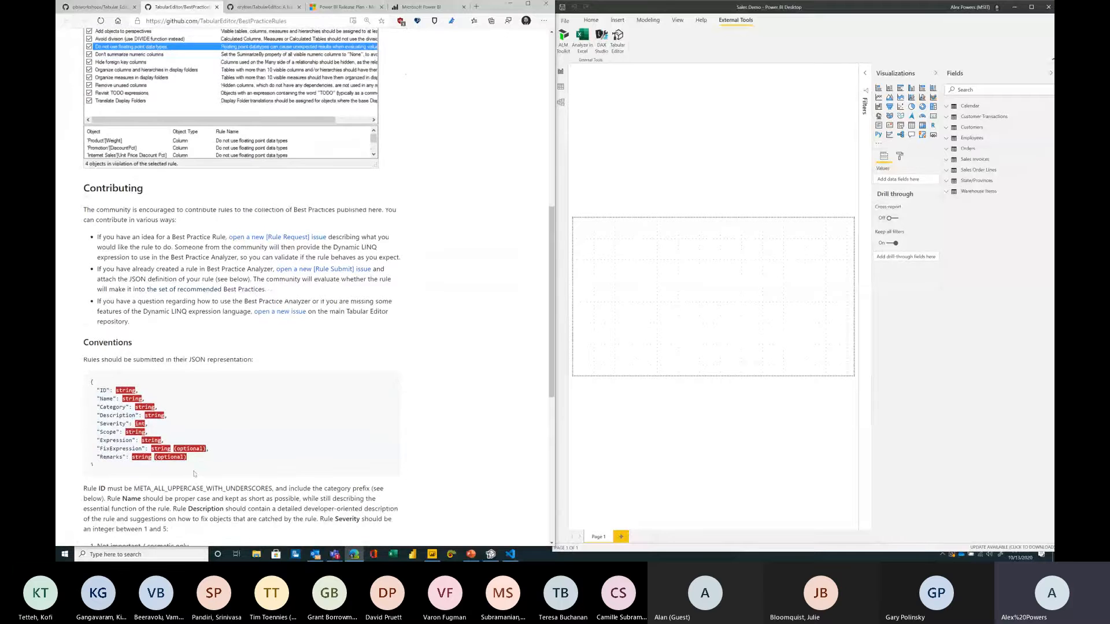
pyautogui.scroll(-2, 195, 473)
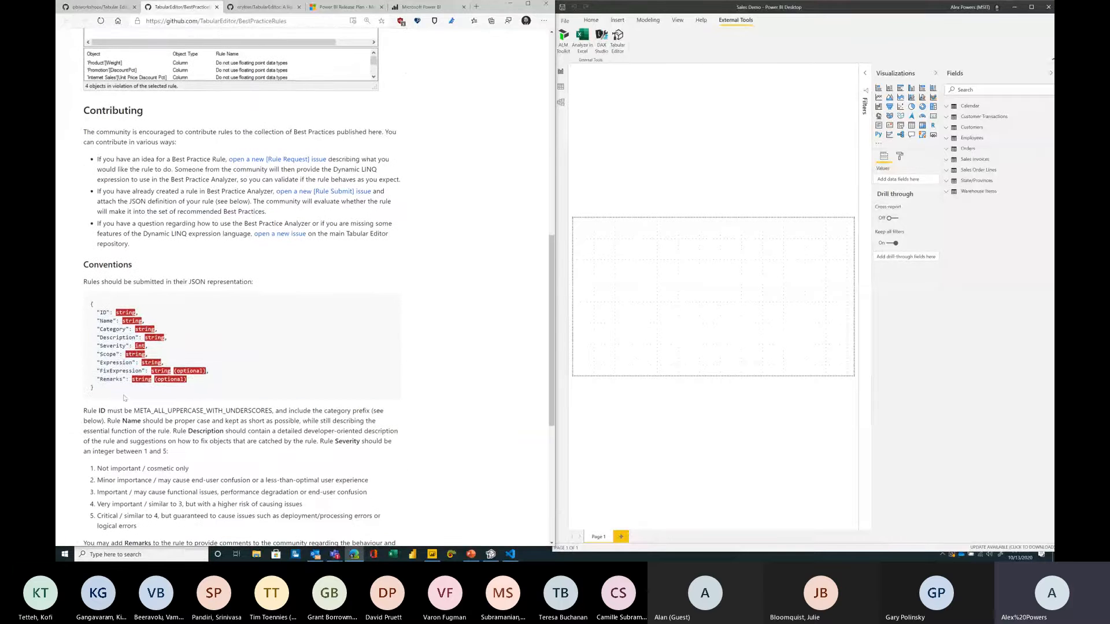
pyautogui.moveTo(110, 396); pyautogui.dragTo(91, 302)
pyautogui.click(181, 285)
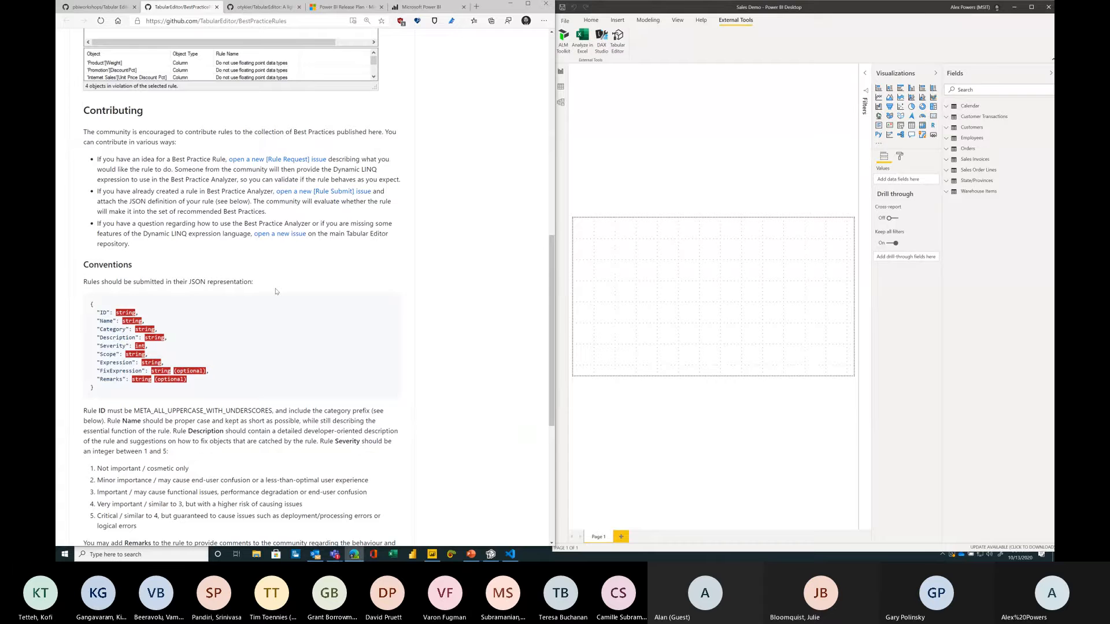
pyautogui.scroll(15, 243, 242)
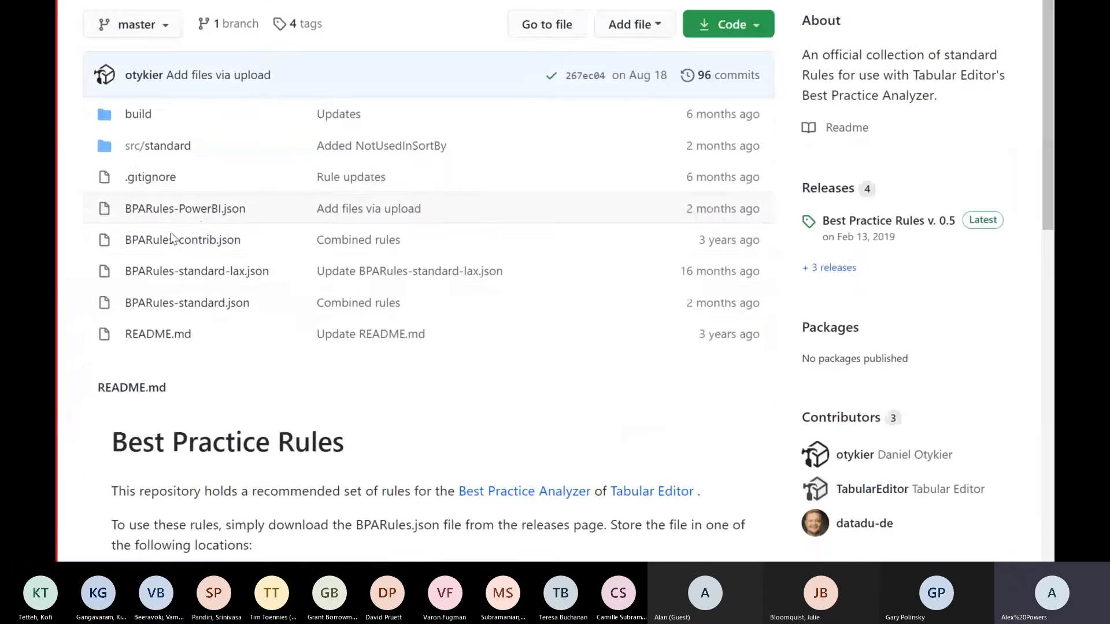
# Step: Open the BPARules-standard.json file in raw view and select its web address
pyautogui.click(195, 304)
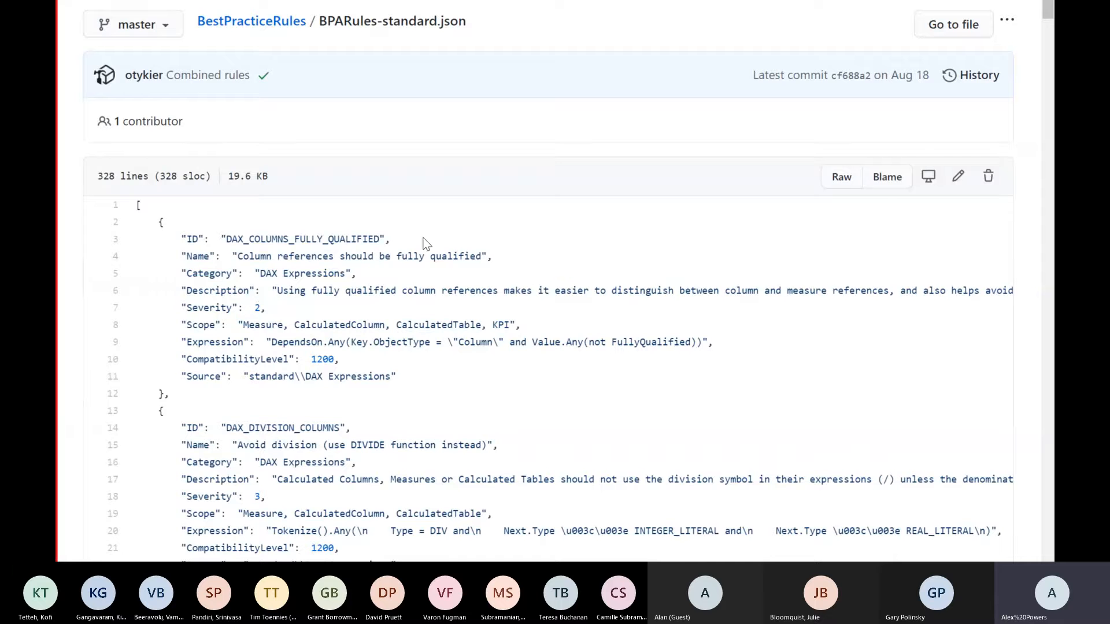
pyautogui.click(850, 183)
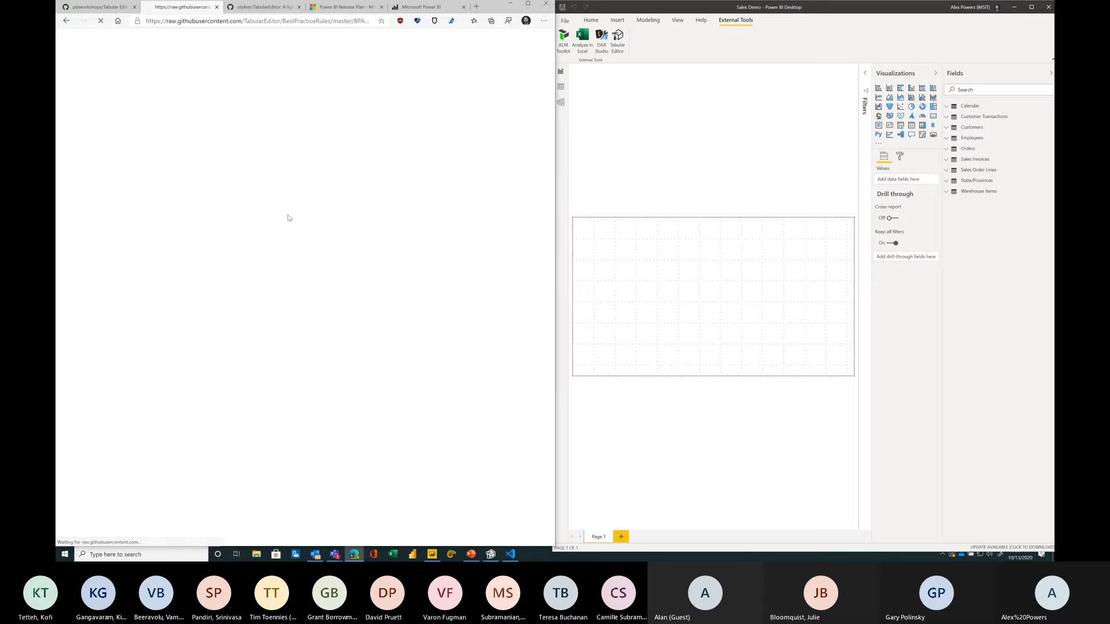
pyautogui.click(276, 25)
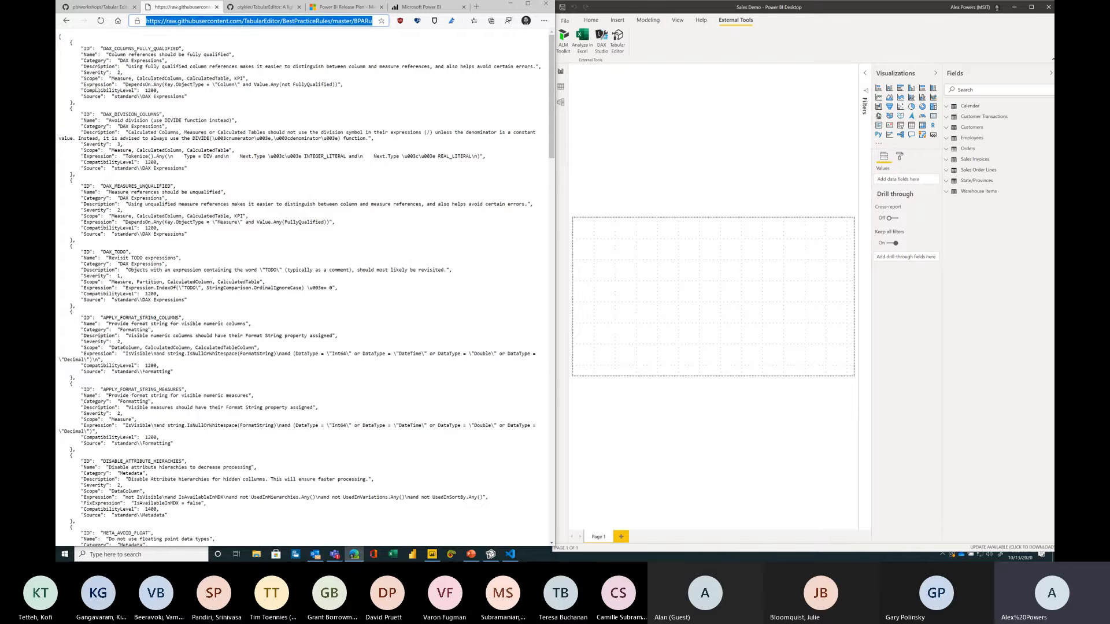
# Step: Copy the raw BPARules-standard.json web address from the workshop instructions
pyautogui.click(105, 7)
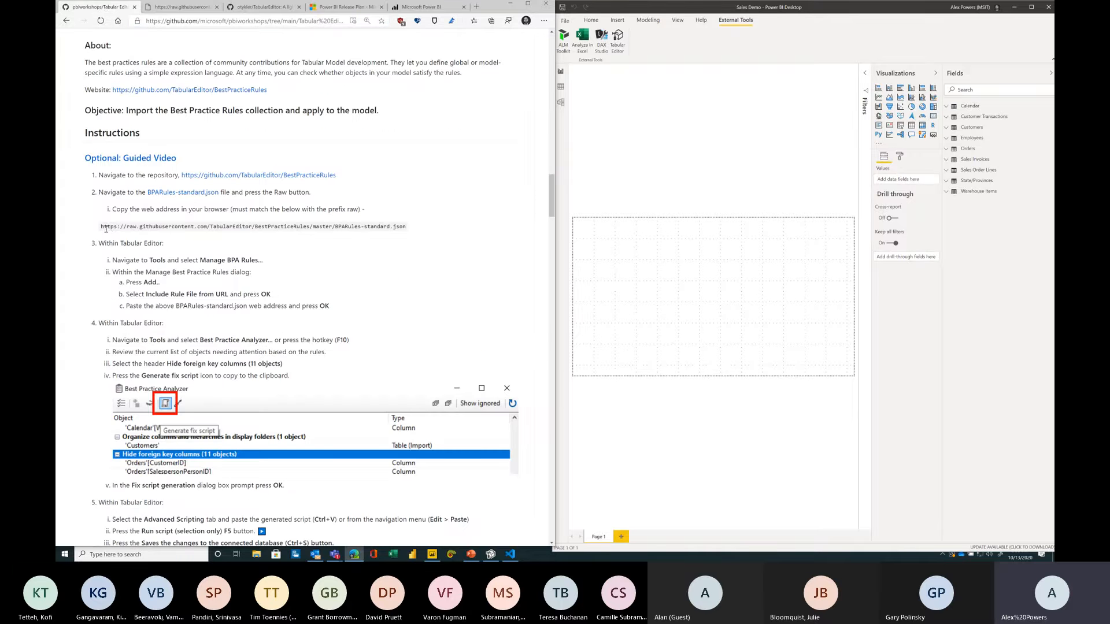
pyautogui.moveTo(101, 227); pyautogui.dragTo(422, 223)
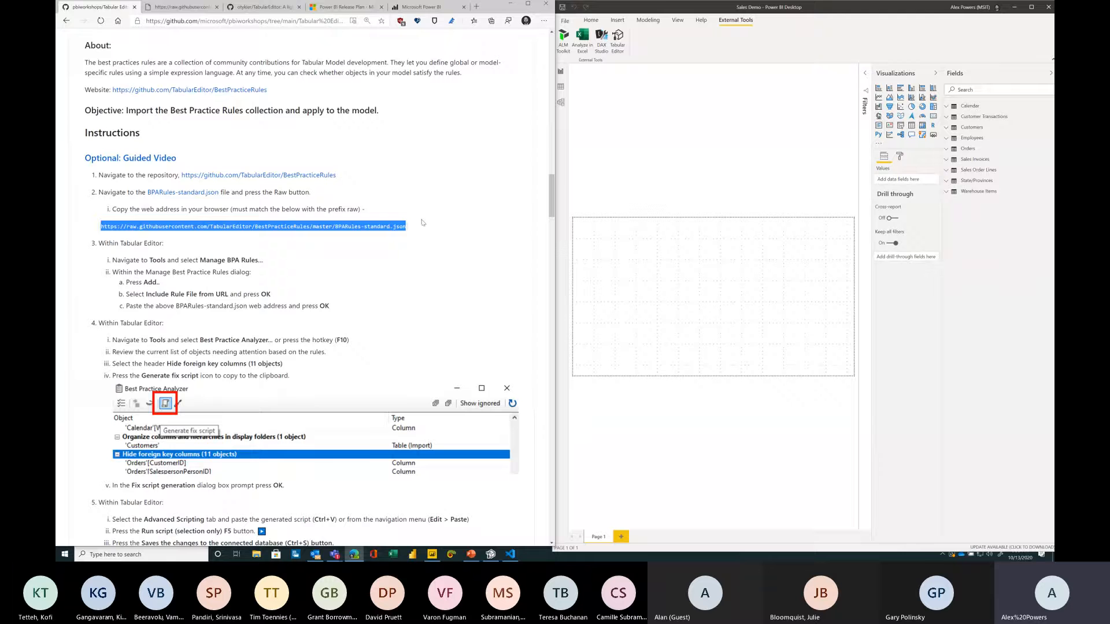
pyautogui.click(411, 405)
# Step: In Tabular Editor, open Manage BPA Rules and add a rule collection from the BPARules-standard.json raw URL
pyautogui.click(490, 553)
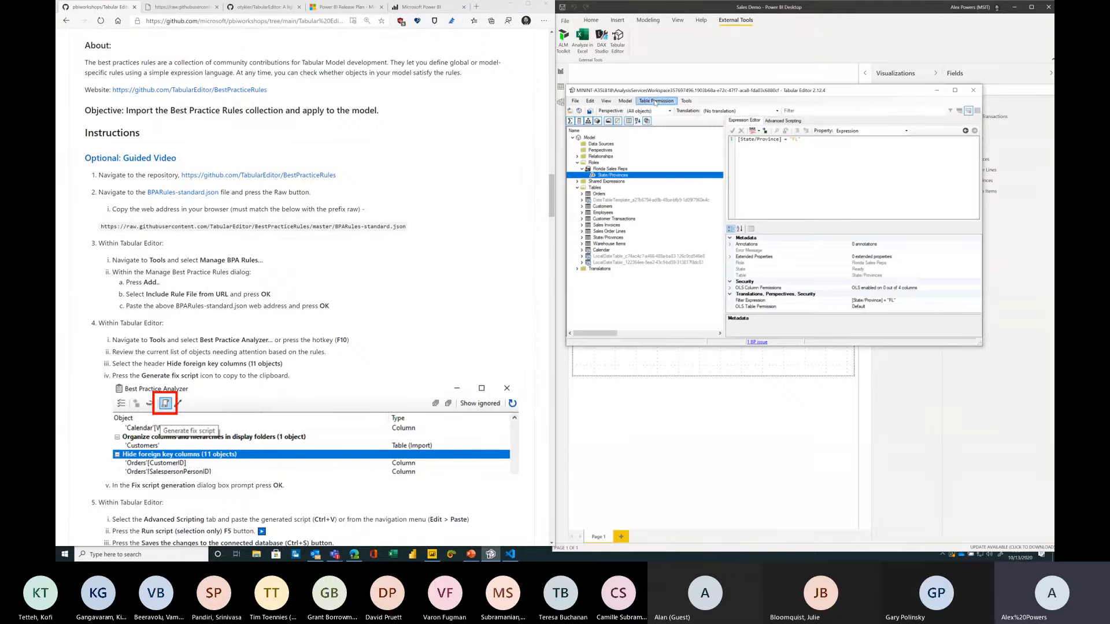
pyautogui.click(686, 101)
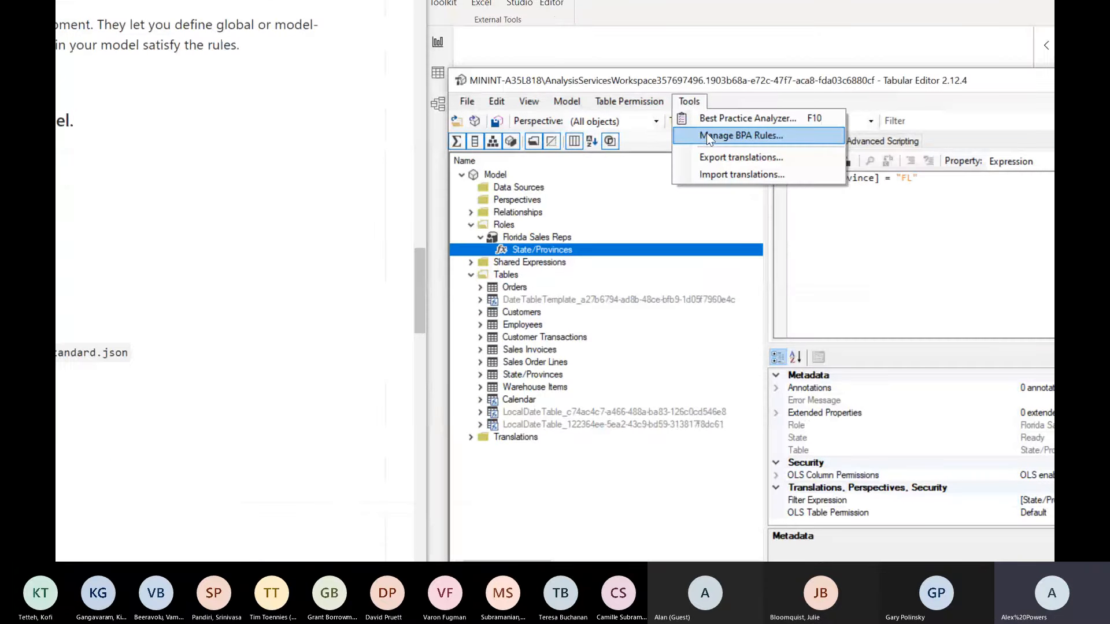
pyautogui.click(706, 134)
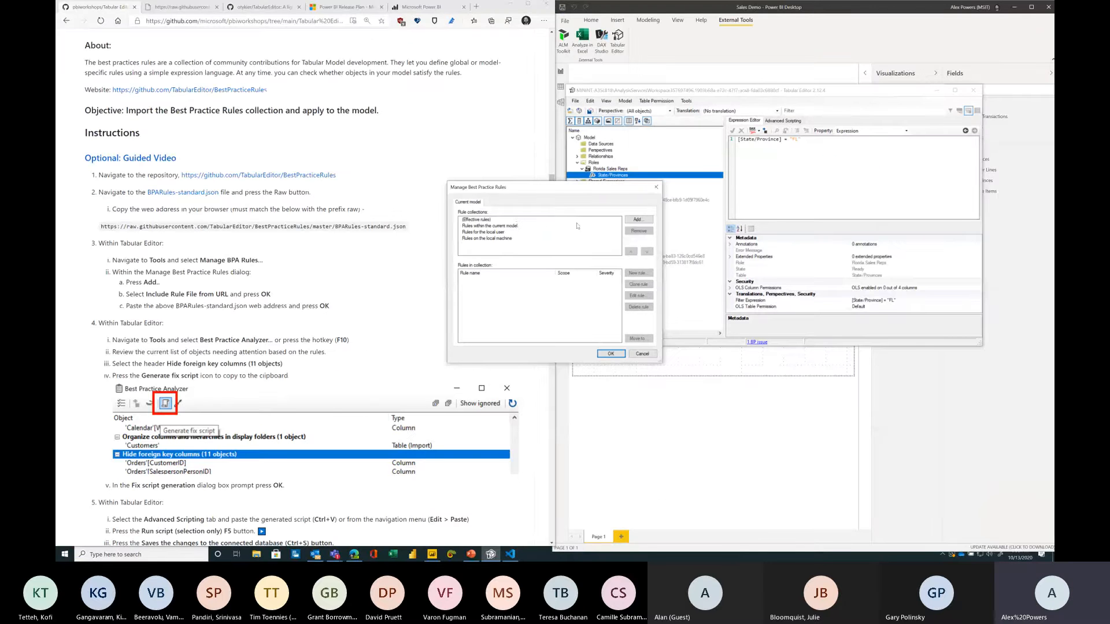
pyautogui.moveTo(524, 196); pyautogui.dragTo(484, 194)
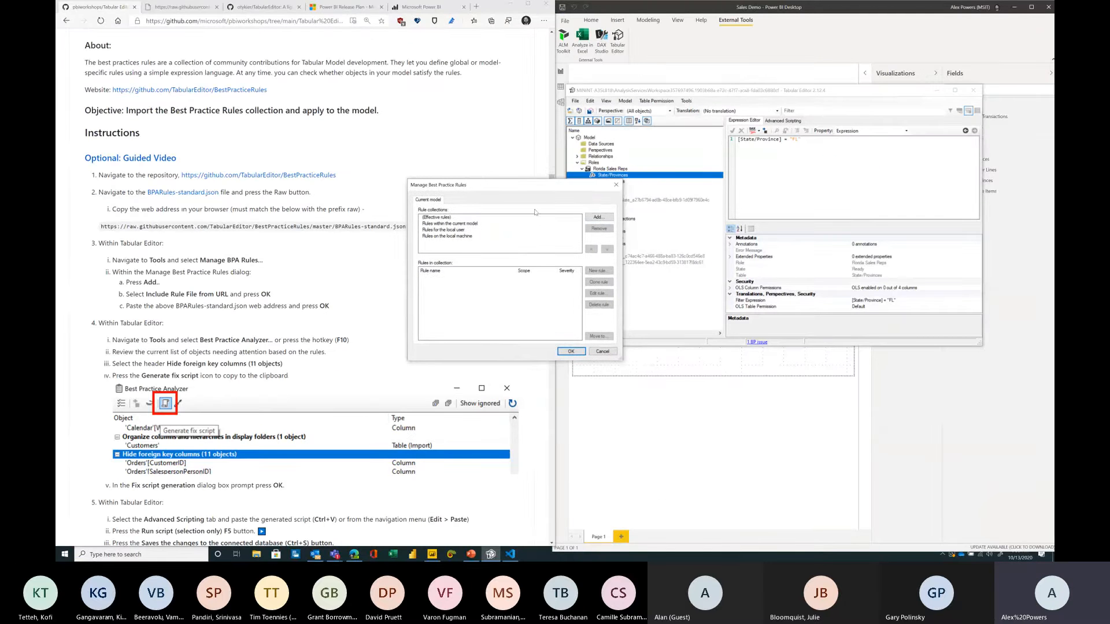
pyautogui.click(599, 217)
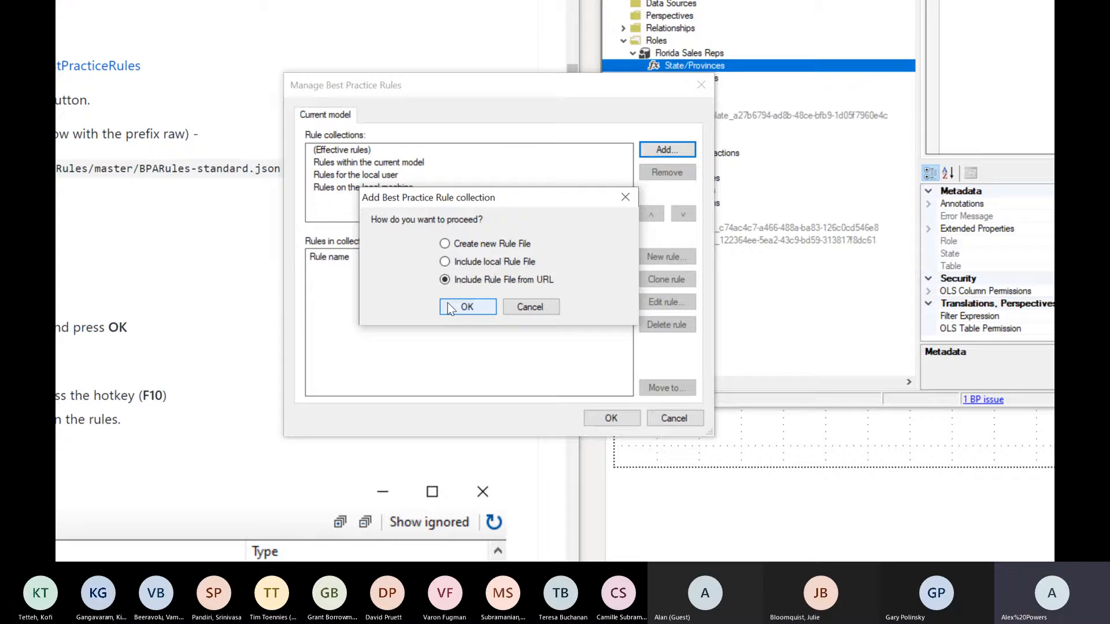
pyautogui.click(451, 306)
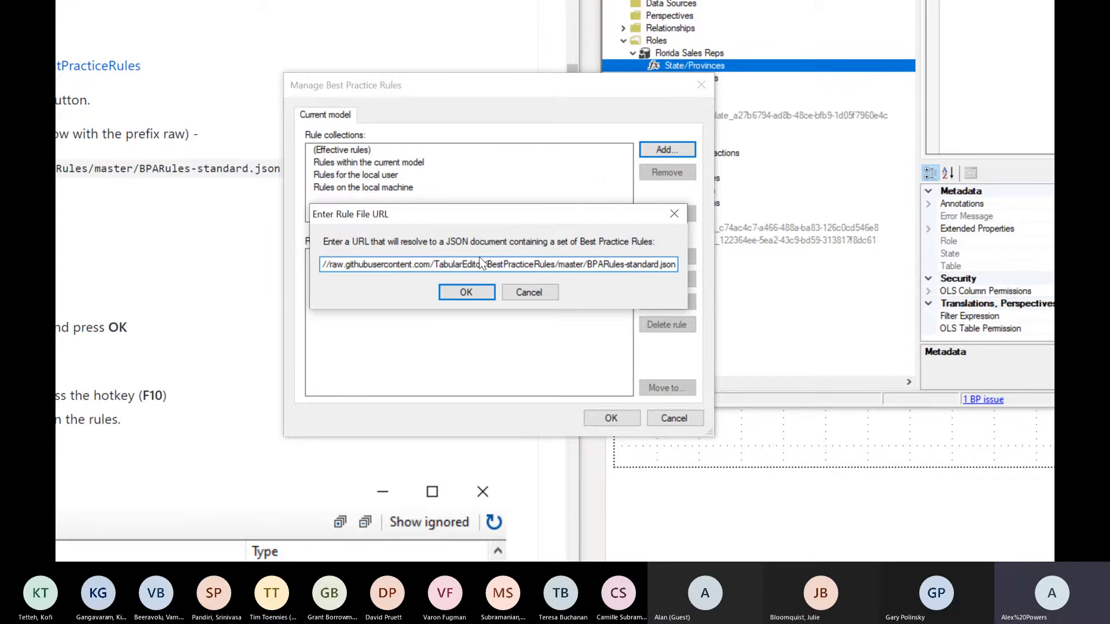
pyautogui.click(470, 289)
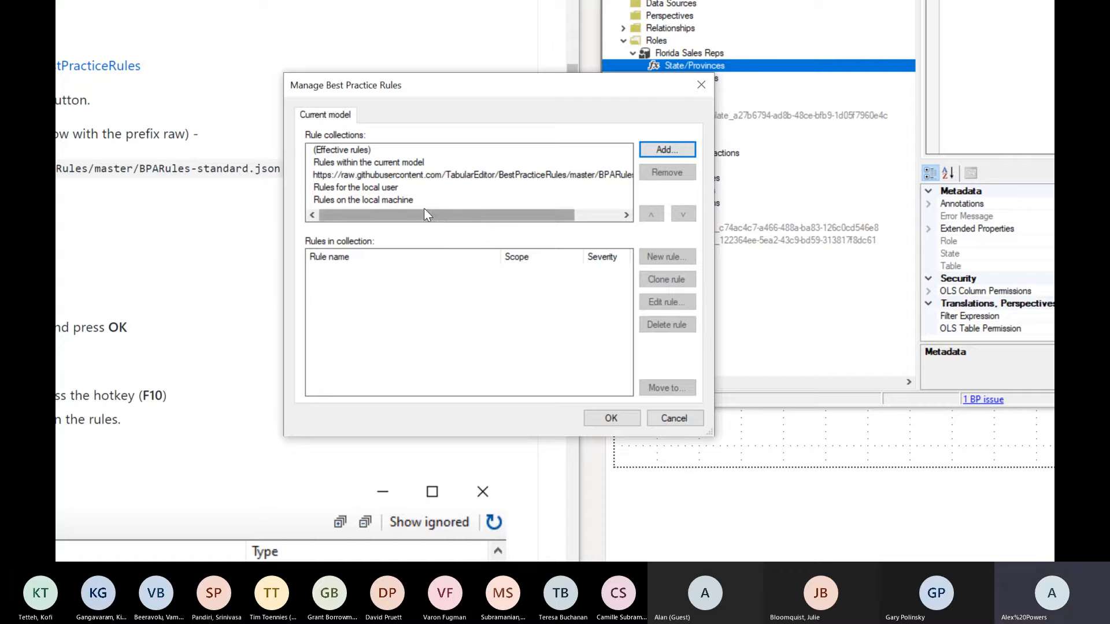
# Step: Select the Rules on the local machine collection and delete its Disable auto time intelligence rule
pyautogui.click(434, 200)
pyautogui.click(565, 284)
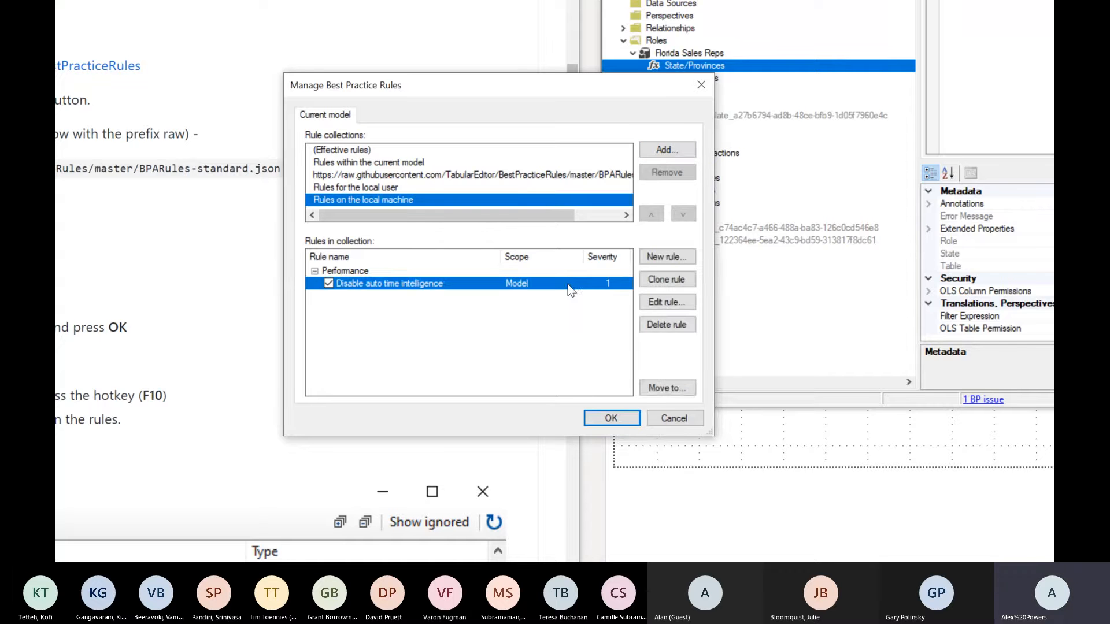
pyautogui.click(666, 324)
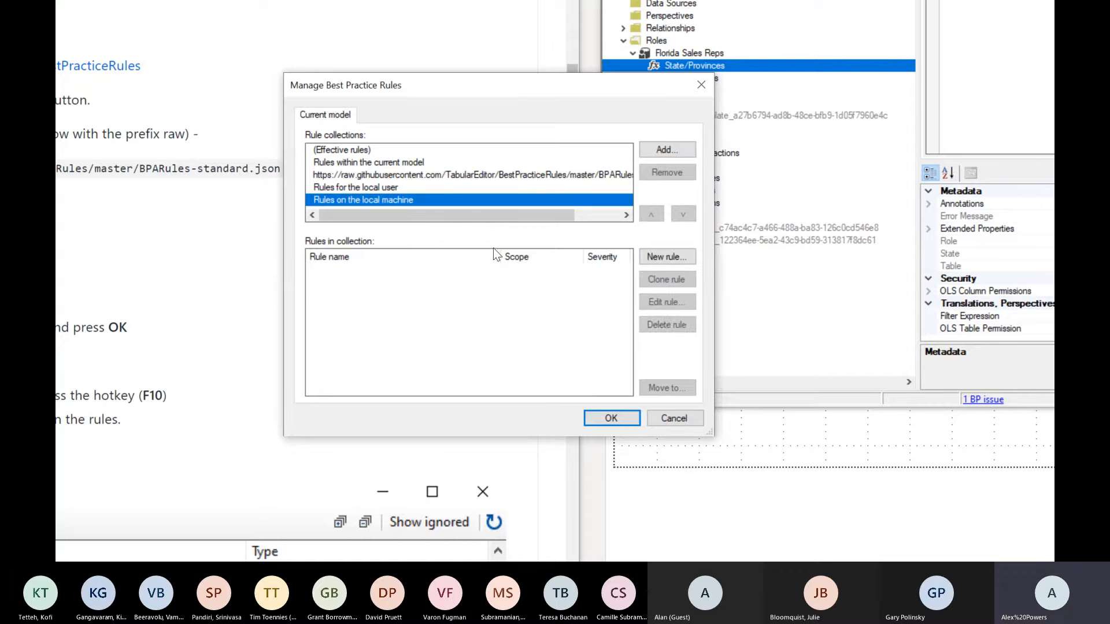
# Step: Review the rules in the imported BPARules-standard collection and close the Manage Best Practice Rules dialog with OK
pyautogui.click(418, 175)
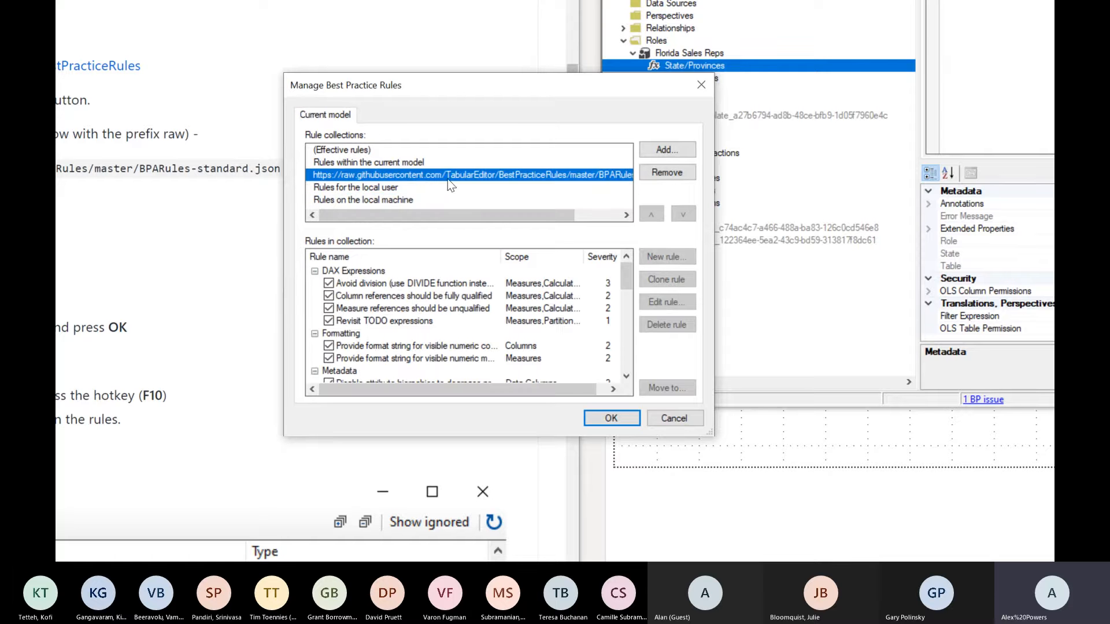
pyautogui.scroll(-10, 448, 295)
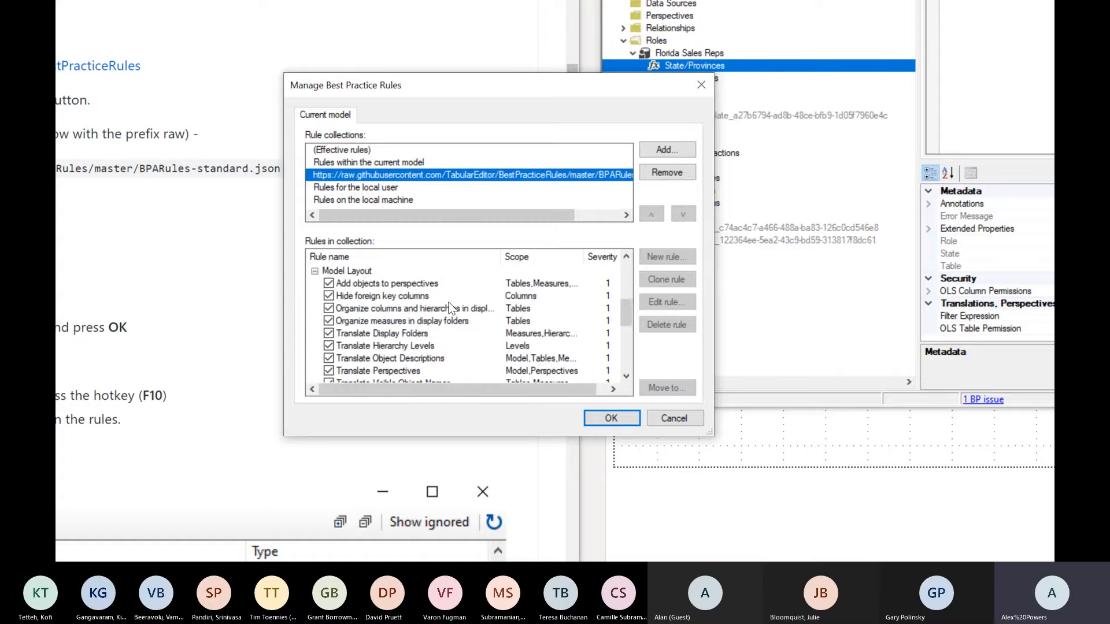
pyautogui.scroll(10, 450, 309)
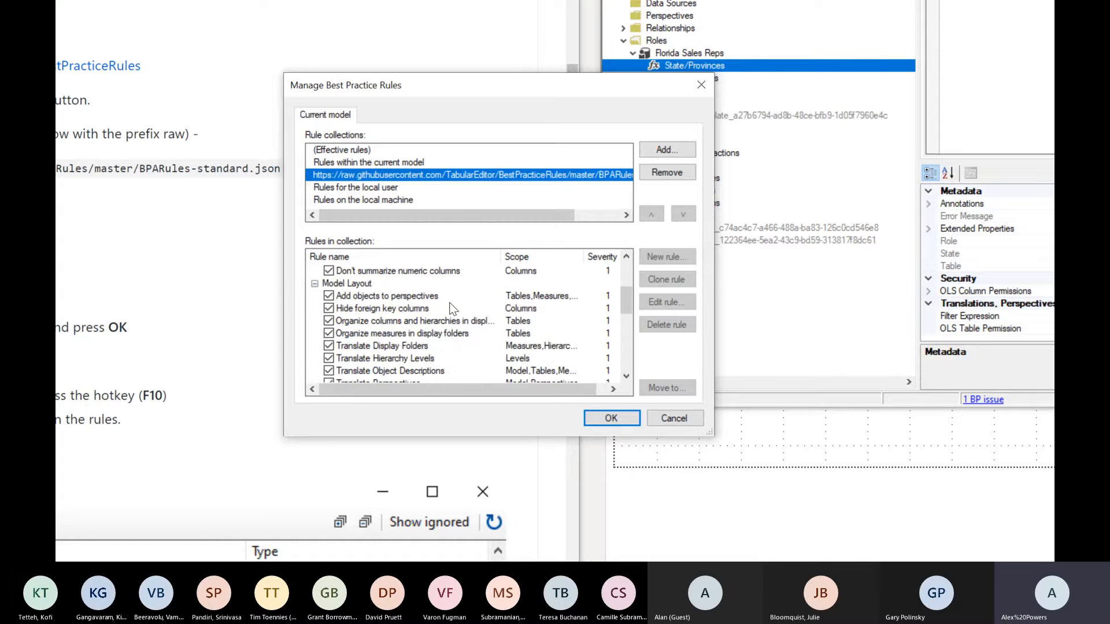
pyautogui.click(599, 416)
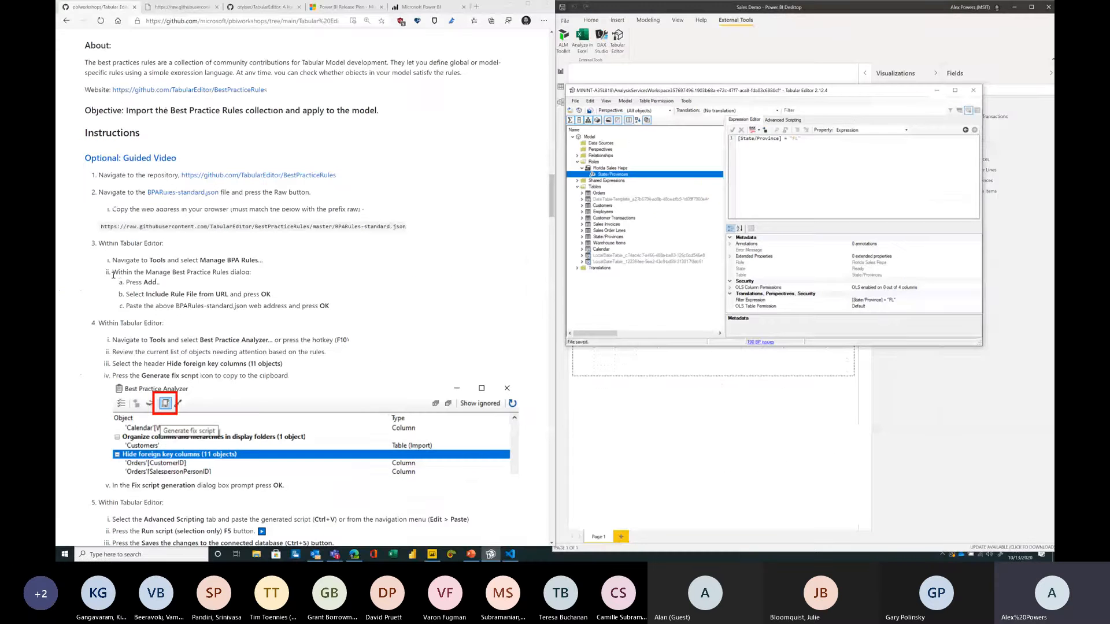
# Step: Open the Best Practice Analyzer in Tabular Editor and move its window into view
pyautogui.moveTo(112, 272); pyautogui.dragTo(347, 317)
pyautogui.click(347, 316)
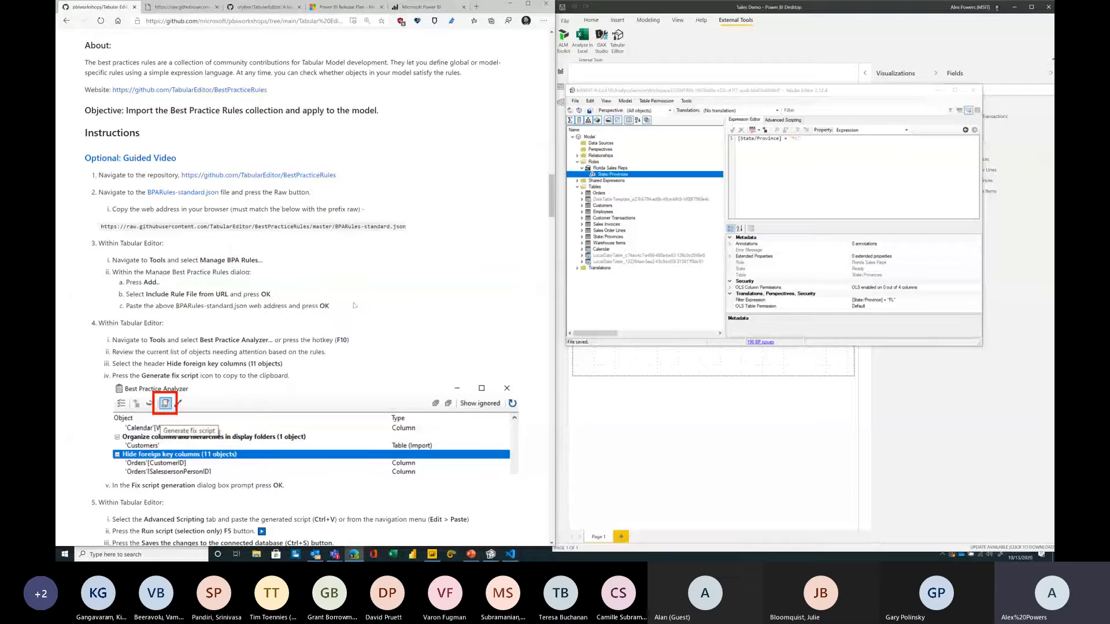
pyautogui.scroll(-1, 350, 309)
pyautogui.moveTo(112, 272); pyautogui.dragTo(292, 299)
pyautogui.click(300, 299)
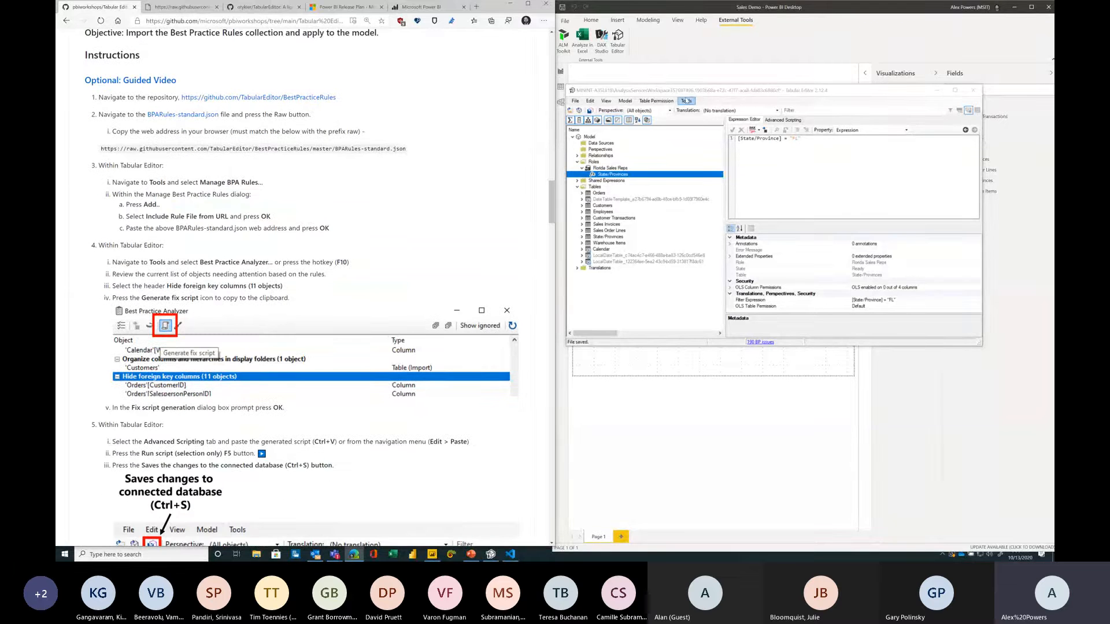
pyautogui.click(686, 101)
pyautogui.click(687, 103)
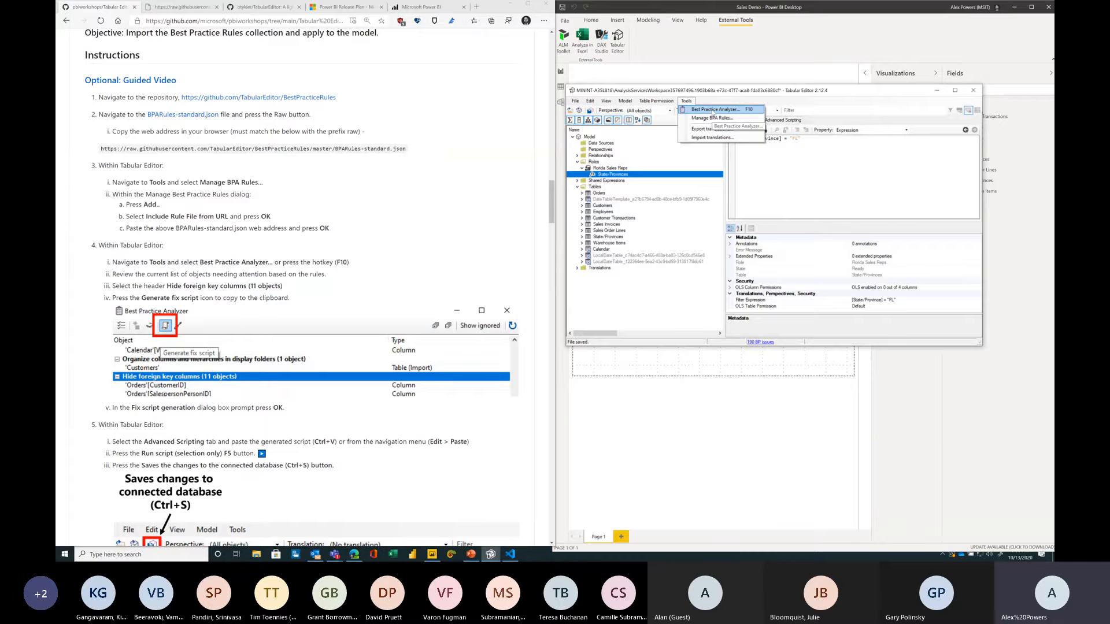
pyautogui.click(714, 110)
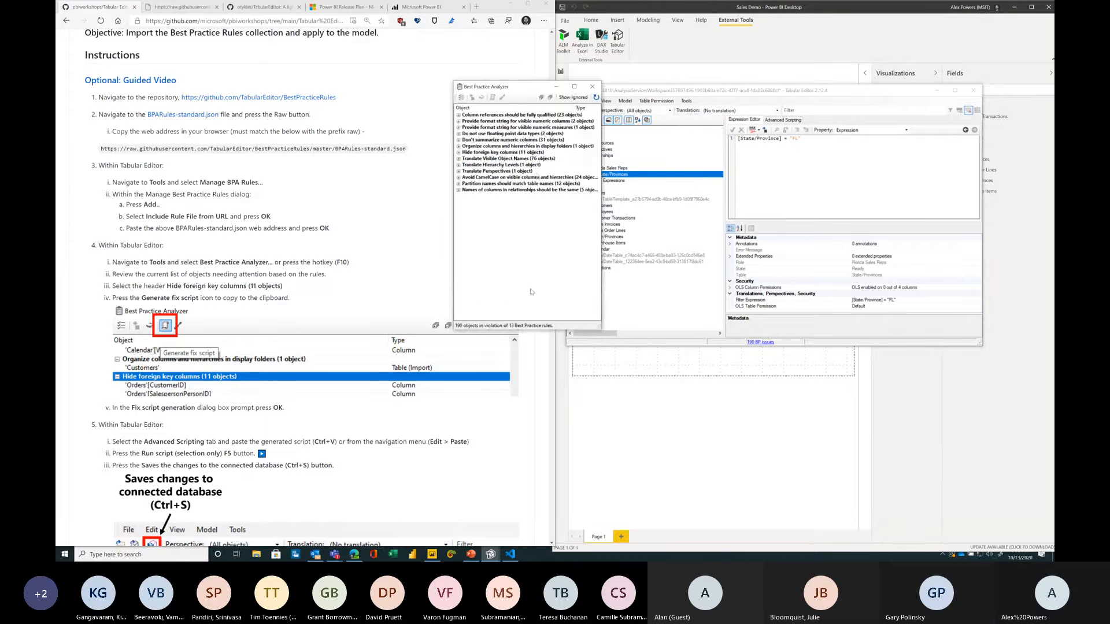
pyautogui.moveTo(601, 330); pyautogui.dragTo(740, 347)
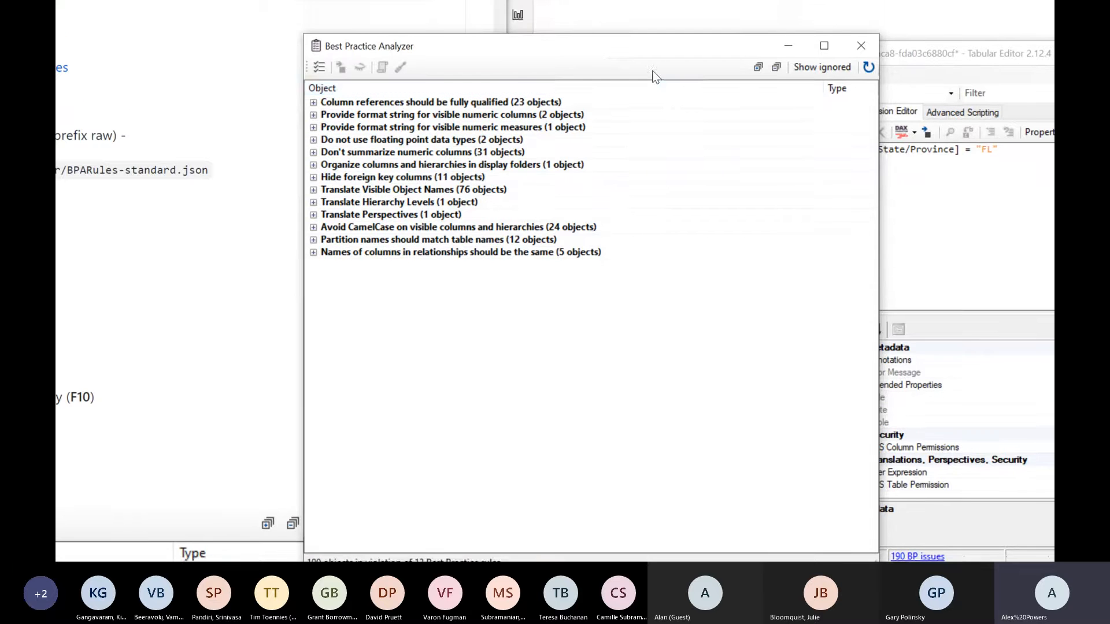
# Step: Expand and collapse the flagged rule groups, leaving Hide foreign key columns expanded with its objects listed
pyautogui.click(502, 106)
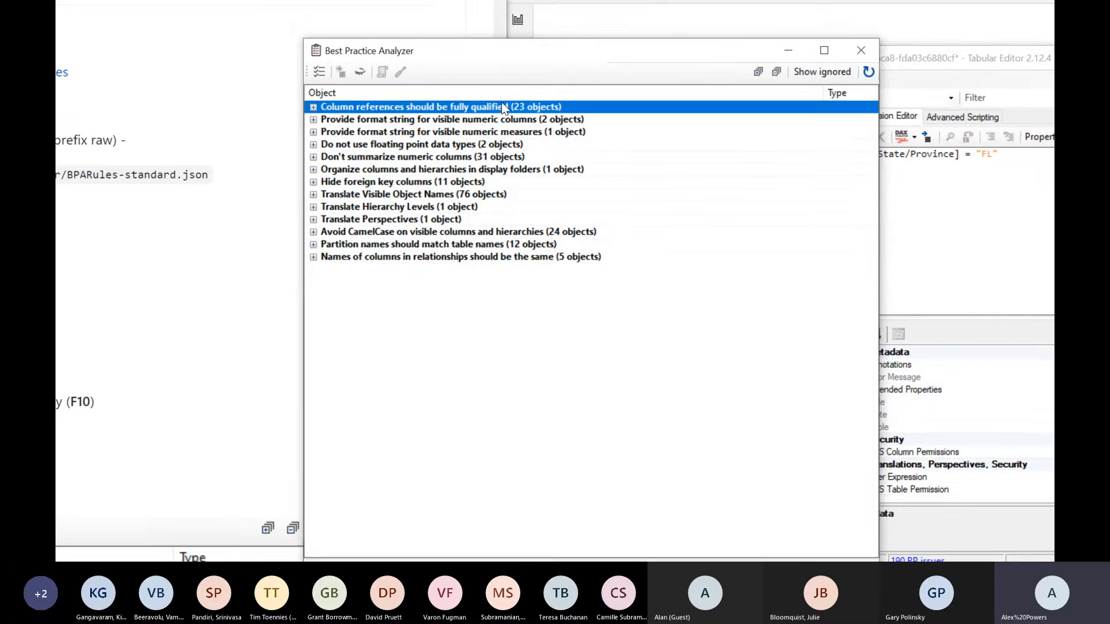
pyautogui.click(313, 108)
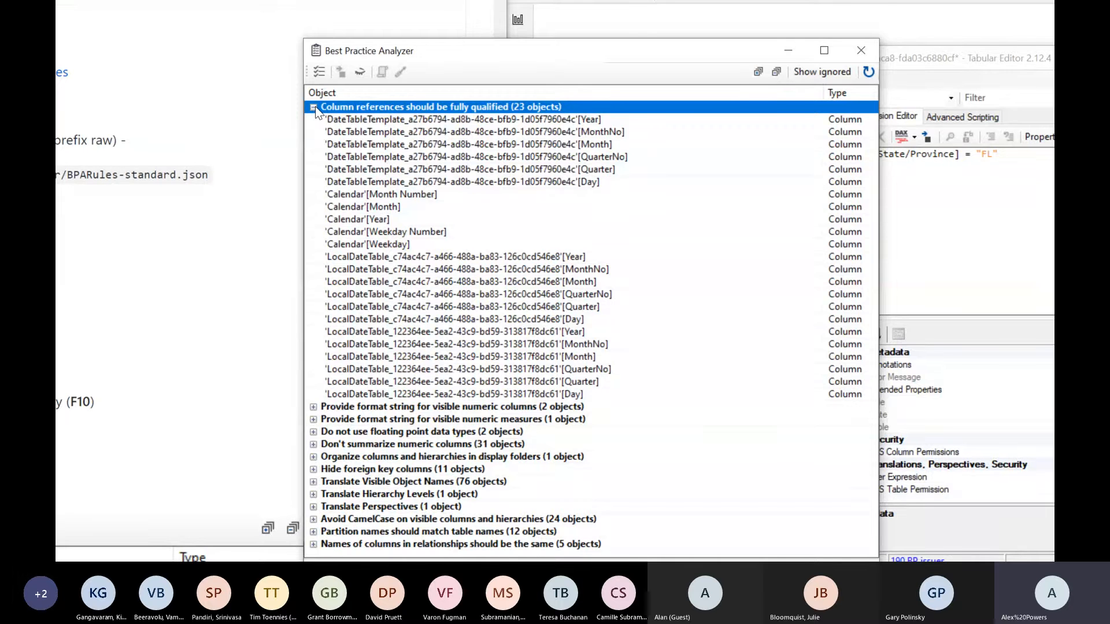
pyautogui.click(313, 108)
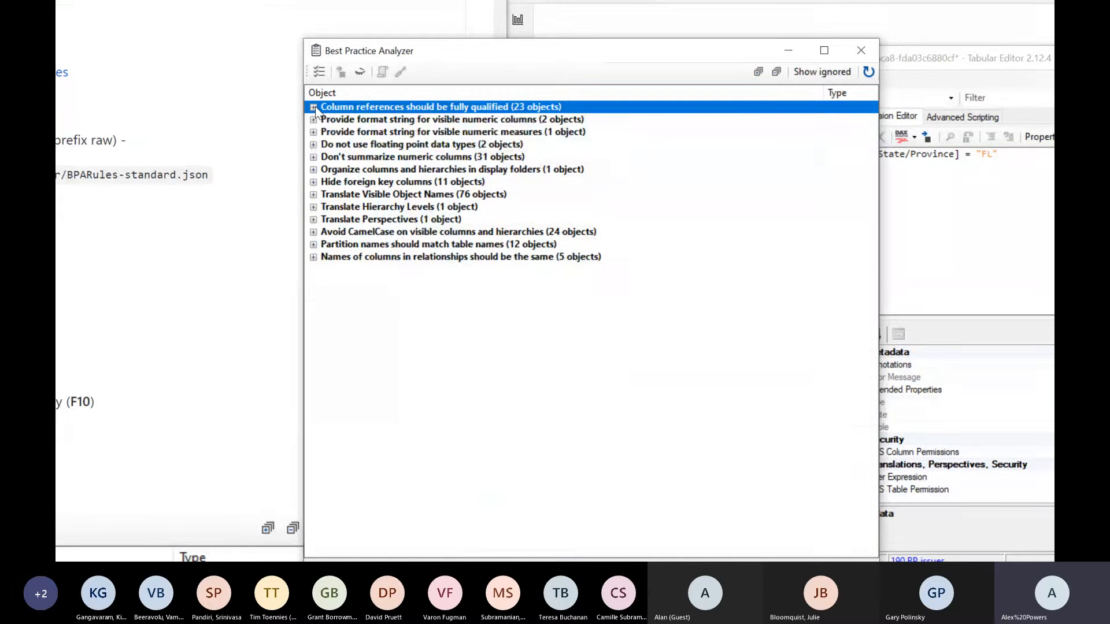
pyautogui.click(313, 145)
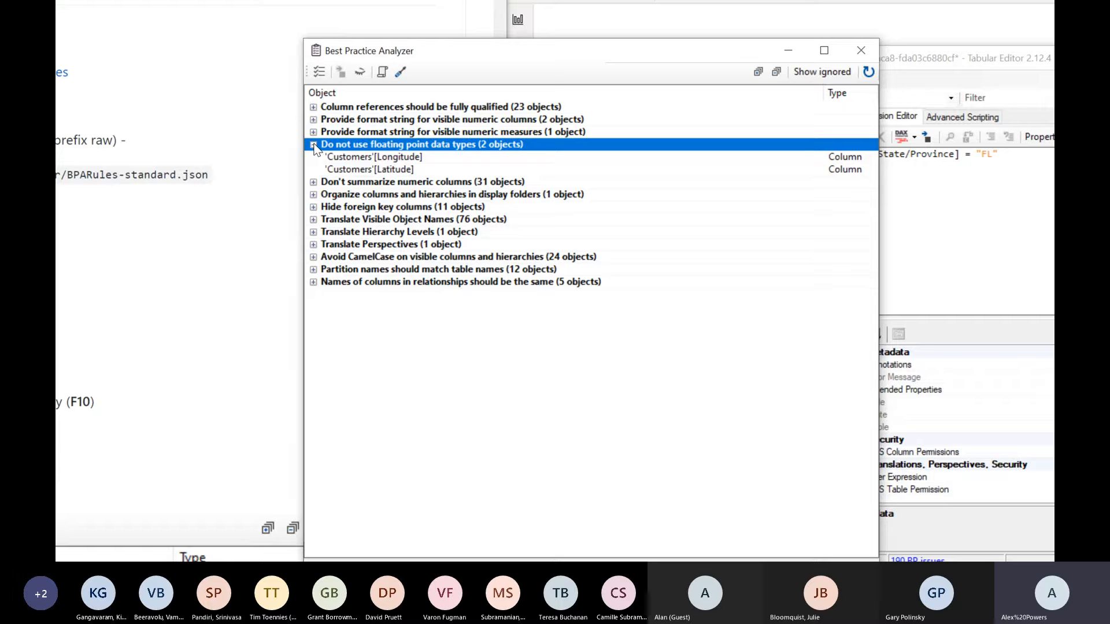
pyautogui.click(314, 144)
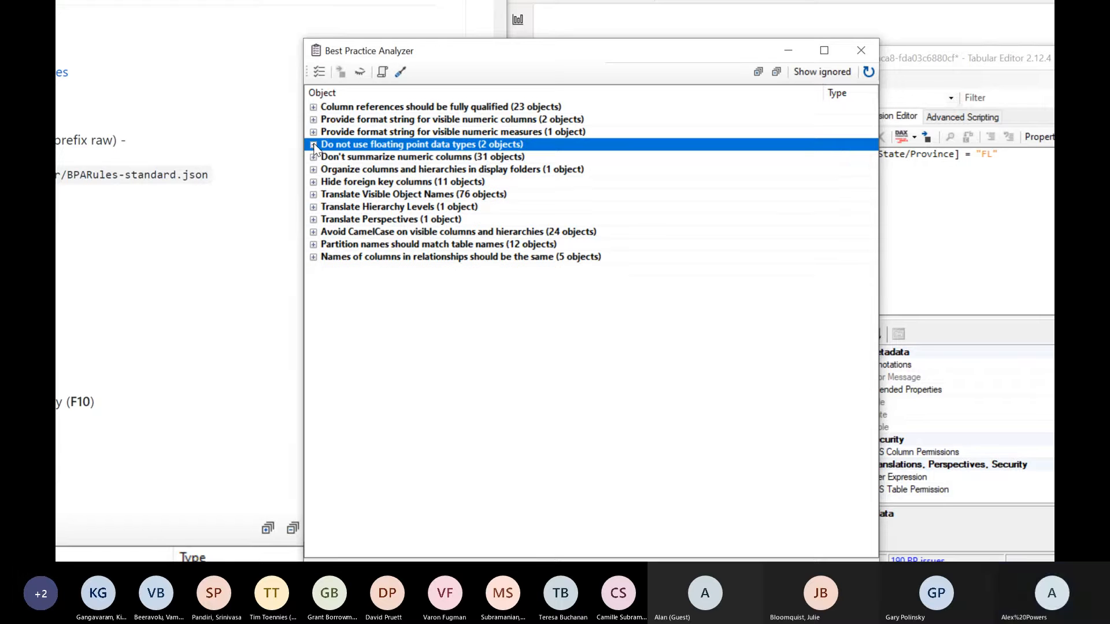
pyautogui.click(348, 183)
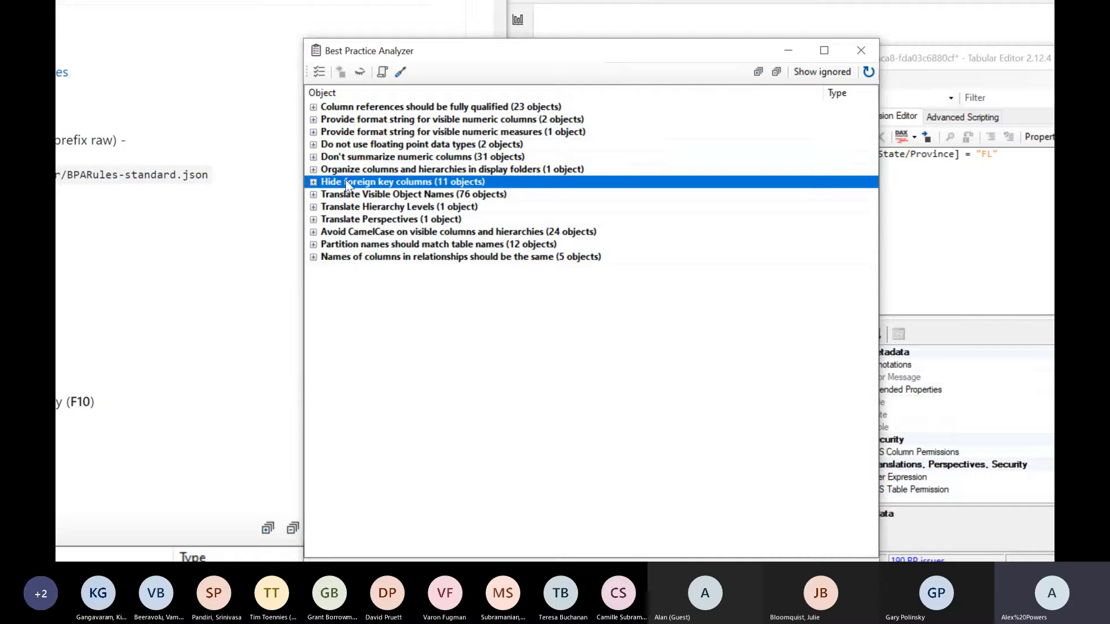
pyautogui.click(313, 181)
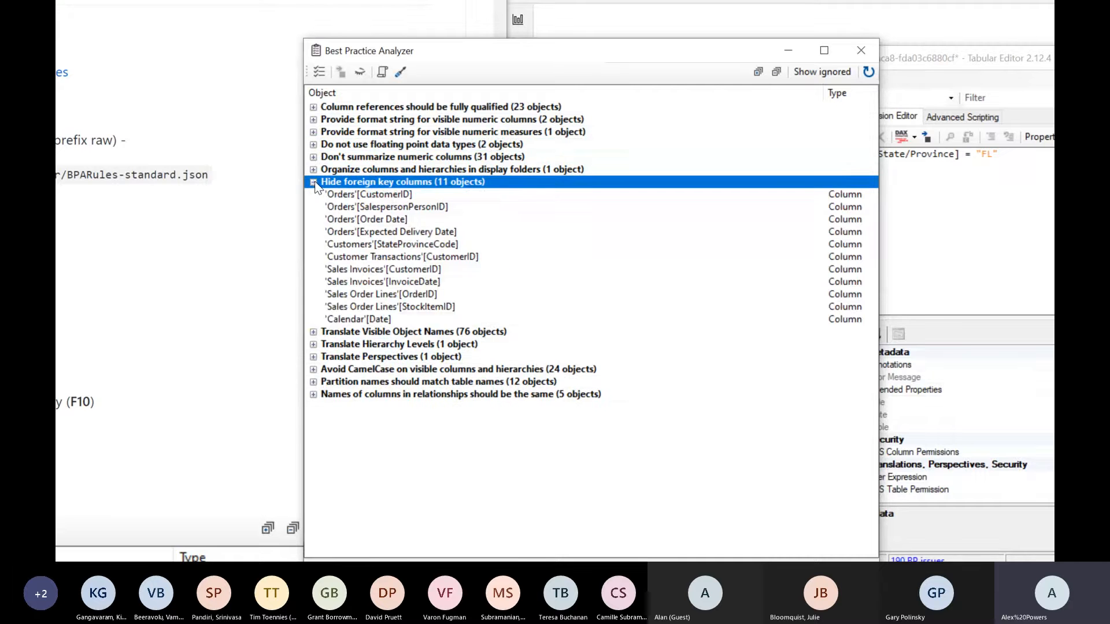
# Step: Generate the fix script for the Hide foreign key columns rule and acknowledge the clipboard notice
pyautogui.moveTo(348, 195)
pyautogui.click(383, 73)
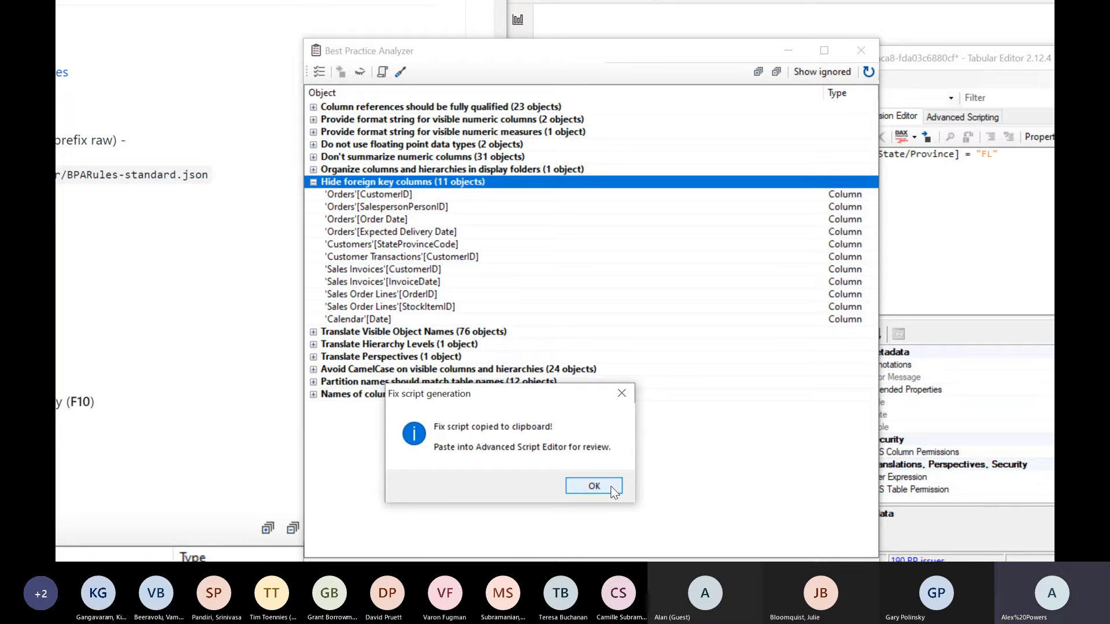
pyautogui.click(594, 486)
# Step: Paste the generated fix script into the Advanced Scripting editor and enlarge it to 174% for reading
pyautogui.click(906, 120)
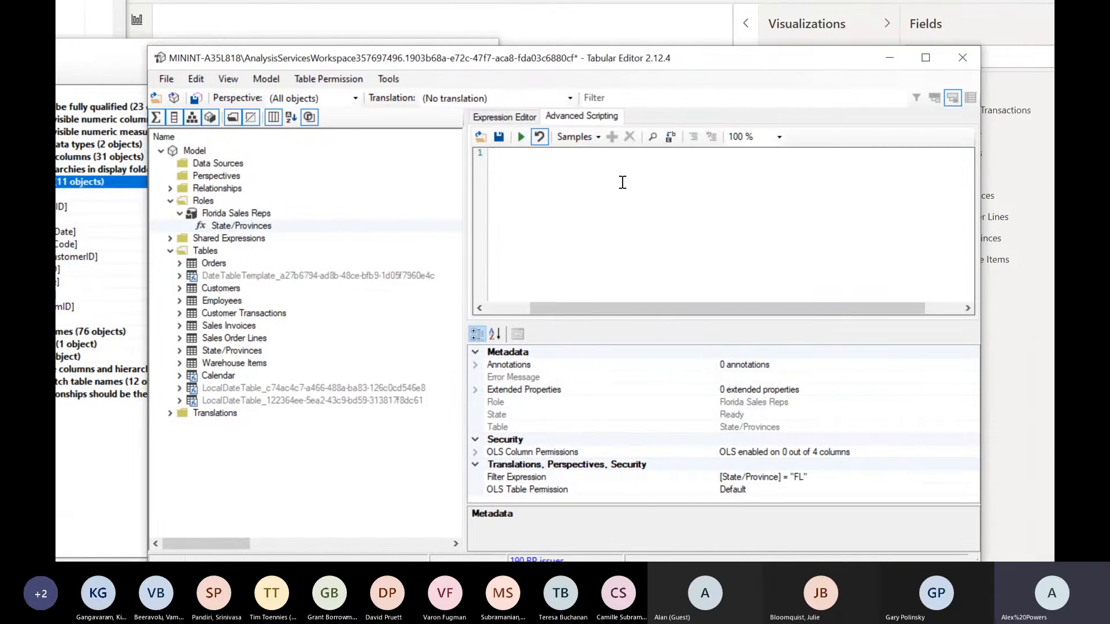
pyautogui.hotkey('ctrl', 'v')
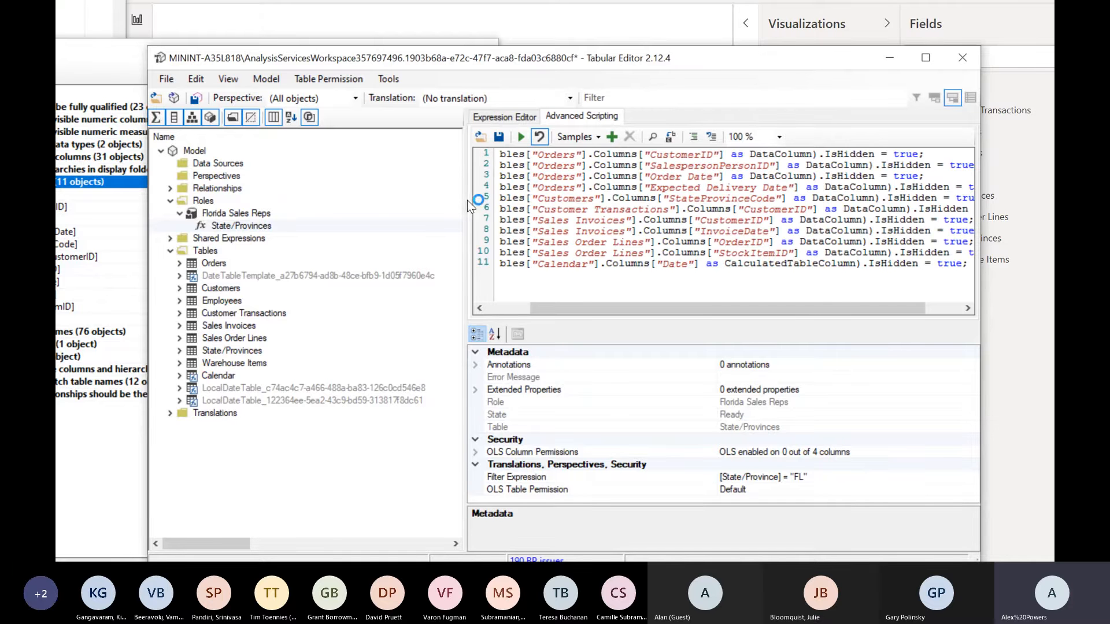
pyautogui.moveTo(467, 200); pyautogui.dragTo(300, 251)
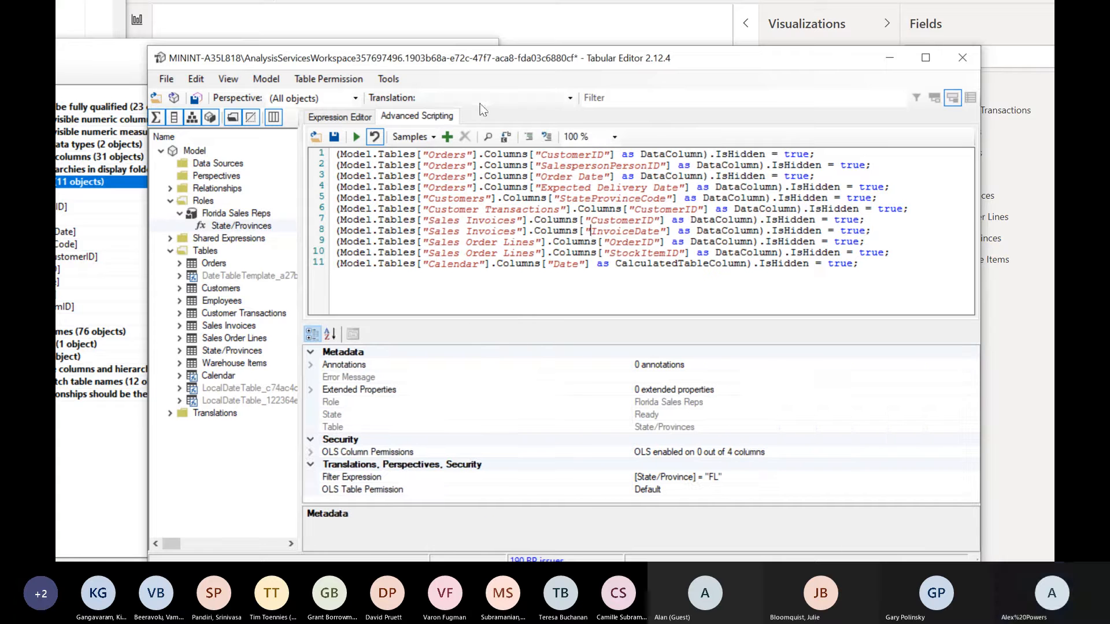
pyautogui.scroll(3, 578, 231)
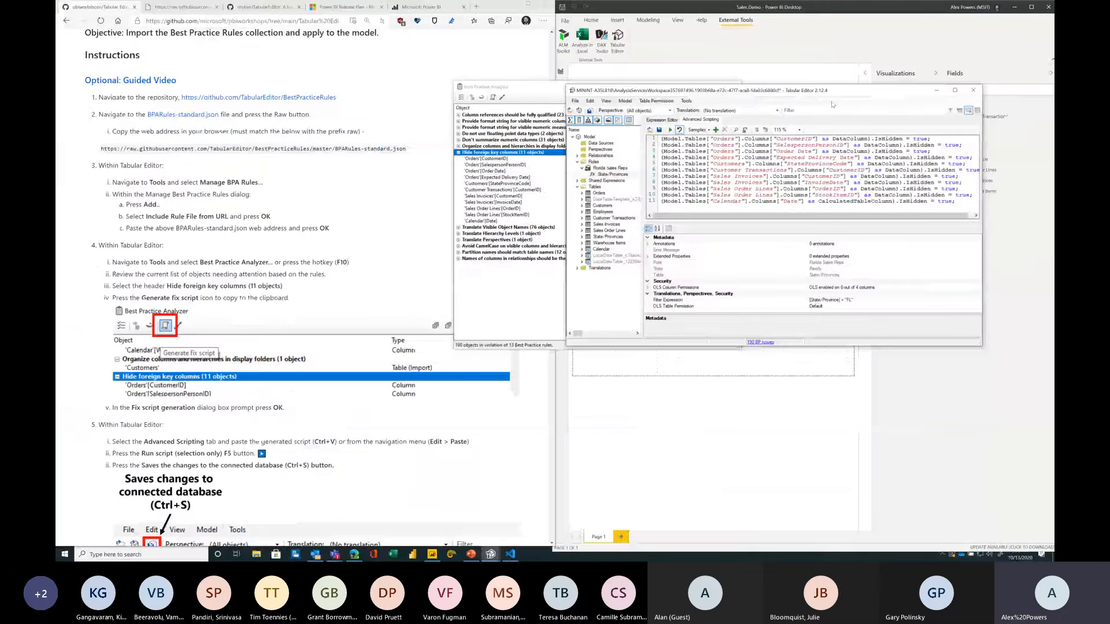
pyautogui.moveTo(832, 91); pyautogui.dragTo(385, 42)
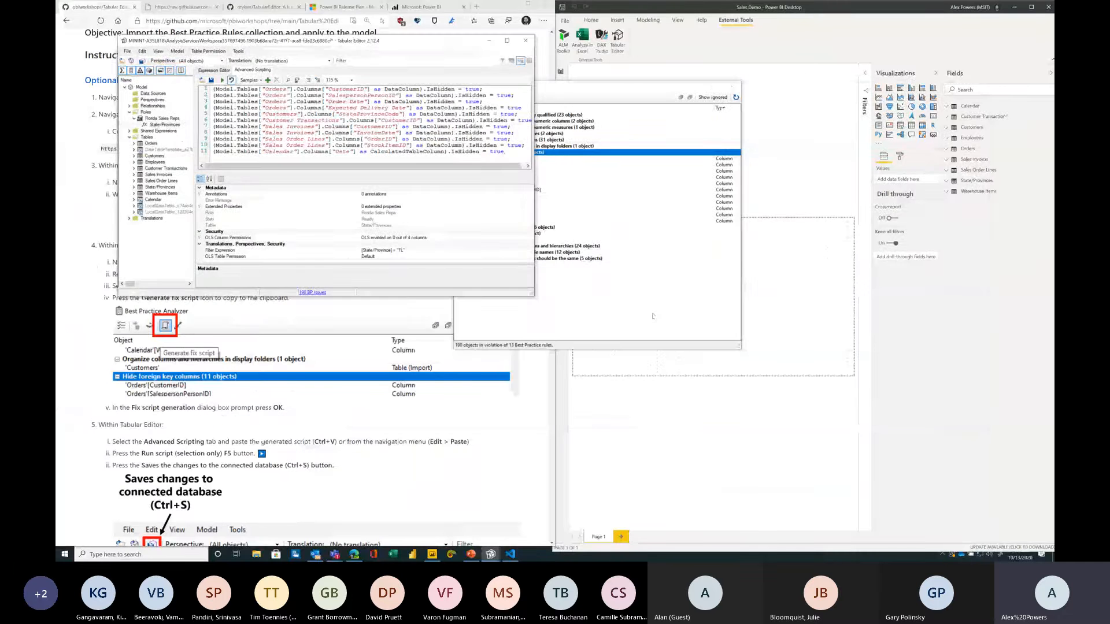
pyautogui.moveTo(533, 296); pyautogui.dragTo(785, 403)
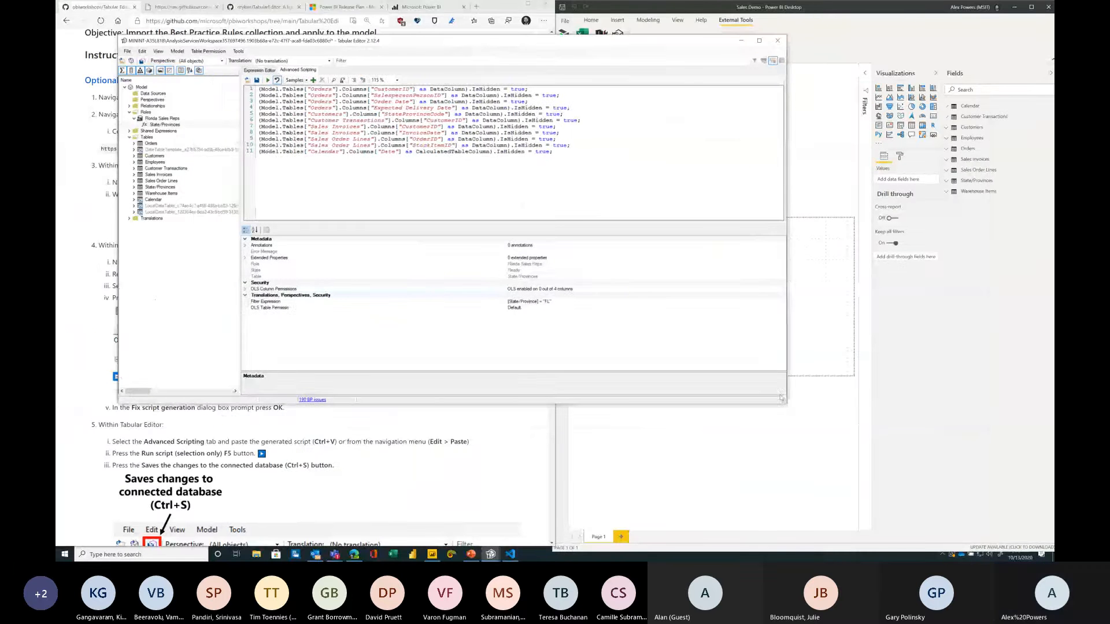
pyautogui.scroll(2, 613, 166)
pyautogui.scroll(2, 639, 171)
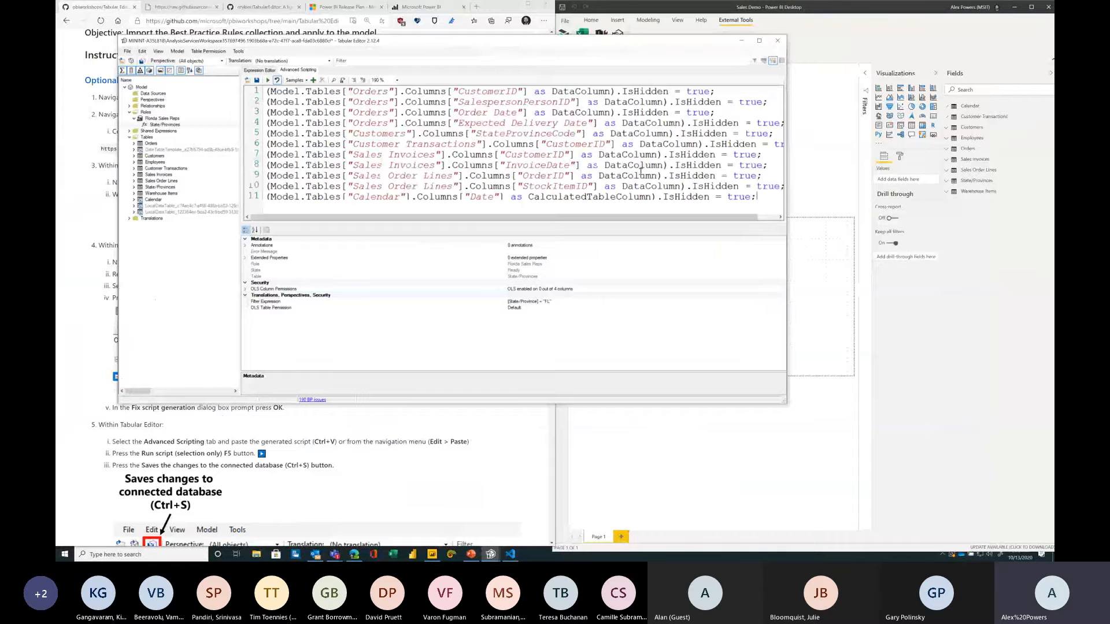
pyautogui.scroll(1, 639, 169)
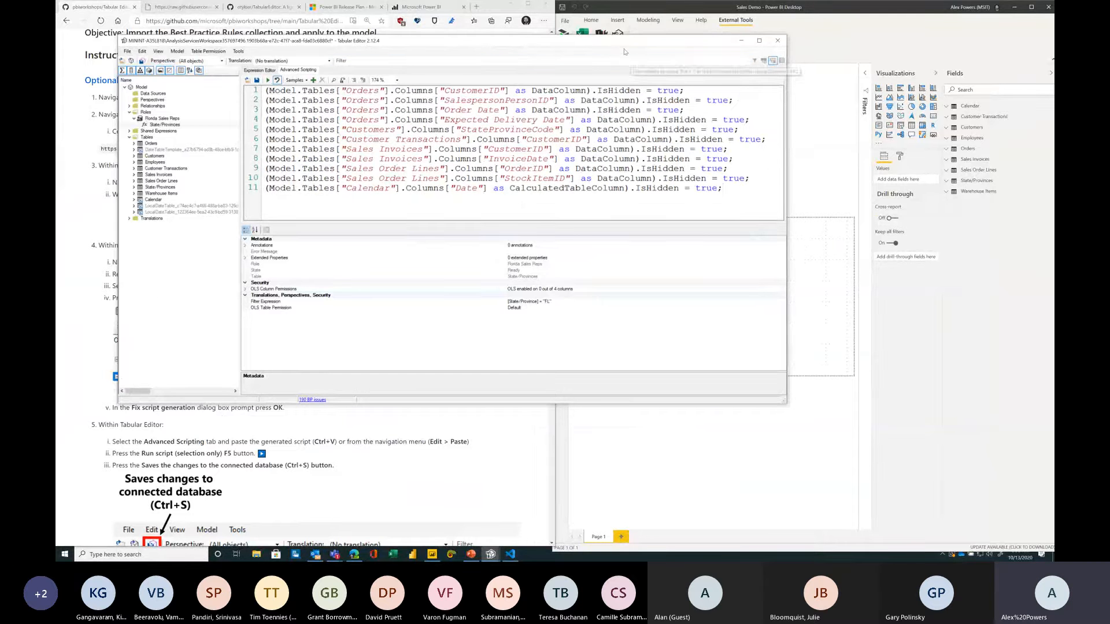
pyautogui.moveTo(634, 48); pyautogui.dragTo(725, 79)
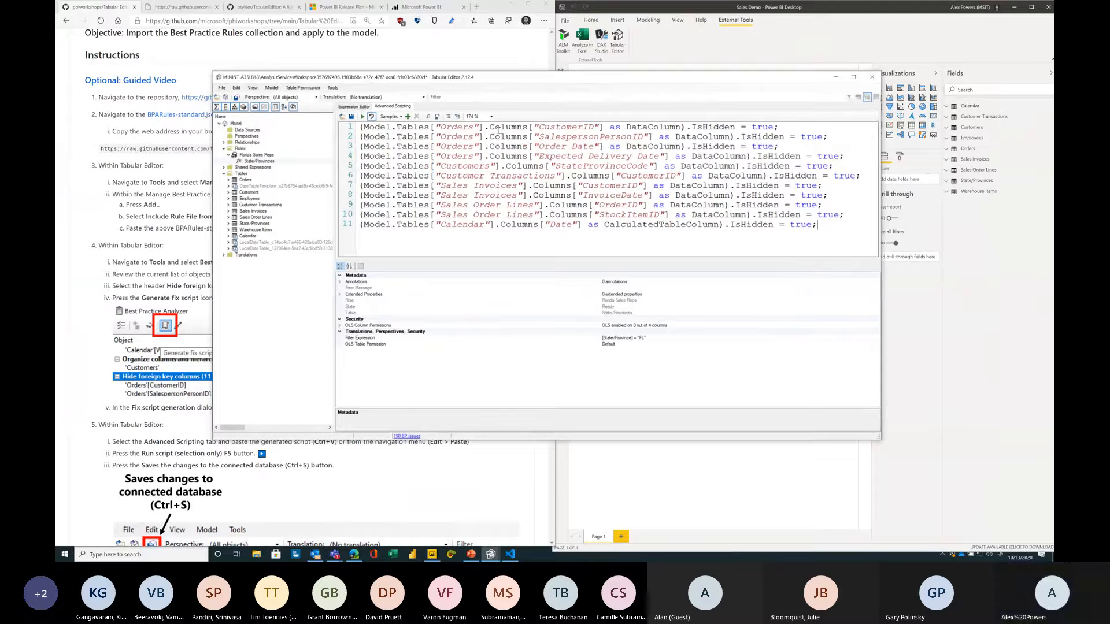
# Step: Inspect the script's column references and the Orders table, then run the fix script to hide the foreign key columns
pyautogui.moveTo(485, 128); pyautogui.dragTo(603, 128)
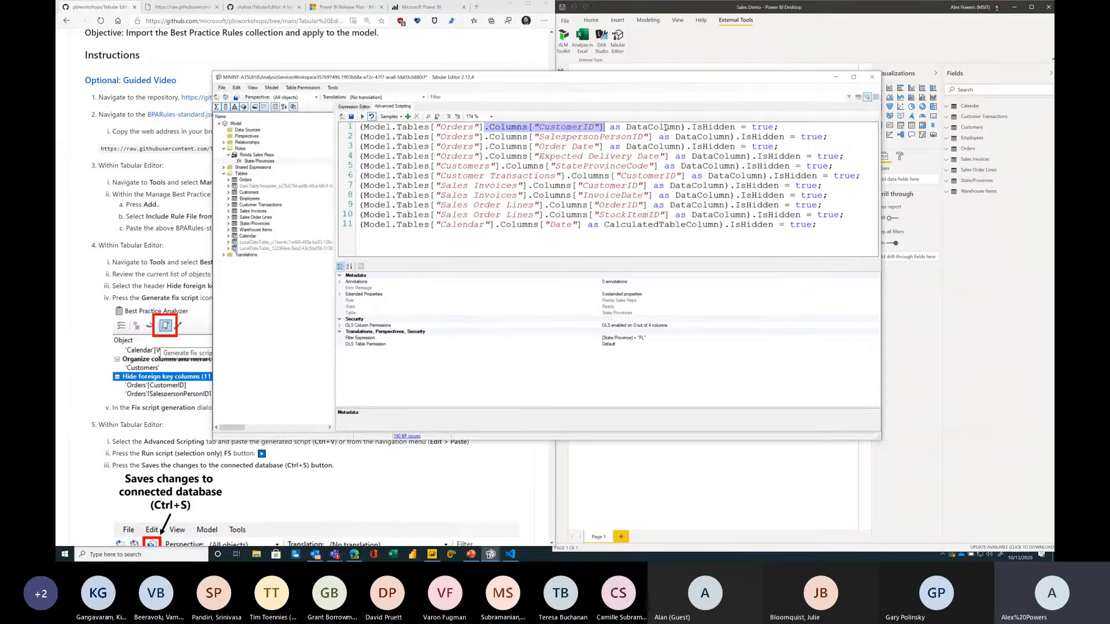
pyautogui.moveTo(686, 127); pyautogui.dragTo(740, 131)
pyautogui.click(753, 127)
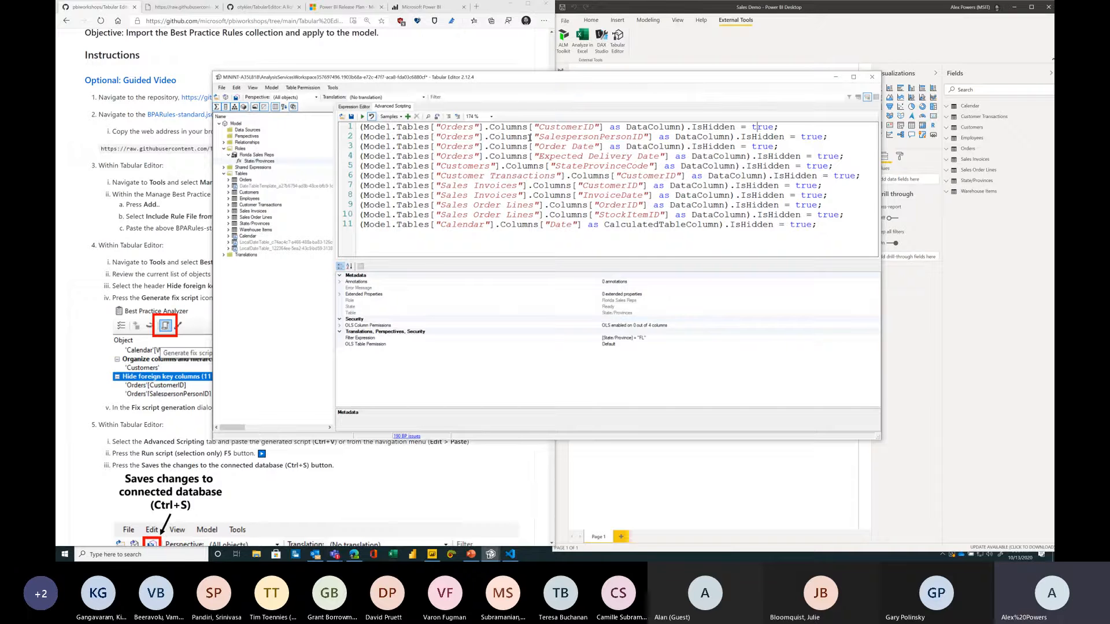
pyautogui.moveTo(544, 138); pyautogui.dragTo(639, 138)
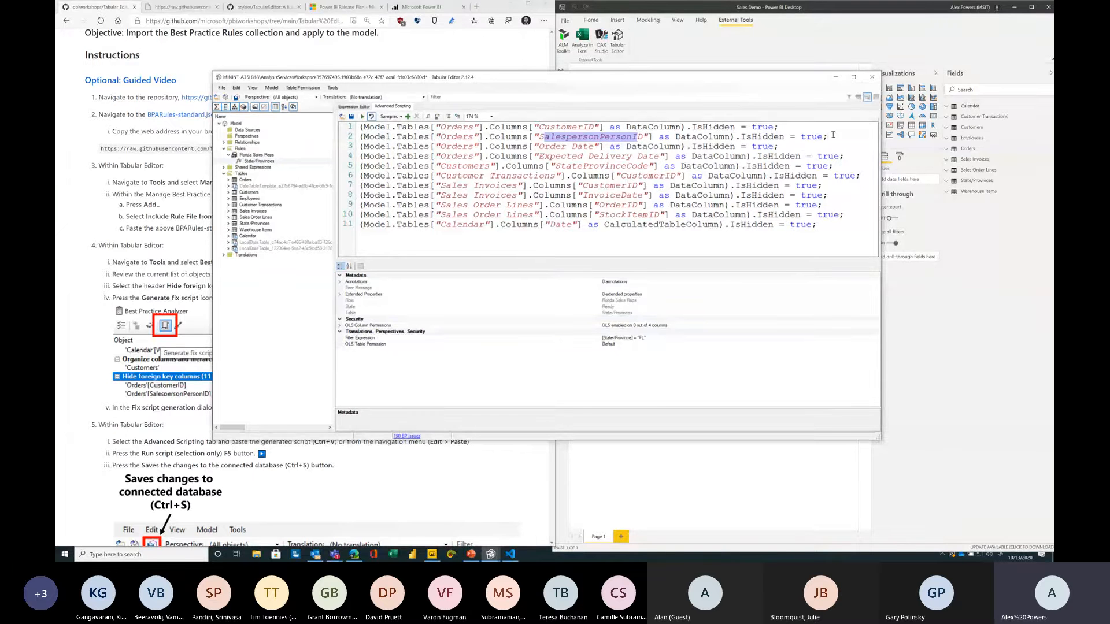
pyautogui.press('End')
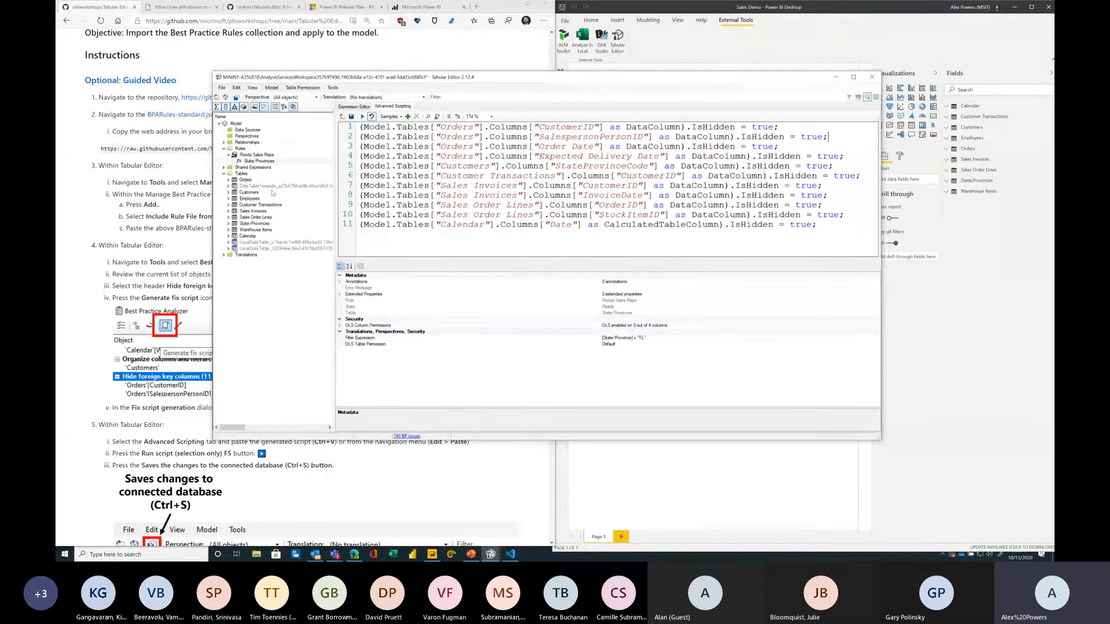
pyautogui.click(251, 180)
pyautogui.doubleClick(256, 181)
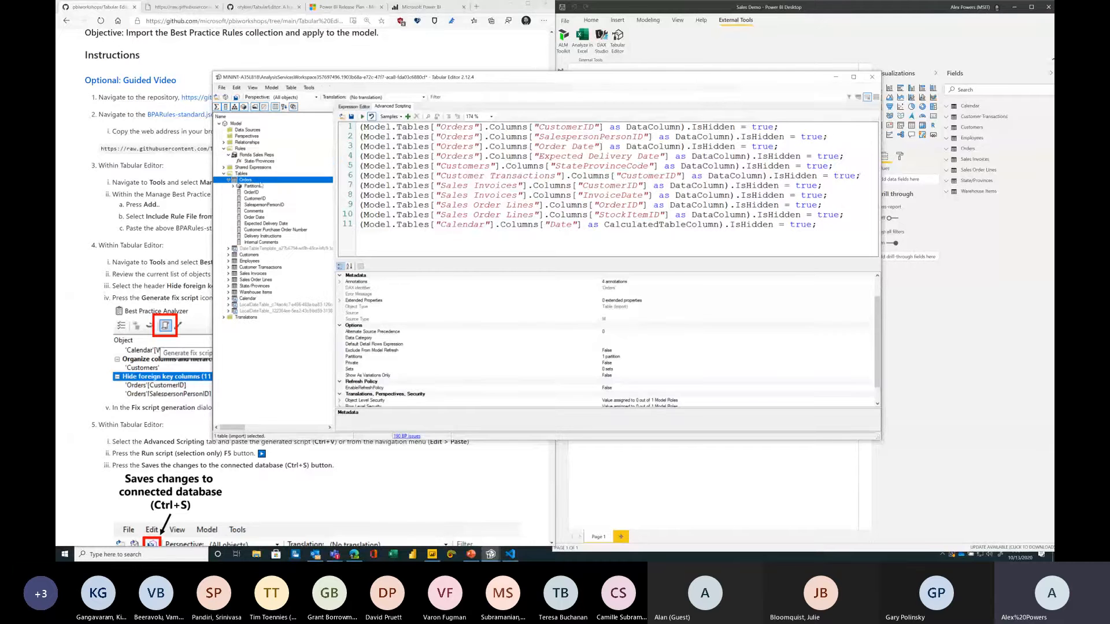
pyautogui.moveTo(407, 82); pyautogui.dragTo(531, 76)
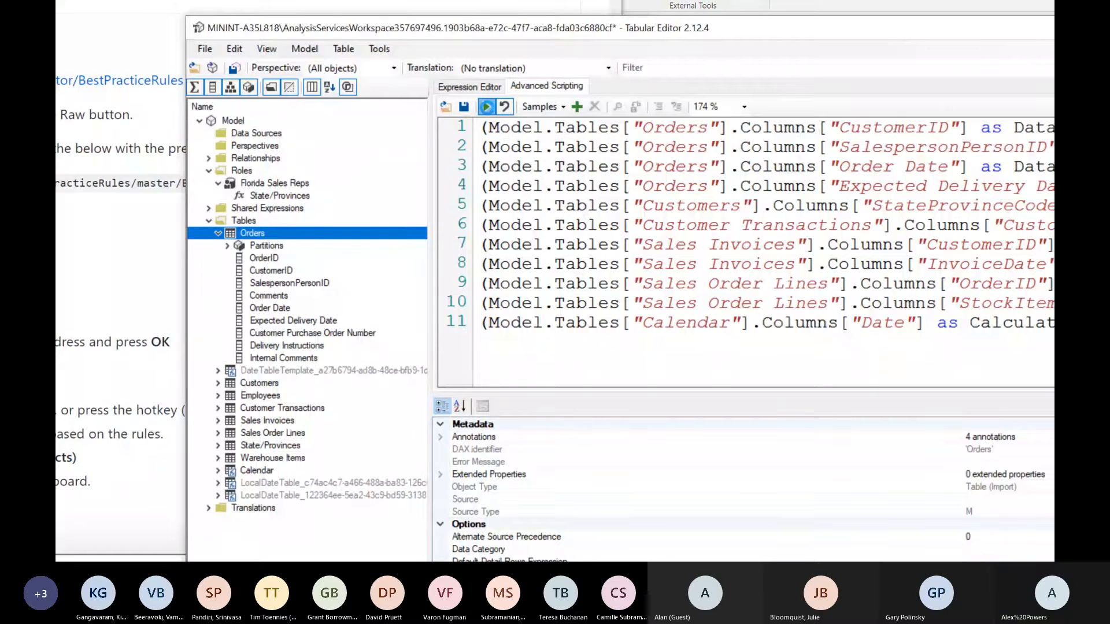
pyautogui.click(486, 107)
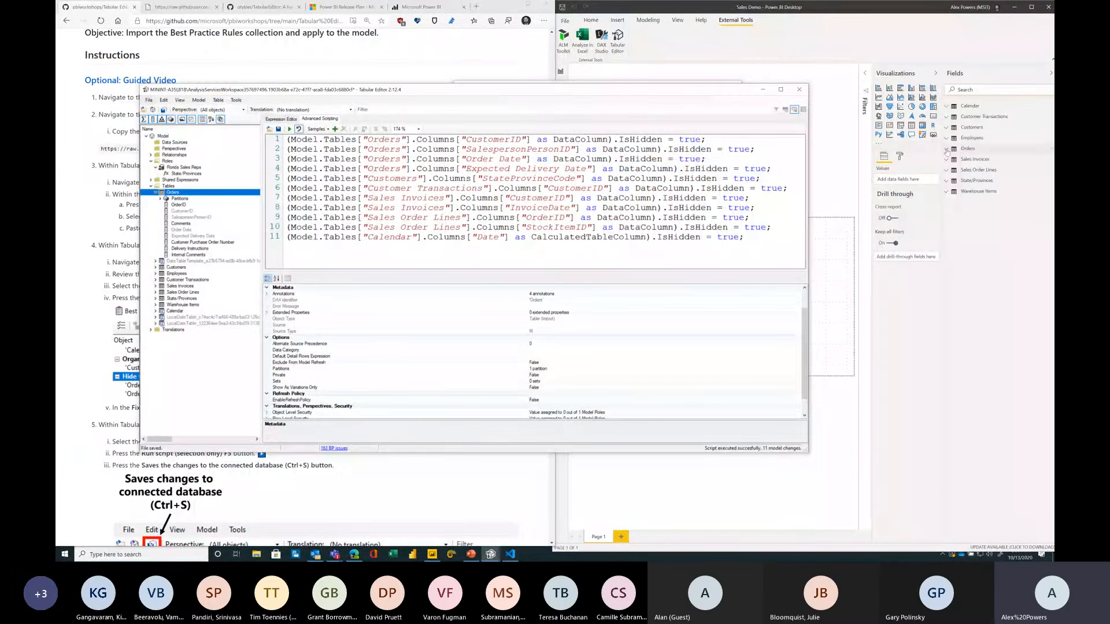
# Step: Expand the Orders table in the Power BI Fields pane to check the hidden foreign key columns
pyautogui.click(946, 151)
pyautogui.click(946, 150)
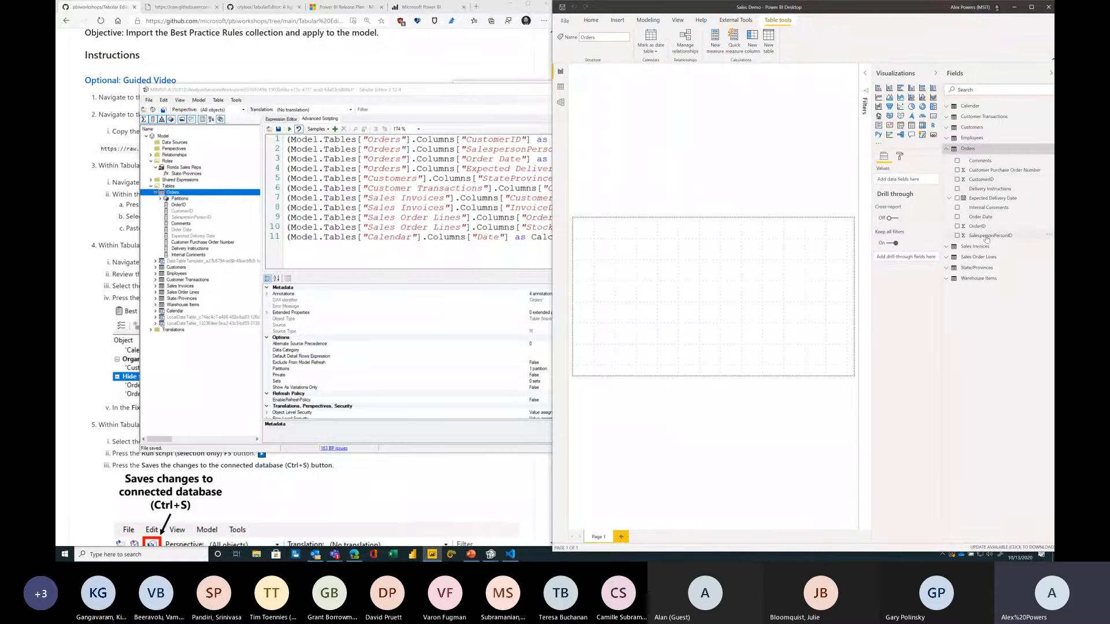
pyautogui.click(350, 109)
pyautogui.moveTo(346, 93); pyautogui.dragTo(382, 36)
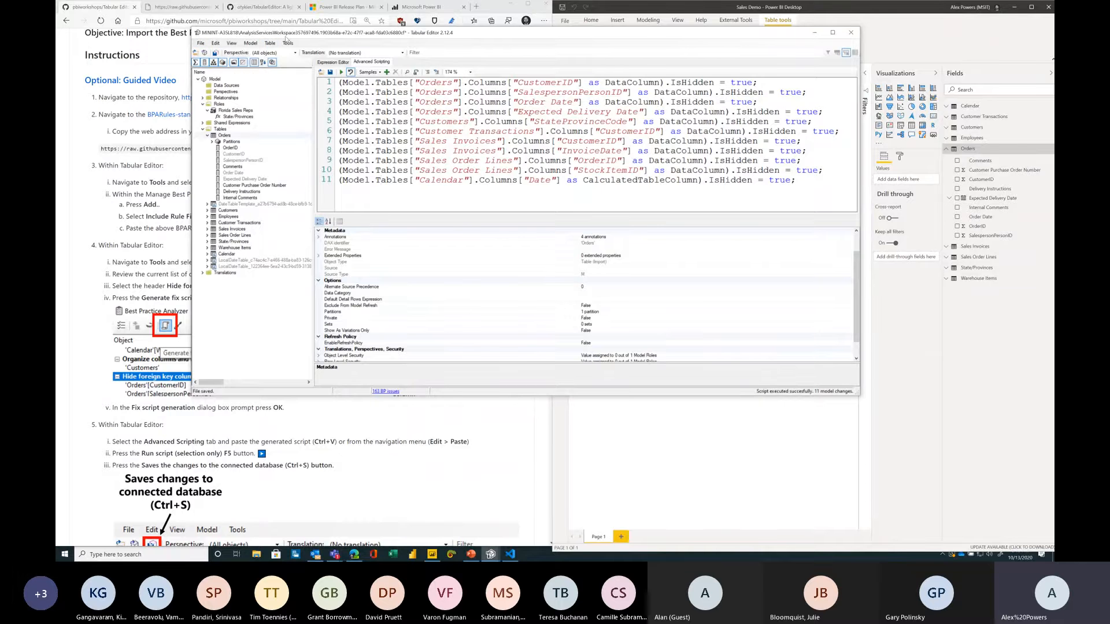
# Step: Arrange Power BI Desktop and Tabular Editor side by side and save the model changes to the connected database
pyautogui.moveTo(352, 33); pyautogui.dragTo(505, 89)
pyautogui.click(622, 13)
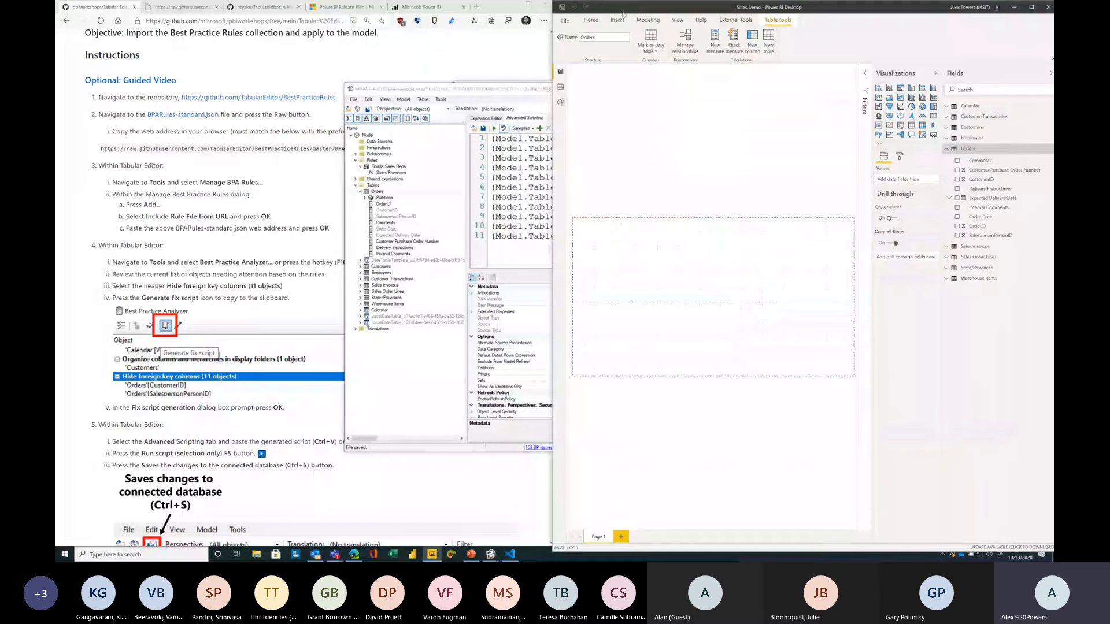
pyautogui.press('super+Left')
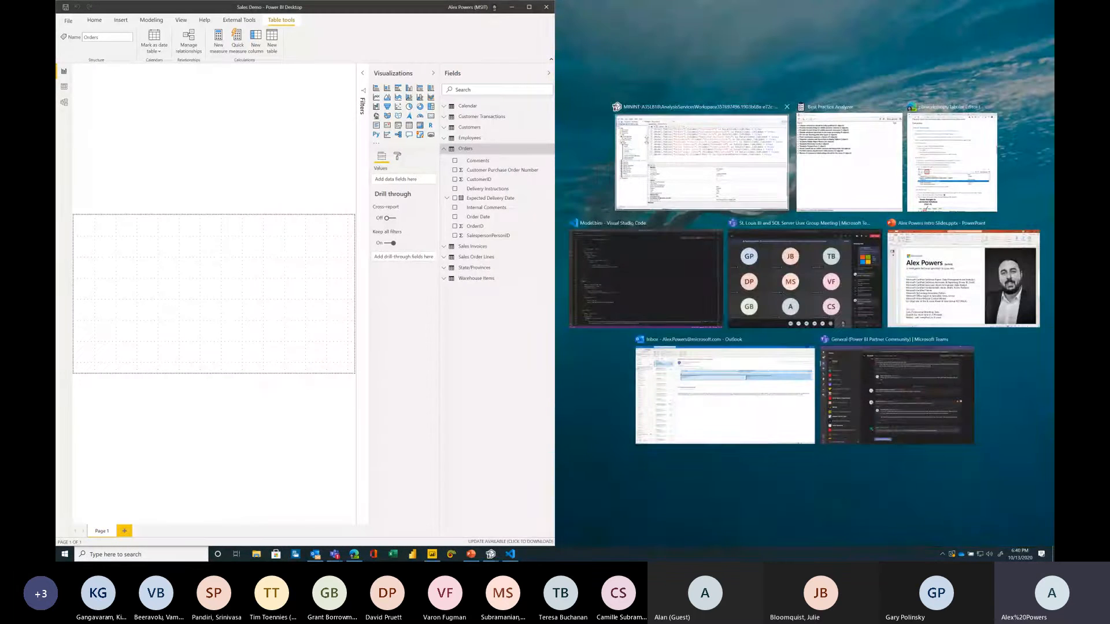
pyautogui.click(714, 153)
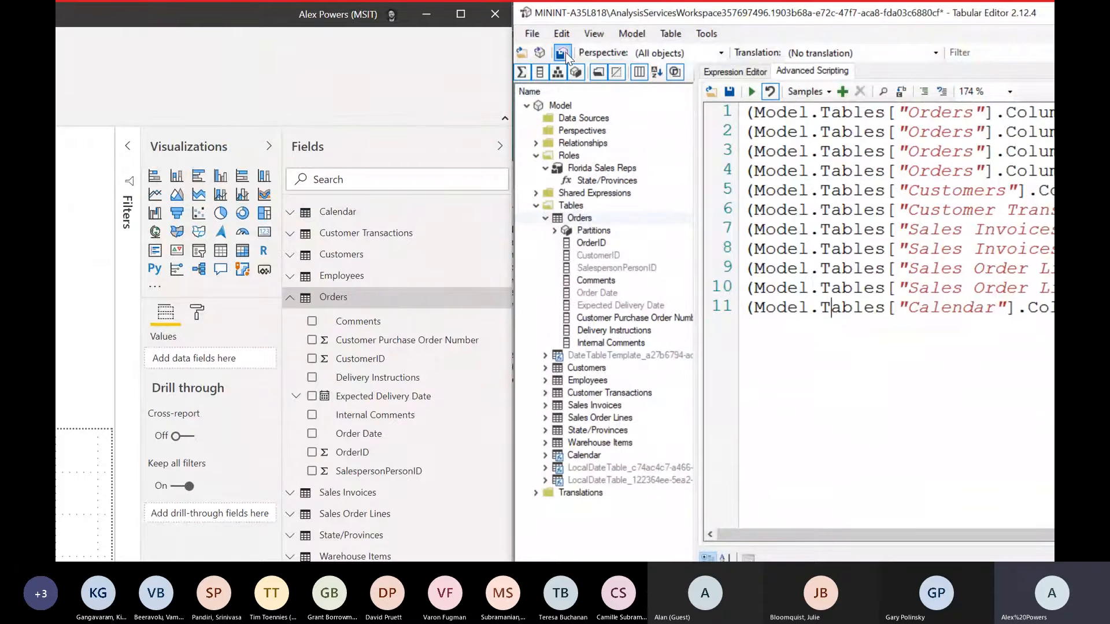
pyautogui.click(564, 53)
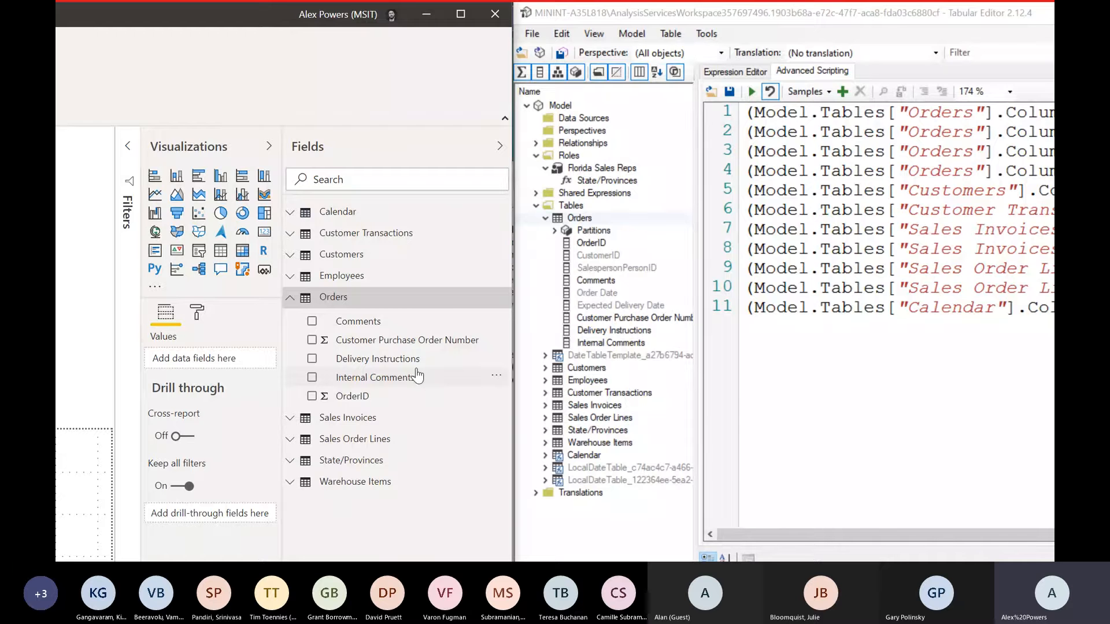
# Step: Unhide all fields of the Orders table in the Power BI Fields pane
pyautogui.rightClick(379, 368)
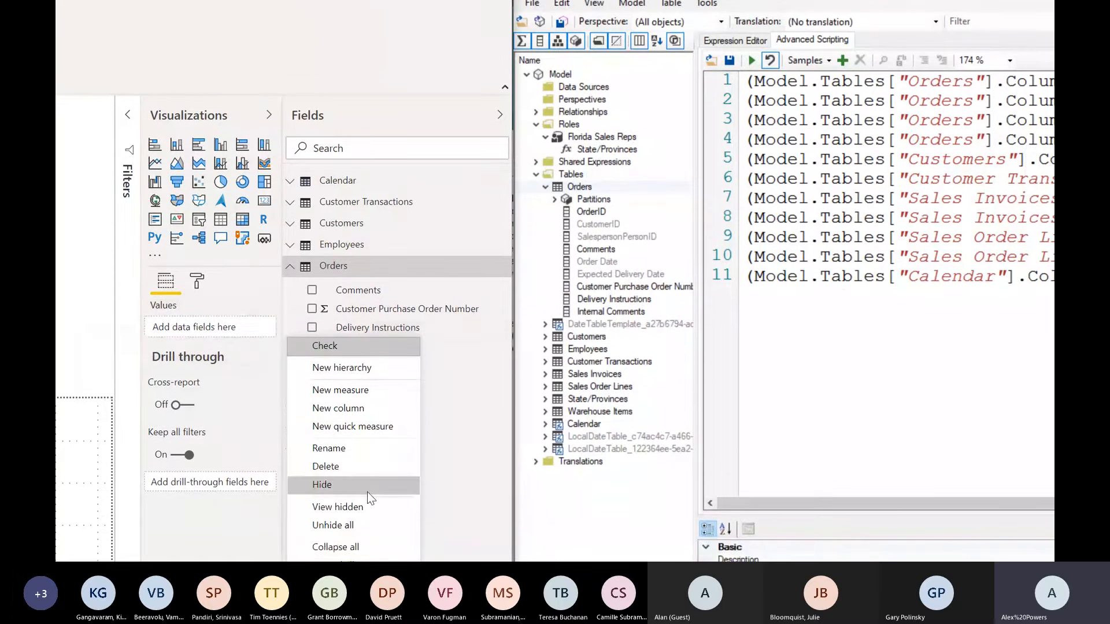
pyautogui.click(357, 491)
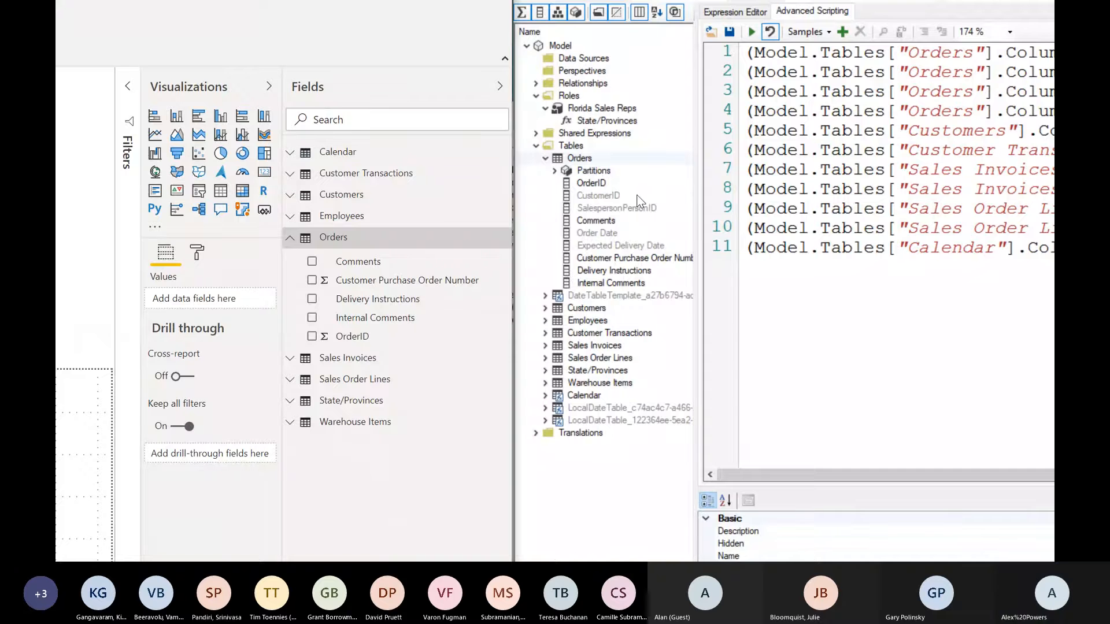
pyautogui.click(363, 317)
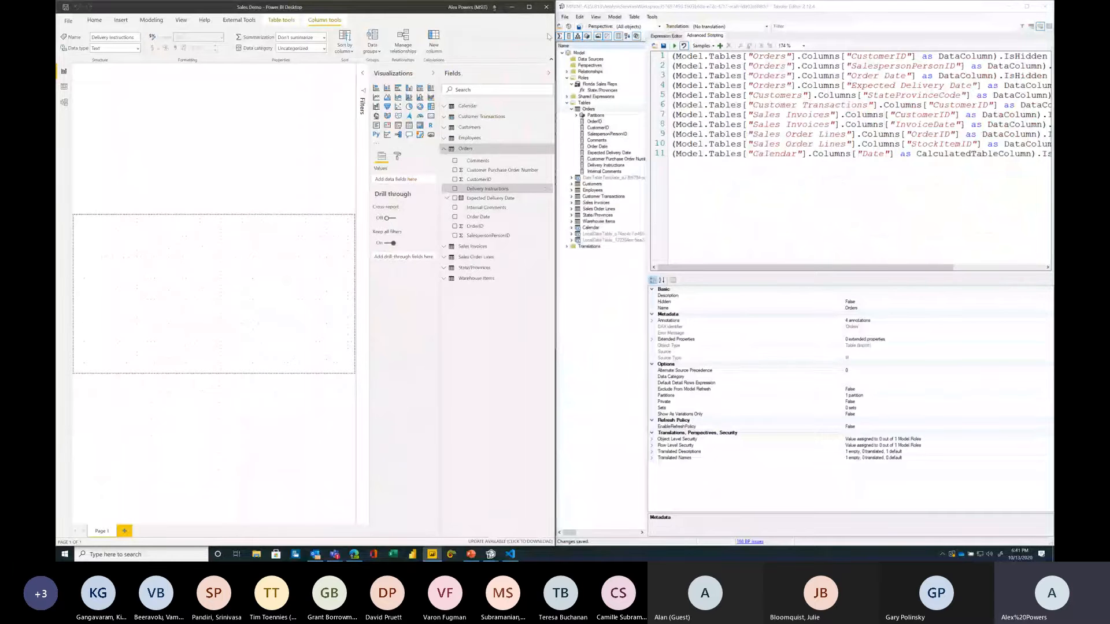
# Step: Open the Best Practice Analyzer and apply the fix for the Hide foreign key columns rule
pyautogui.click(512, 7)
pyautogui.scroll(-5, 286, 376)
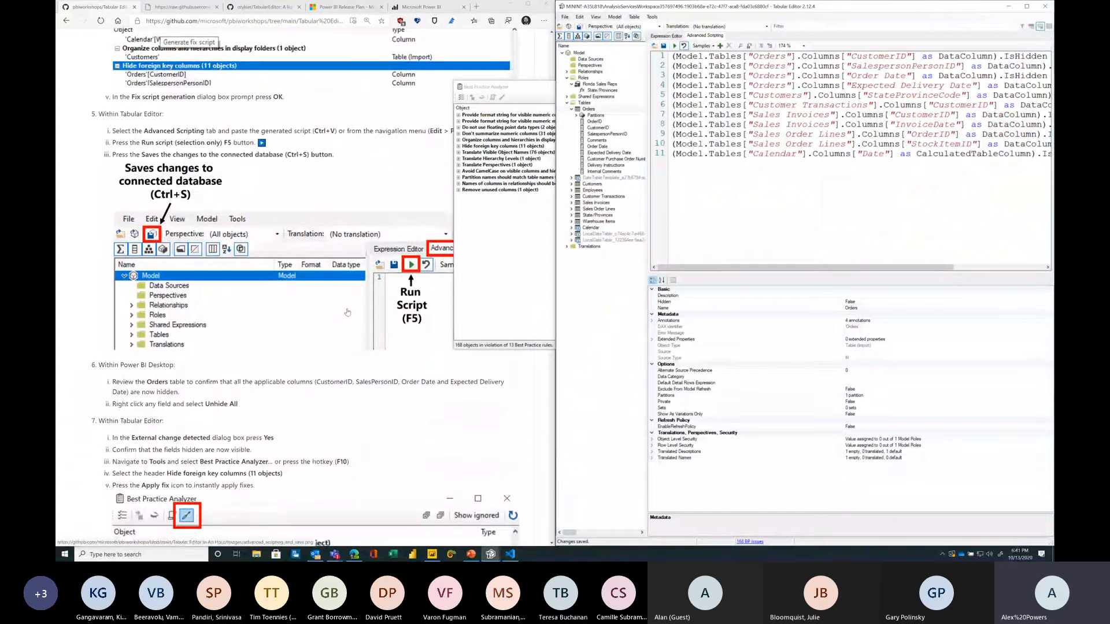
pyautogui.scroll(-3, 354, 346)
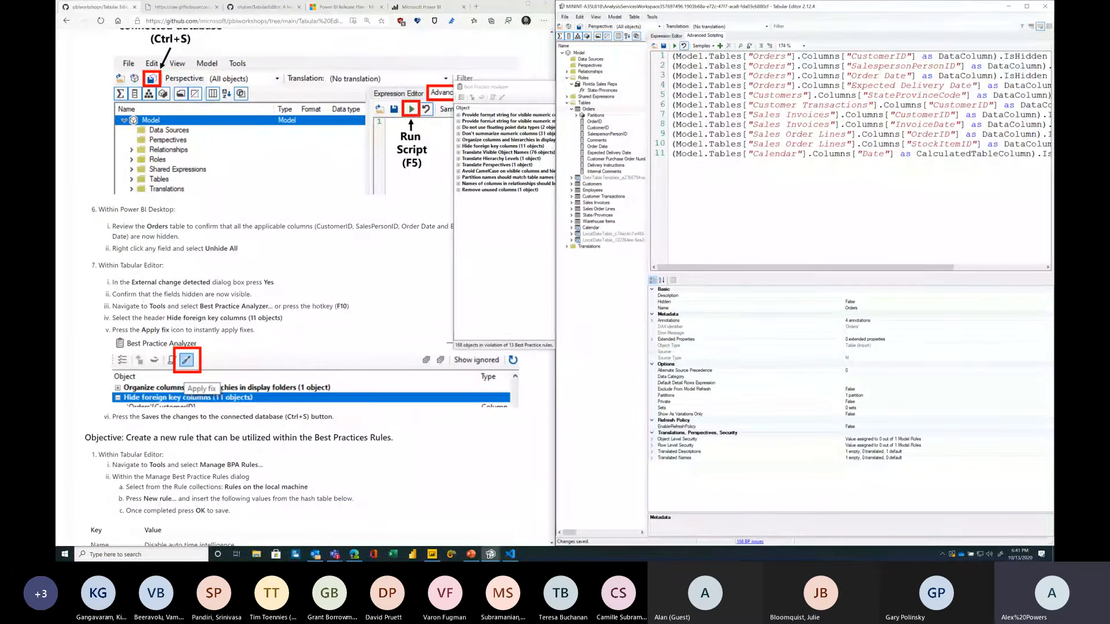
pyautogui.click(511, 94)
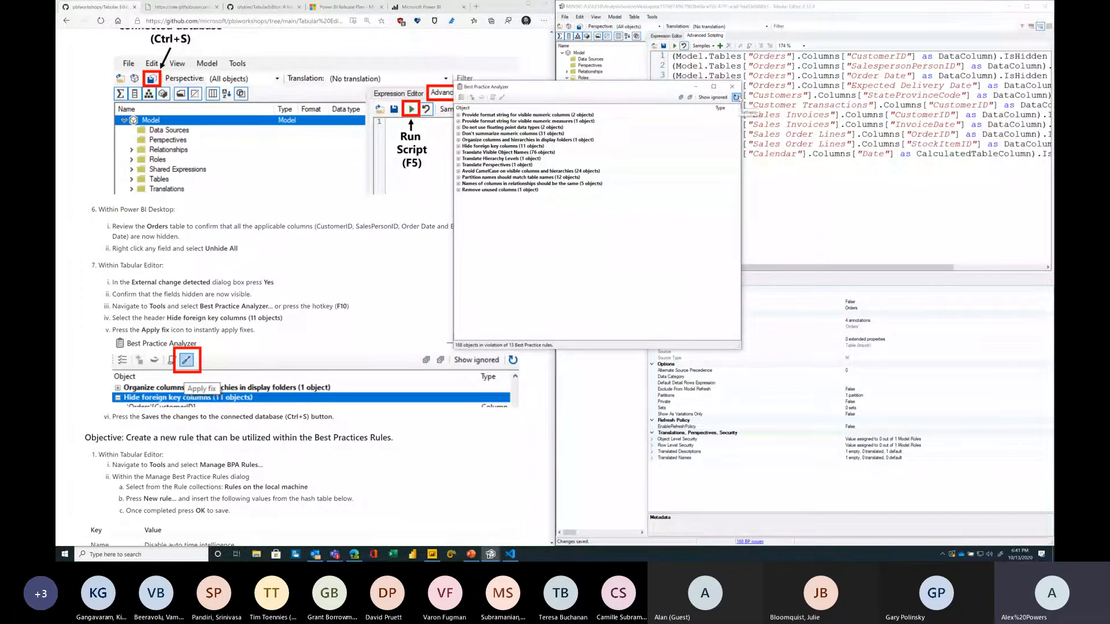
pyautogui.click(732, 86)
pyautogui.click(651, 17)
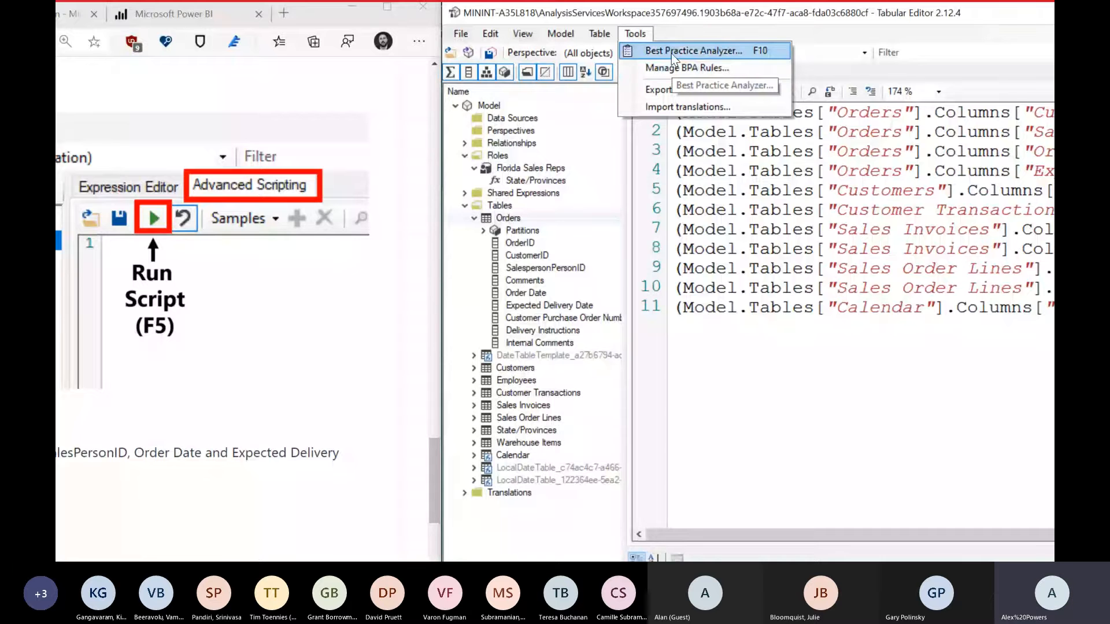
pyautogui.click(671, 54)
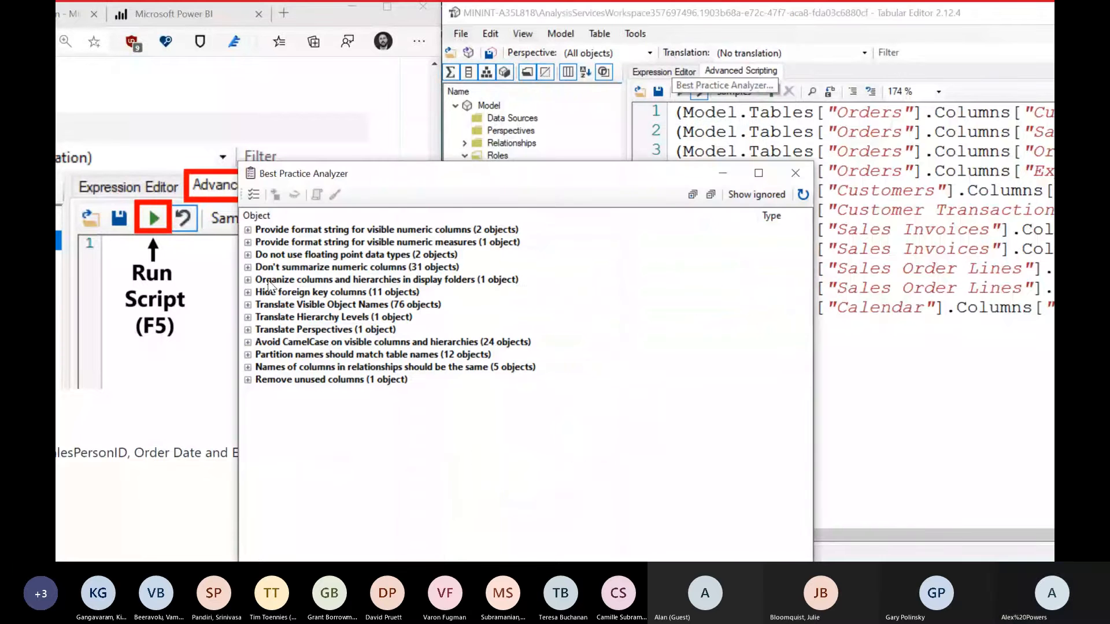
pyautogui.click(248, 292)
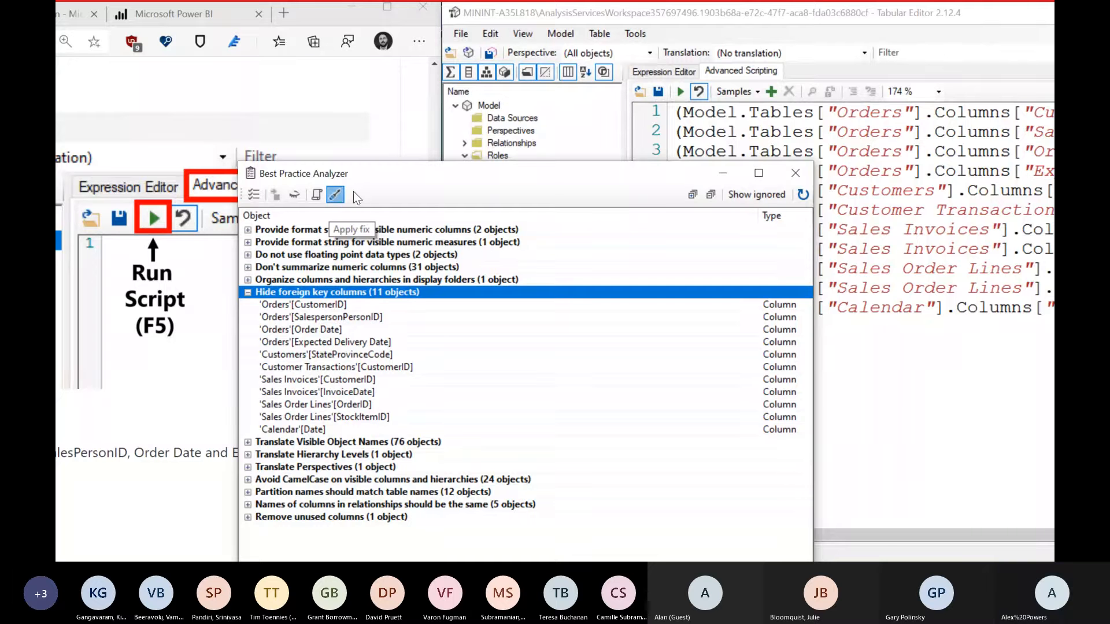
pyautogui.press('Escape')
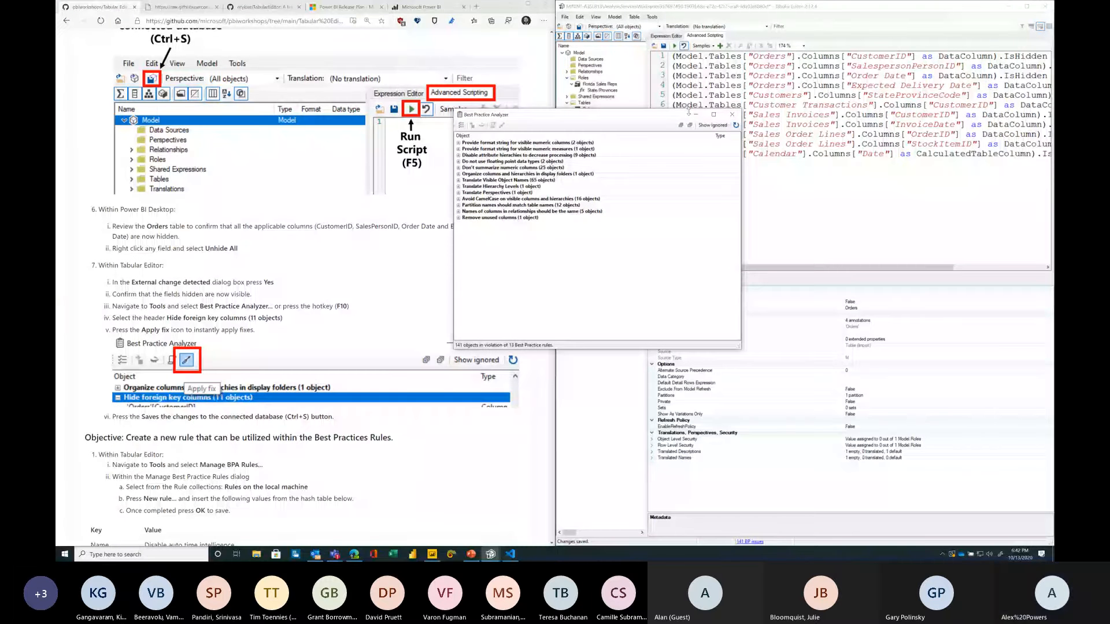
# Step: Select the Orders CustomerID column to check it is hidden, then save the changes to the connected database
pyautogui.moveTo(689, 111); pyautogui.dragTo(916, 168)
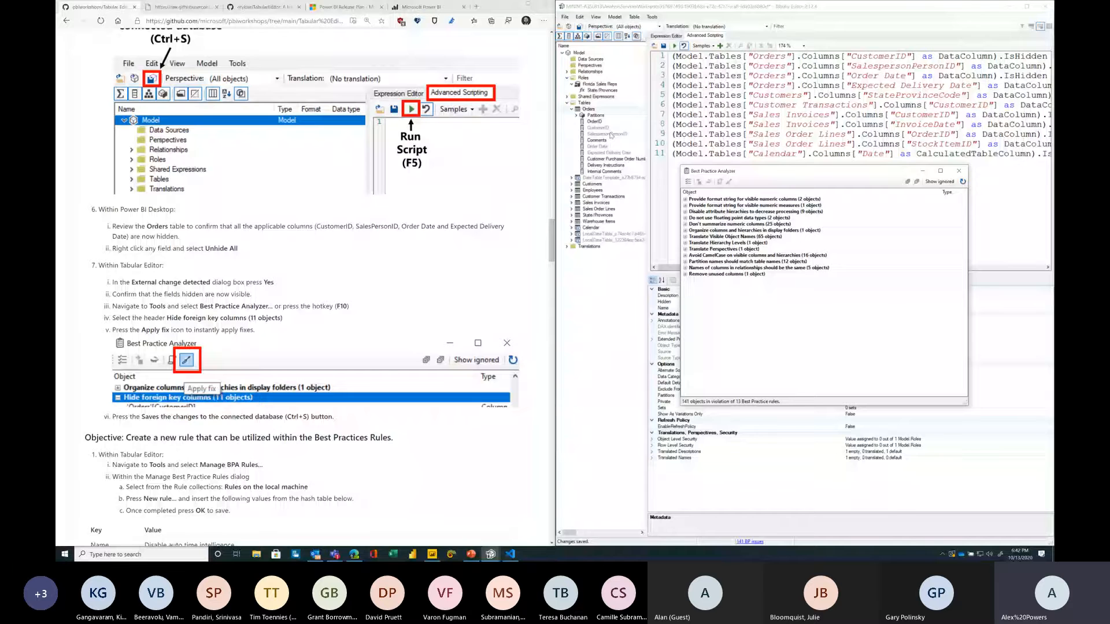
pyautogui.click(602, 128)
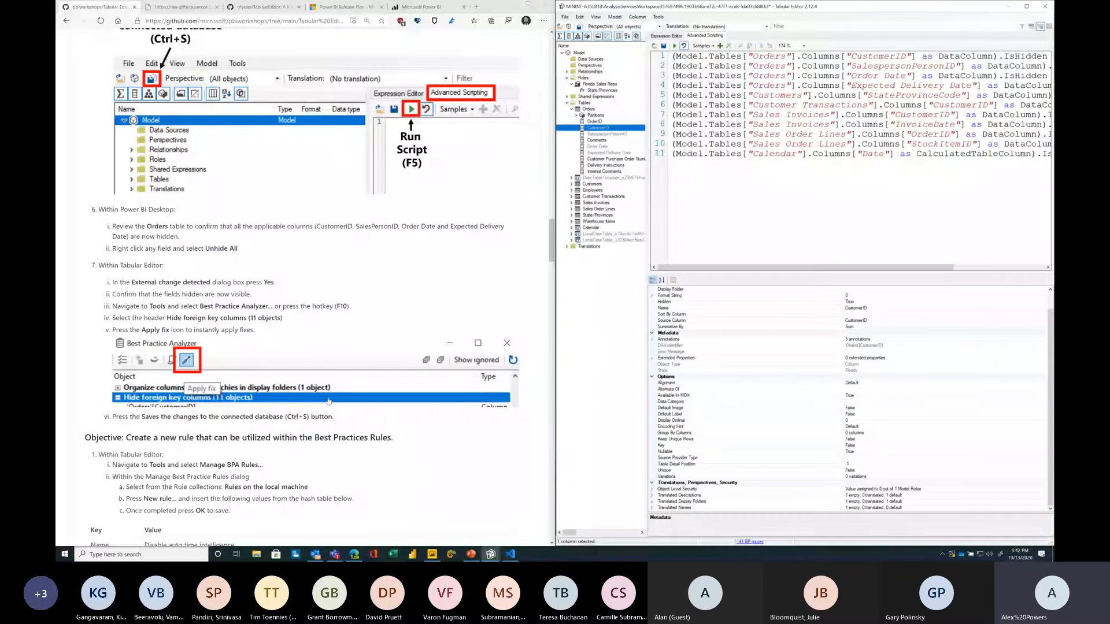
pyautogui.scroll(-1, 231, 353)
pyautogui.click(144, 340)
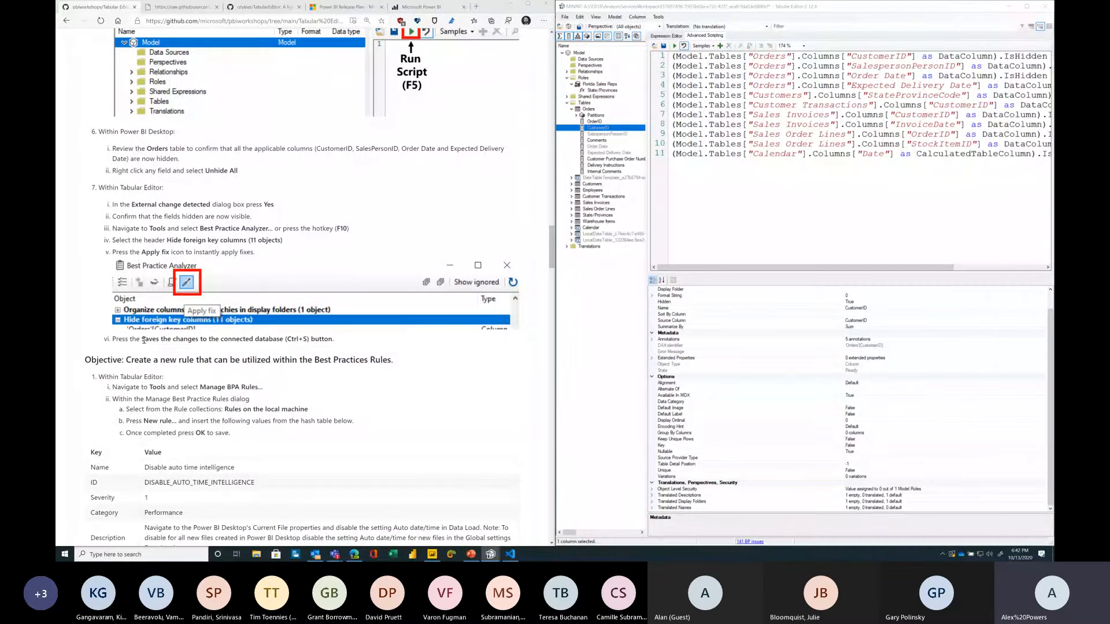
pyautogui.click(572, 148)
pyautogui.hotkey('ctrl', 's')
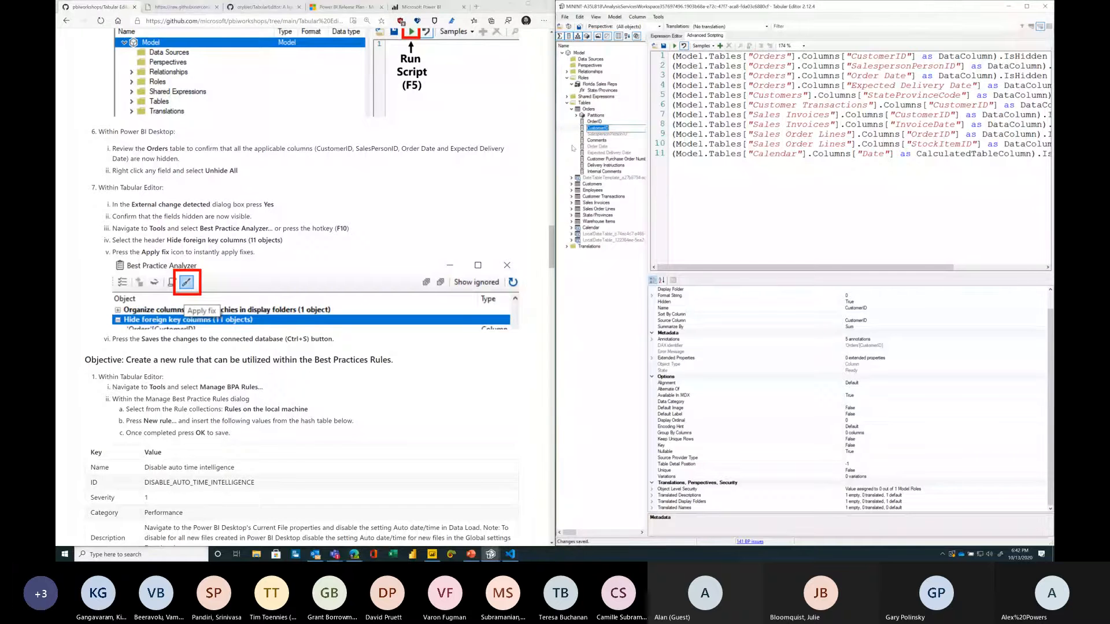
pyautogui.click(430, 555)
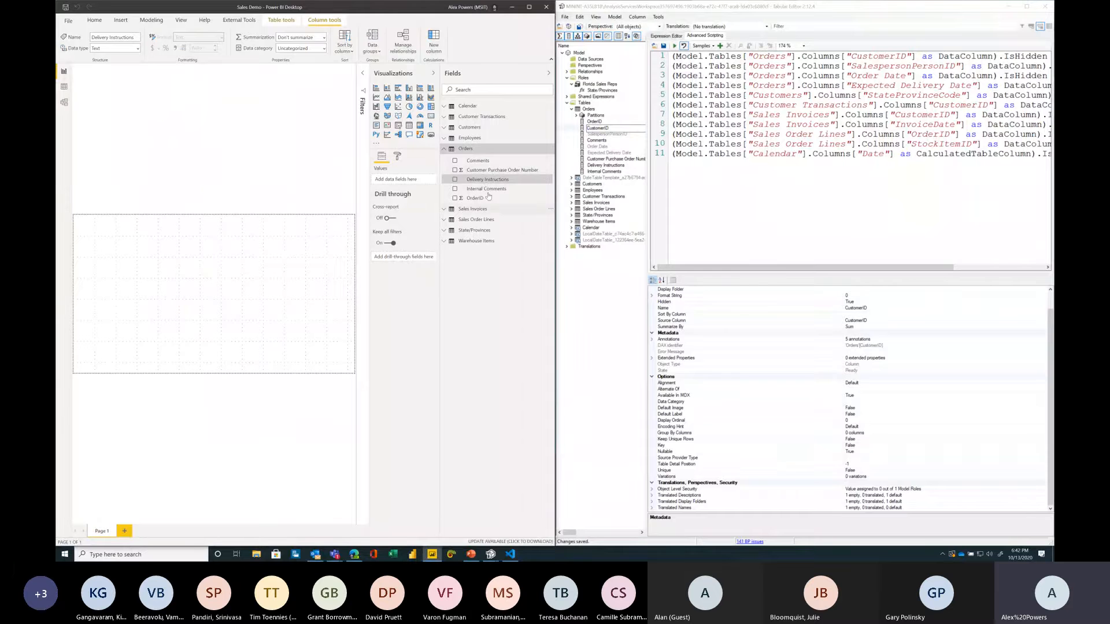
# Step: Delete the Calendar line from the end of the script in the Advanced Scripting editor
pyautogui.click(756, 200)
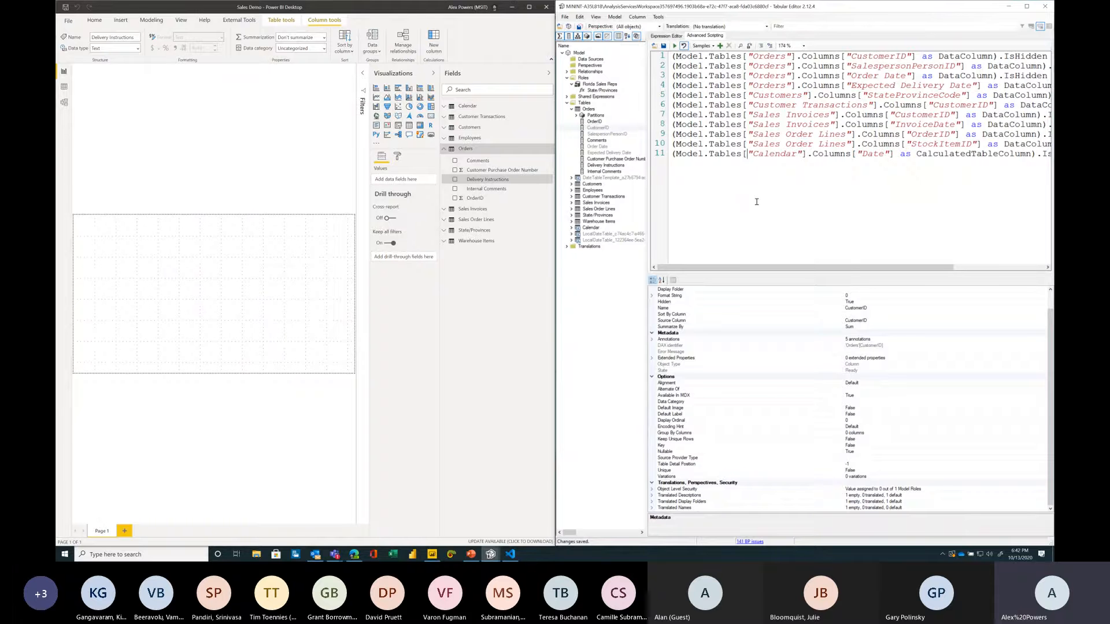
pyautogui.moveTo(665, 144); pyautogui.dragTo(808, 154)
pyautogui.hotkey('shift', 'End')
pyautogui.press('Delete')
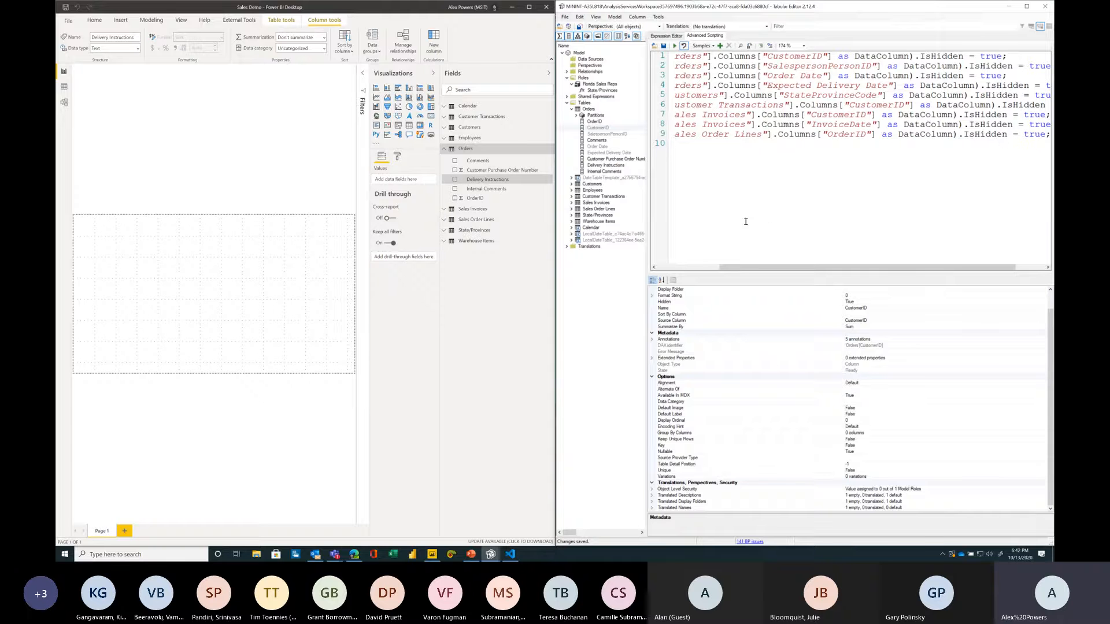
# Step: Reopen the Best Practice Analyzer and expand the remaining rule groups to review their violations
pyautogui.moveTo(490, 553)
pyautogui.click(521, 523)
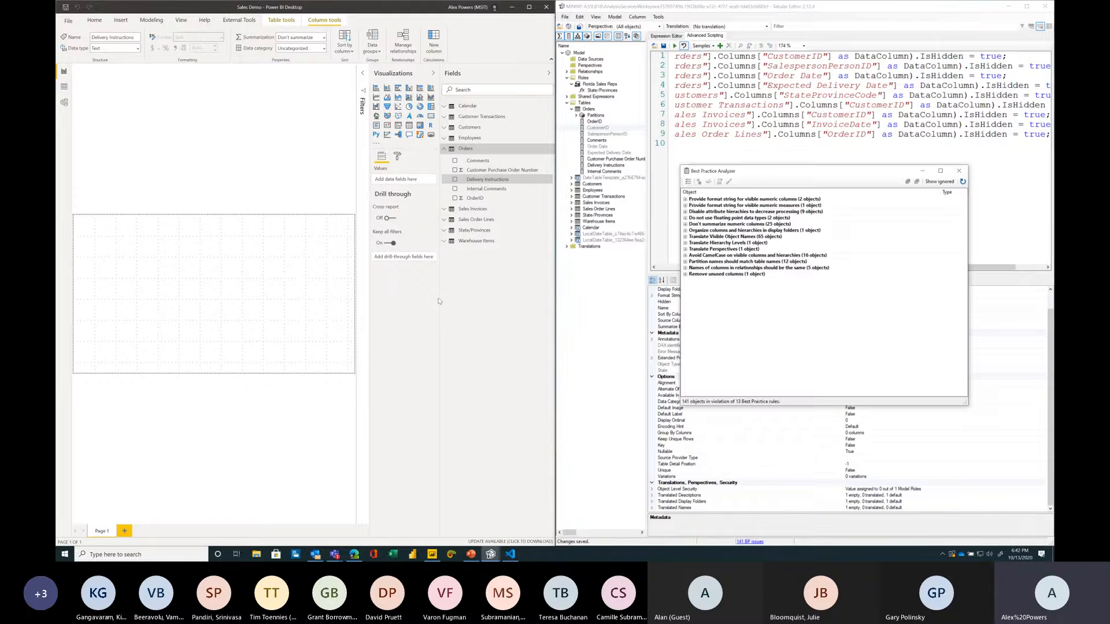
pyautogui.doubleClick(694, 200)
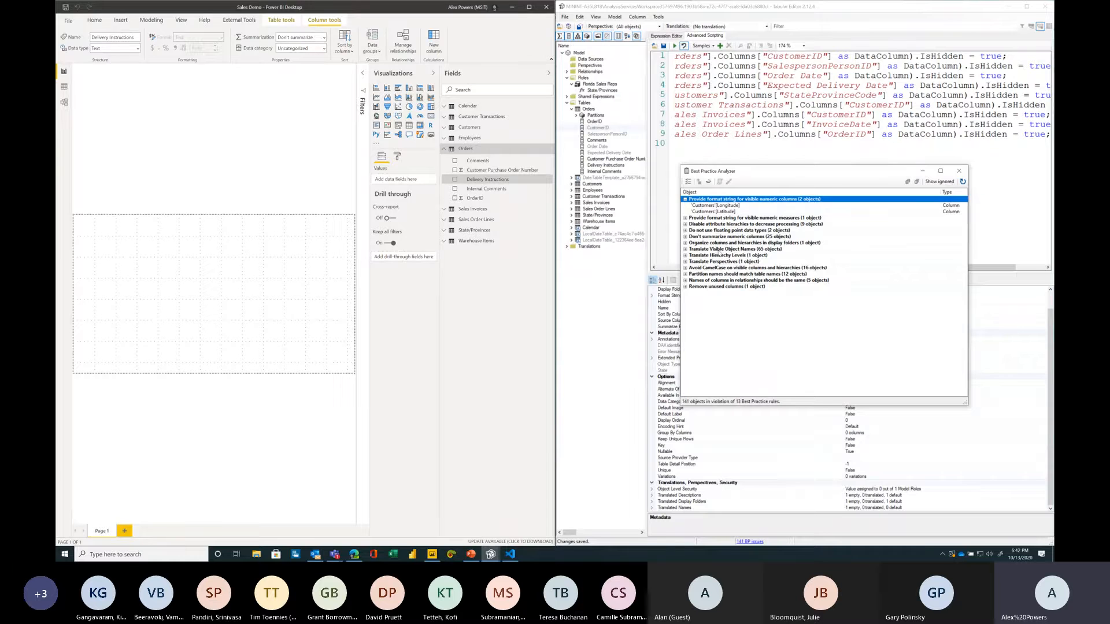
pyautogui.click(720, 250)
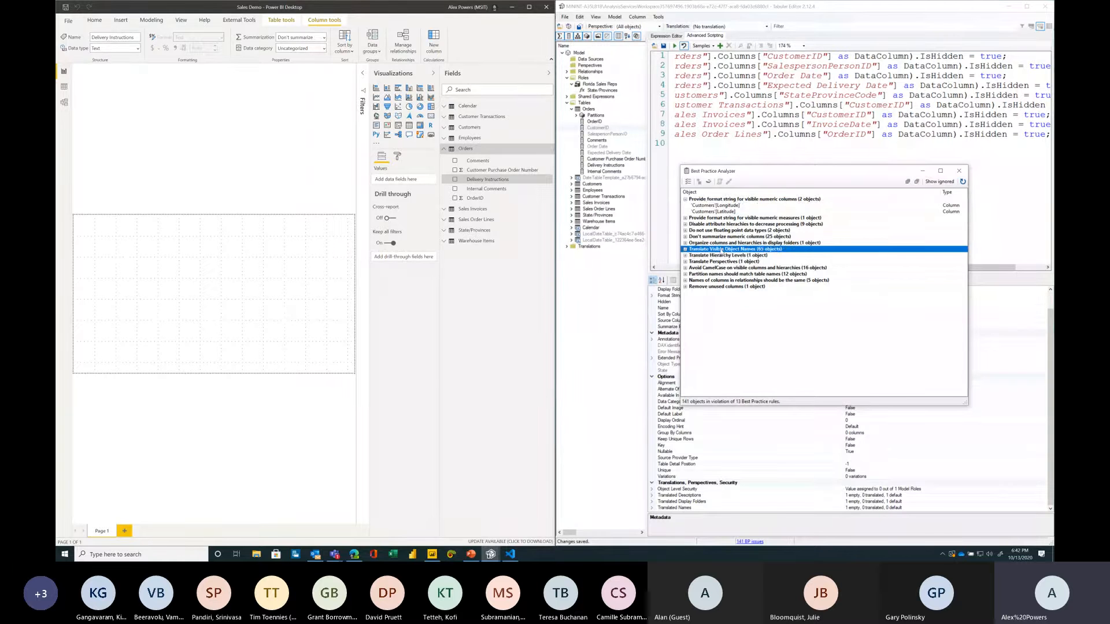
pyautogui.click(732, 243)
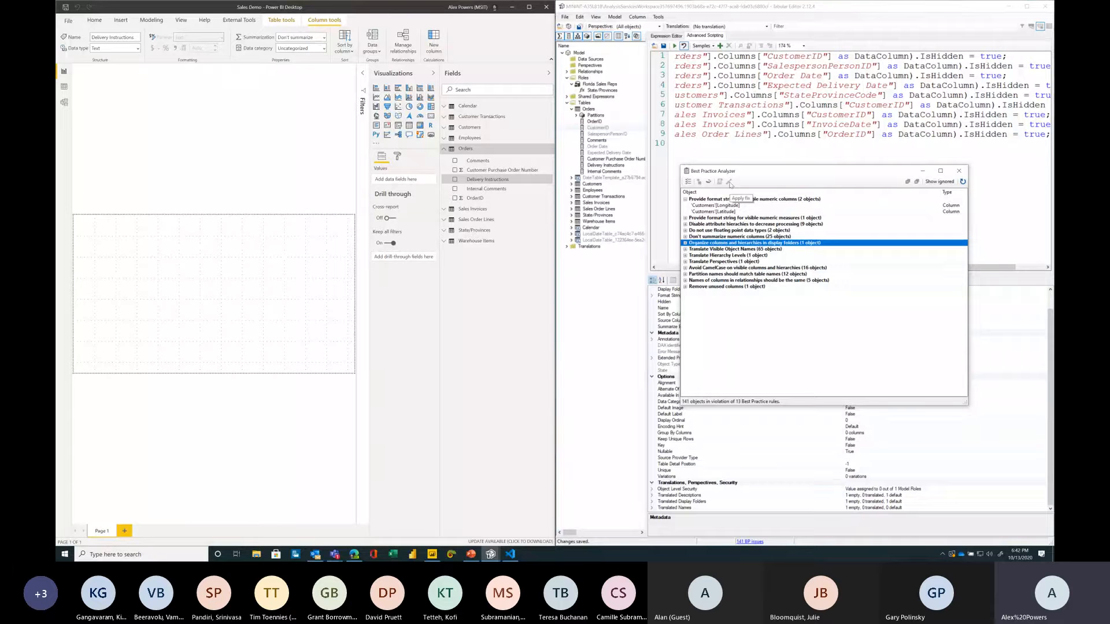
pyautogui.click(739, 150)
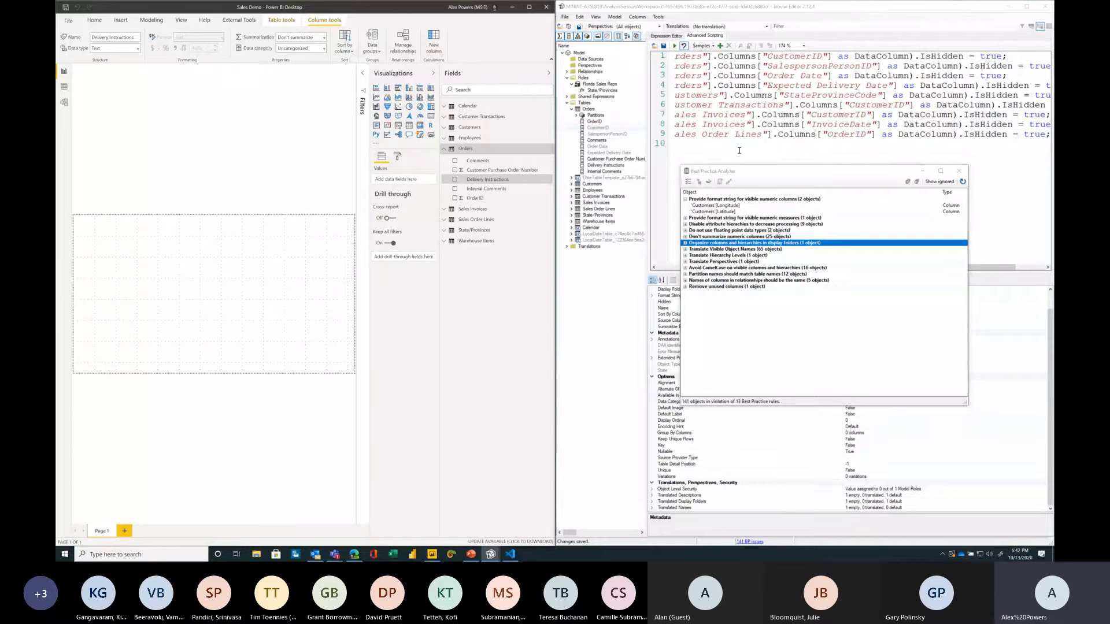
# Step: Read the instructions for creating a new Best Practice rule and close the Best Practice Analyzer
pyautogui.click(510, 10)
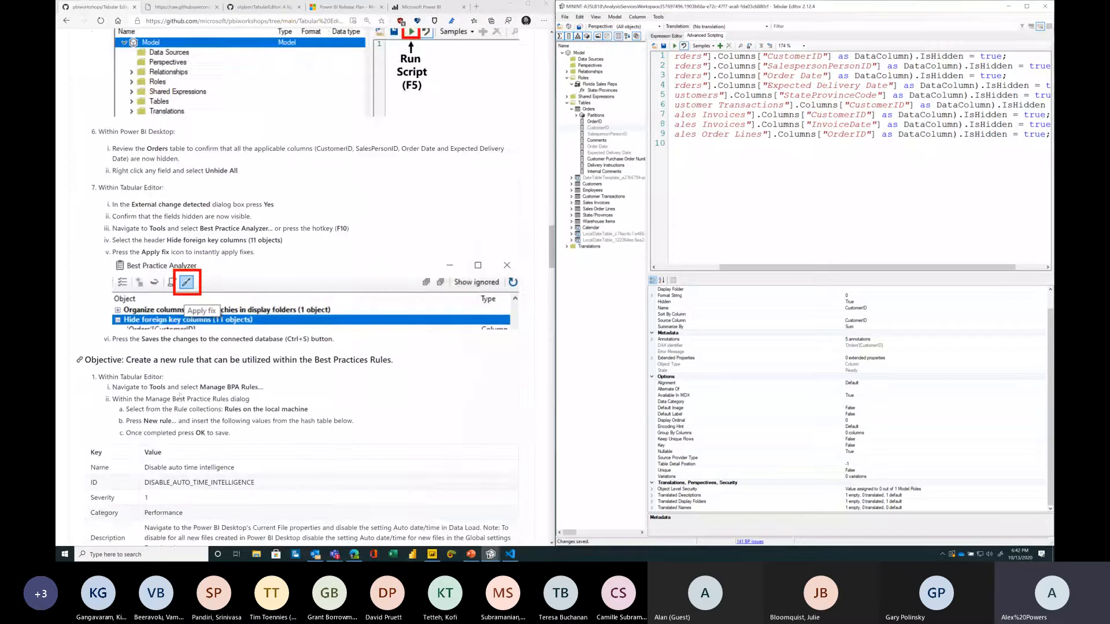
pyautogui.scroll(-2, 391, 250)
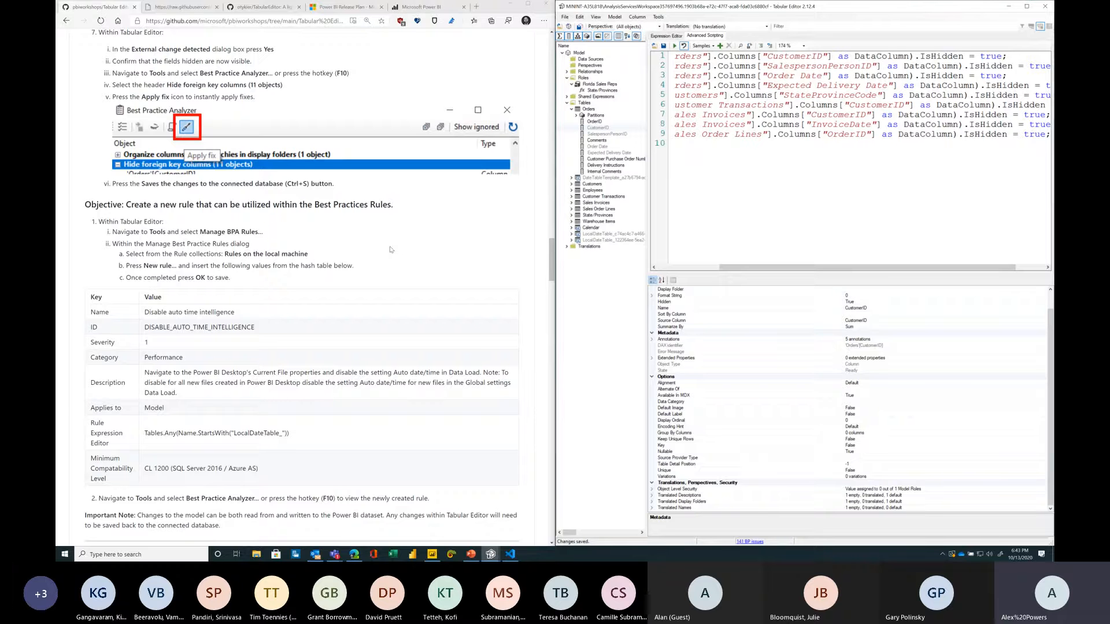
pyautogui.scroll(-1, 376, 232)
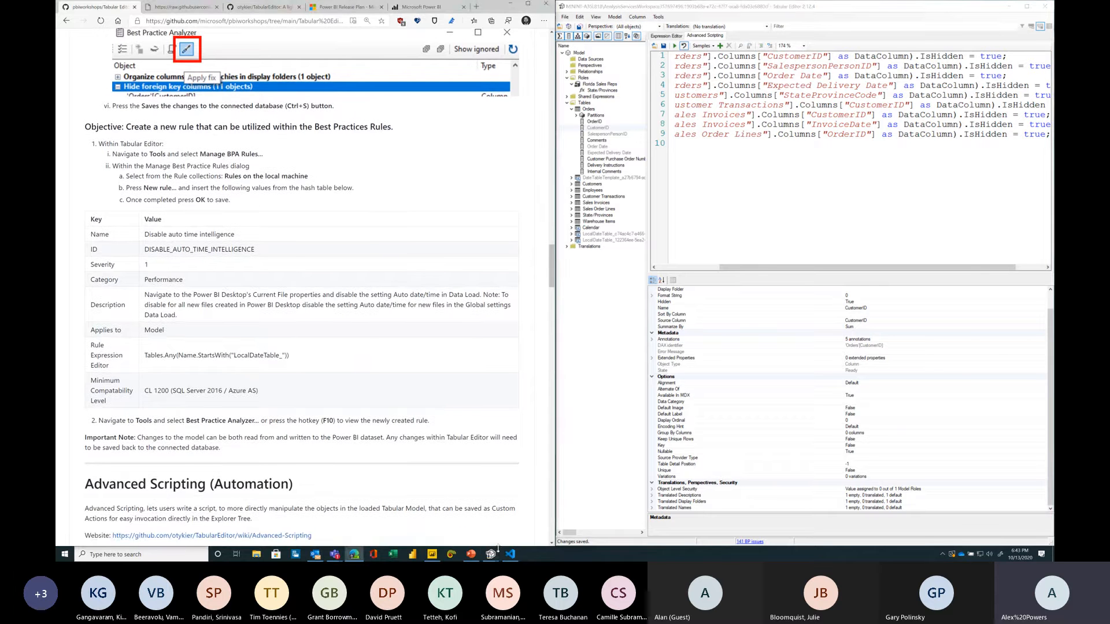
pyautogui.moveTo(493, 546)
pyautogui.click(514, 521)
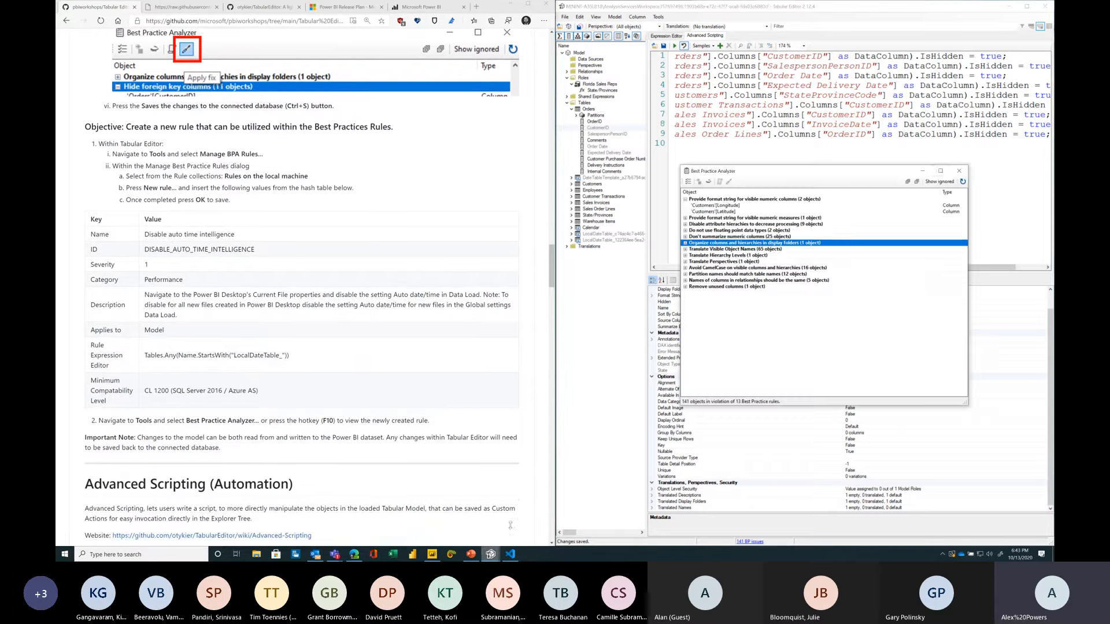
pyautogui.click(963, 170)
# Step: Open Manage BPA Rules and start a new rule in the Rules on the local machine collection
pyautogui.click(657, 17)
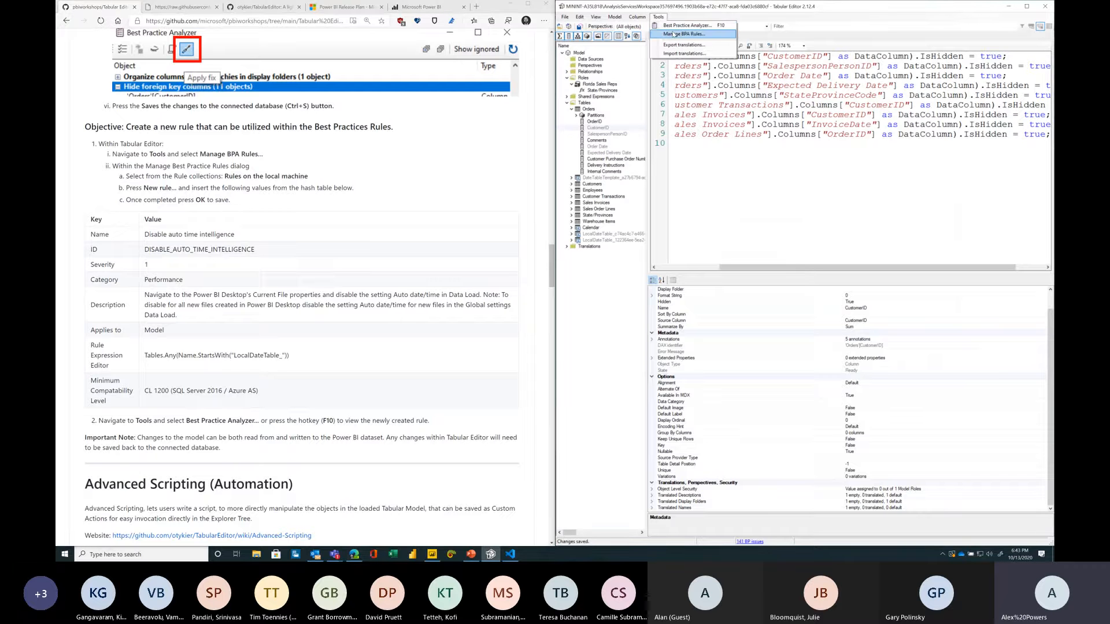
pyautogui.click(674, 34)
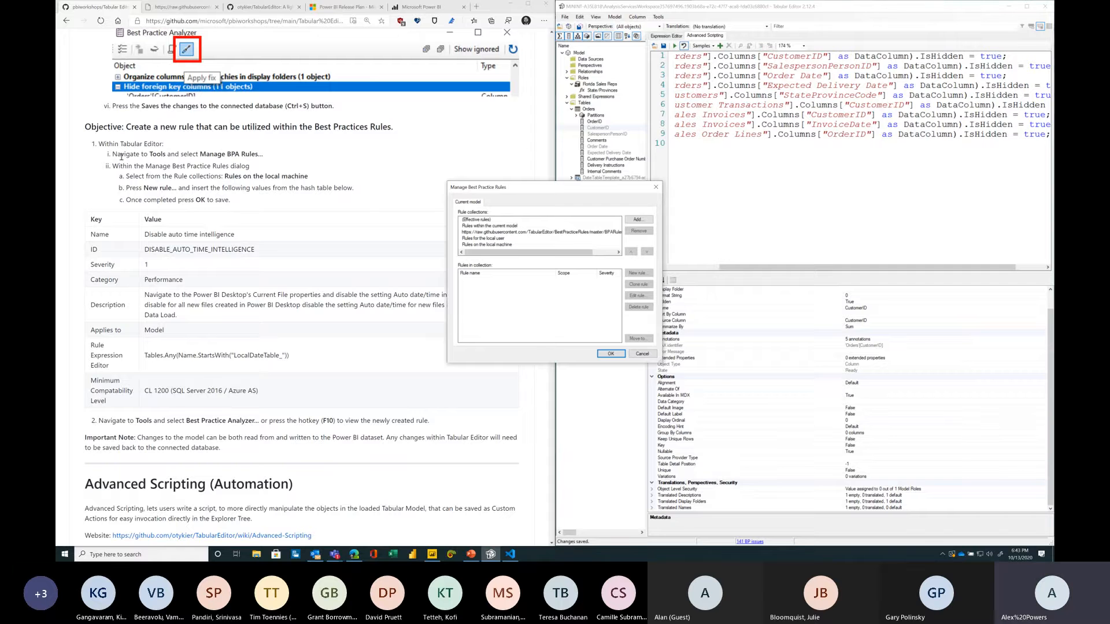
pyautogui.click(487, 244)
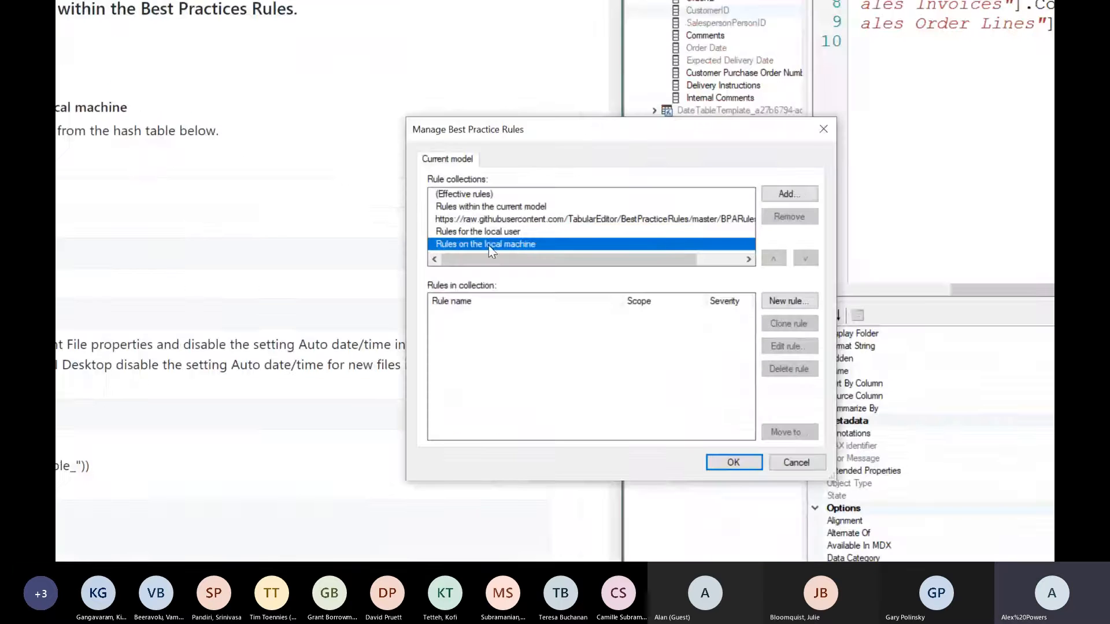
pyautogui.click(787, 300)
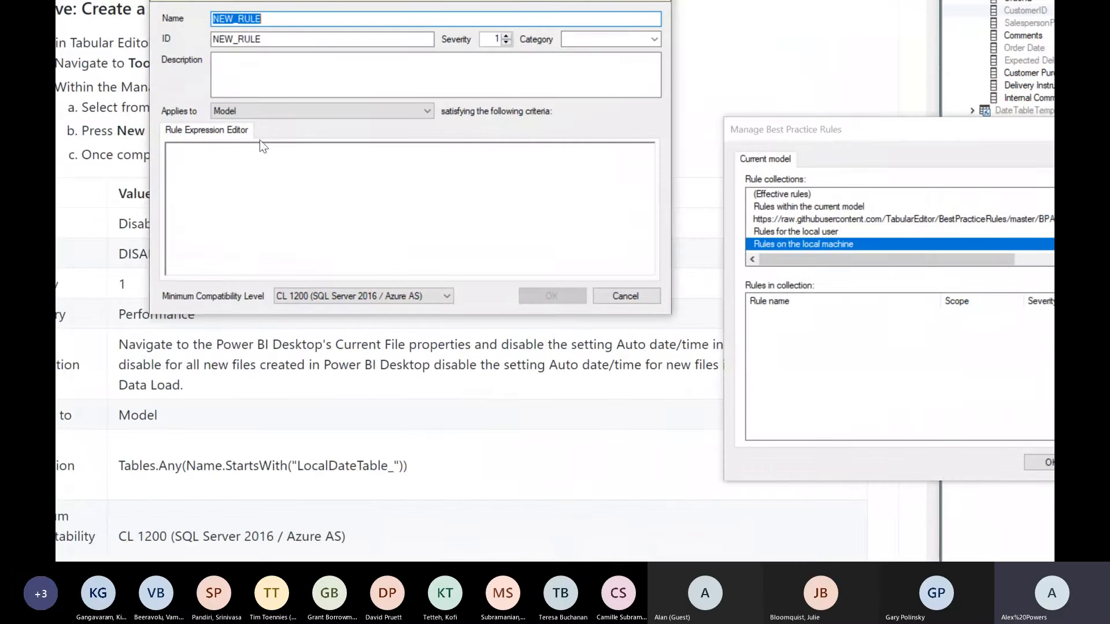
# Step: Name the new rule Disable auto time intelligence and set its category to Performance
pyautogui.write('D')
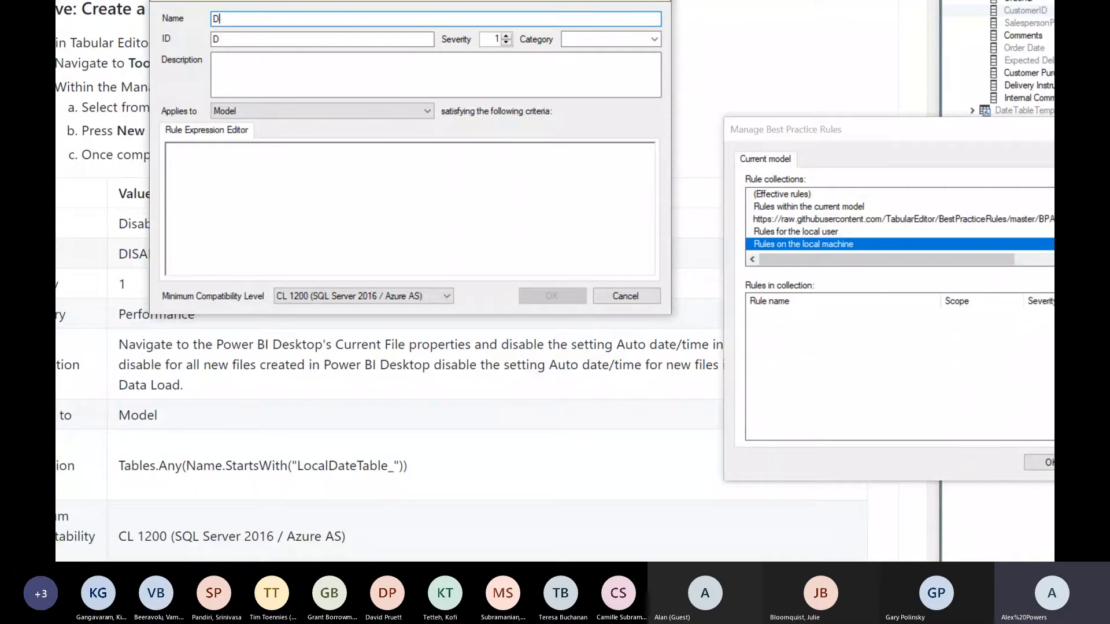
pyautogui.write('isable auto time i')
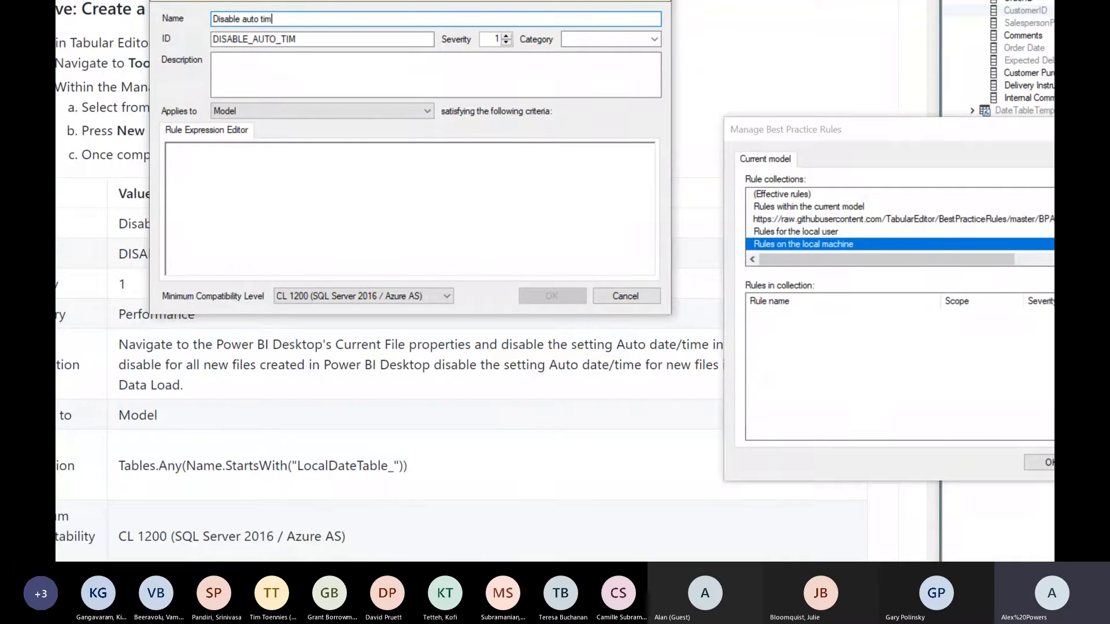
pyautogui.write('ntelligence')
pyautogui.press('Tab')
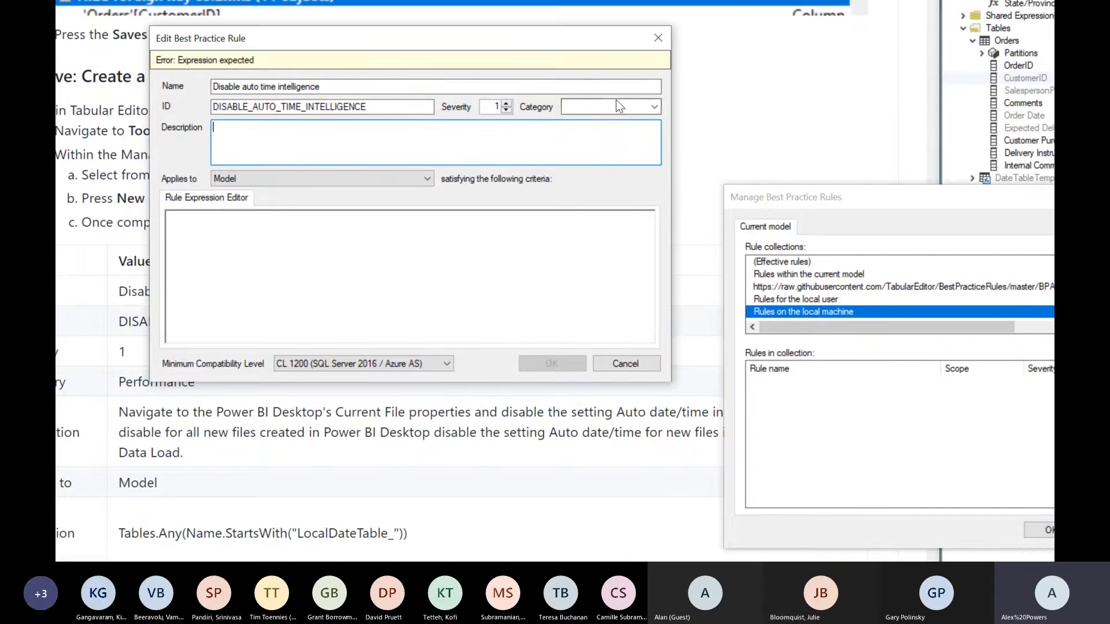
pyautogui.click(654, 107)
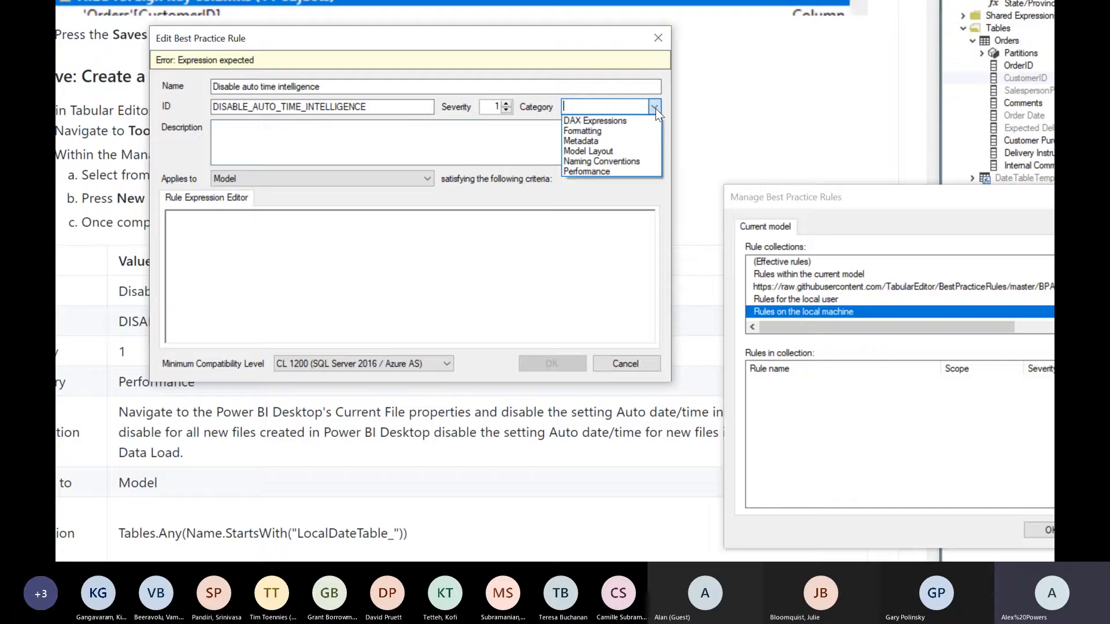
pyautogui.click(590, 171)
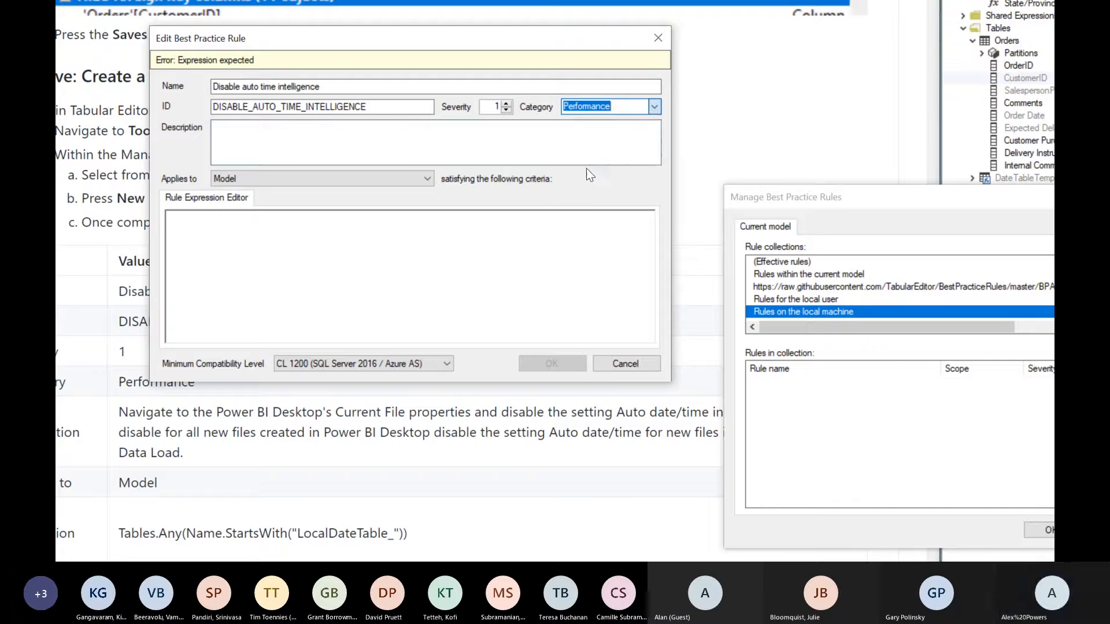
# Step: Copy the rule description text from the workshop instructions and paste it into the rule's Description
pyautogui.click(388, 151)
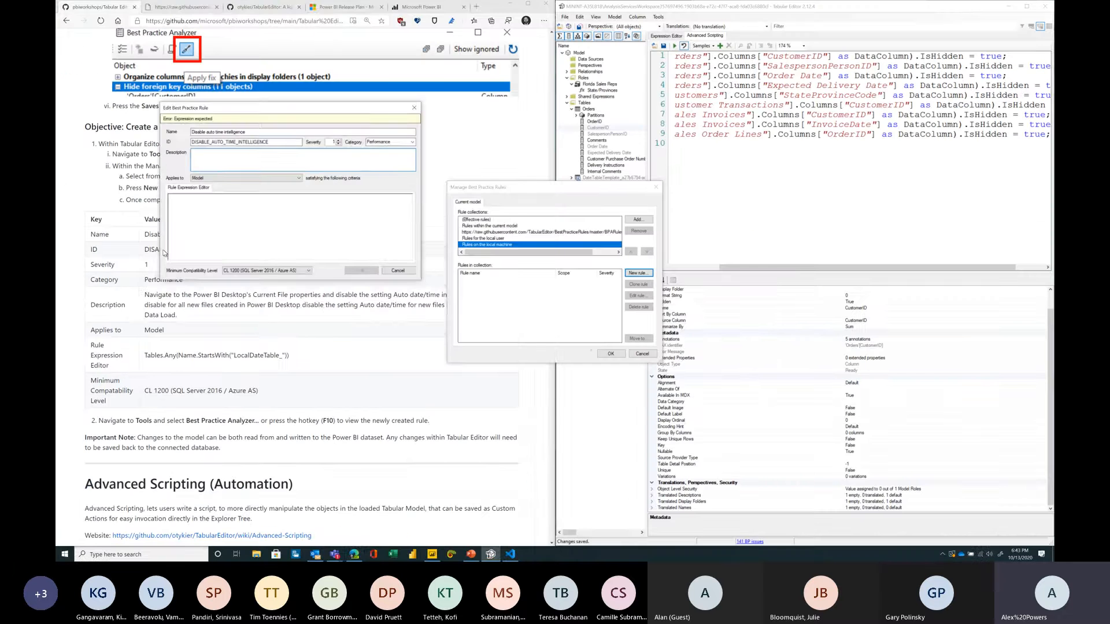
pyautogui.tripleClick(148, 295)
pyautogui.hotkey('ctrl', 'c')
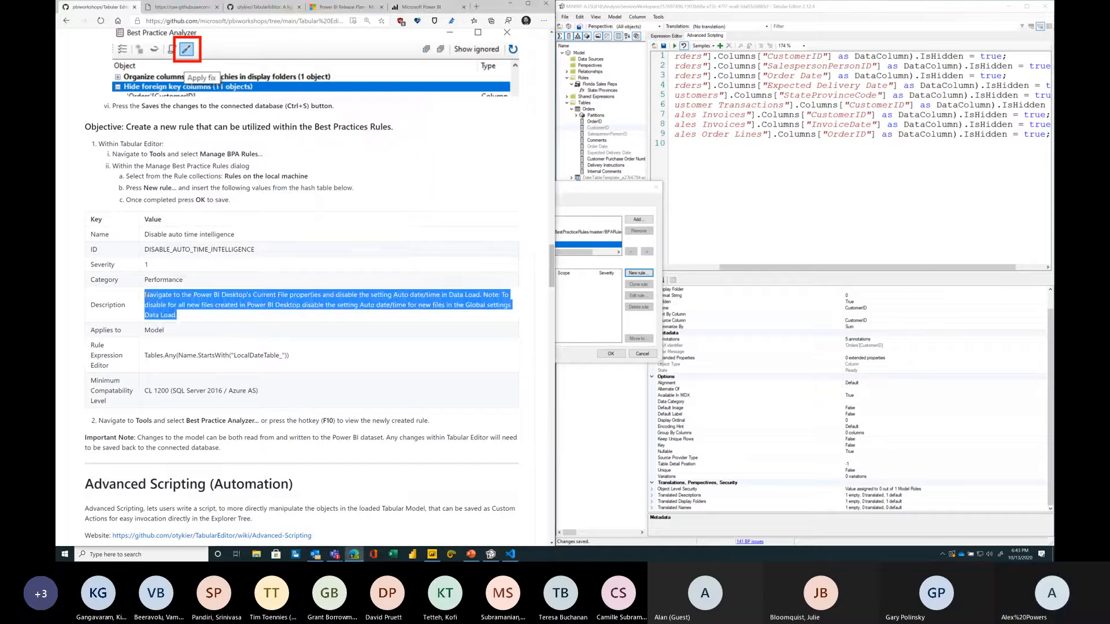
pyautogui.click(490, 554)
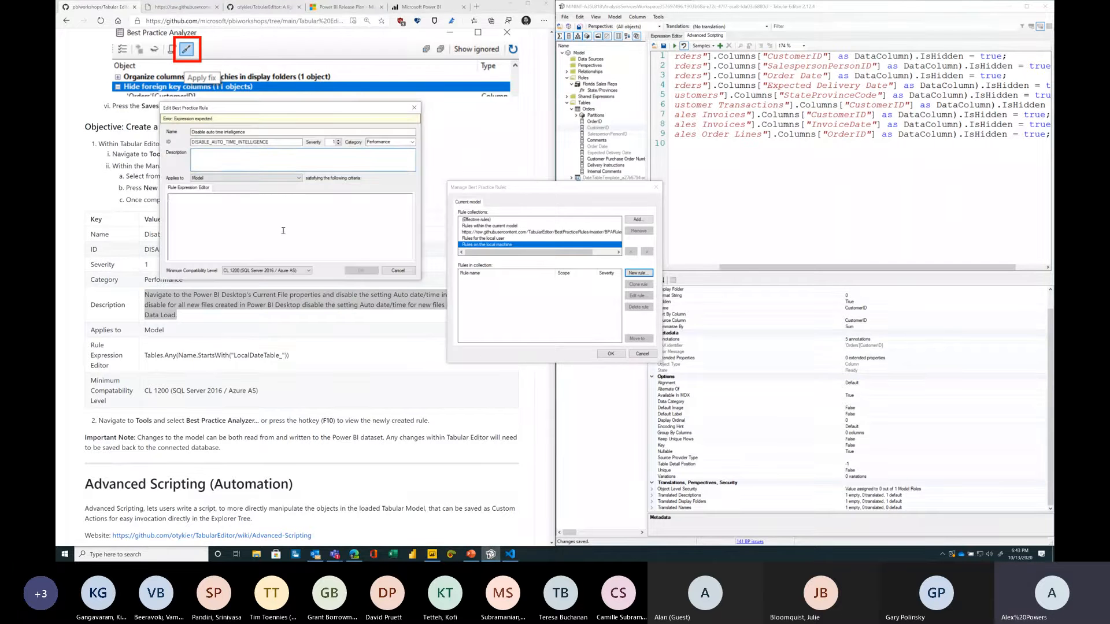
pyautogui.click(232, 159)
pyautogui.hotkey('ctrl', 'v')
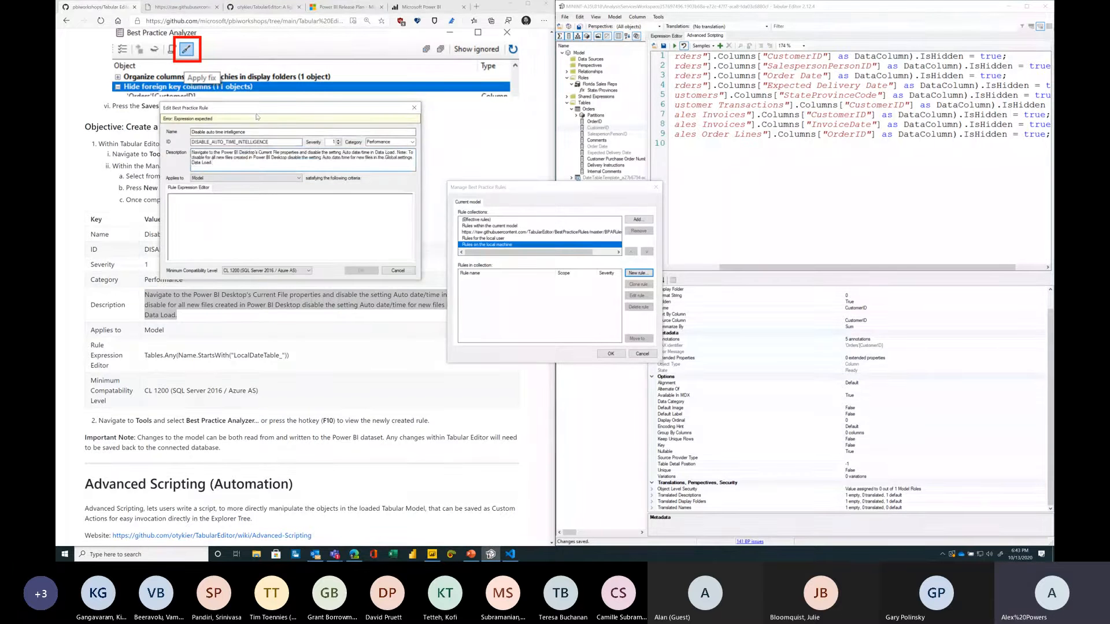
# Step: Enter the rule expression Tables.Any(Name.StartsWith("LocalDateTable_"))
pyautogui.moveTo(235, 109); pyautogui.dragTo(218, 138)
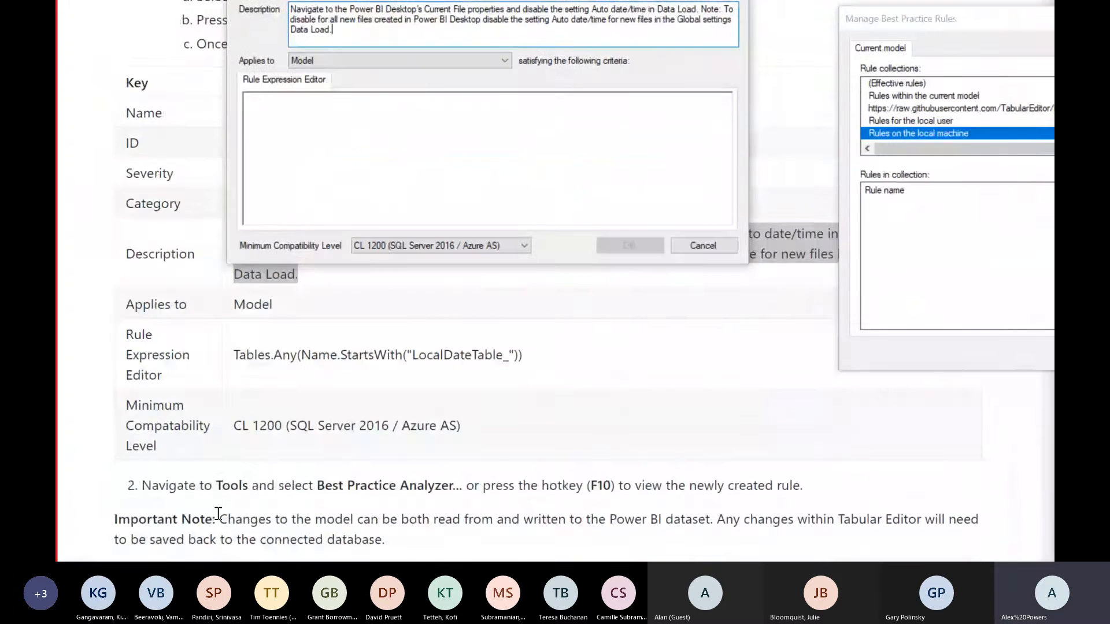
pyautogui.click(293, 133)
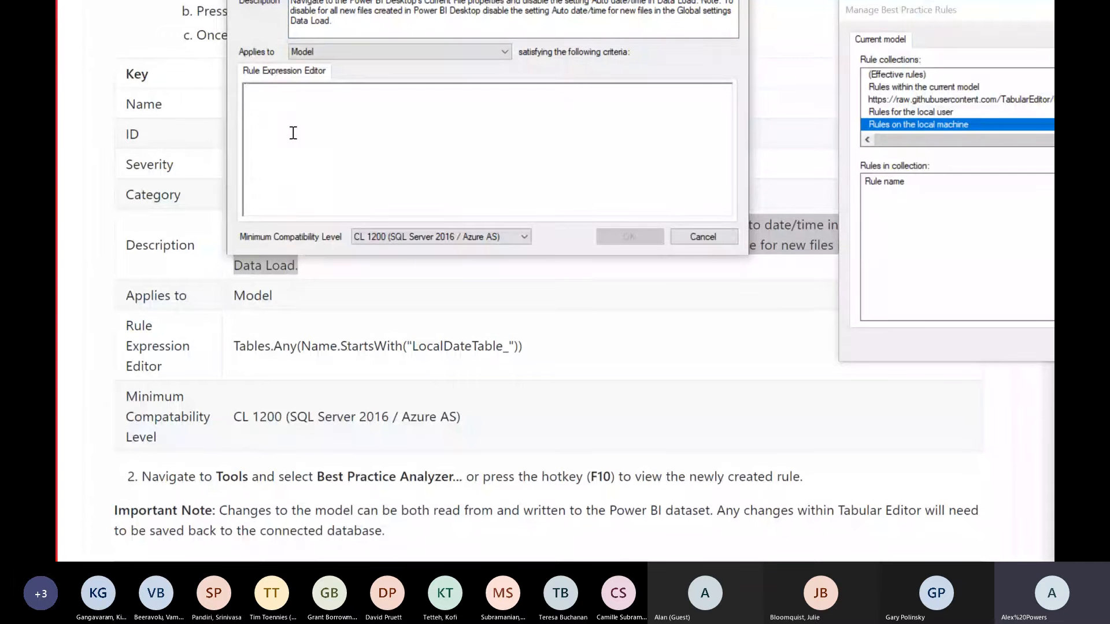
pyautogui.write('Tables.Any(')
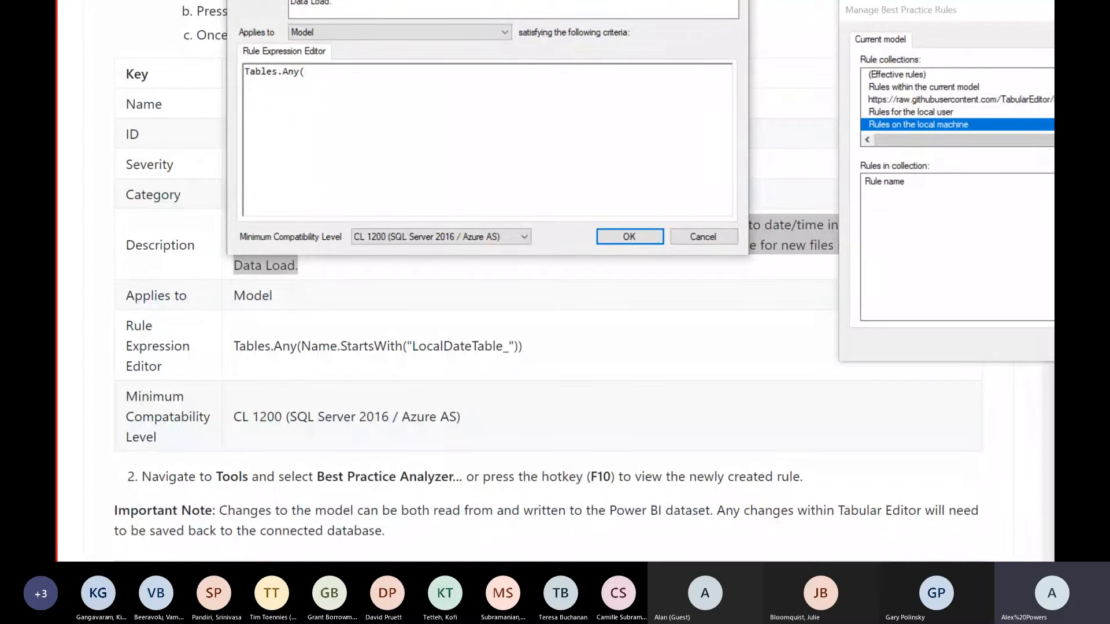
pyautogui.write('Name.StartsWith')
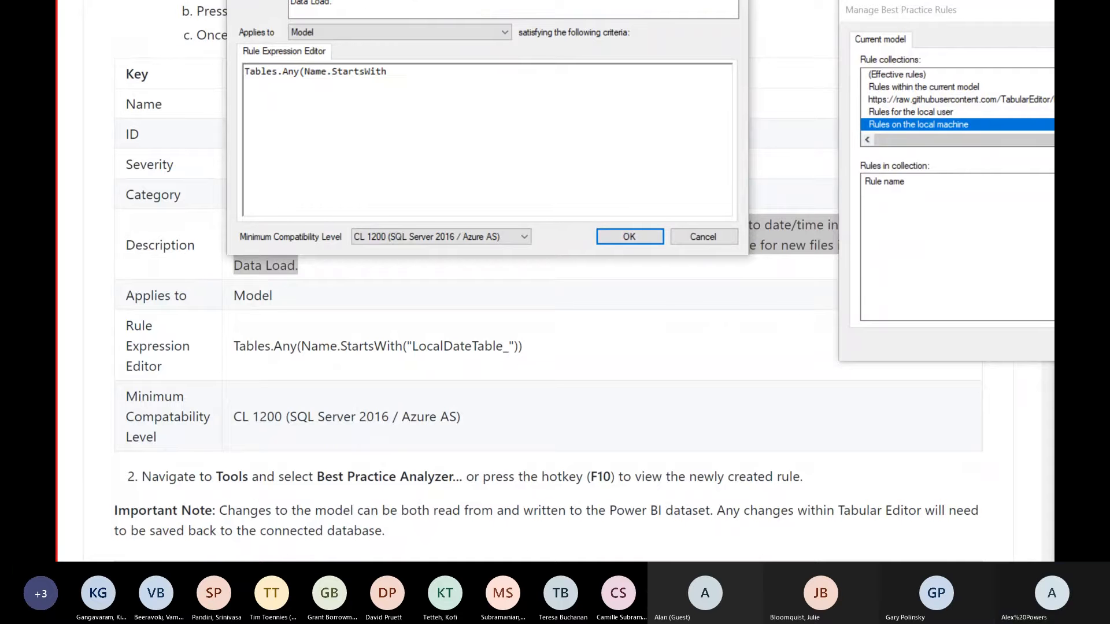
pyautogui.write('("')
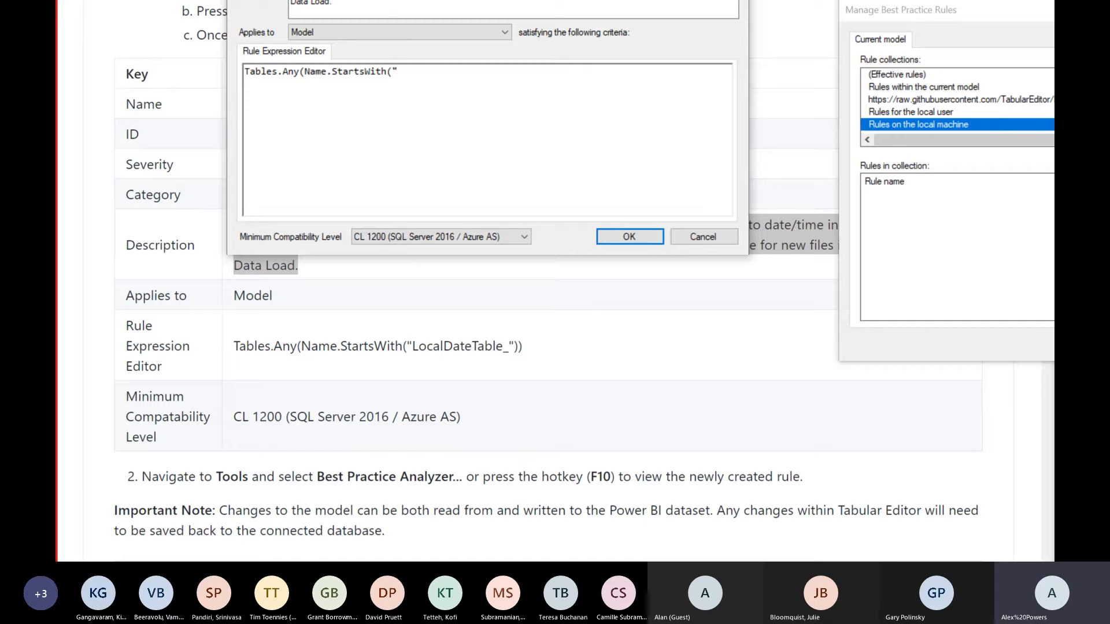
pyautogui.write('LocalDateTable_')
pyautogui.write('"))')
# Step: Set the minimum compatibility level to CL 1200 (SQL Server 2016 / Azure AS) and save the rule
pyautogui.click(478, 236)
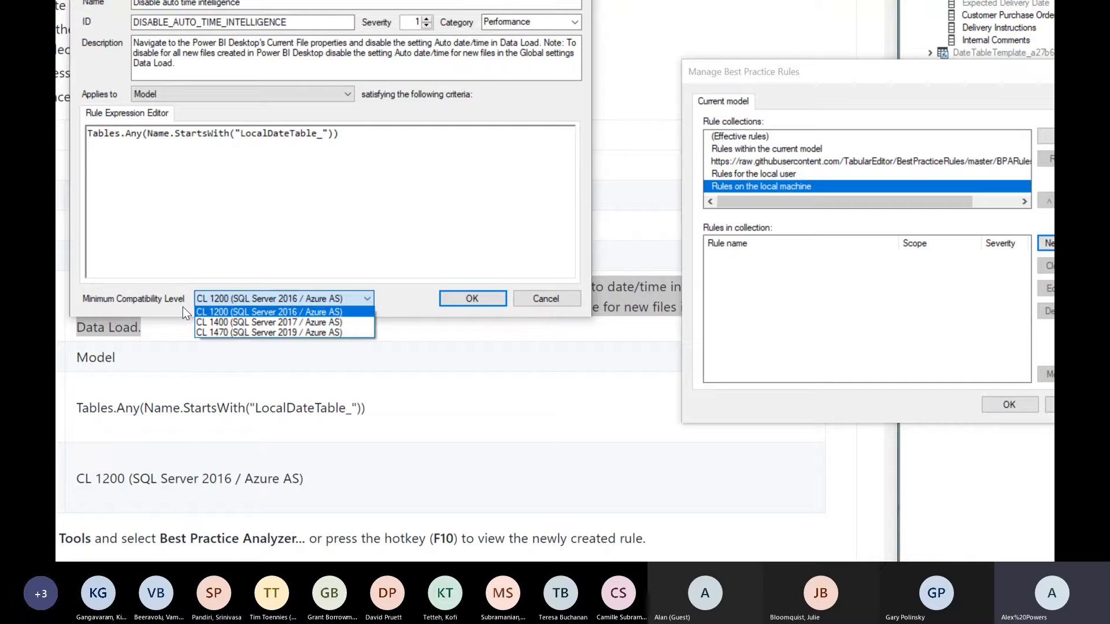
pyautogui.click(262, 313)
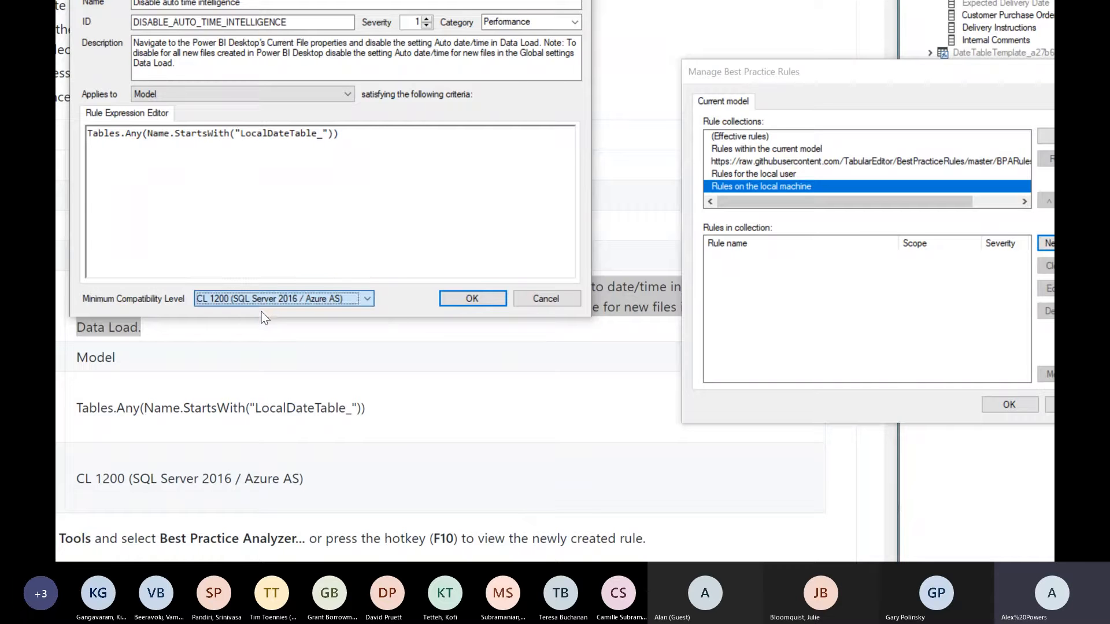
pyautogui.click(471, 298)
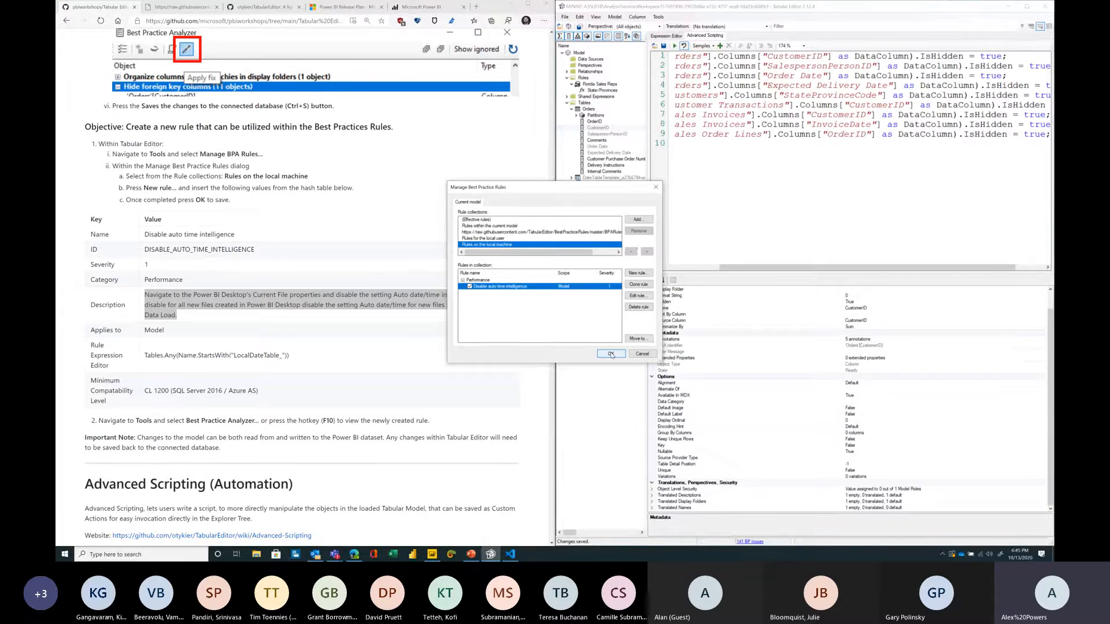
# Step: Close Manage BPA Rules and open the Best Practice Analyzer to view the new rule
pyautogui.click(611, 354)
pyautogui.click(657, 17)
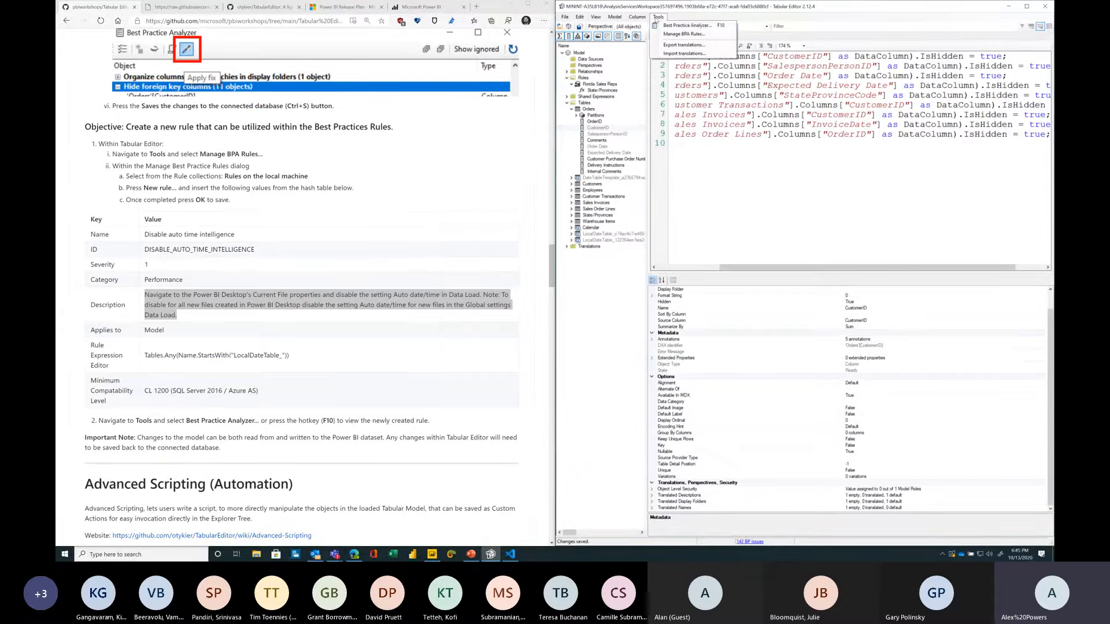
pyautogui.click(683, 25)
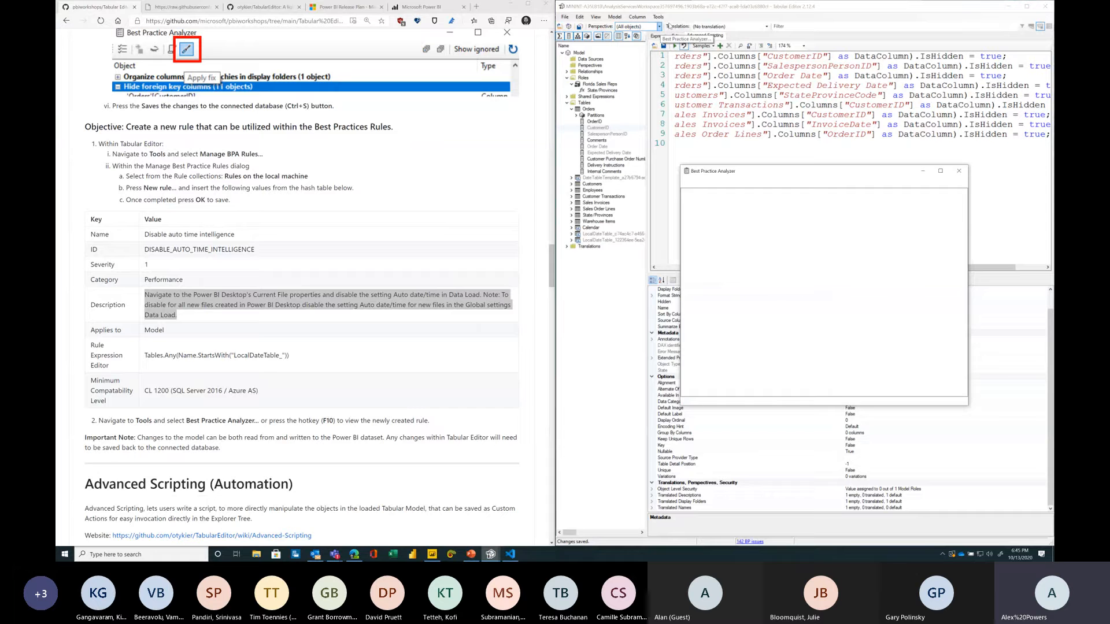
pyautogui.click(685, 199)
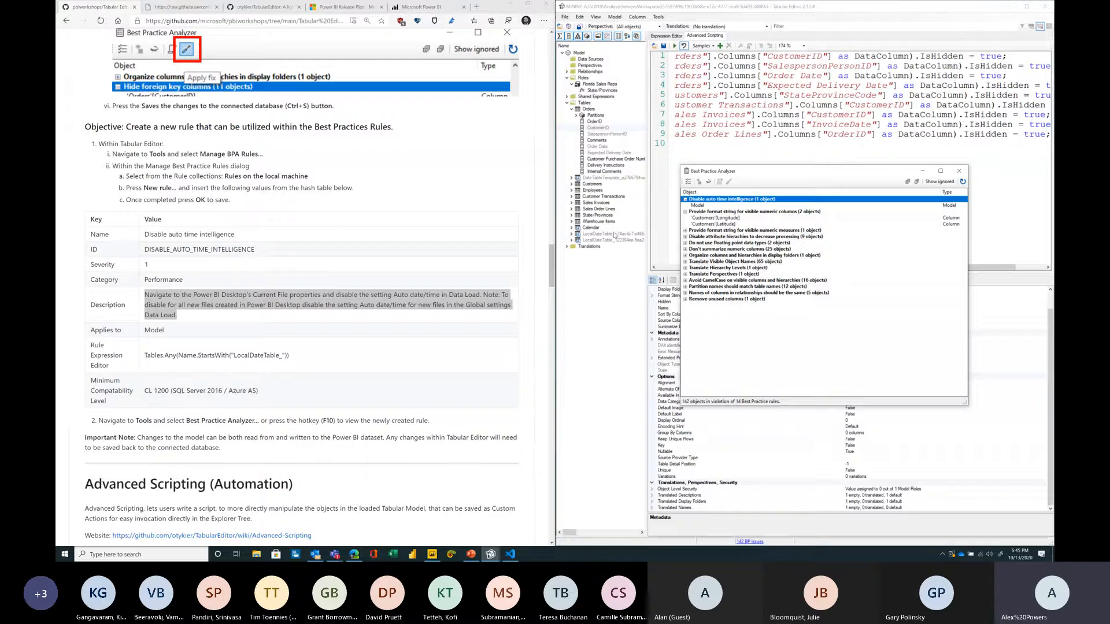
# Step: In Power BI Desktop, turn off Auto date/time in the current file's Data Load options and accept updating the model metadata
pyautogui.click(432, 553)
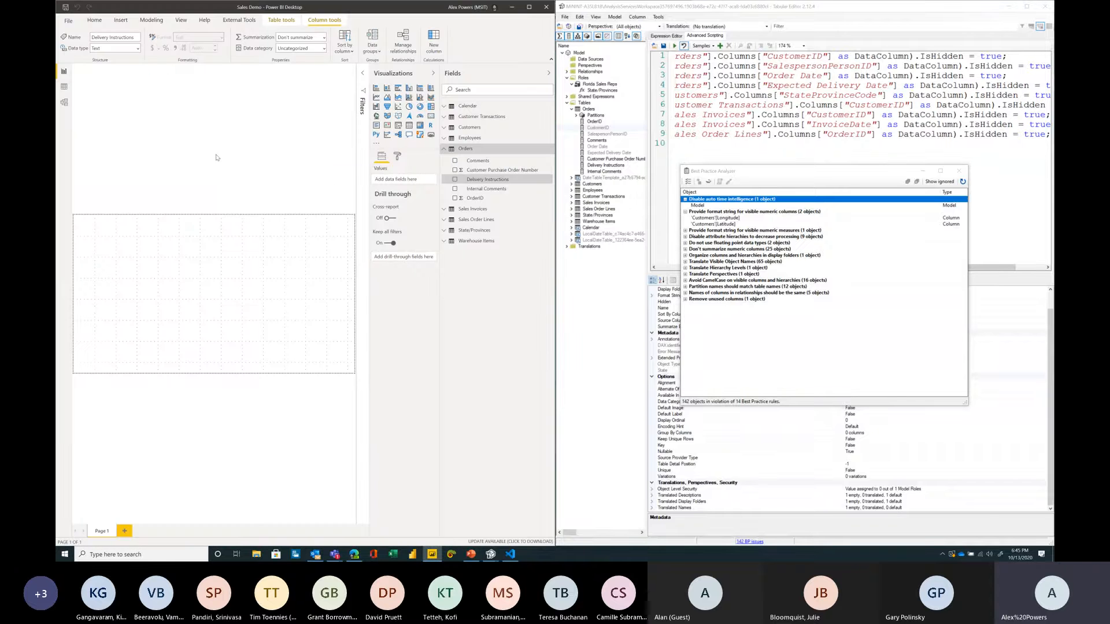
pyautogui.click(73, 25)
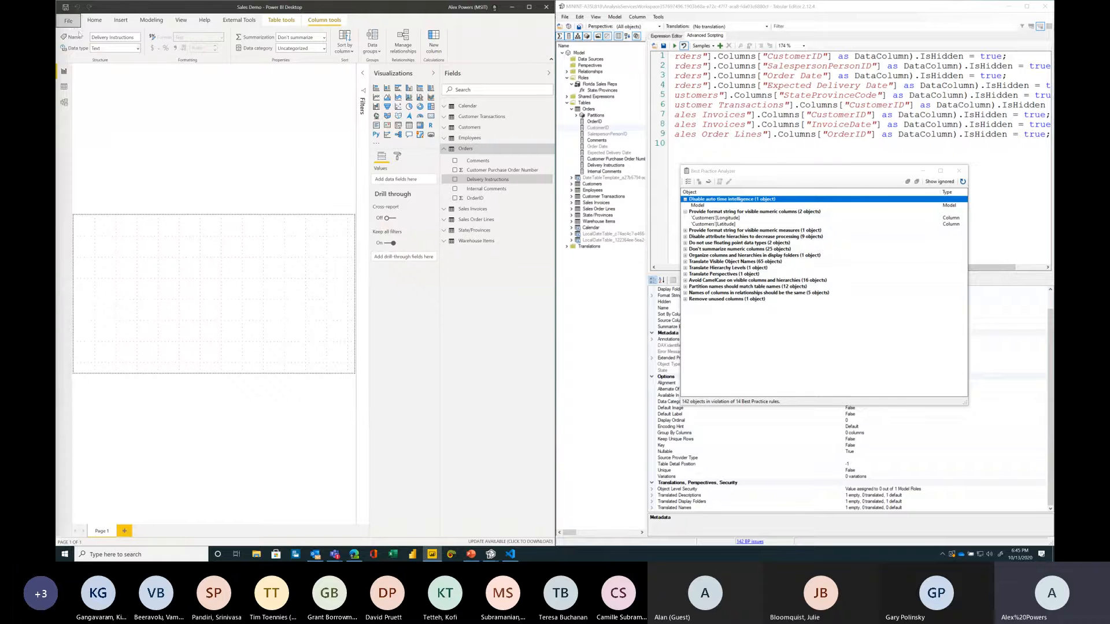
pyautogui.click(101, 145)
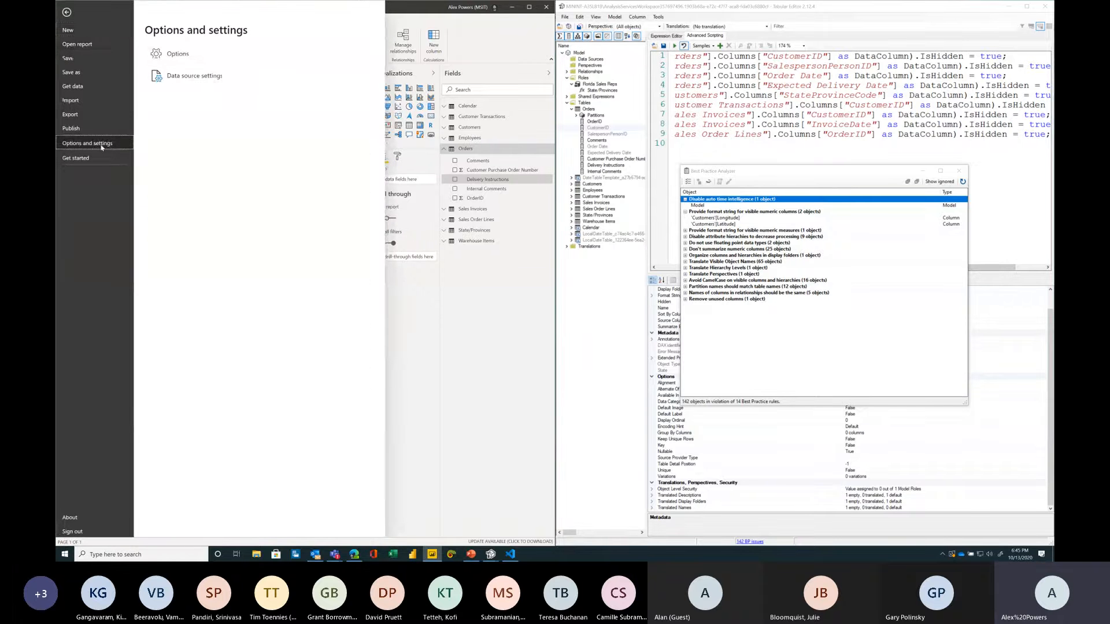
pyautogui.click(191, 54)
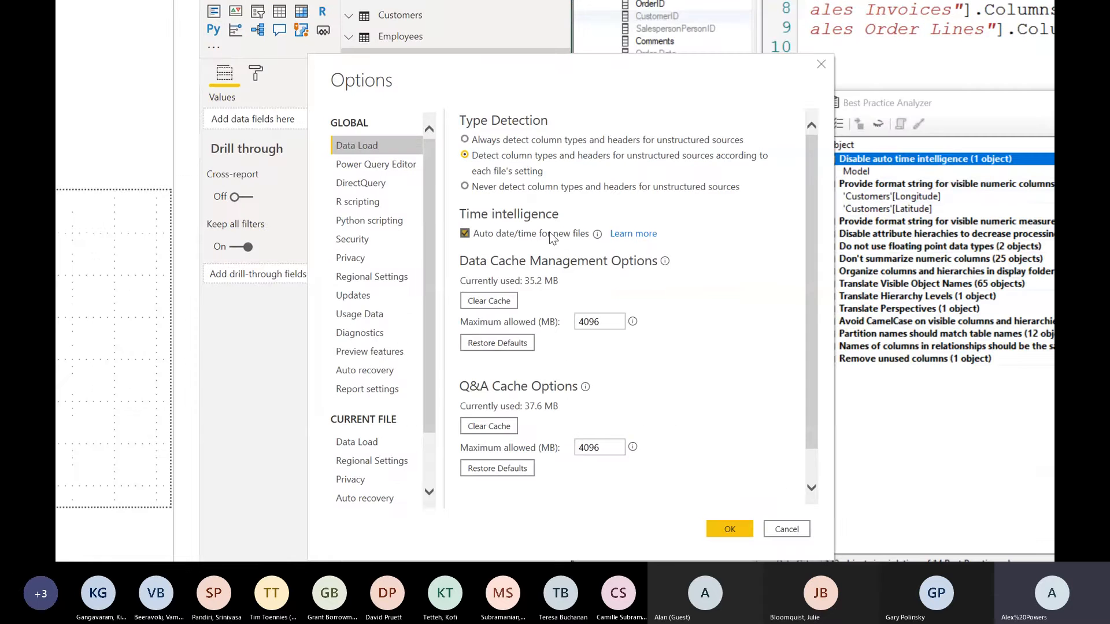
pyautogui.click(367, 436)
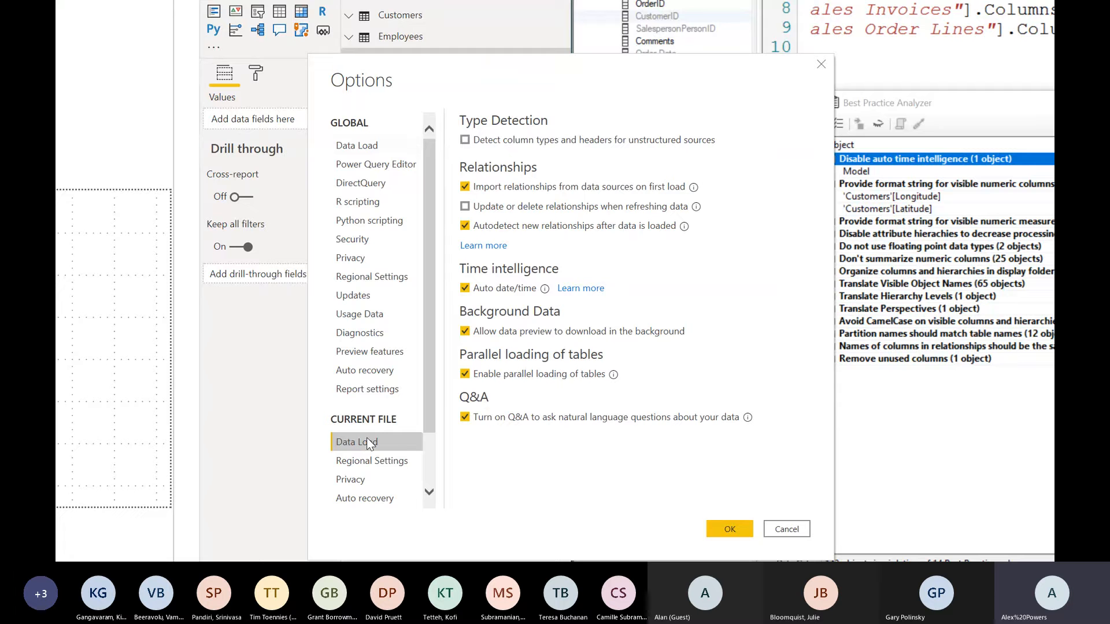
pyautogui.click(501, 293)
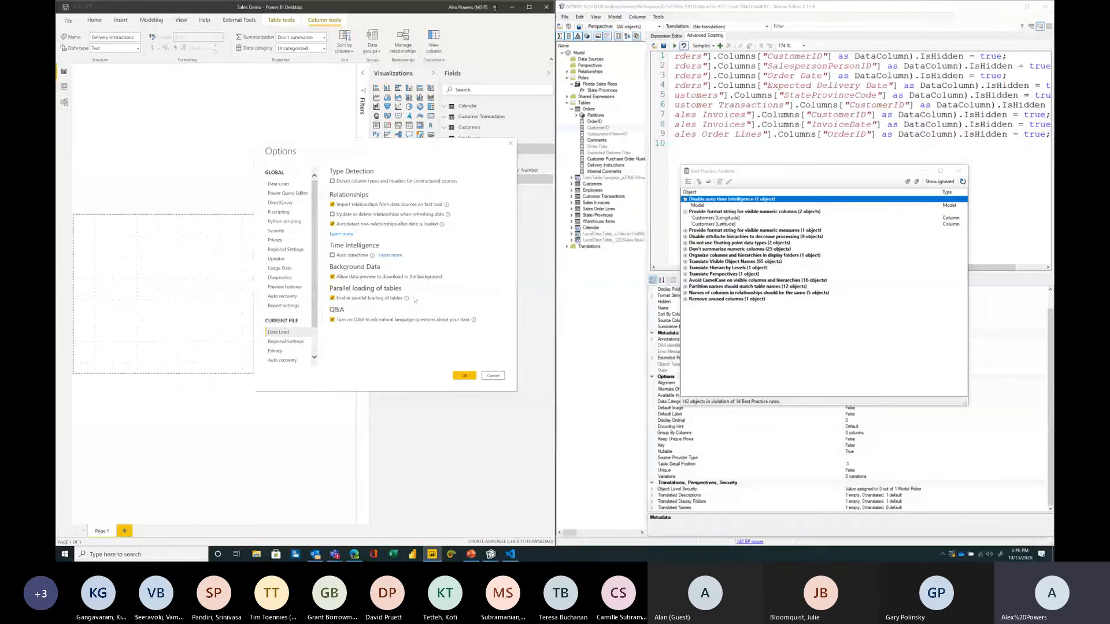
pyautogui.click(468, 378)
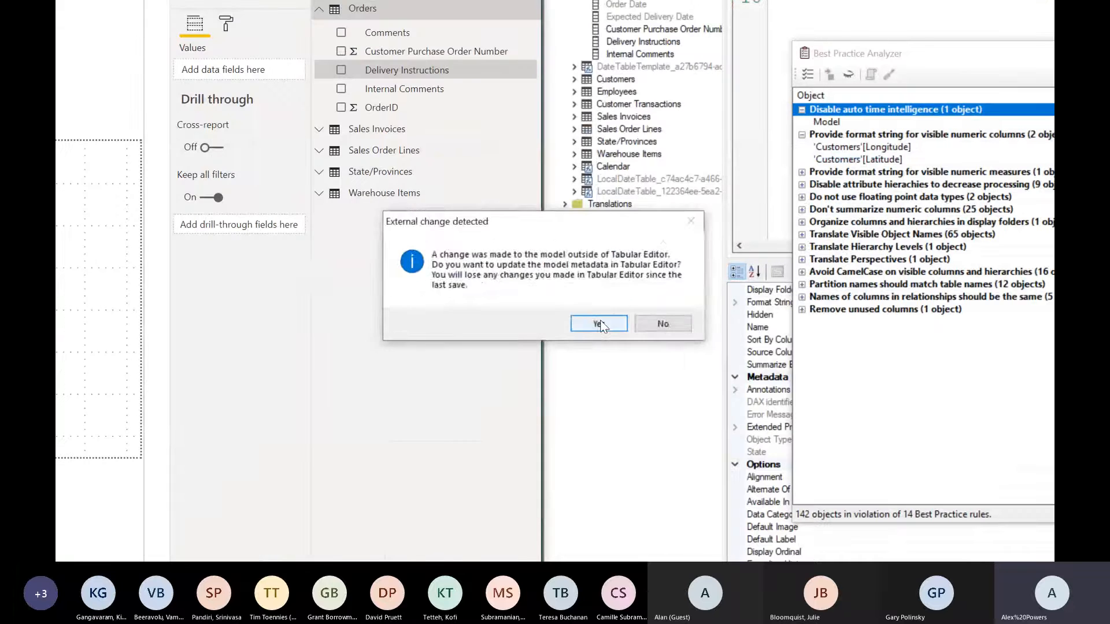
pyautogui.click(598, 324)
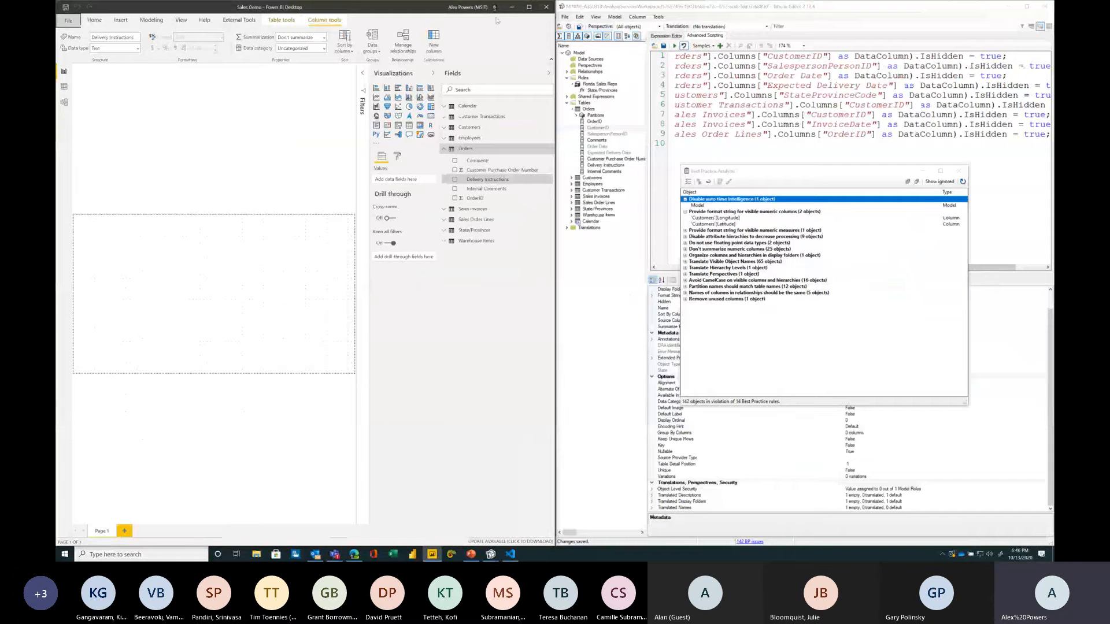
# Step: Close the extra browser tabs and return to the workshop instructions page
pyautogui.click(512, 7)
pyautogui.click(360, 356)
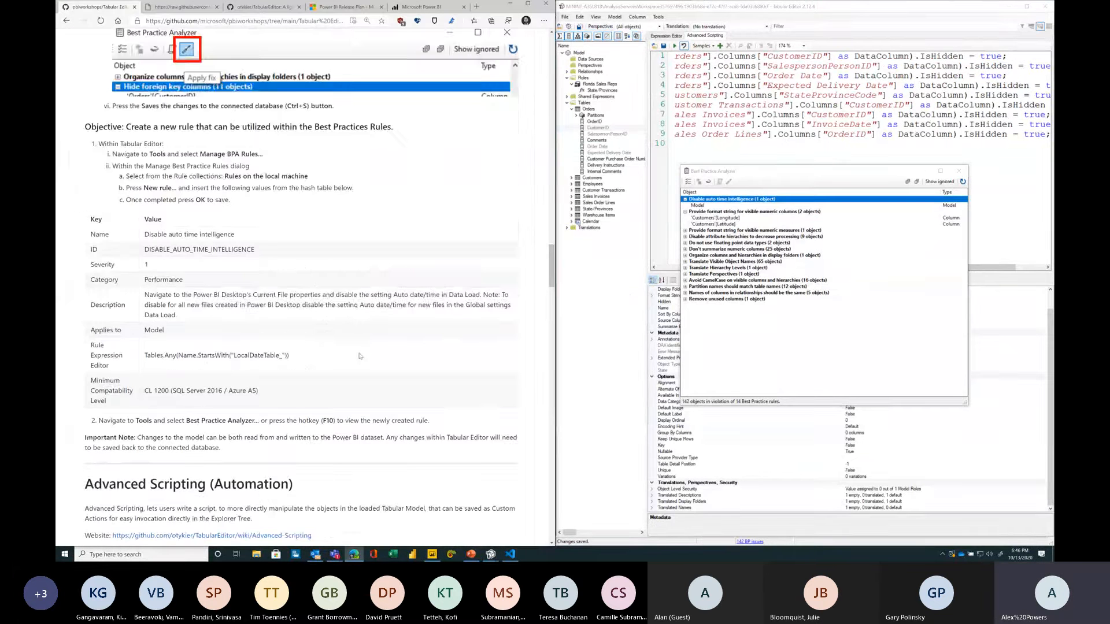
pyautogui.scroll(-3, 360, 356)
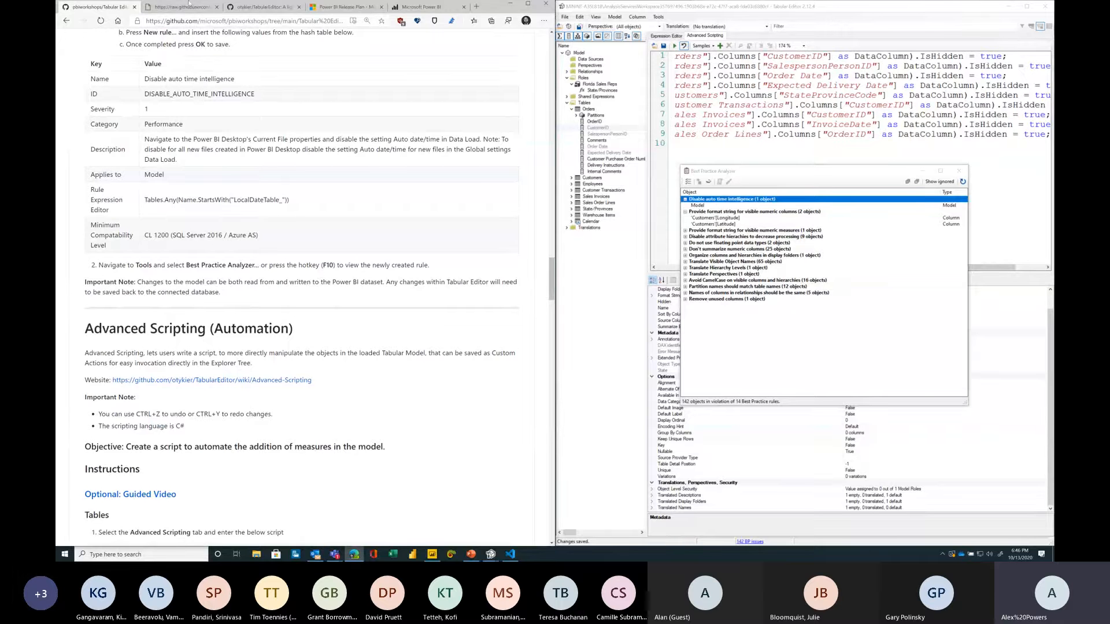
pyautogui.click(257, 8)
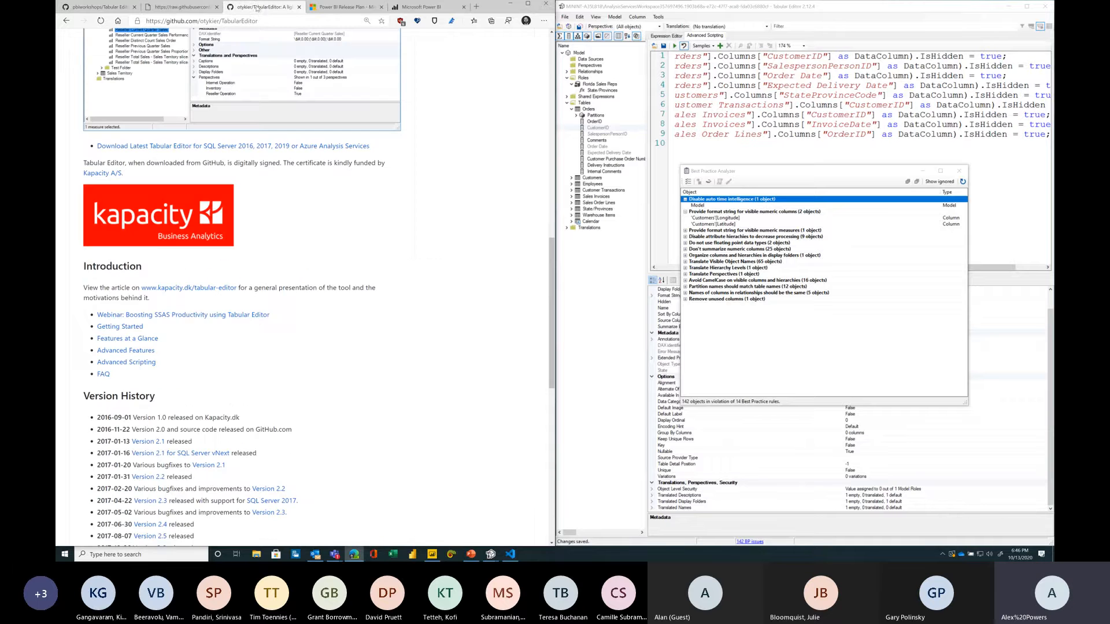
pyautogui.hotkey('ctrl', 'w')
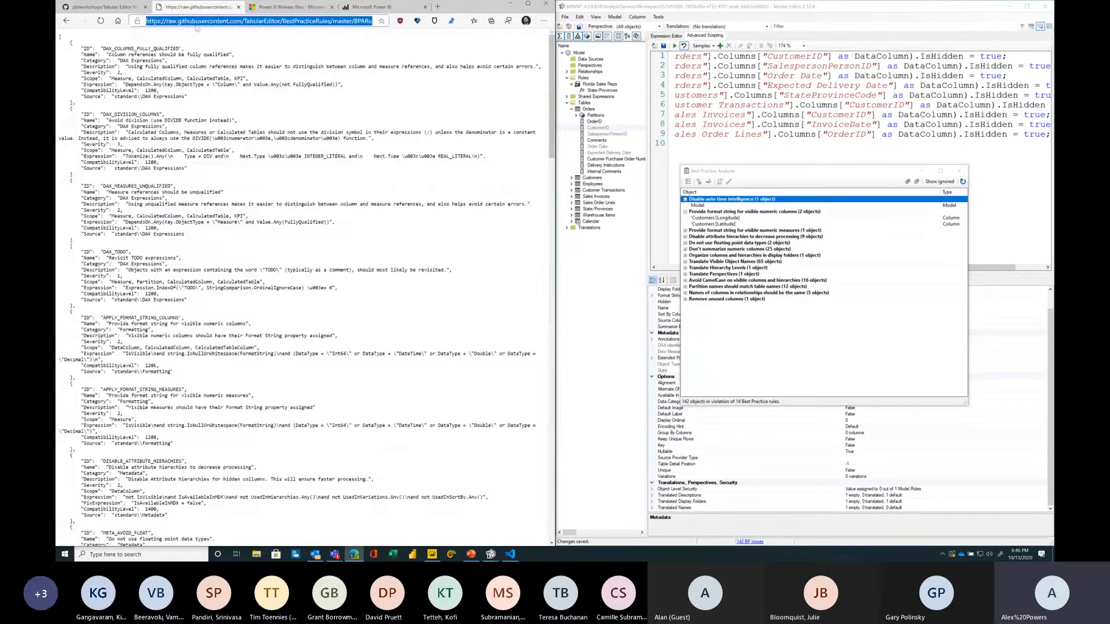
pyautogui.hotkey('ctrl', 'w')
pyautogui.click(123, 5)
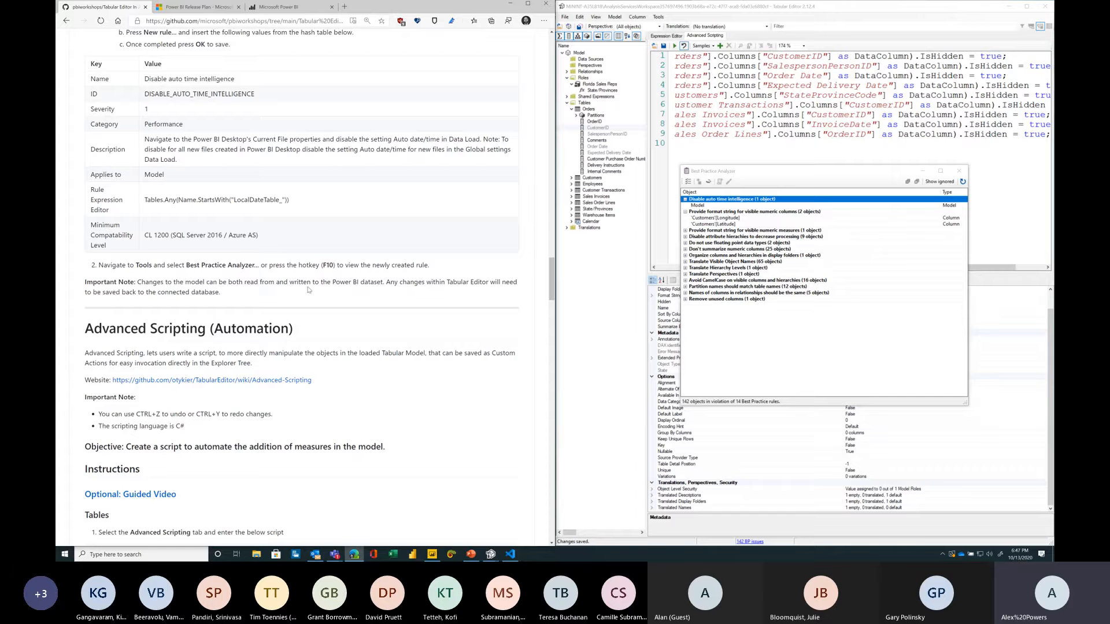
# Step: Open the BestPracticeRules GitHub repository and view the Disable auto time intelligence rule submission issue
pyautogui.scroll(3, 278, 337)
pyautogui.scroll(20, 277, 336)
pyautogui.scroll(-6, 256, 304)
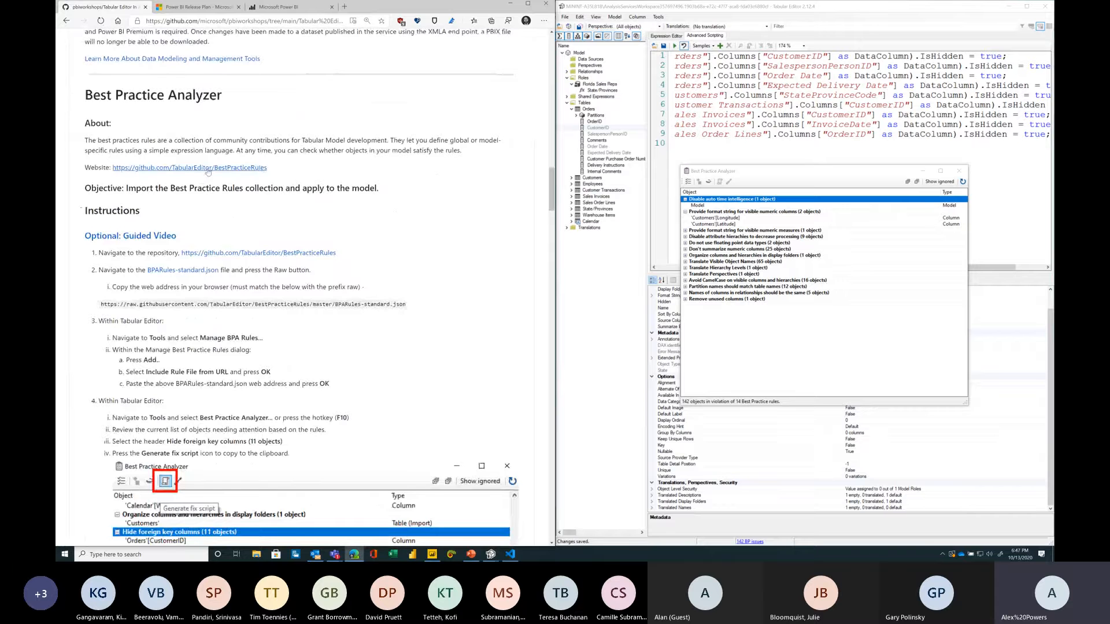
pyautogui.keyDown('ctrl'); pyautogui.click(206, 169); pyautogui.keyUp('ctrl')
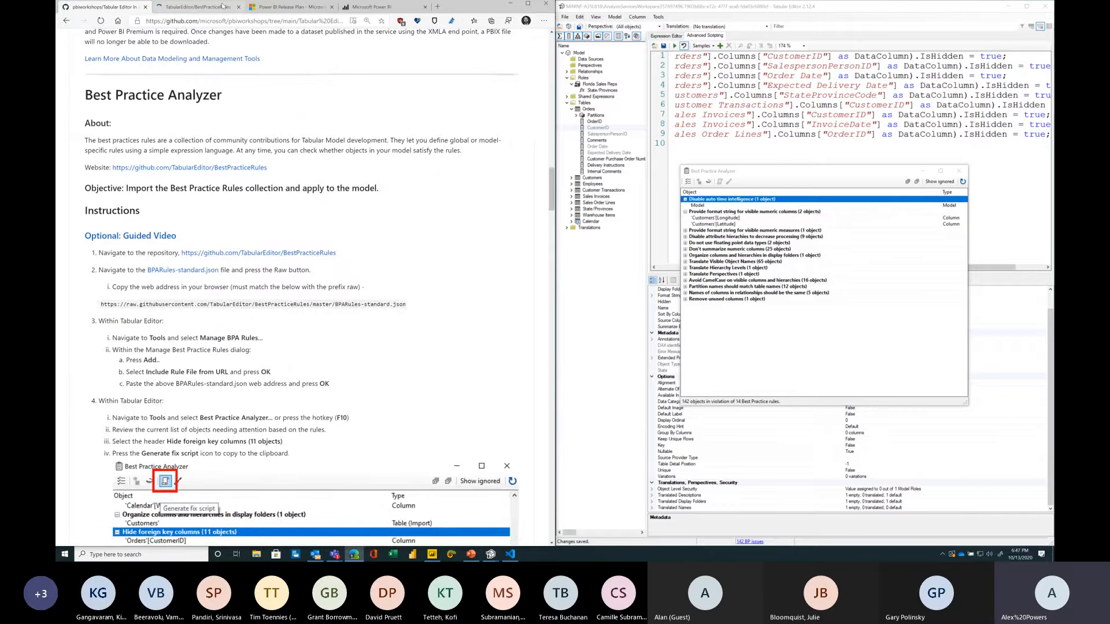
pyautogui.click(222, 7)
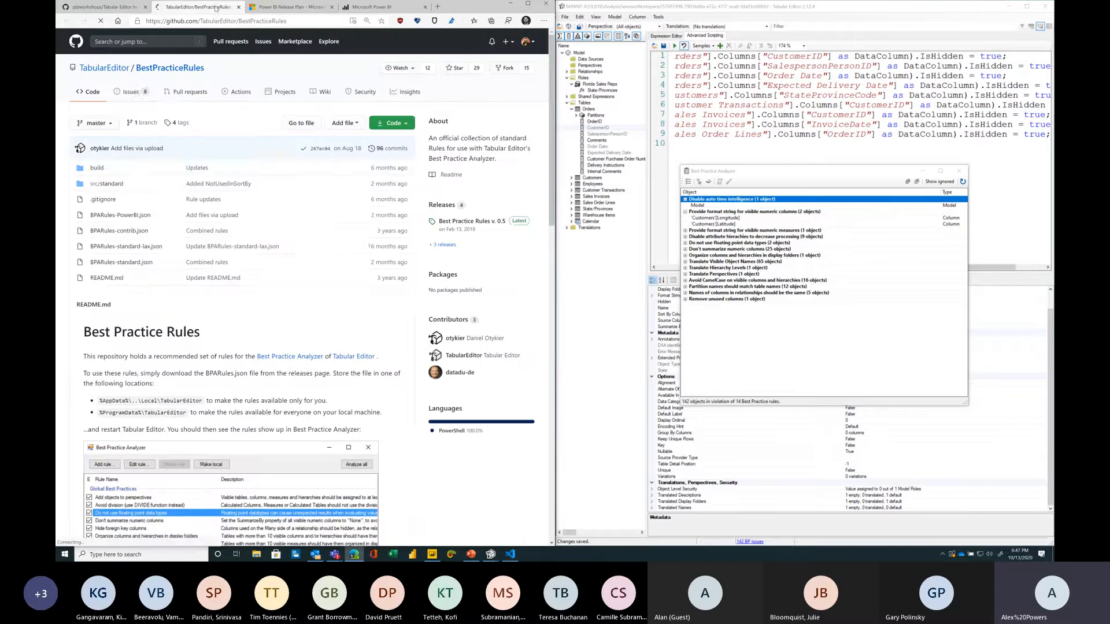
pyautogui.click(137, 91)
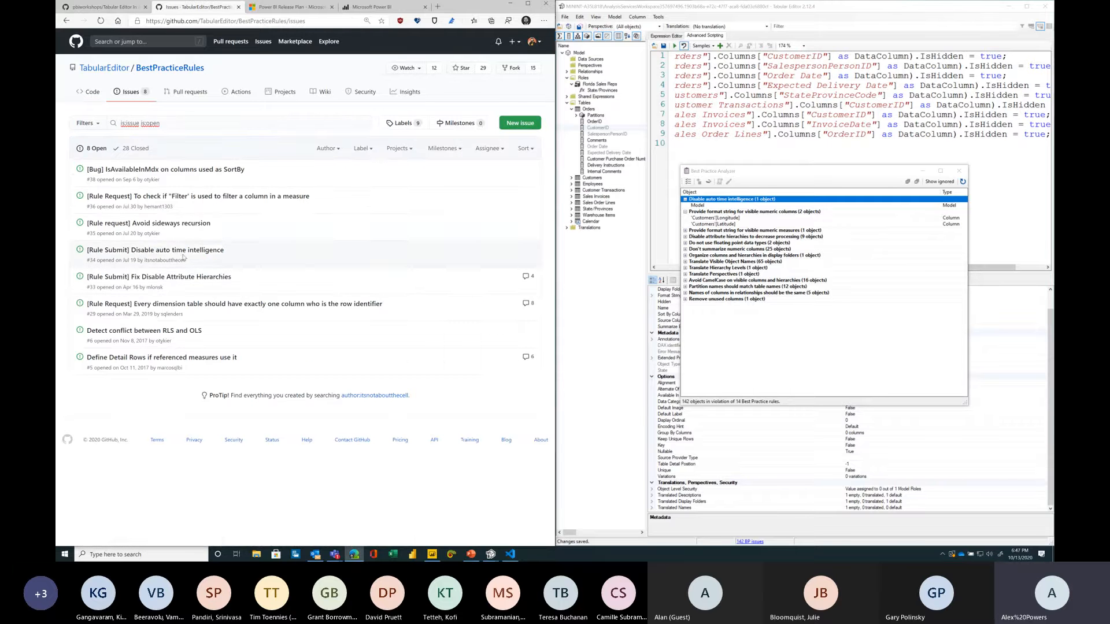
pyautogui.click(179, 251)
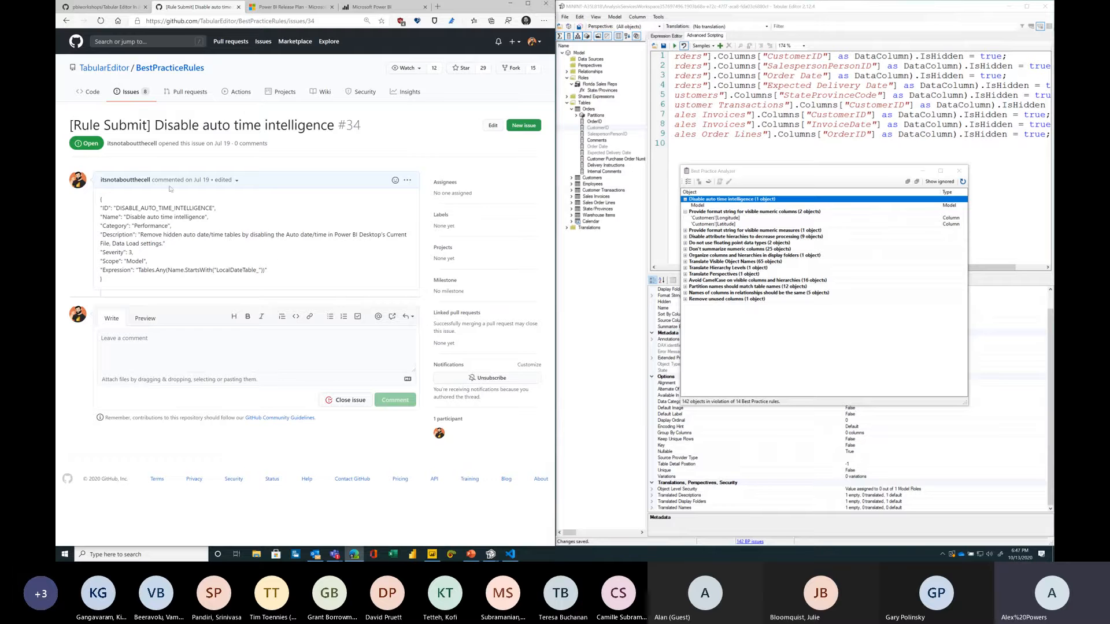
pyautogui.click(68, 22)
pyautogui.click(67, 22)
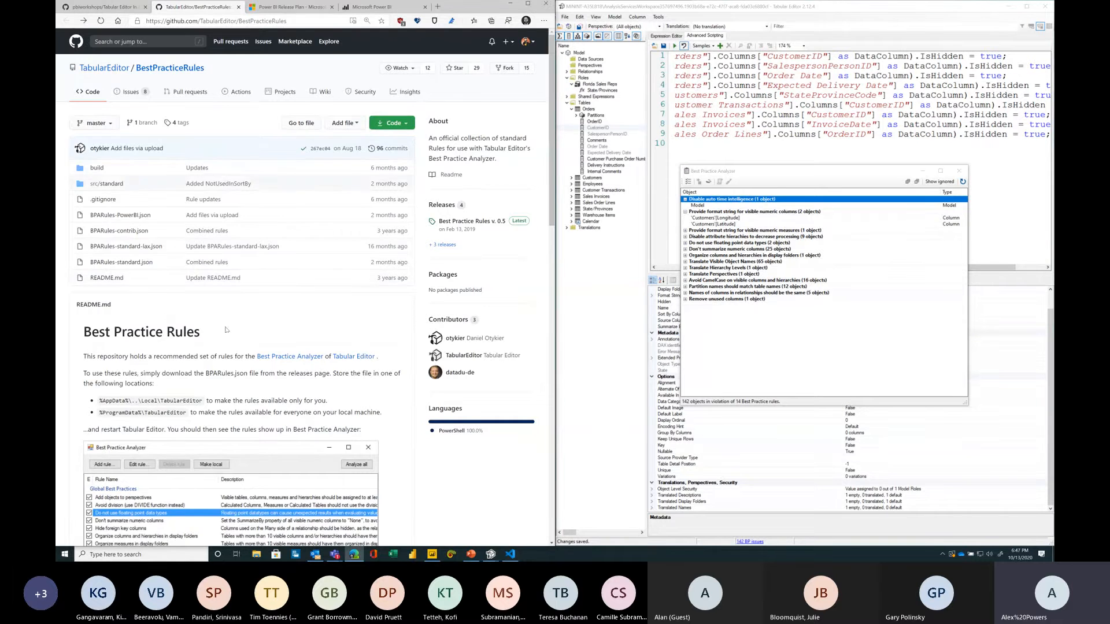
# Step: Read the repository's conventions for submitting rules as JSON, including rule ID format and severity levels
pyautogui.scroll(-10, 226, 330)
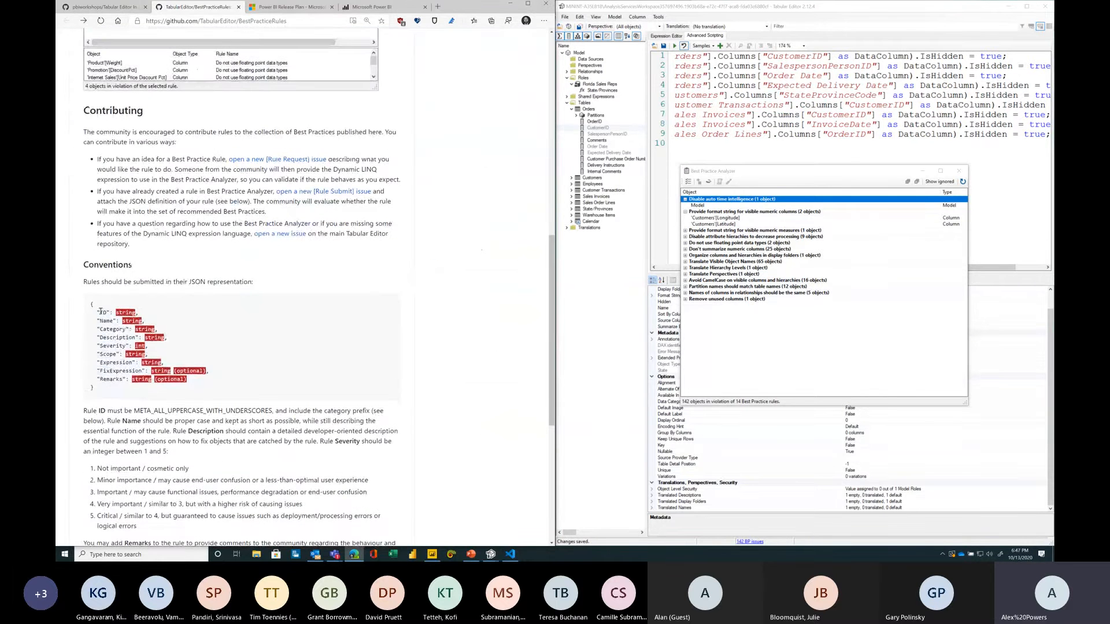
pyautogui.moveTo(100, 312); pyautogui.dragTo(222, 389)
pyautogui.scroll(-3, 169, 330)
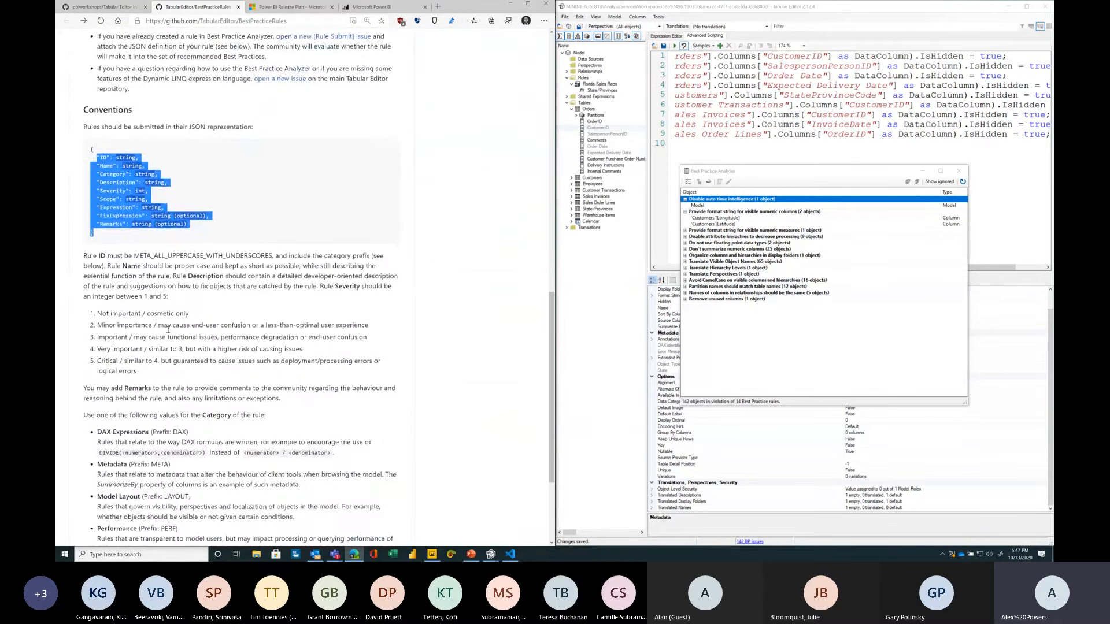
pyautogui.scroll(-2, 165, 315)
pyautogui.click(161, 296)
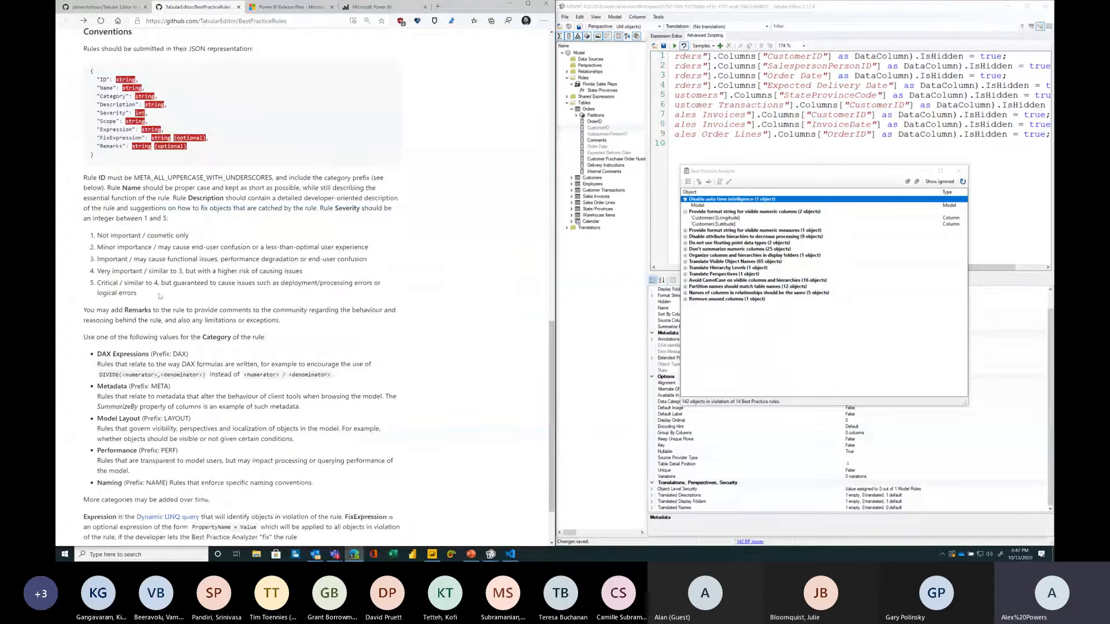
pyautogui.press('super+plus')
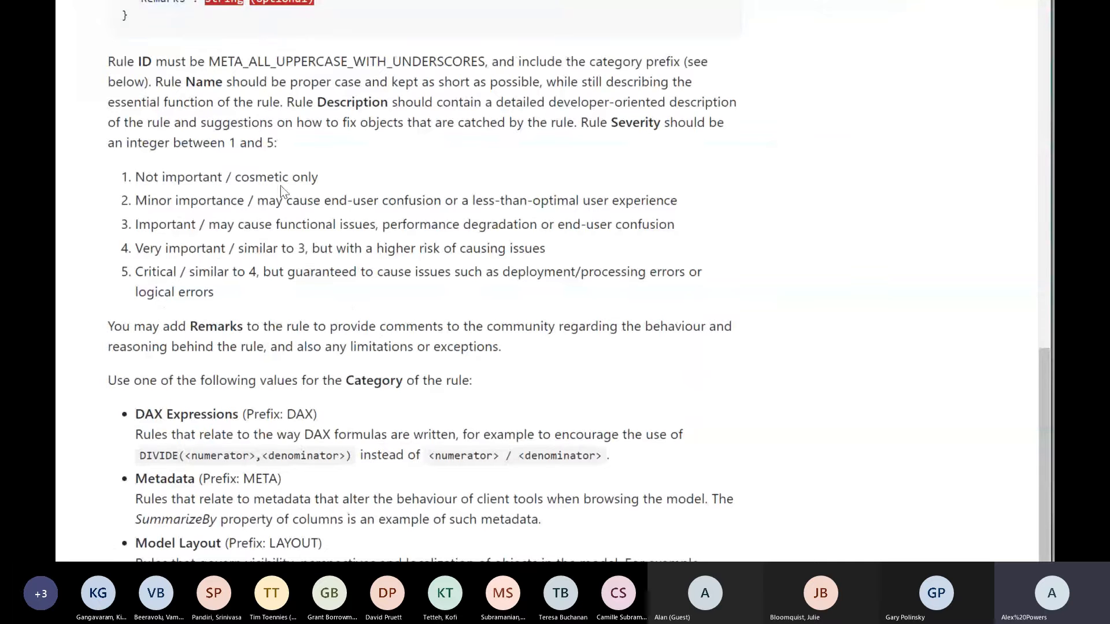
pyautogui.moveTo(323, 180); pyautogui.dragTo(145, 177)
pyautogui.click(146, 177)
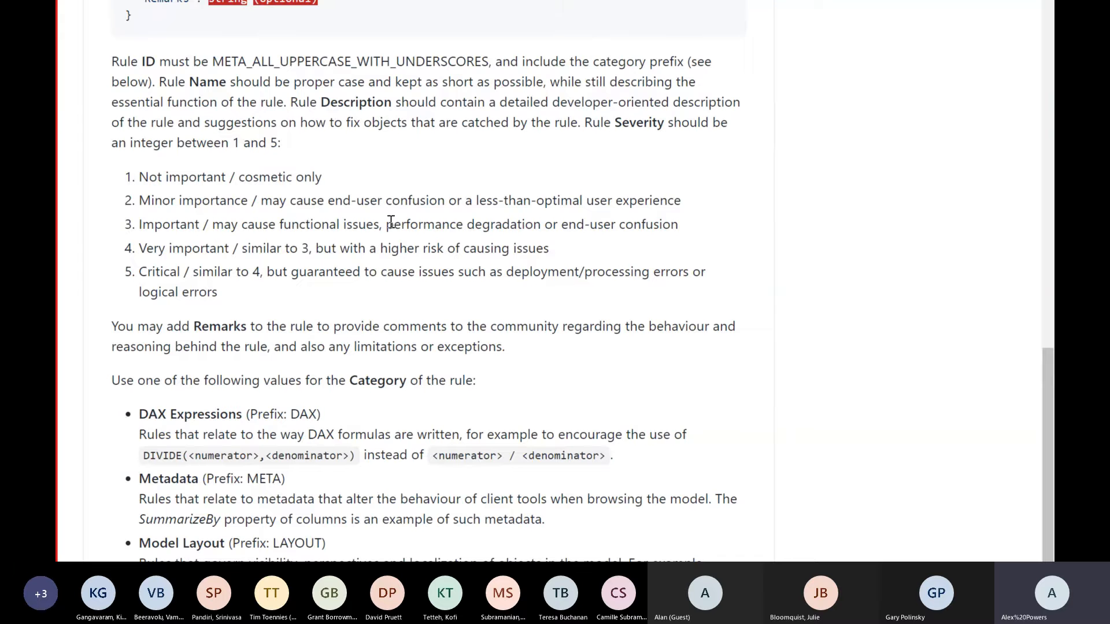
pyautogui.press('super+Escape')
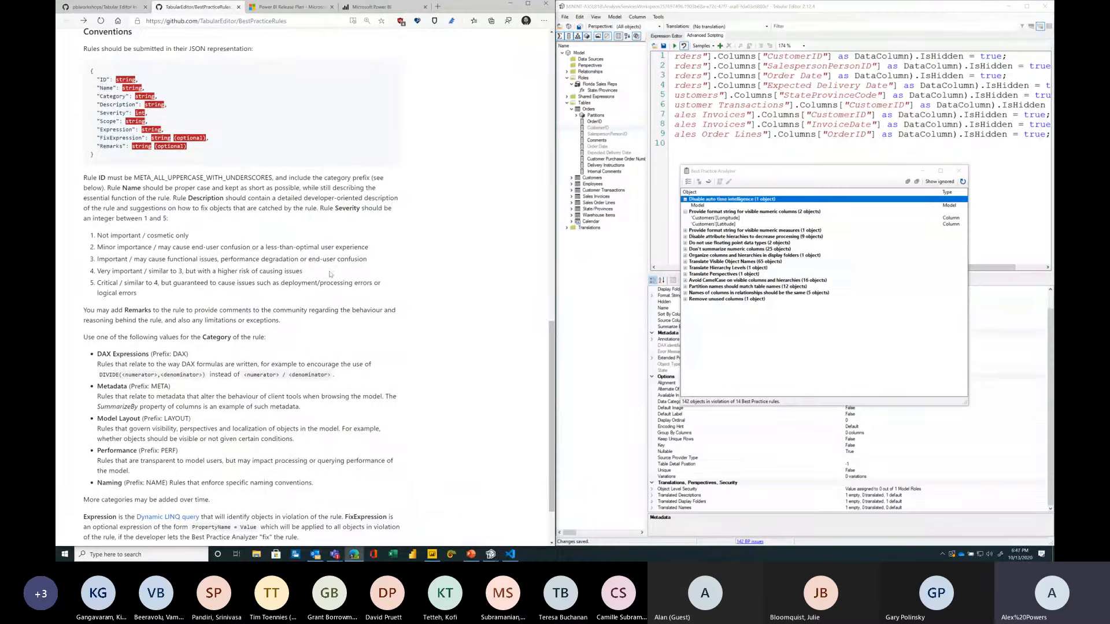
pyautogui.scroll(-2, 264, 305)
# Step: Return to the workshop instructions and inspect the Best Practice Analyzer results before closing the analyzer
pyautogui.click(104, 7)
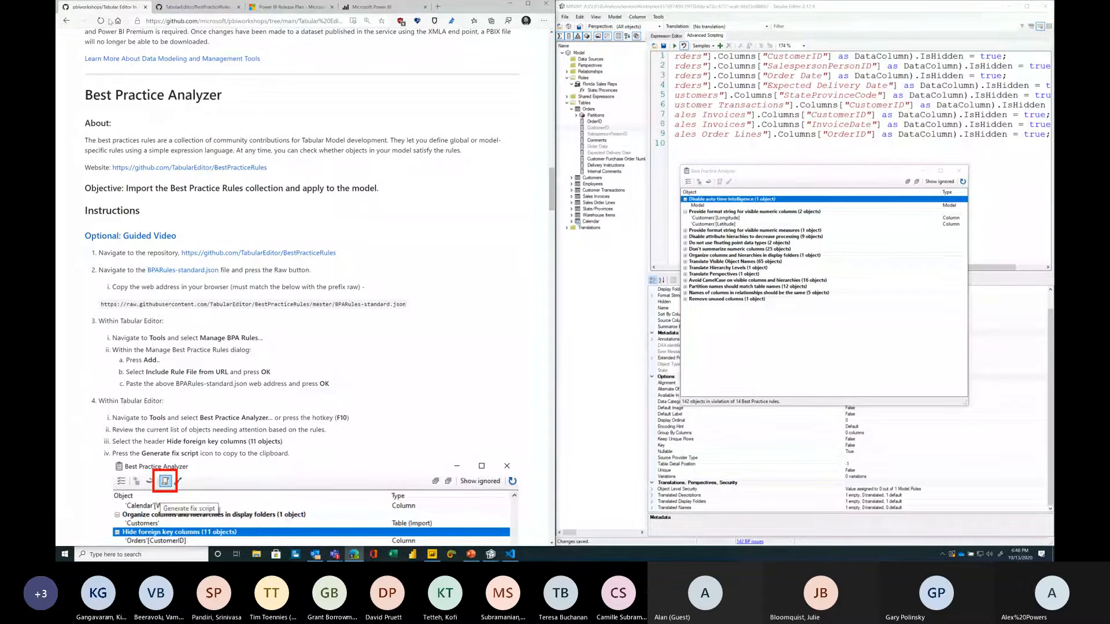
pyautogui.scroll(-5, 287, 200)
pyautogui.scroll(-2, 390, 241)
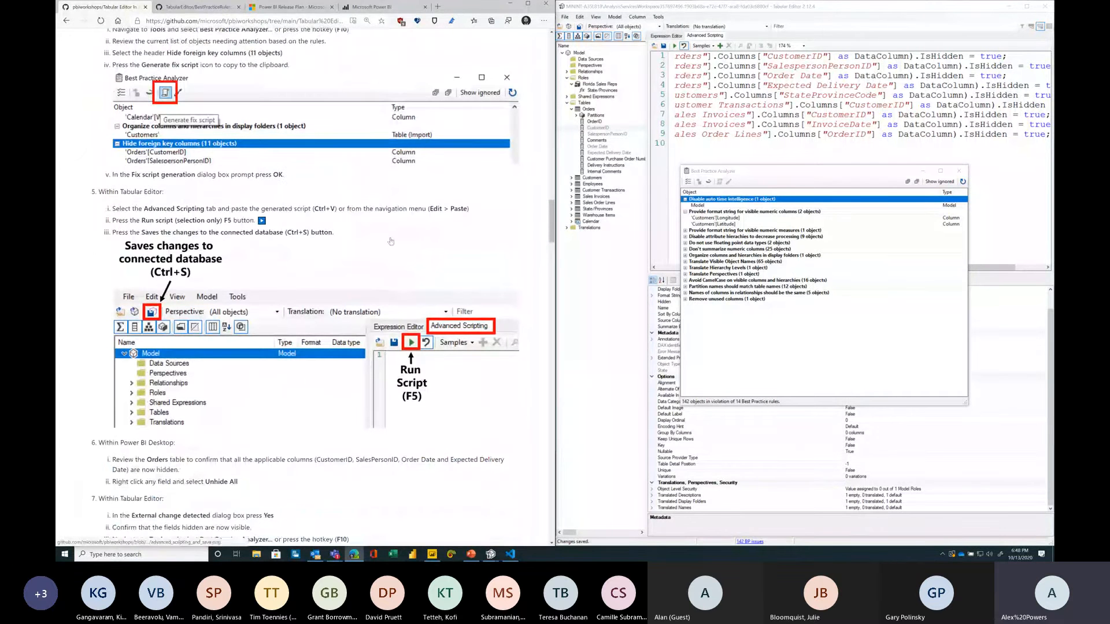
pyautogui.scroll(-6, 391, 241)
pyautogui.scroll(-5, 390, 241)
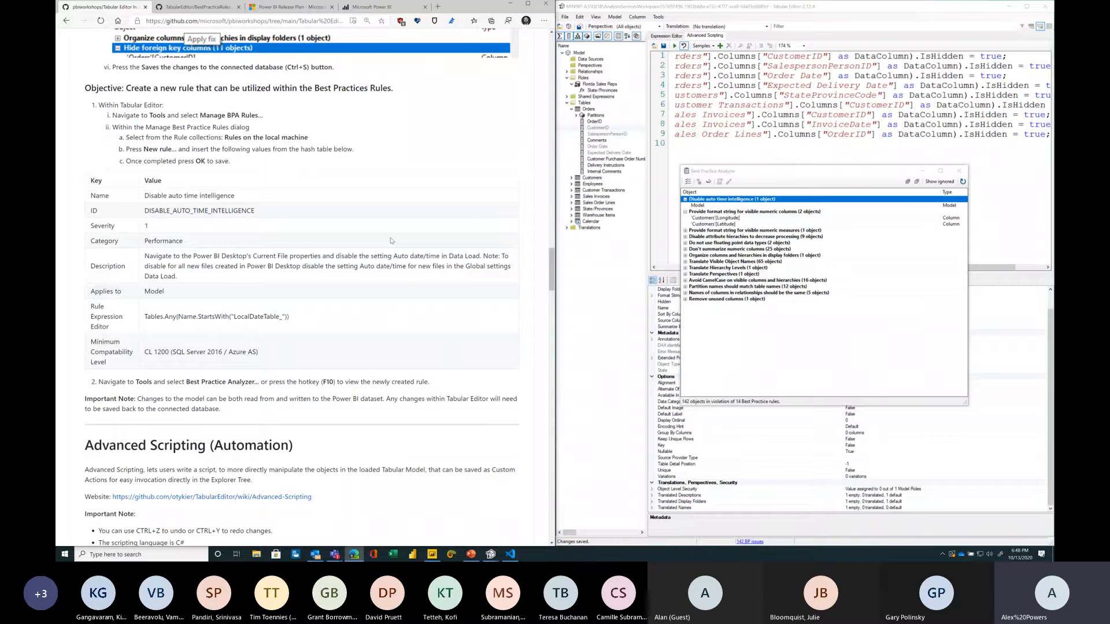
pyautogui.click(720, 261)
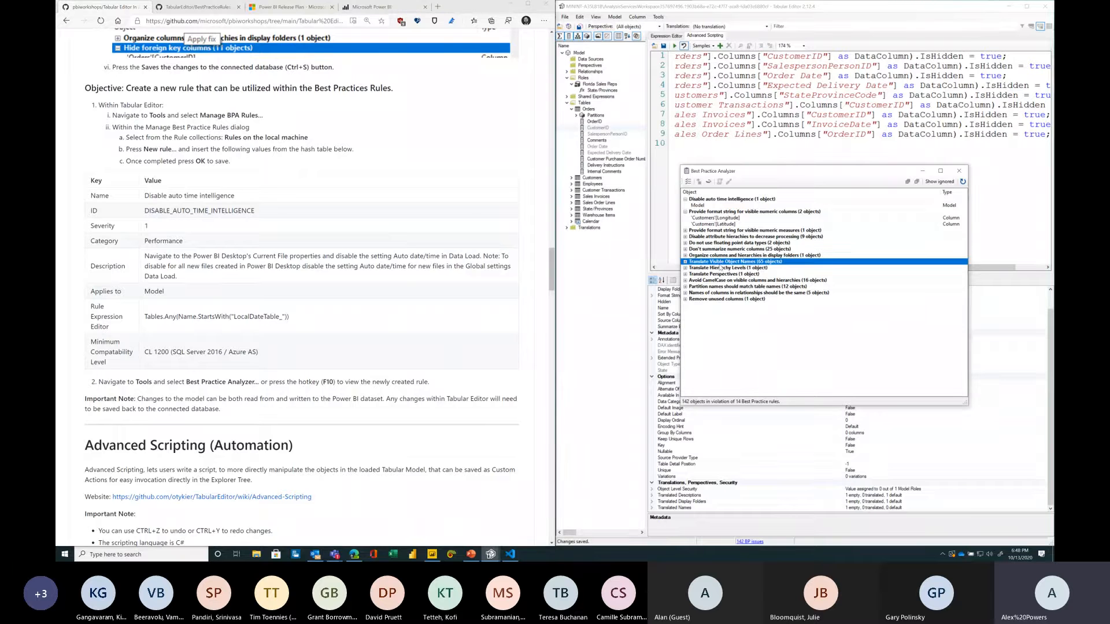
pyautogui.doubleClick(720, 263)
pyautogui.doubleClick(720, 263)
pyautogui.rightClick(772, 261)
pyautogui.click(796, 272)
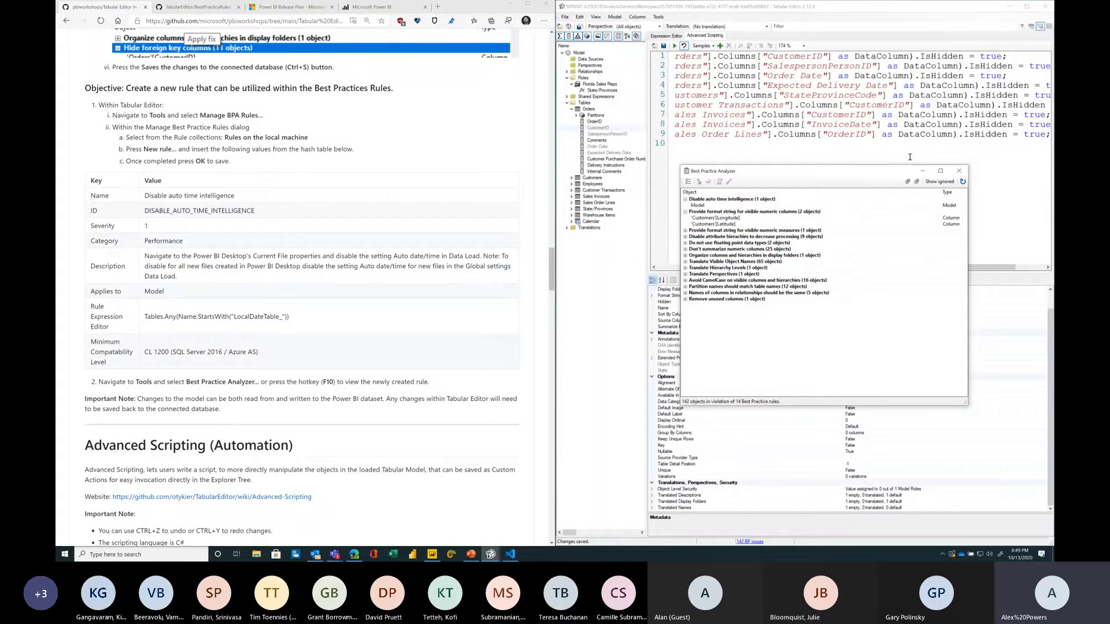
pyautogui.click(962, 171)
# Step: Clear all existing code from the Advanced Scripting editor
pyautogui.scroll(-6, 429, 271)
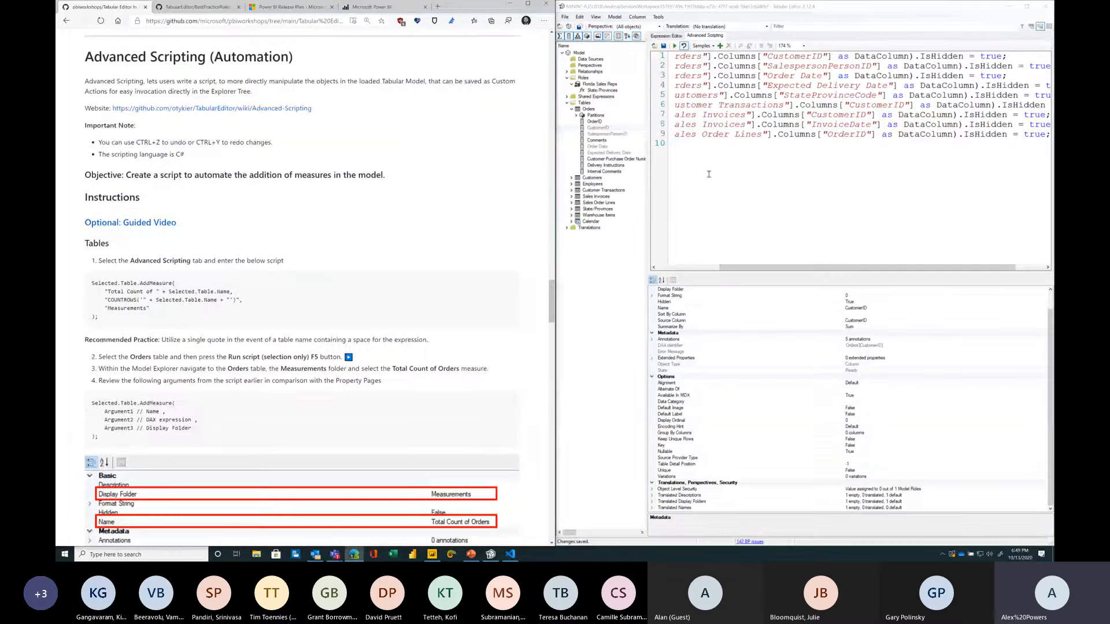
pyautogui.click(646, 189)
pyautogui.moveTo(647, 189); pyautogui.dragTo(665, 189)
pyautogui.hotkey('ctrl', 'a')
pyautogui.press('Delete')
pyautogui.click(378, 228)
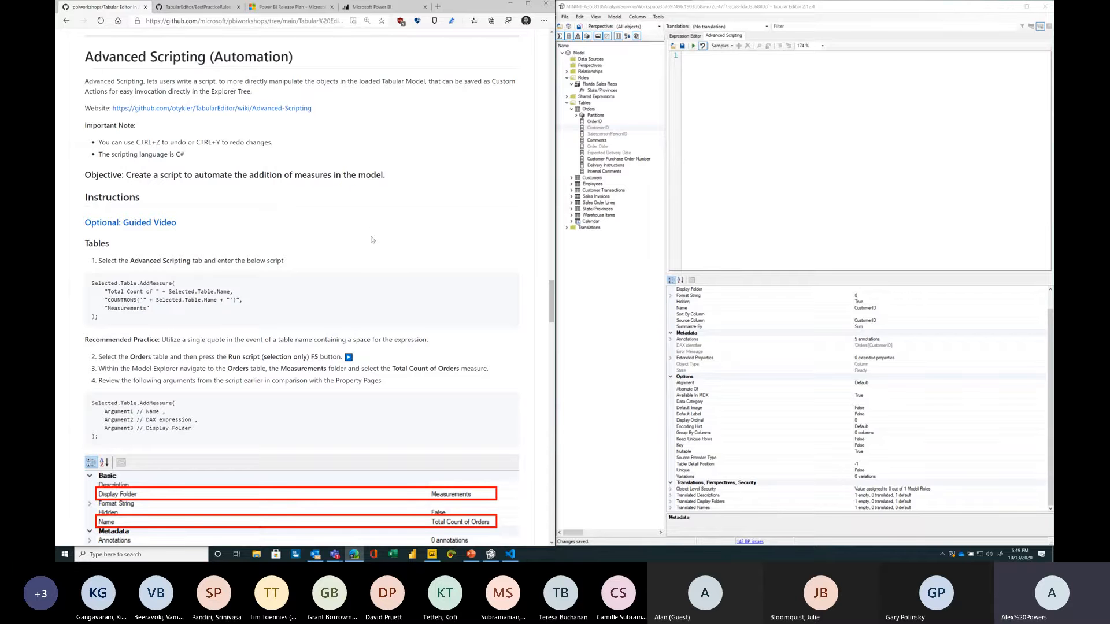
# Step: Open the Best Practice Analyzer, refresh its results, and close it
pyautogui.click(490, 554)
pyautogui.click(657, 17)
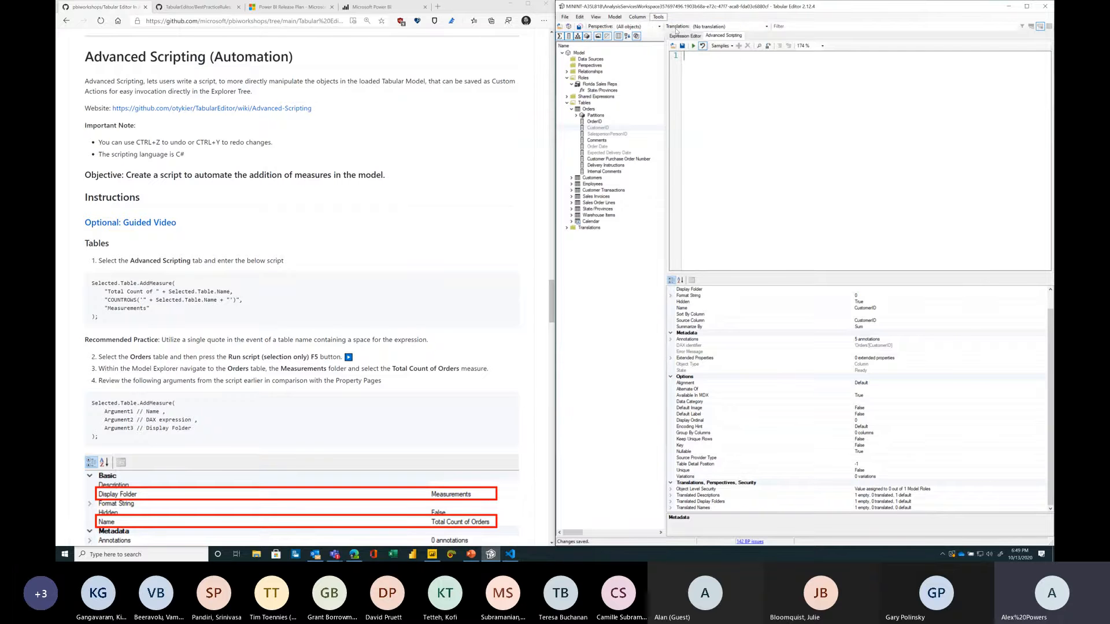
pyautogui.click(685, 25)
pyautogui.click(736, 199)
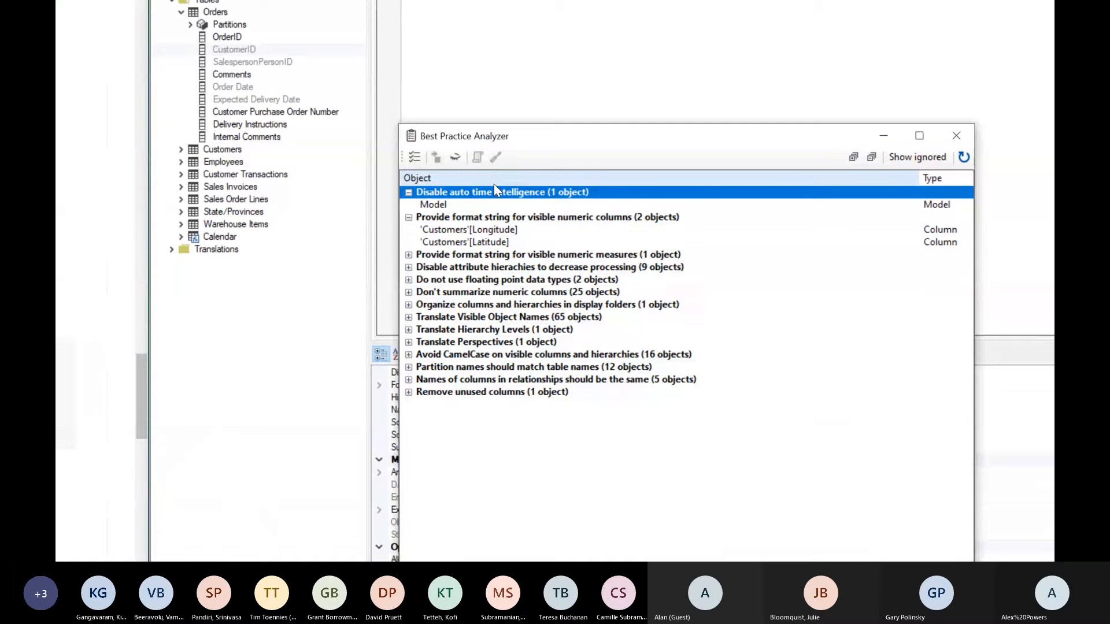
pyautogui.moveTo(438, 203)
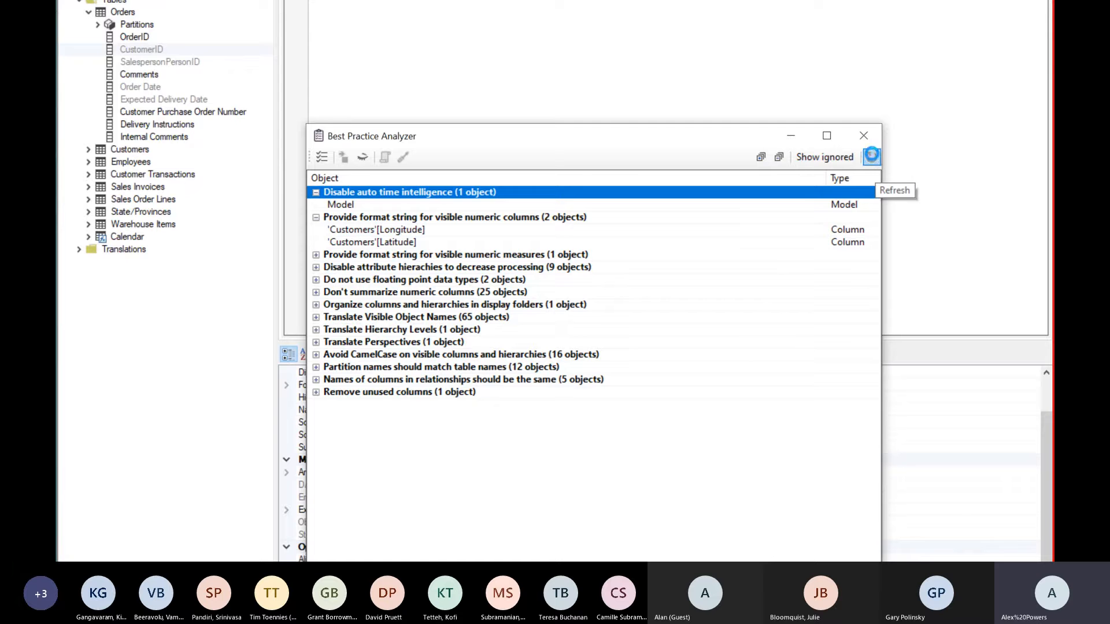
pyautogui.click(871, 157)
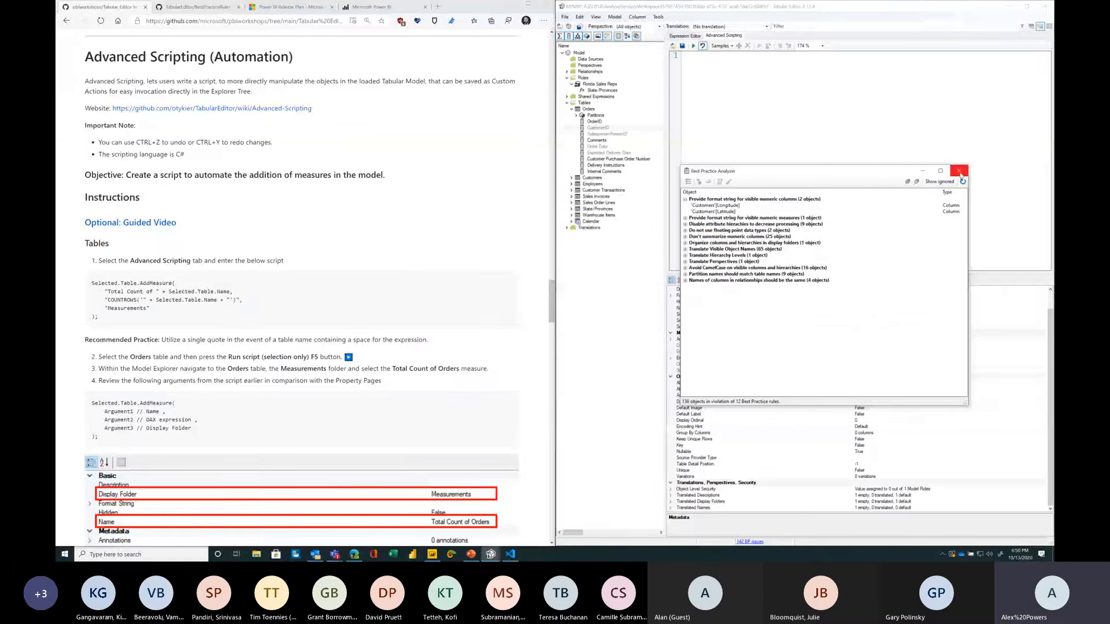
pyautogui.click(960, 173)
# Step: Open Manage BPA Rules and review the rules in the local machine collection, then close the dialog
pyautogui.click(658, 16)
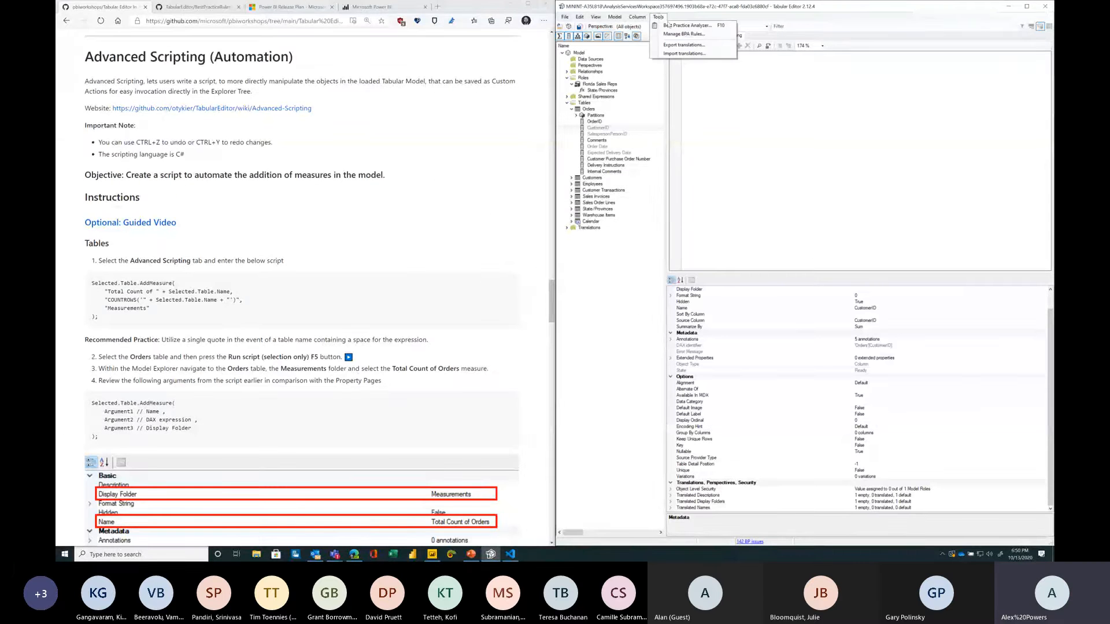
pyautogui.click(681, 35)
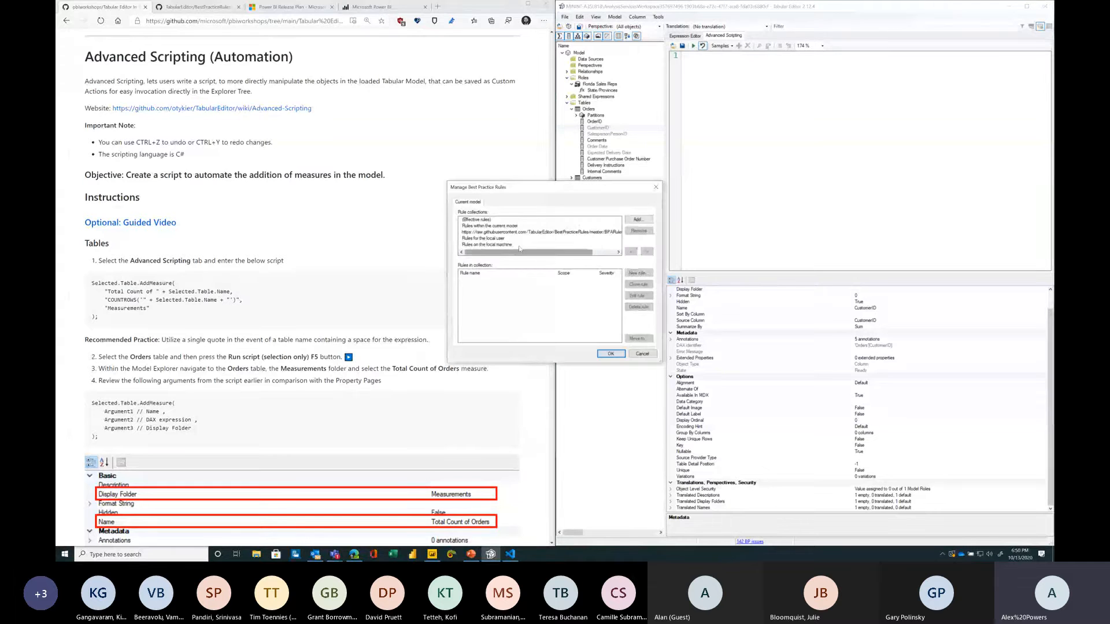
pyautogui.click(487, 245)
pyautogui.click(519, 287)
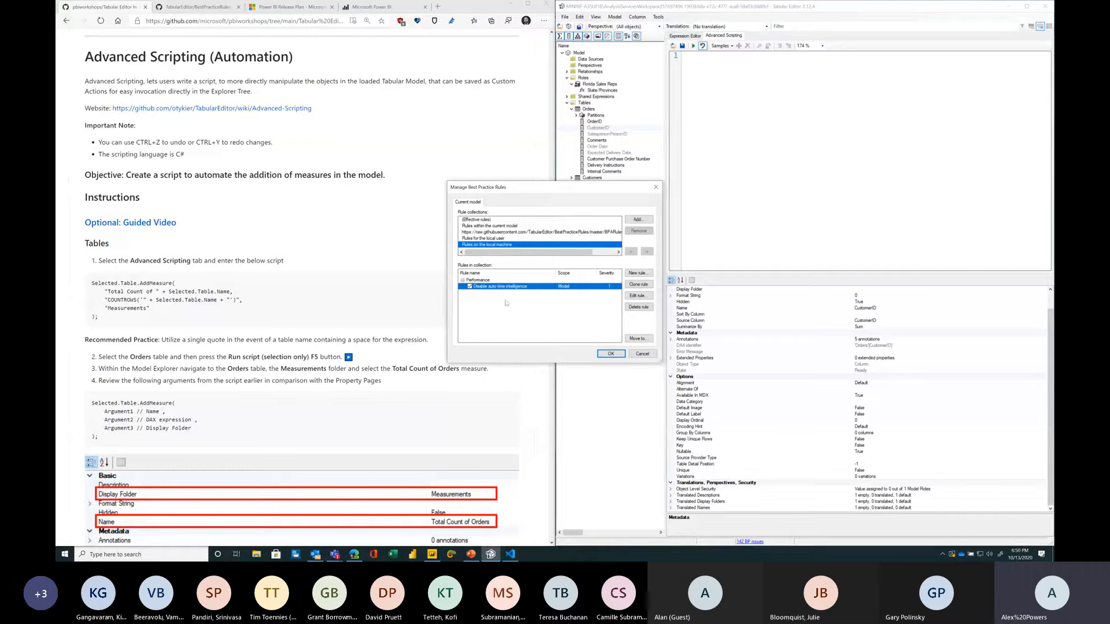
pyautogui.moveTo(520, 253); pyautogui.dragTo(496, 268)
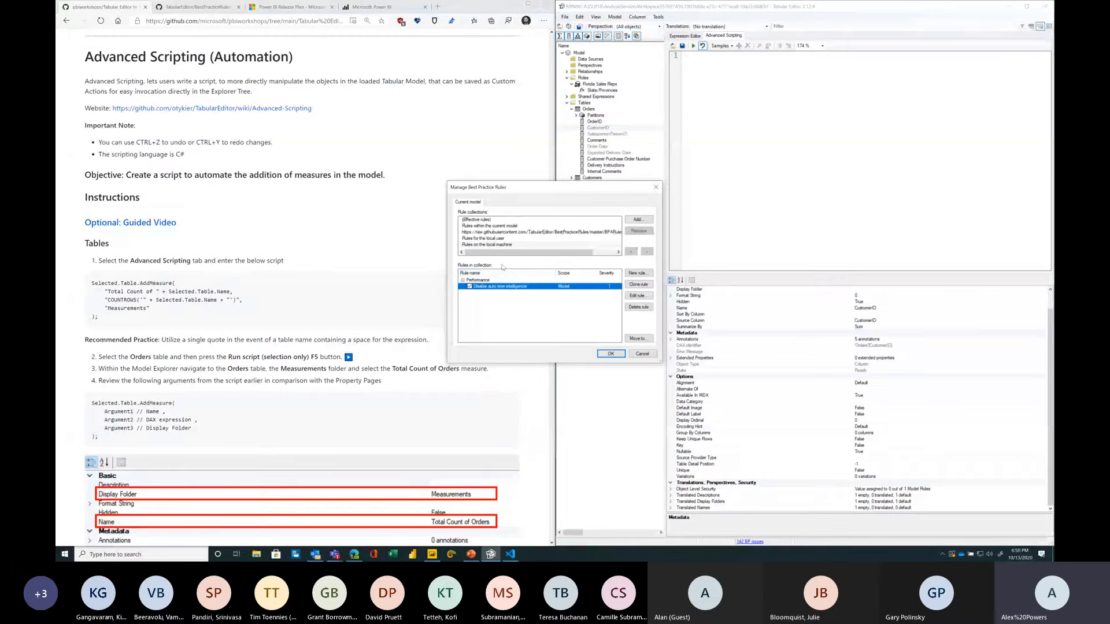
pyautogui.click(611, 354)
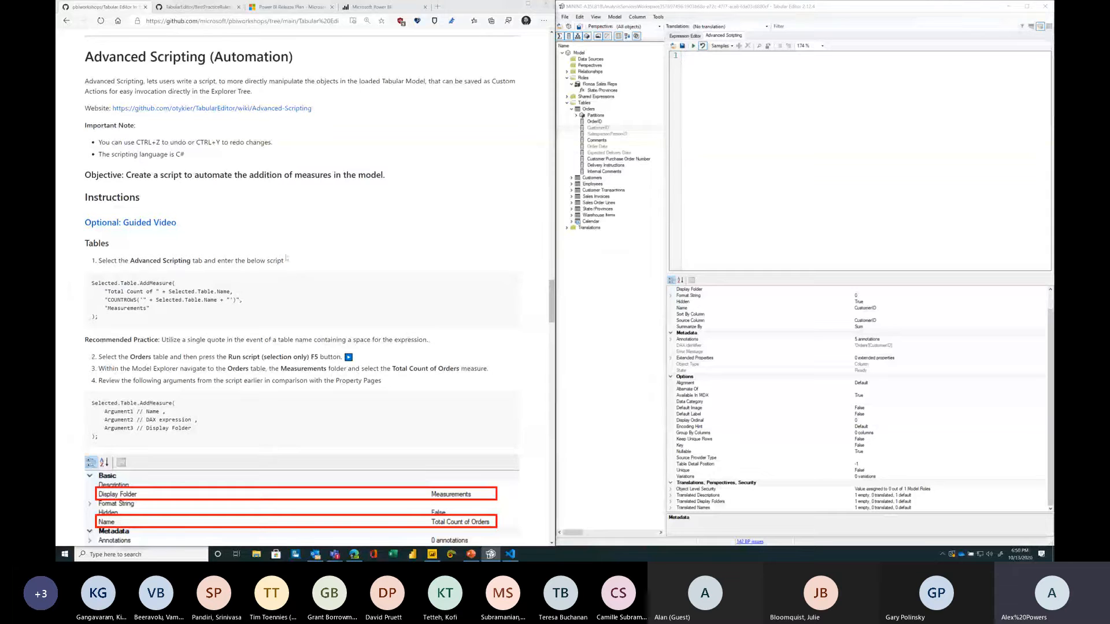
# Step: Read the Advanced Scripting instructions for the script that adds a Total Count measure to a table
pyautogui.click(286, 258)
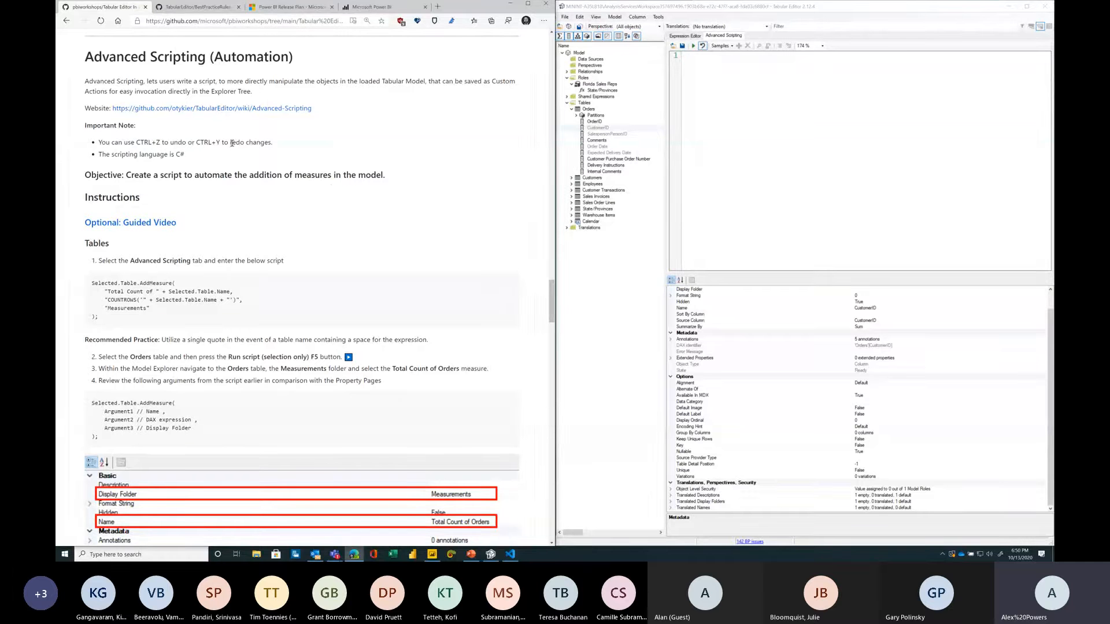
pyautogui.moveTo(98, 142); pyautogui.dragTo(286, 146)
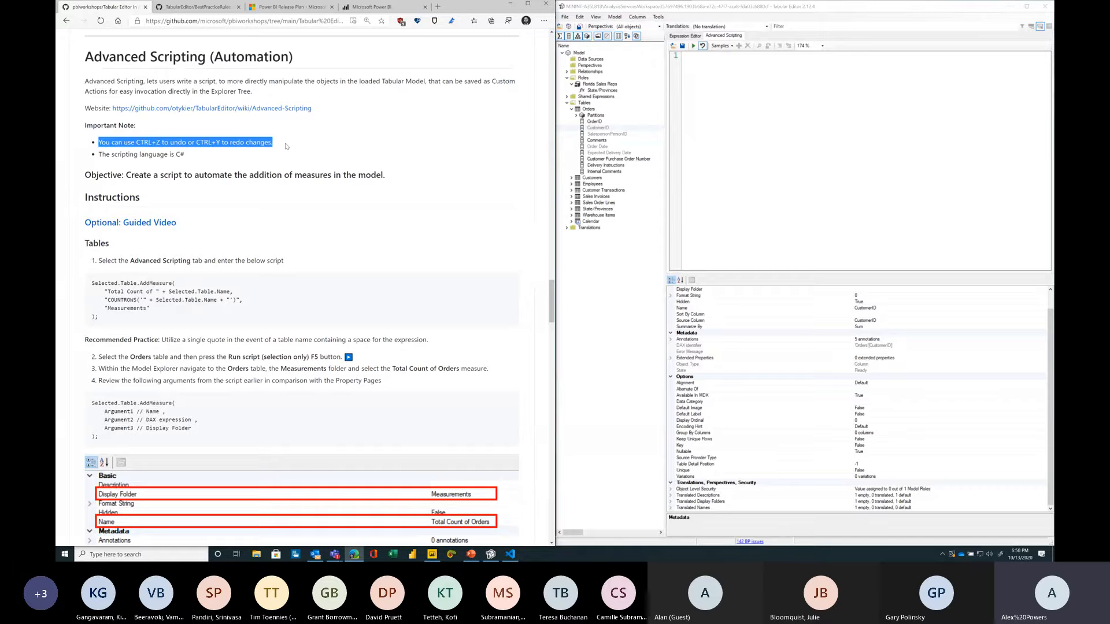
pyautogui.click(286, 145)
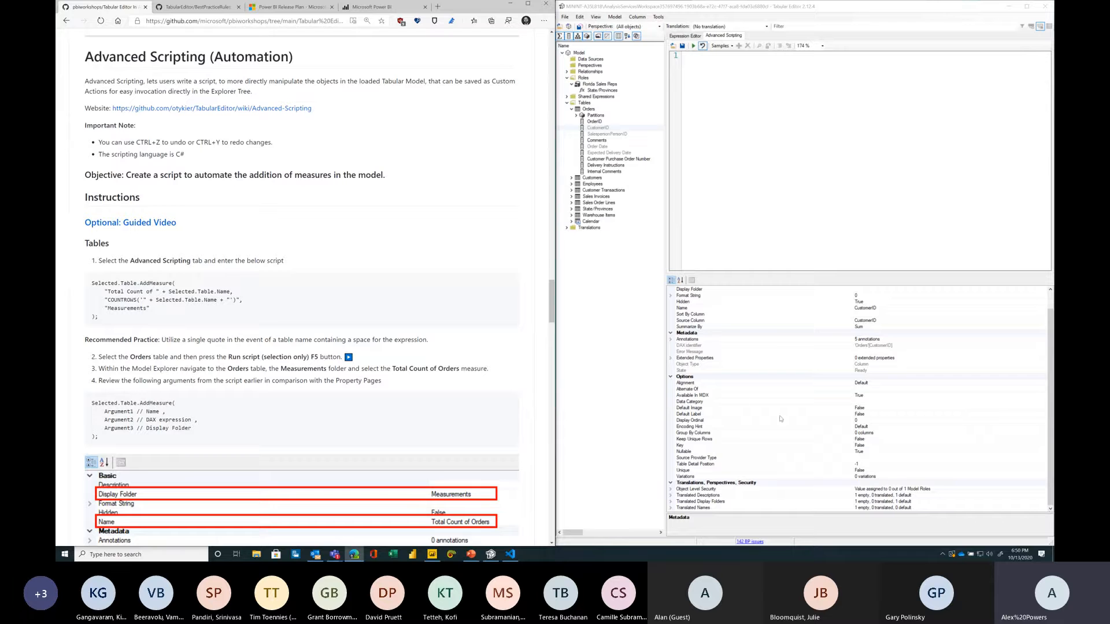
pyautogui.click(675, 173)
pyautogui.click(413, 216)
pyautogui.scroll(-1, 419, 234)
pyautogui.scroll(-3, 419, 235)
pyautogui.scroll(3, 317, 188)
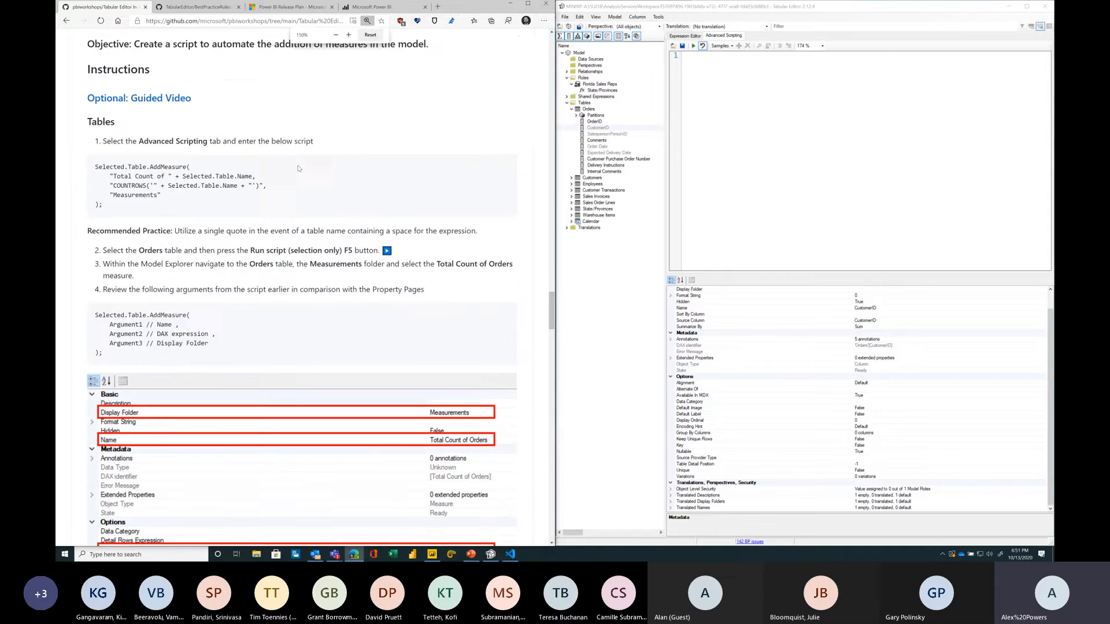
pyautogui.scroll(2, 326, 219)
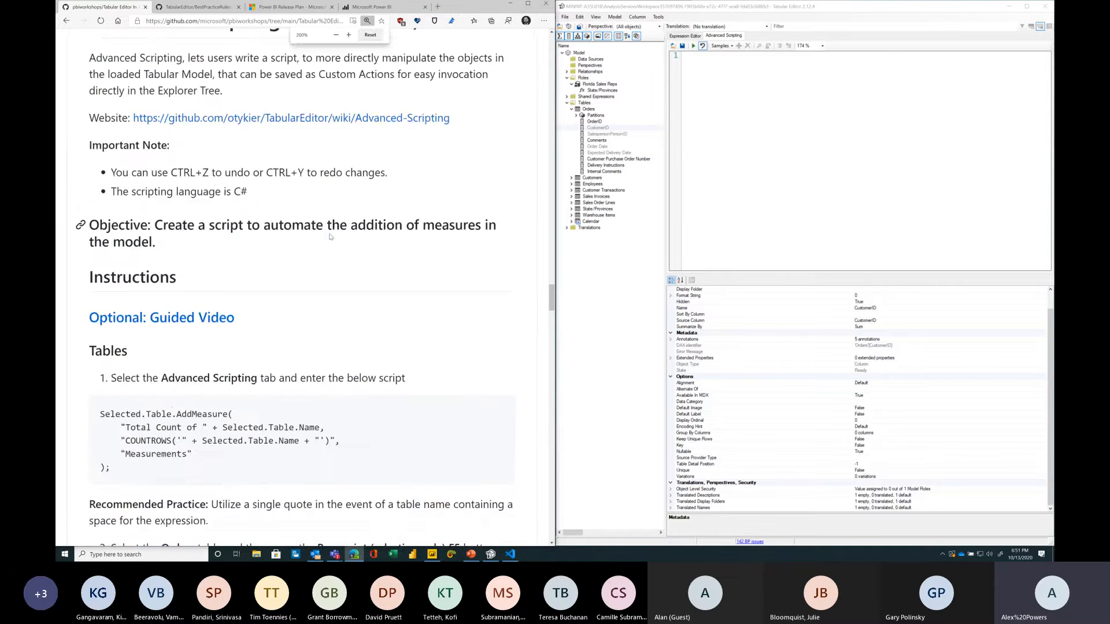
pyautogui.scroll(-1, 368, 248)
pyautogui.scroll(-3, 368, 247)
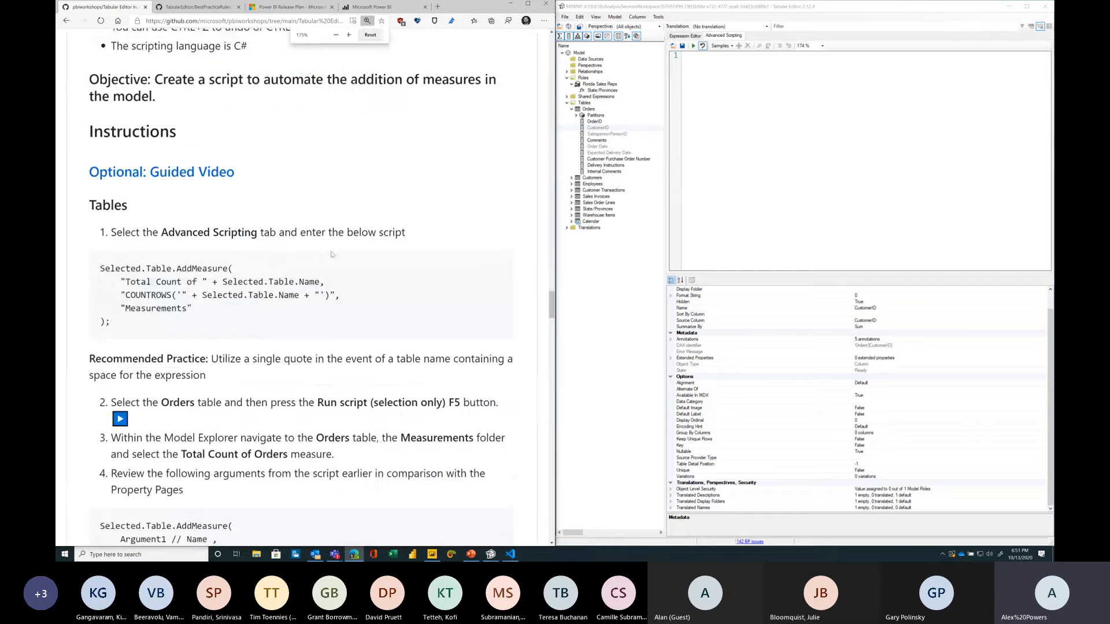
pyautogui.click(704, 78)
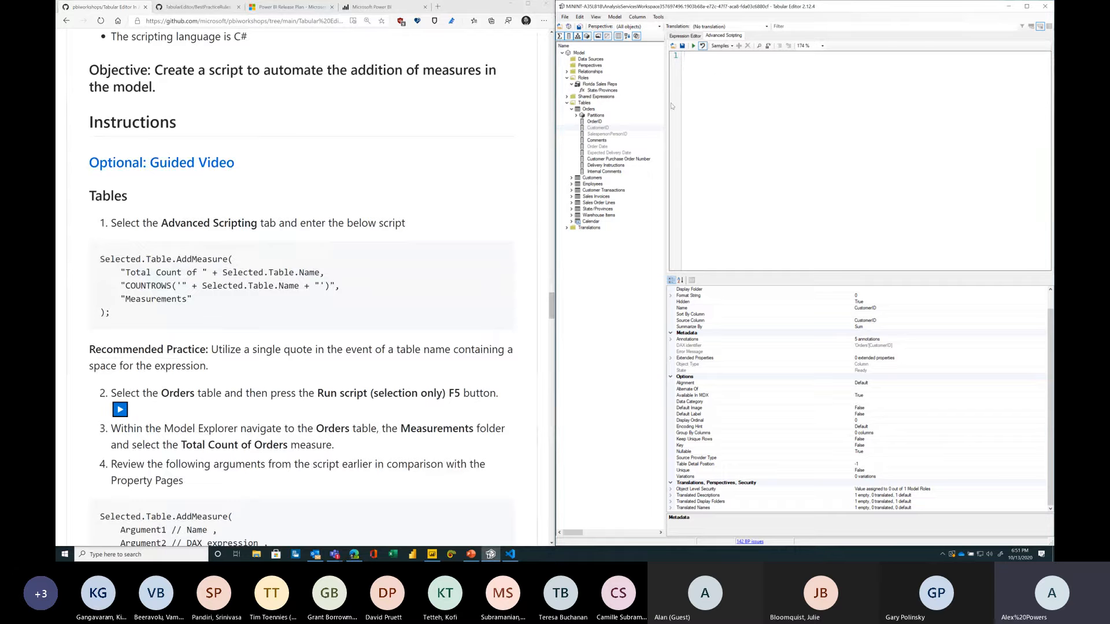
# Step: Widen and zoom the scripting editor, then start the script with Selected.Table.AddMeasure( and open a blank argument line
pyautogui.moveTo(663, 107); pyautogui.dragTo(620, 108)
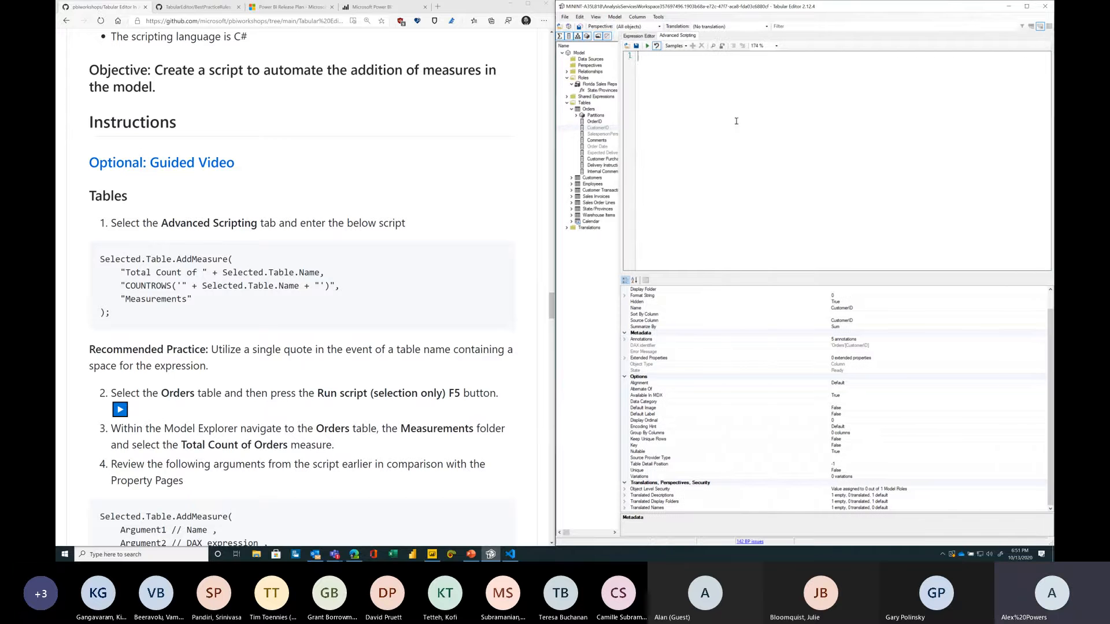
pyautogui.scroll(1, 737, 130)
pyautogui.write('Selected.')
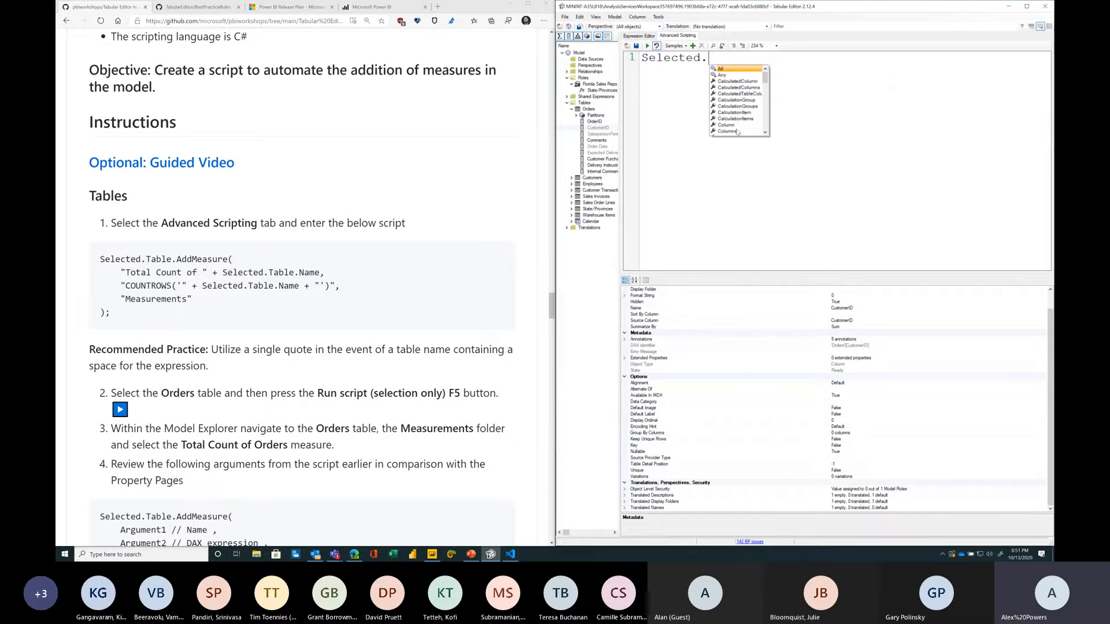
pyautogui.write('T')
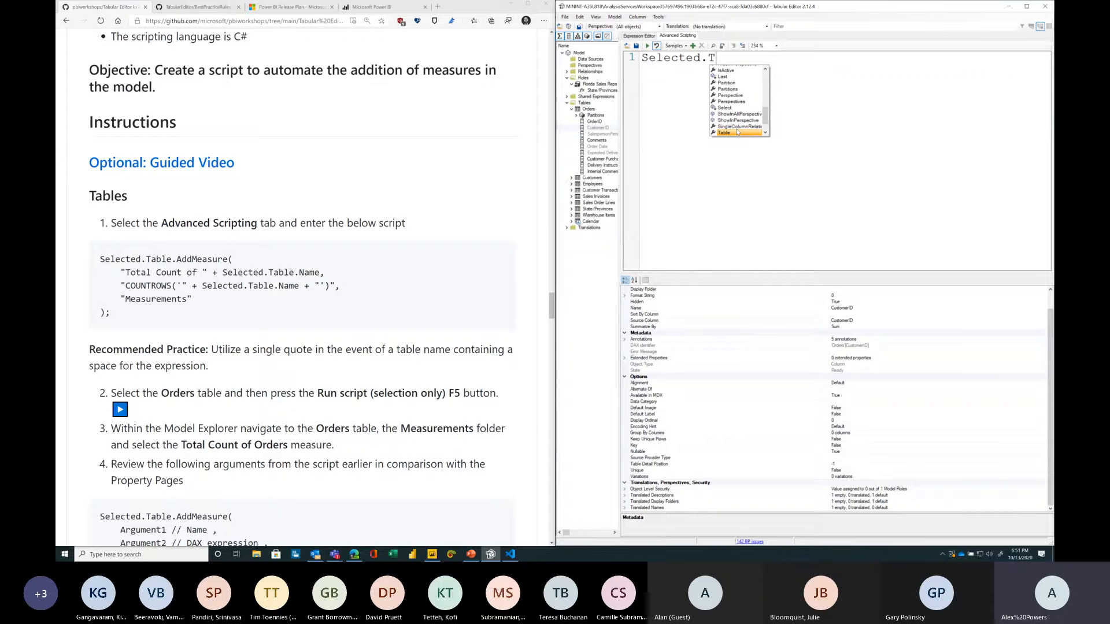
pyautogui.write('able.')
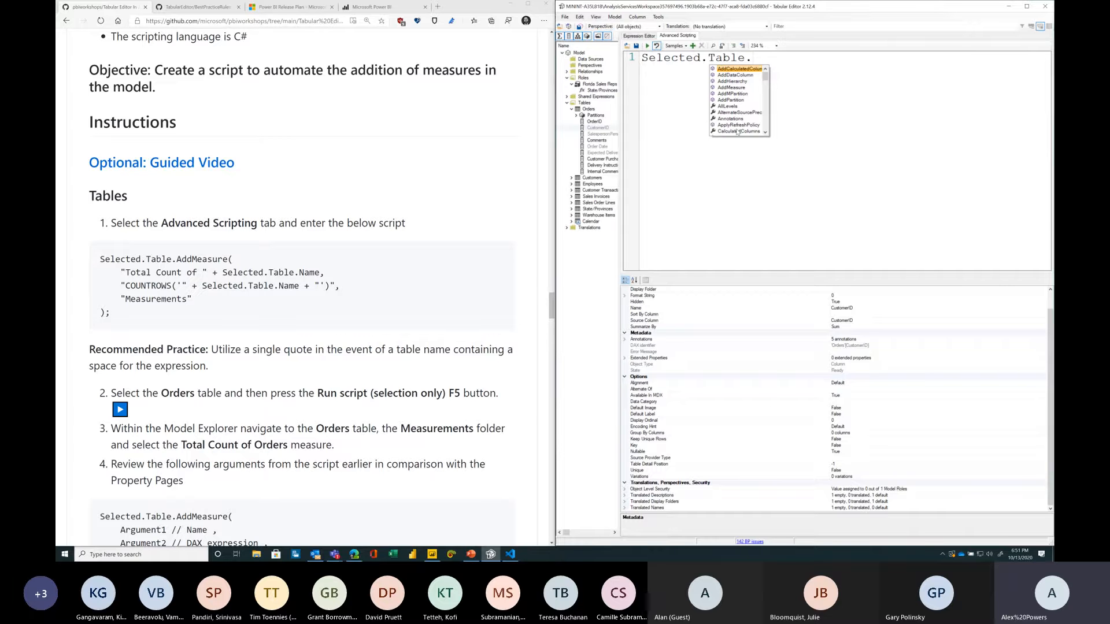
pyautogui.press('Down')
pyautogui.press('Down')
pyautogui.press('Down')
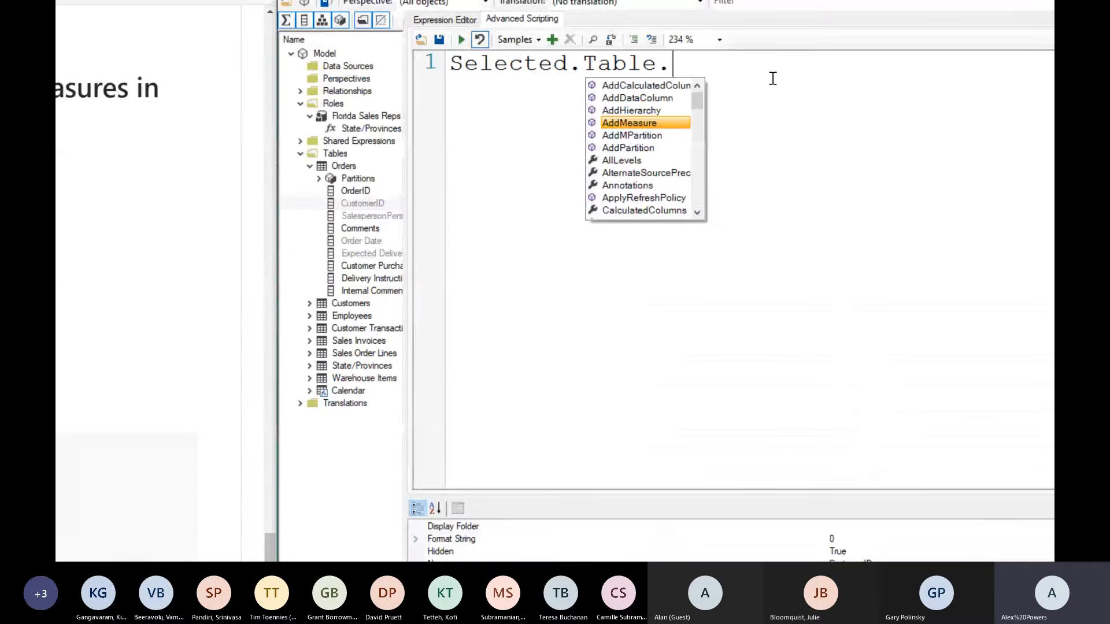
pyautogui.press('Up')
pyautogui.press('Down')
pyautogui.write('AddMeasure(')
pyautogui.press('Return')
pyautogui.press('Return')
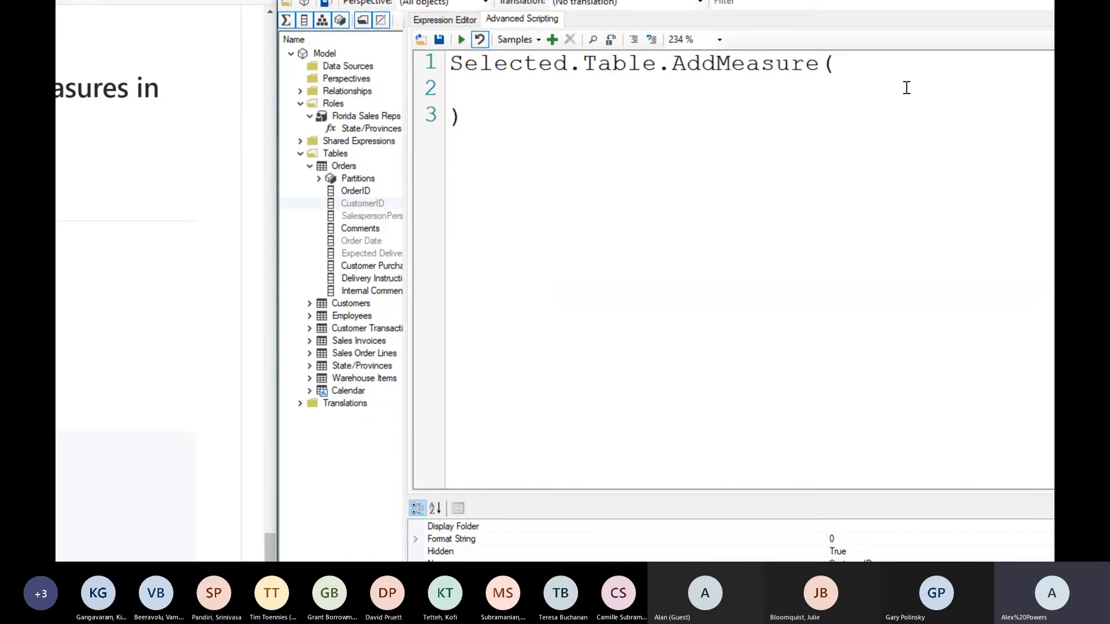
# Step: Enter the measure name argument "Total Count of " + Selected.Table.Name, on the first argument line
pyautogui.scroll(-2, 300, 289)
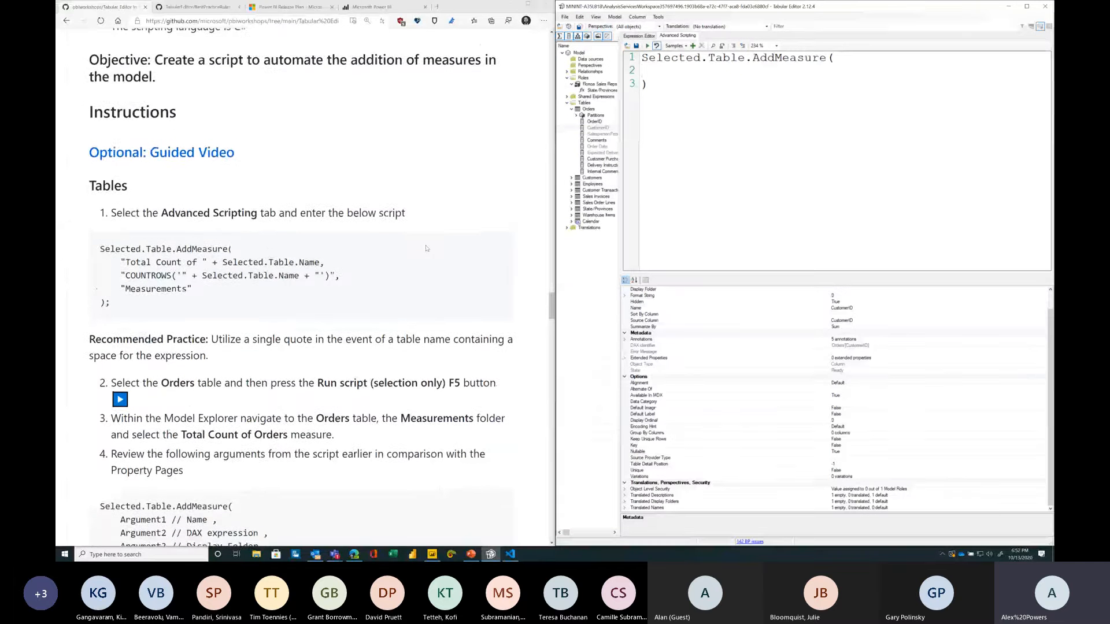
pyautogui.press('Tab')
pyautogui.write('"')
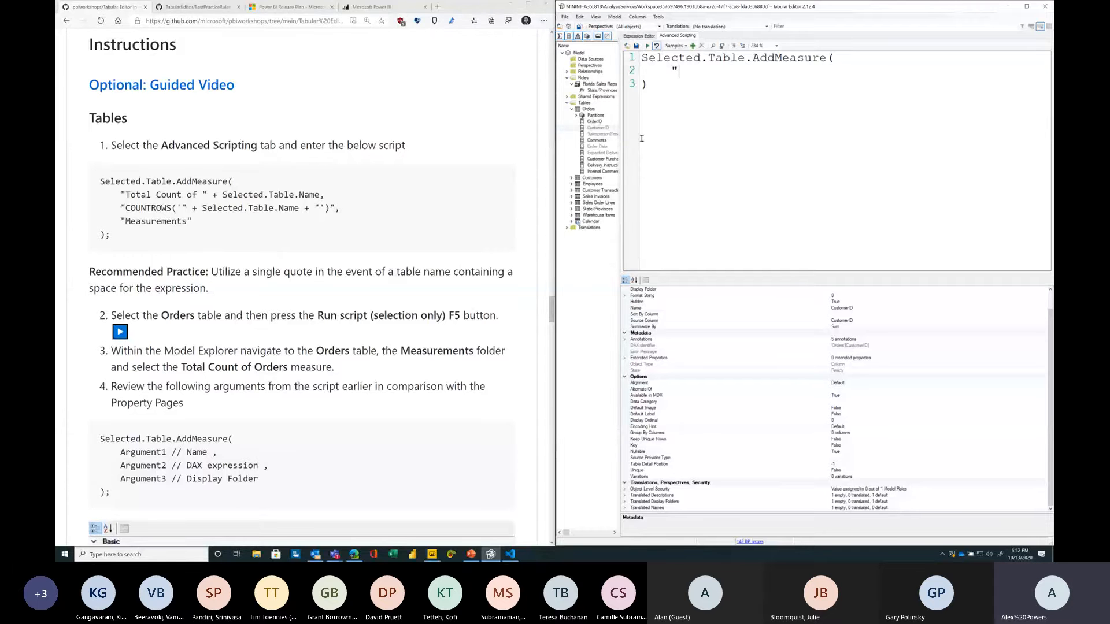
pyautogui.write('Total count')
pyautogui.press('BackSpace')
pyautogui.press('BackSpace')
pyautogui.press('BackSpace')
pyautogui.press('BackSpace')
pyautogui.press('BackSpace')
pyautogui.write('Count of " + Selected')
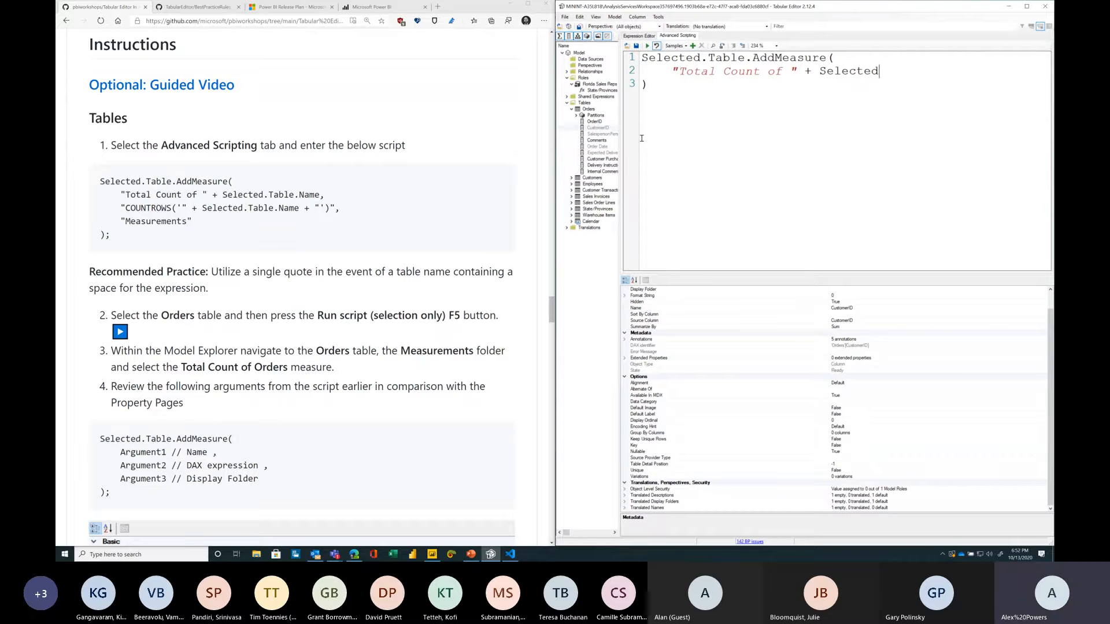
pyautogui.write('.Table.Name,')
# Step: On a new line, begin the DAX expression argument with "COUNTROWS('"
pyautogui.press('Return')
pyautogui.write('"COUNTROWS(')
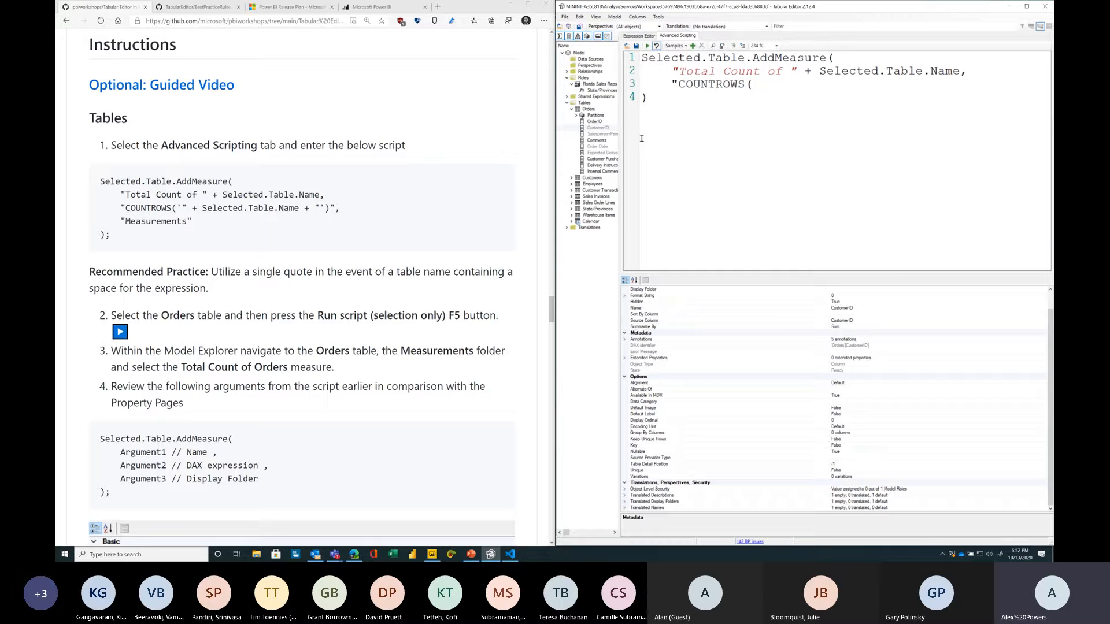
pyautogui.write("'")
pyautogui.write('"')
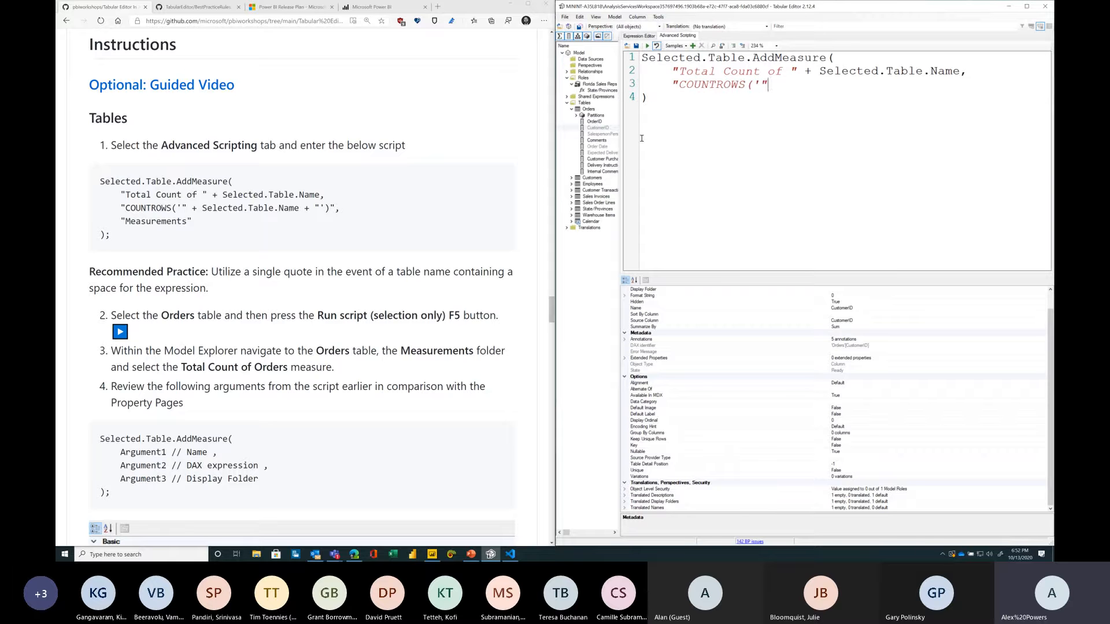
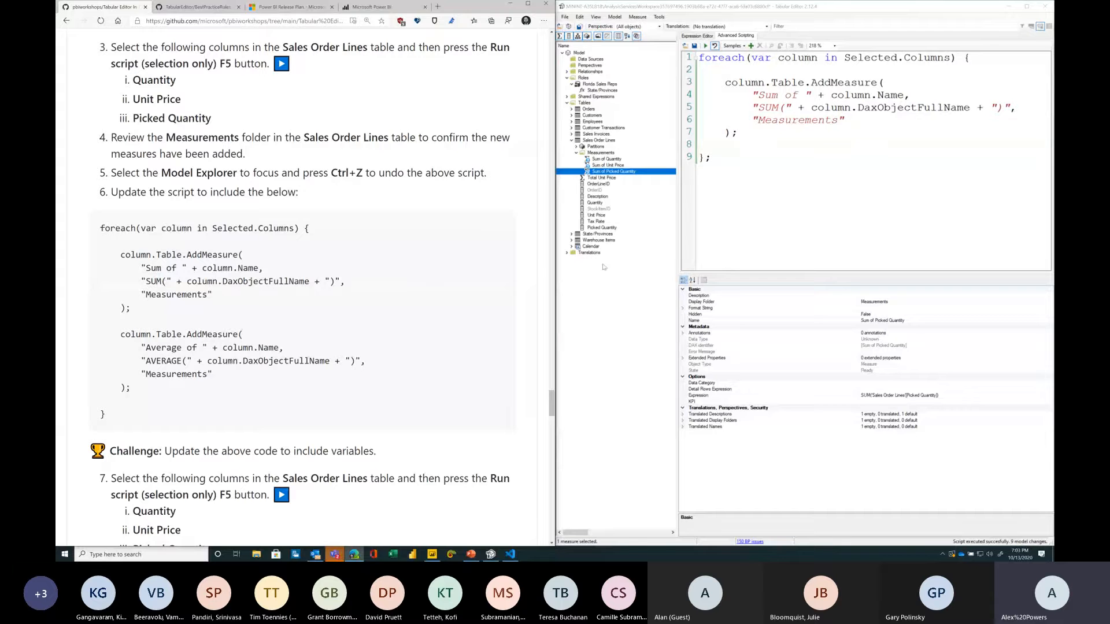
# Step: Undo the generated Sum measures and start a second column.Table.AddMeasure( call below the first one inside the loop
pyautogui.hotkey('ctrl', 'z')
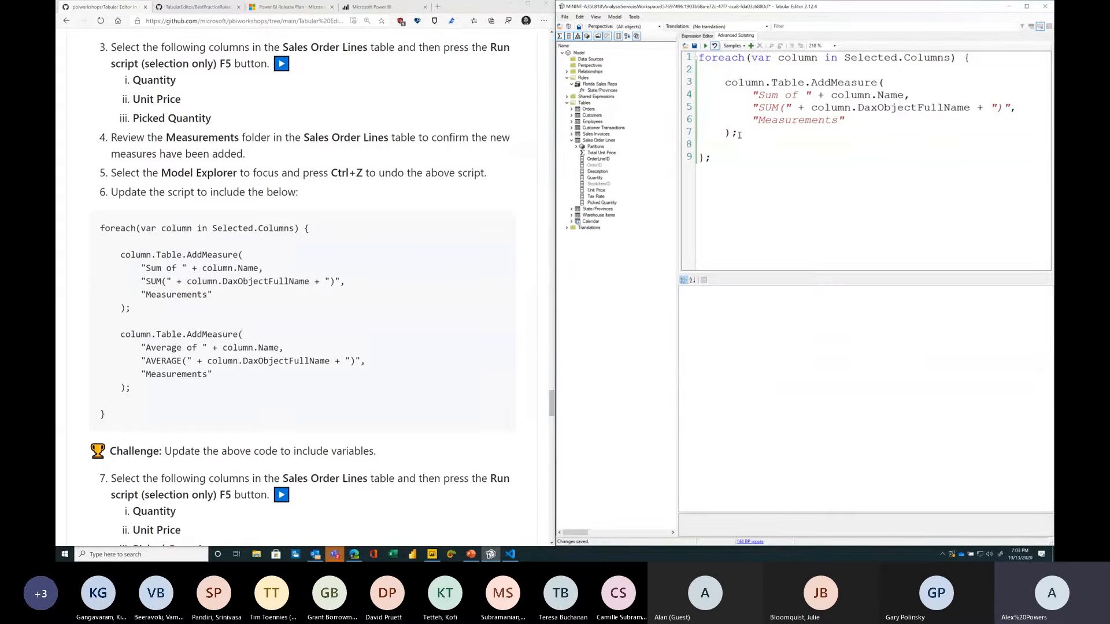
pyautogui.click(738, 137)
pyautogui.press('Return')
pyautogui.press('Return')
pyautogui.write('column.Table.Add')
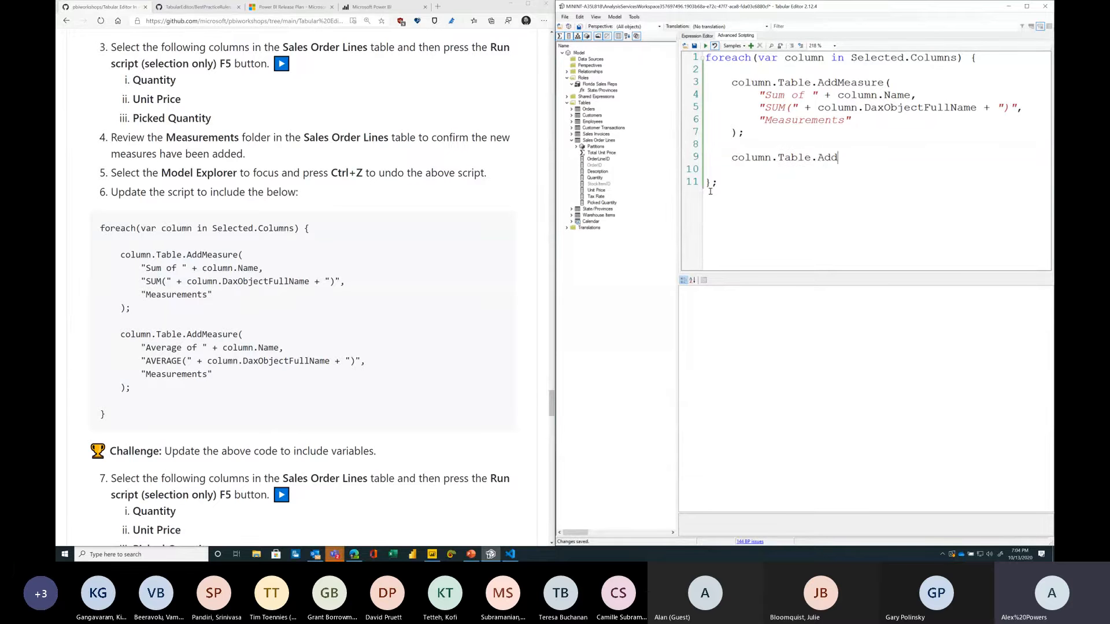
pyautogui.write('Measure(')
pyautogui.press('Return')
# Step: Enter the name argument "Average of " + column.Name, on the first argument line of the new call
pyautogui.write('"Average of ')
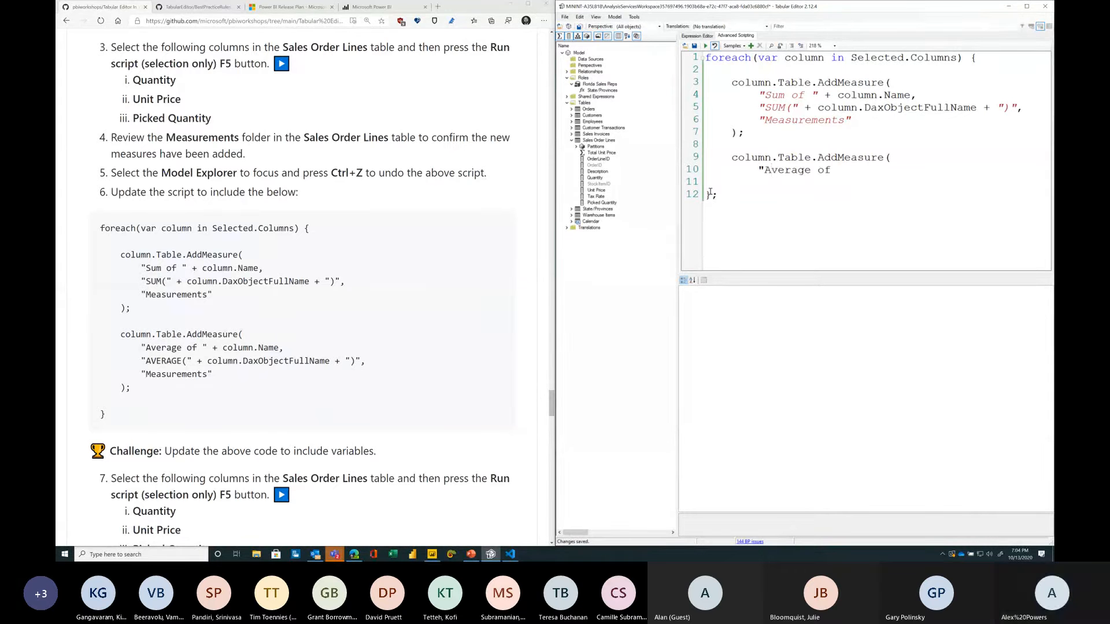
pyautogui.write('" + ')
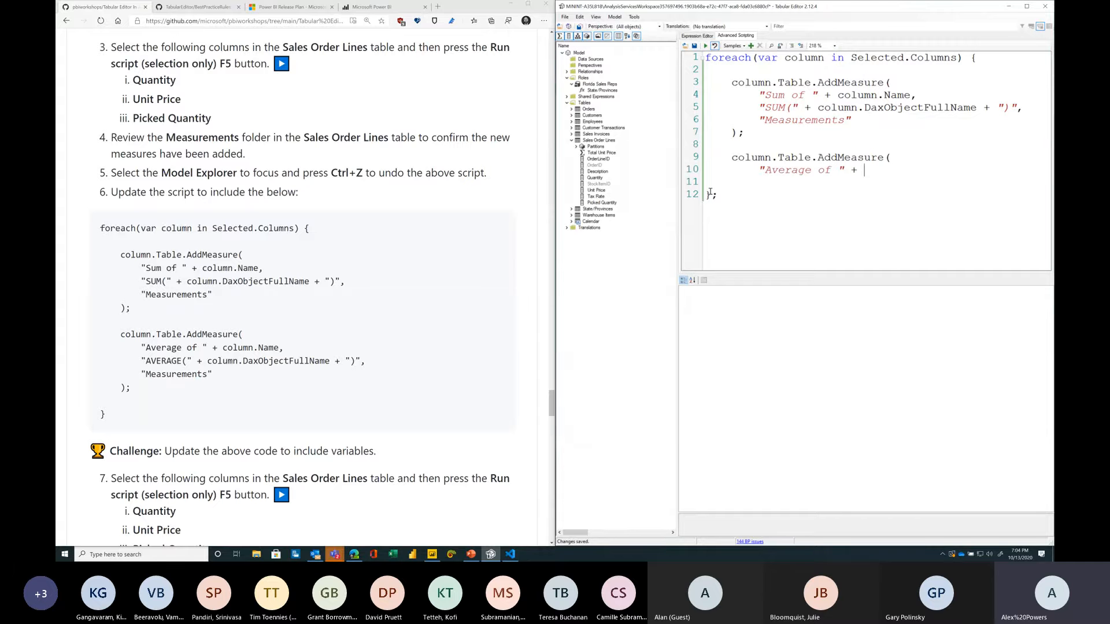
pyautogui.write('column.Name,')
pyautogui.press('Return')
# Step: On the next line, begin the expression argument with "AVERAGE(" + column.DaxObjectFullName
pyautogui.write('"AVERAGE(')
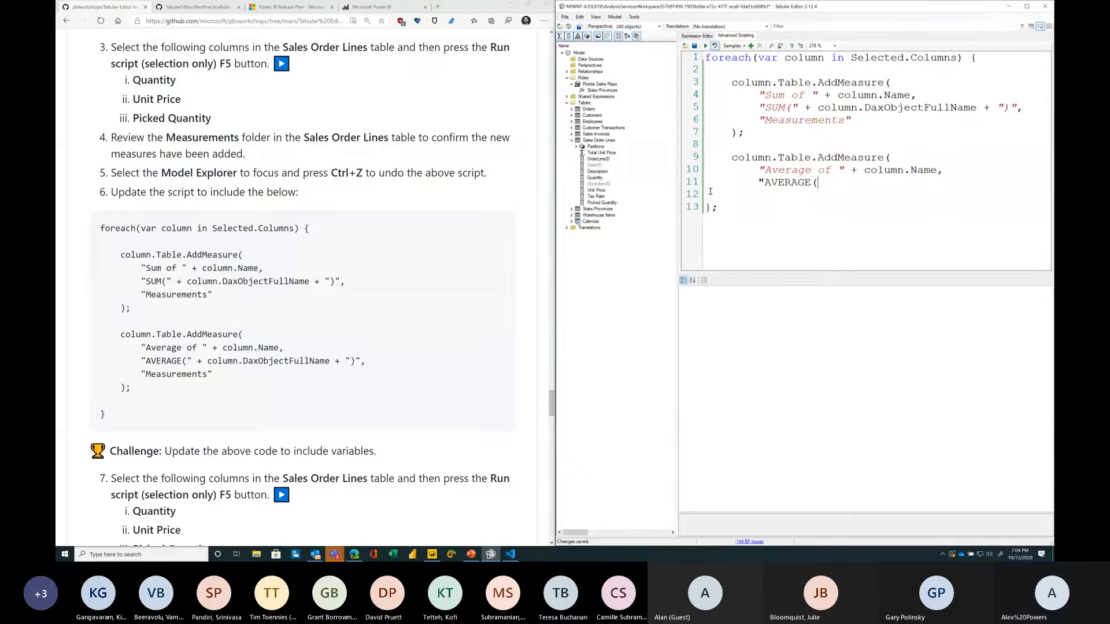
pyautogui.write('" + column.')
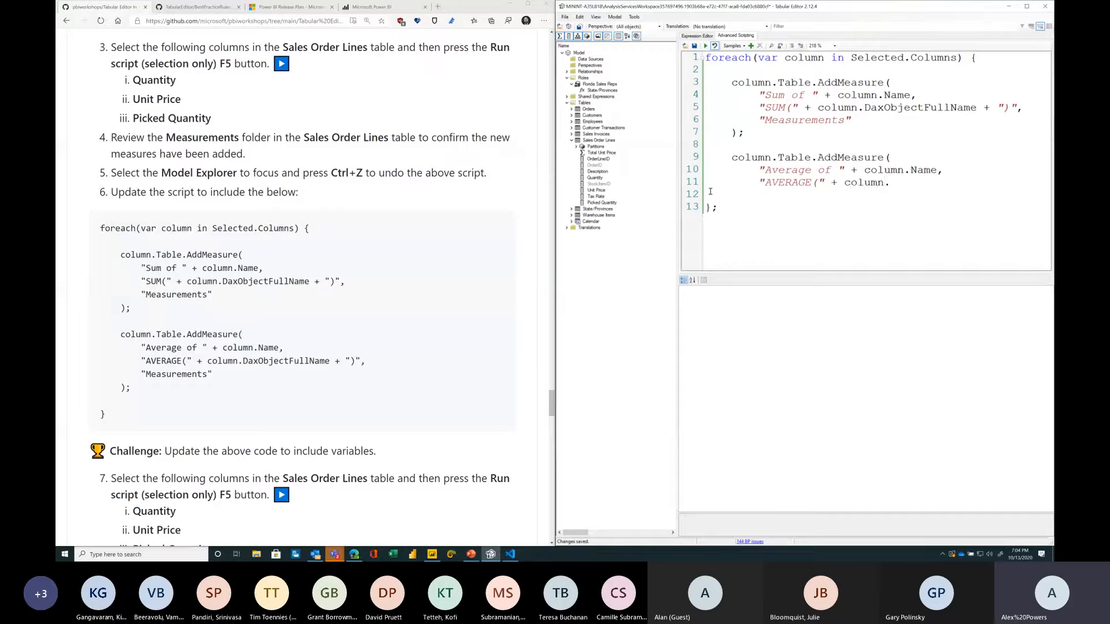
pyautogui.write('DaxObjectFullName')
# Step: Finish the expression with + ")", add the "Measurements" display folder argument, and close the call with );
pyautogui.moveTo(111, 449); pyautogui.dragTo(378, 447)
pyautogui.click(381, 449)
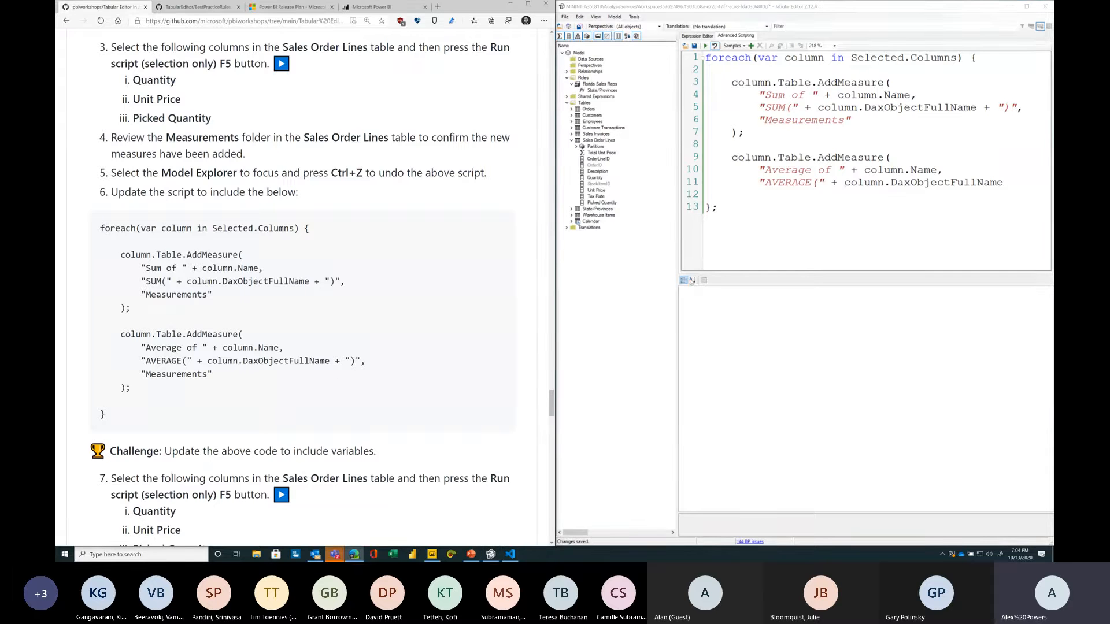
pyautogui.click(999, 195)
pyautogui.click(1004, 184)
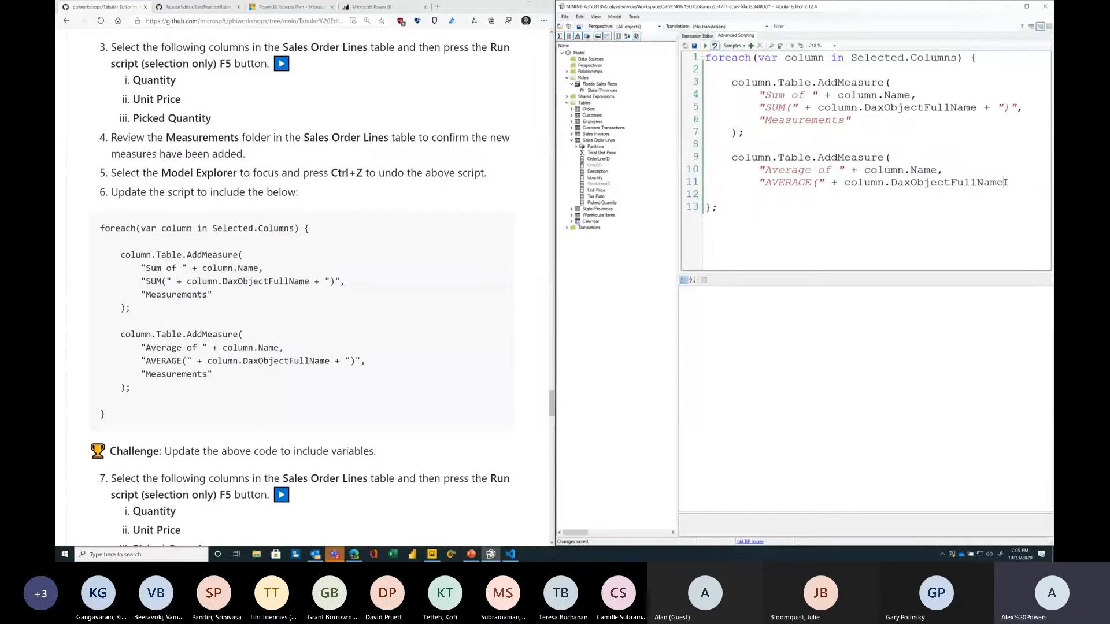
pyautogui.keyDown('ctrl'); pyautogui.scroll(-3, 1005, 183); pyautogui.keyUp('ctrl')
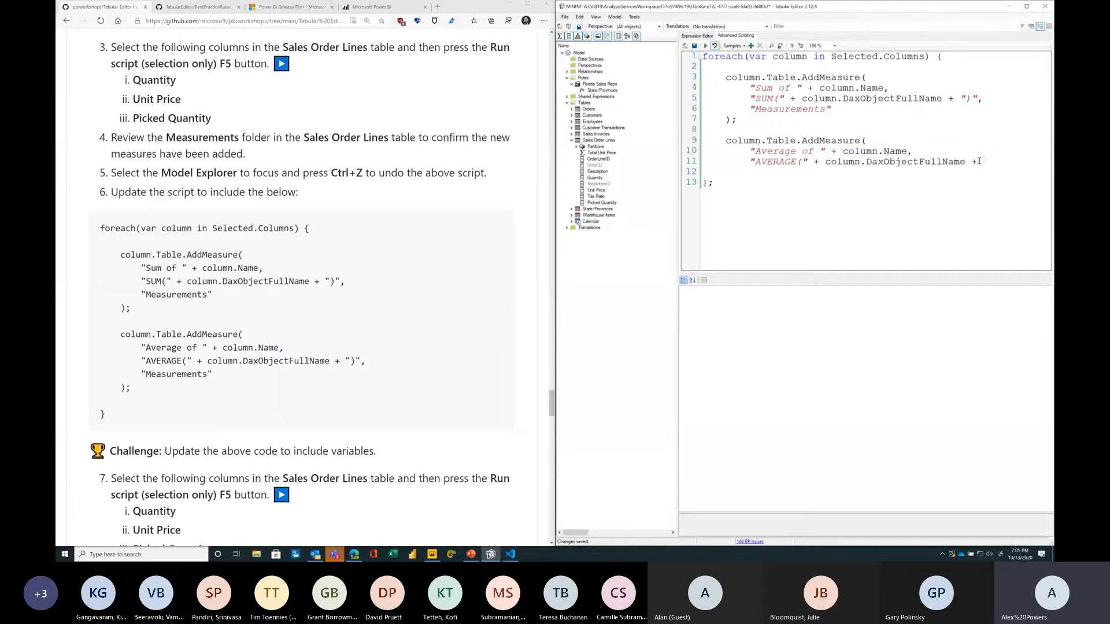
pyautogui.write('")",         ')
pyautogui.write('"Measurements')
pyautogui.write('"')
pyautogui.press('Return')
pyautogui.write(');')
# Step: Select the Quantity, Unit Price and Picked Quantity columns of Sales Order Lines and run the script on the selection
pyautogui.click(596, 178)
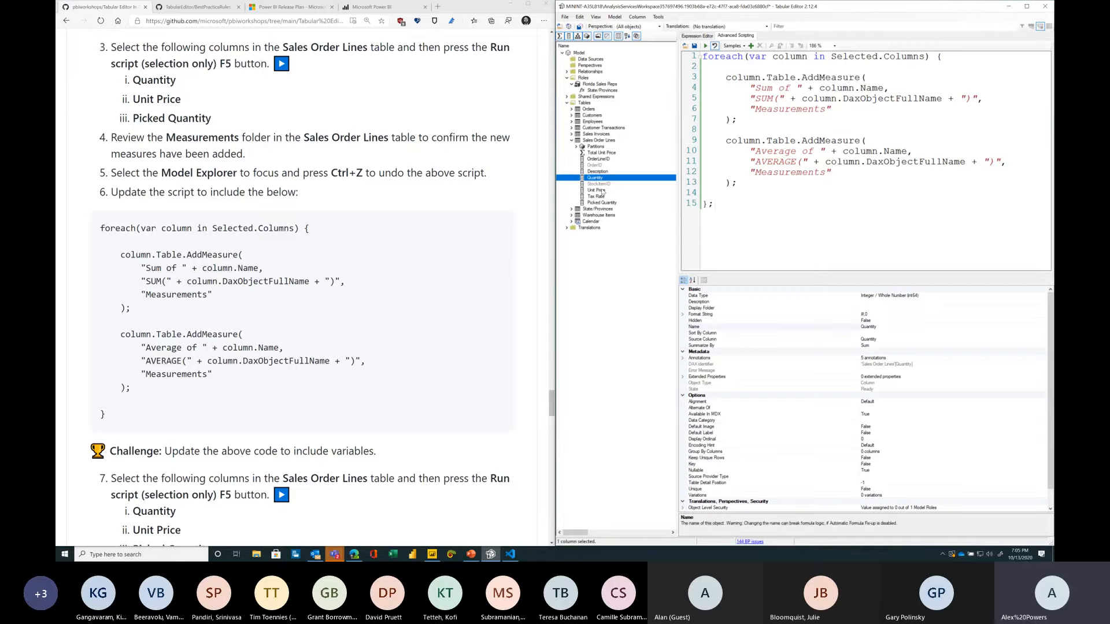
pyautogui.keyDown('ctrl'); pyautogui.click(601, 191); pyautogui.keyUp('ctrl')
pyautogui.keyDown('ctrl'); pyautogui.click(604, 203); pyautogui.keyUp('ctrl')
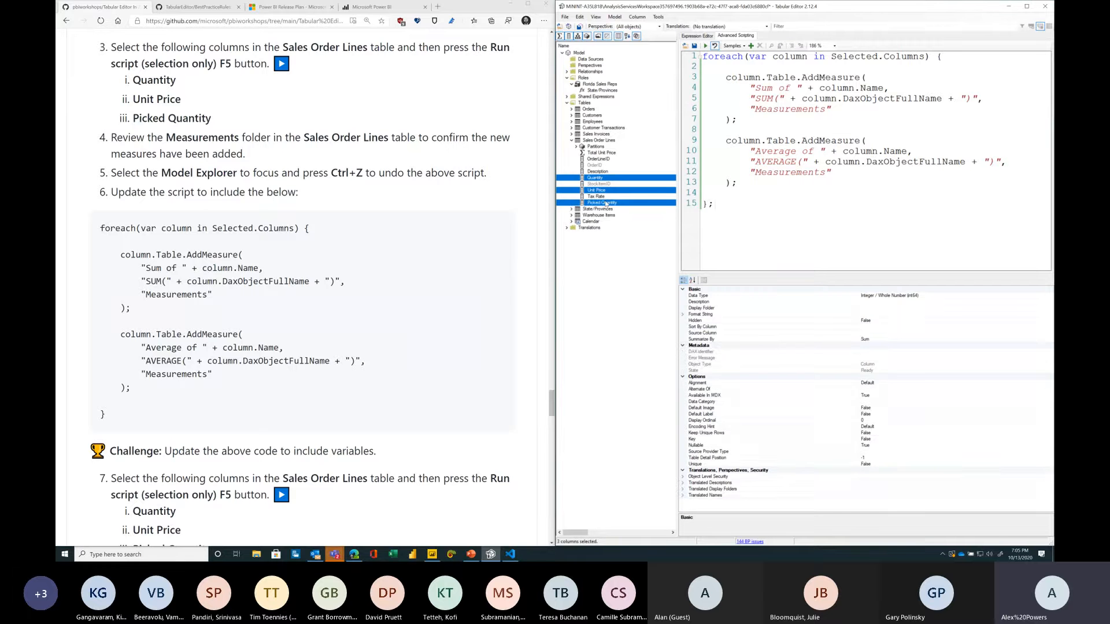
pyautogui.scroll(-4, 225, 296)
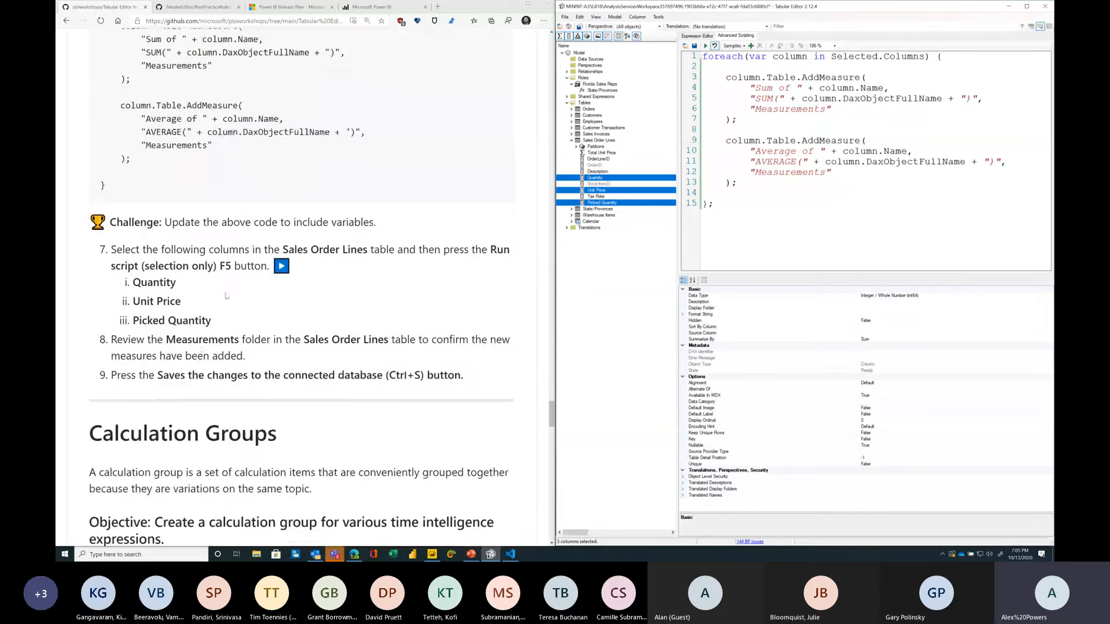
pyautogui.click(705, 46)
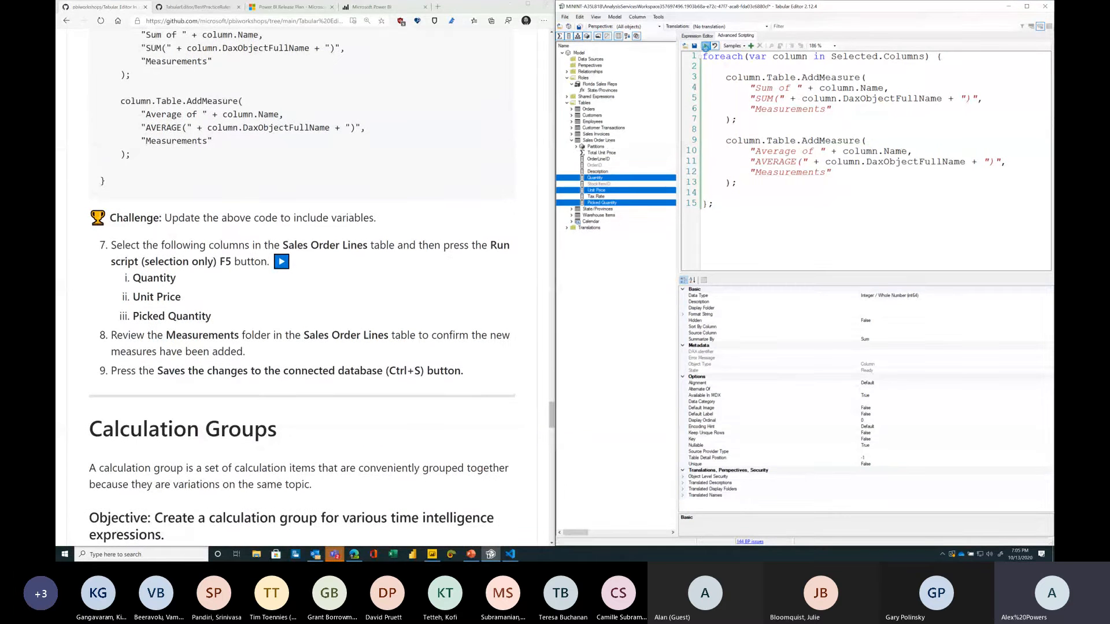
pyautogui.click(575, 153)
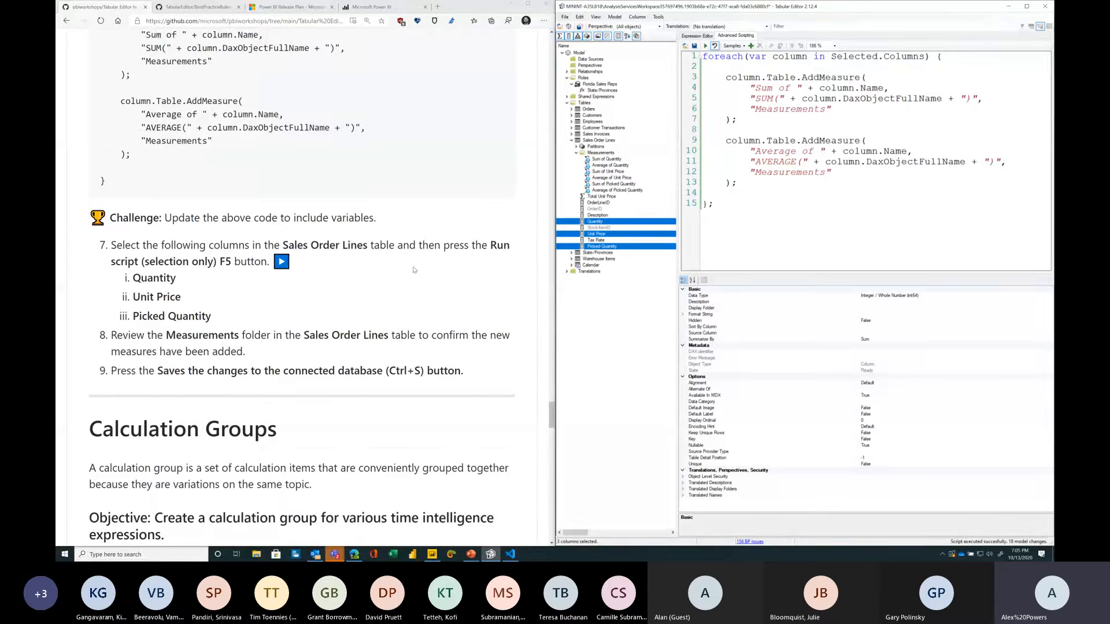
# Step: Save the model changes to the connected Power BI database
pyautogui.click(432, 553)
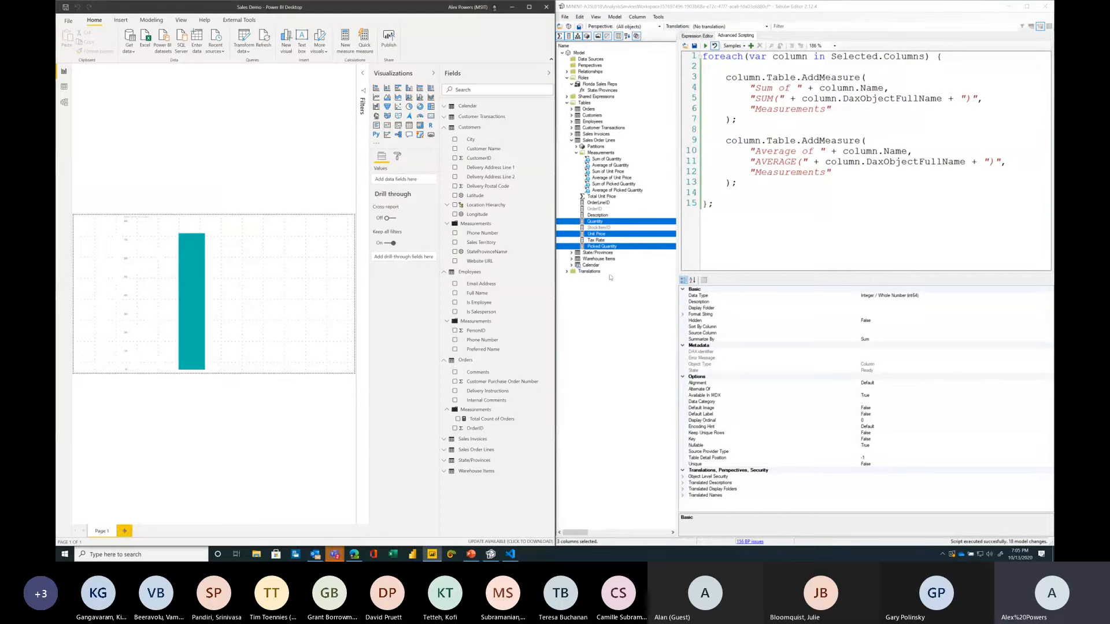
pyautogui.click(622, 273)
pyautogui.hotkey('ctrl', 's')
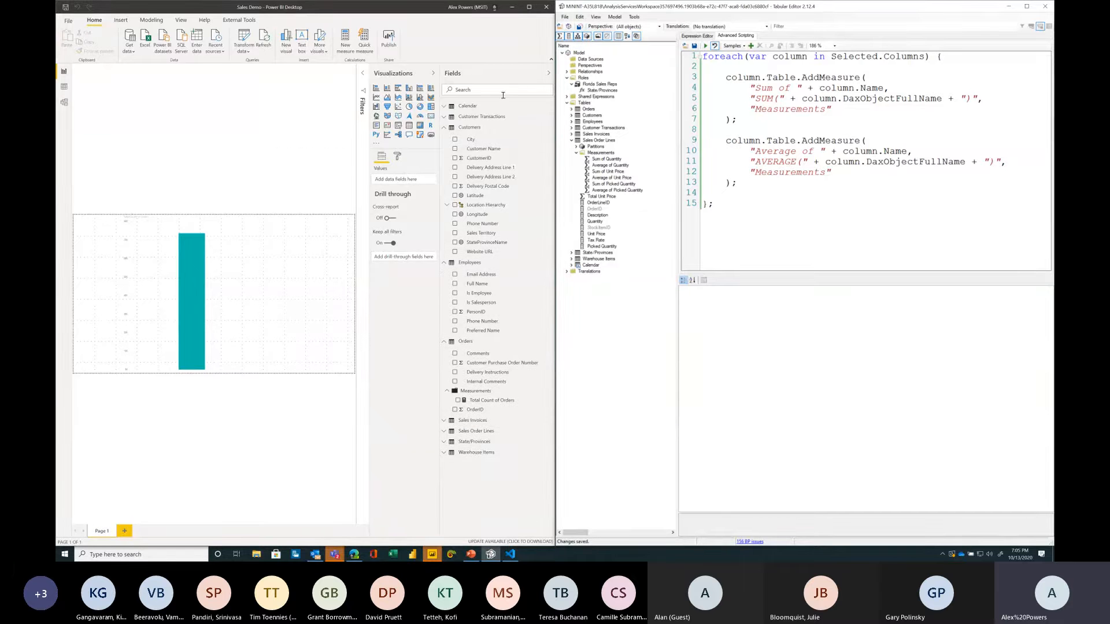
# Step: In Power BI Desktop's field list, expand Sales Order Lines and its Measurements folder to review the new measures
pyautogui.click(447, 128)
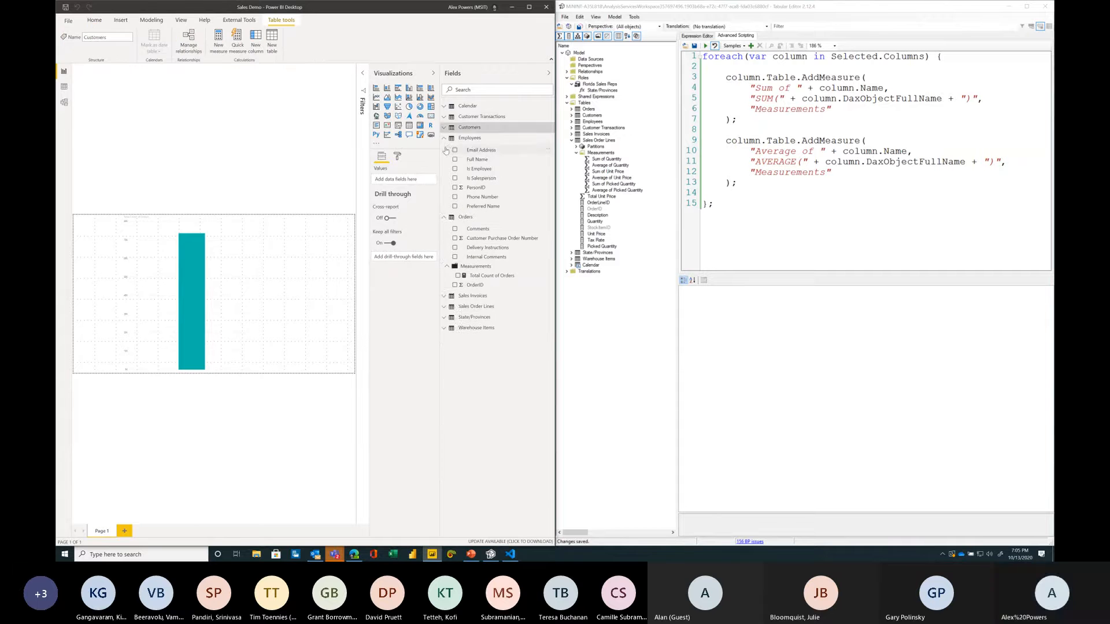
pyautogui.click(444, 139)
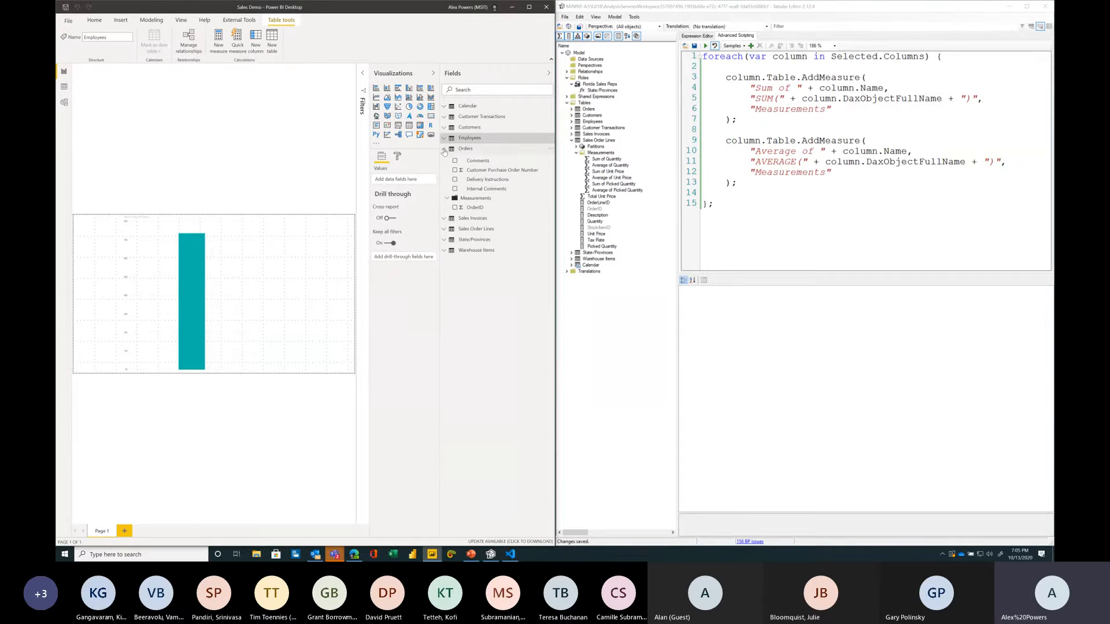
pyautogui.click(444, 149)
pyautogui.click(444, 170)
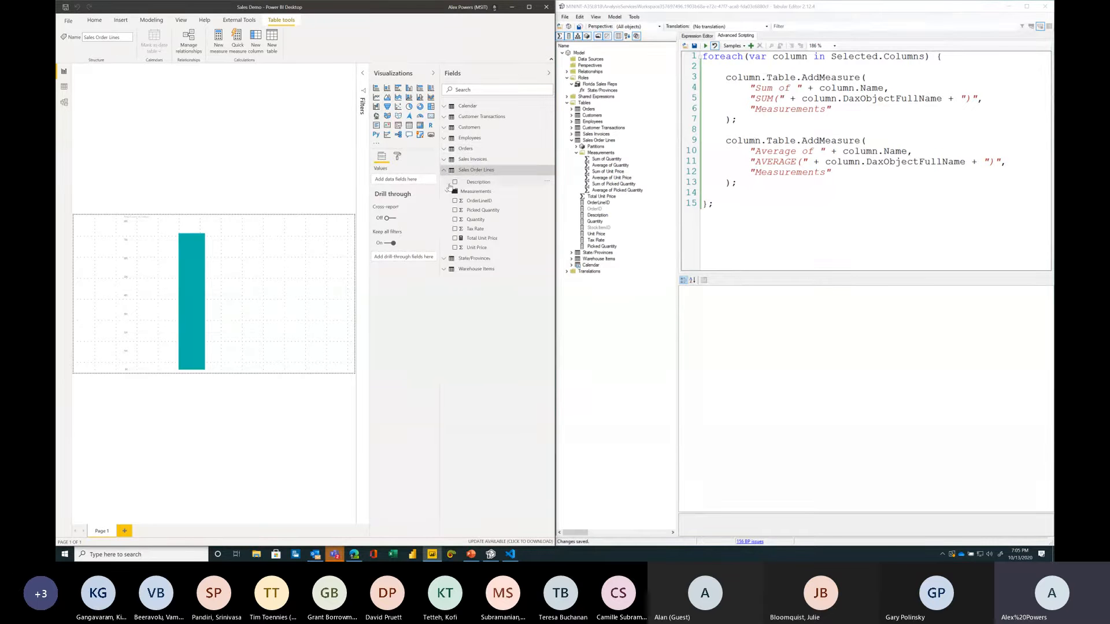
pyautogui.click(447, 192)
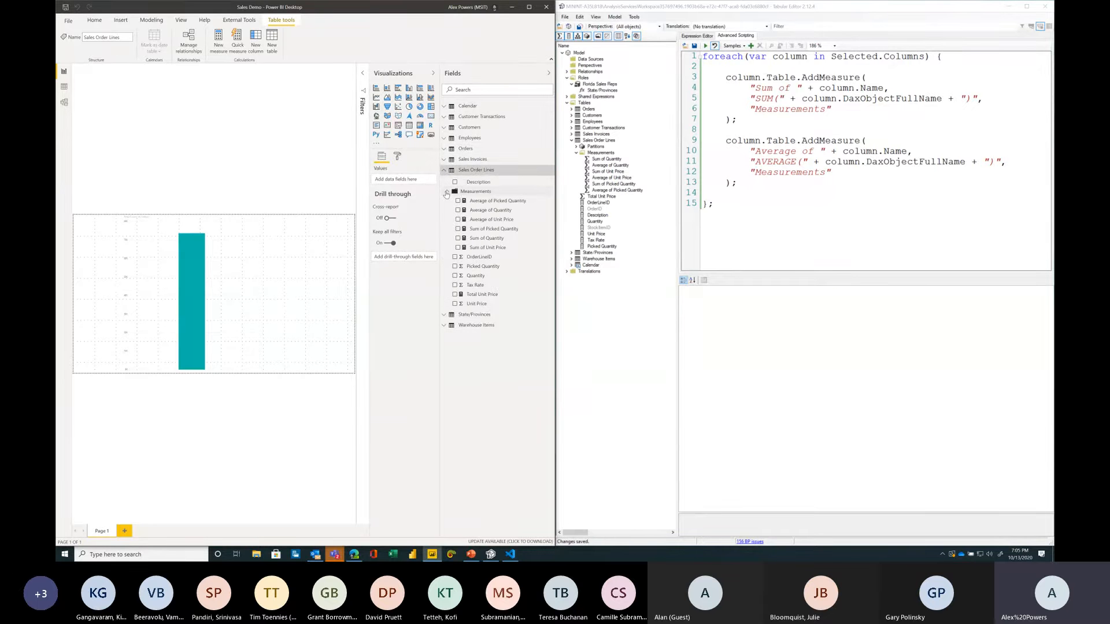
# Step: Back in the browser, open the Script Snippets and Community Scripts links from the workshop page
pyautogui.click(353, 554)
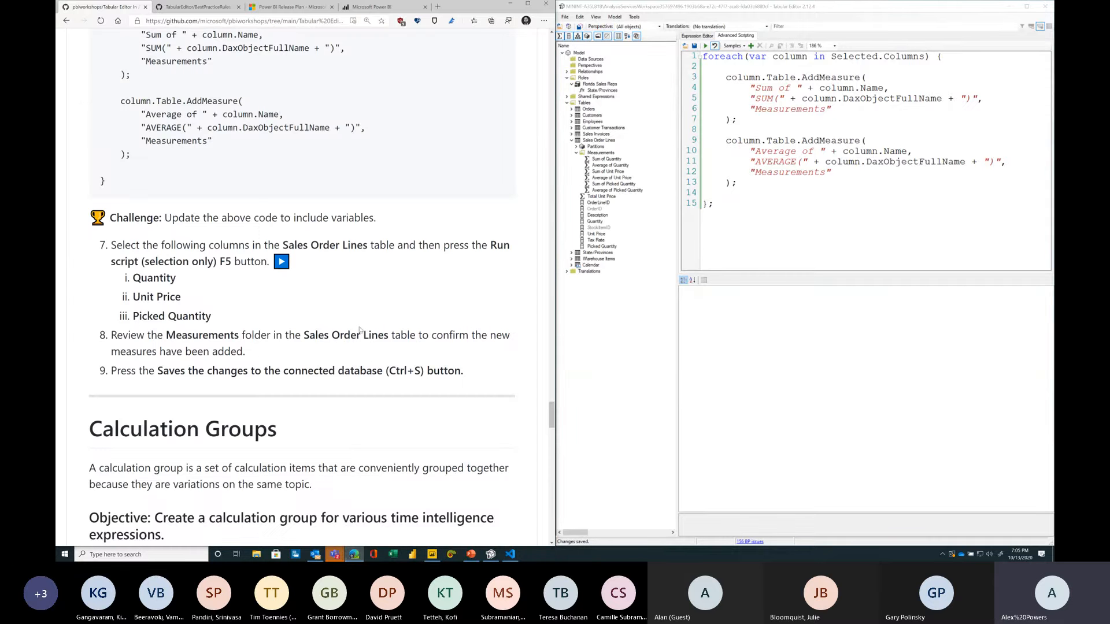
pyautogui.scroll(-15, 357, 334)
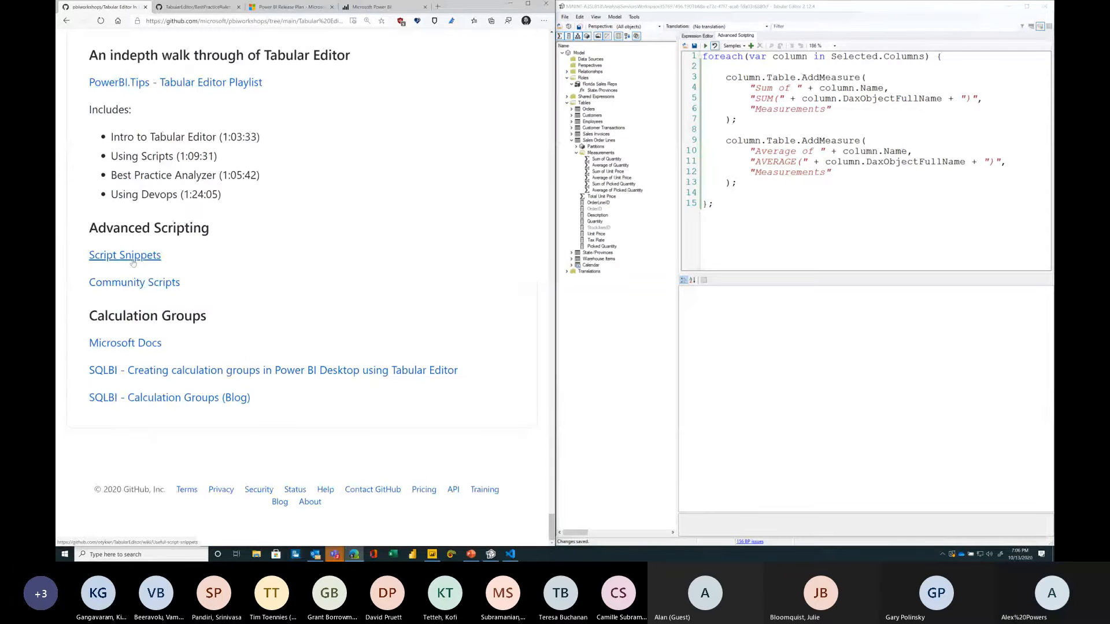
pyautogui.keyDown('ctrl'); pyautogui.click(134, 260); pyautogui.keyUp('ctrl')
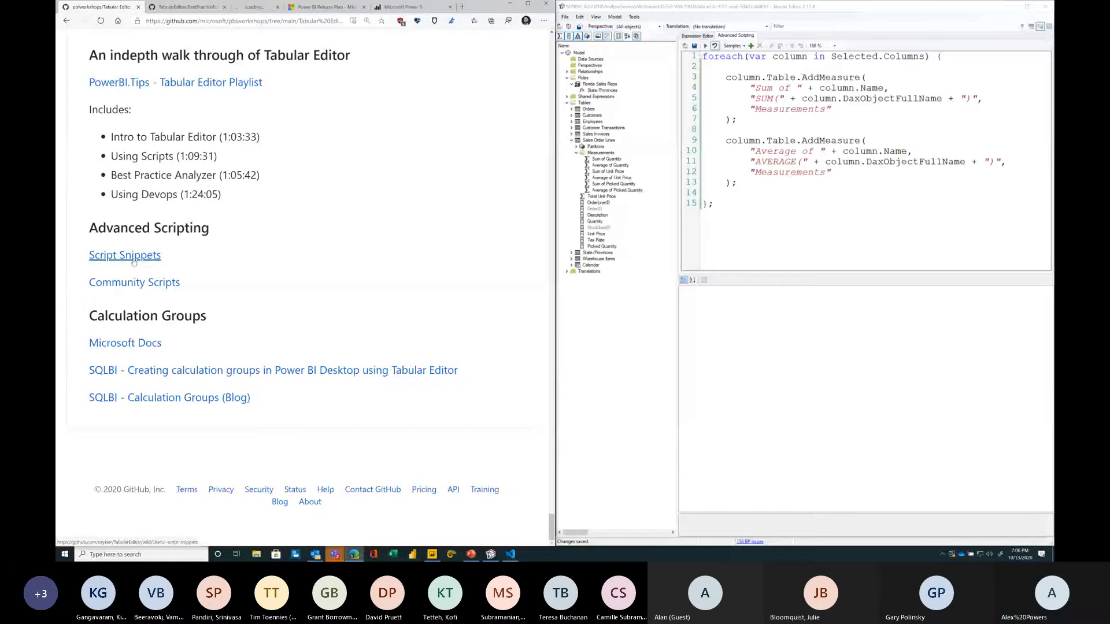
pyautogui.keyDown('ctrl'); pyautogui.click(165, 282); pyautogui.keyUp('ctrl')
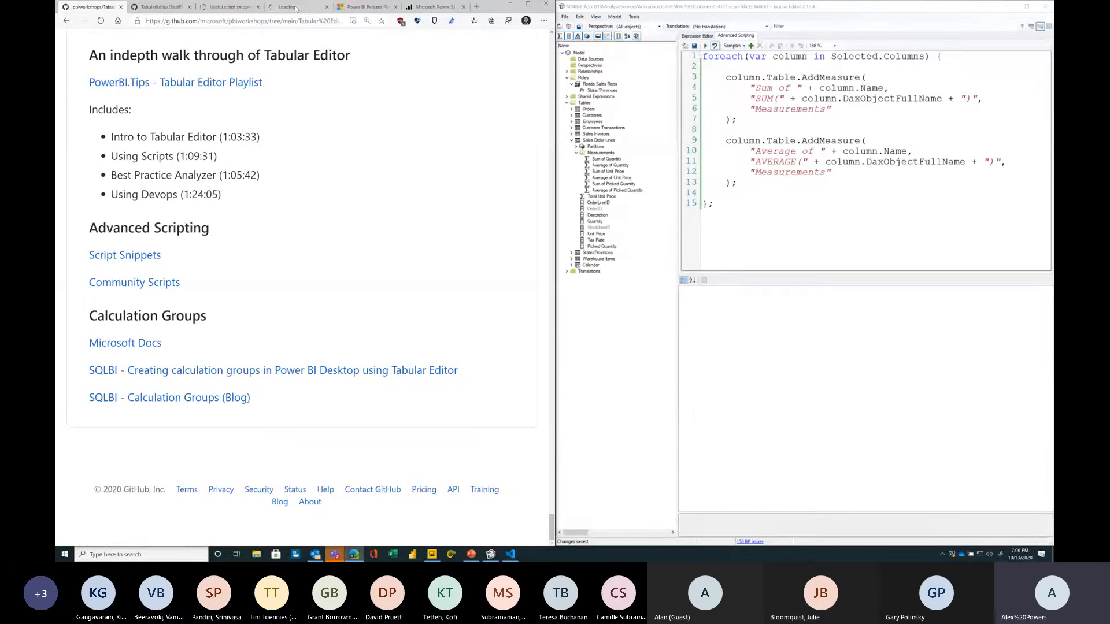
# Step: Browse the Useful script snippets page down to the Generate Time Intelligence measures section
pyautogui.click(237, 8)
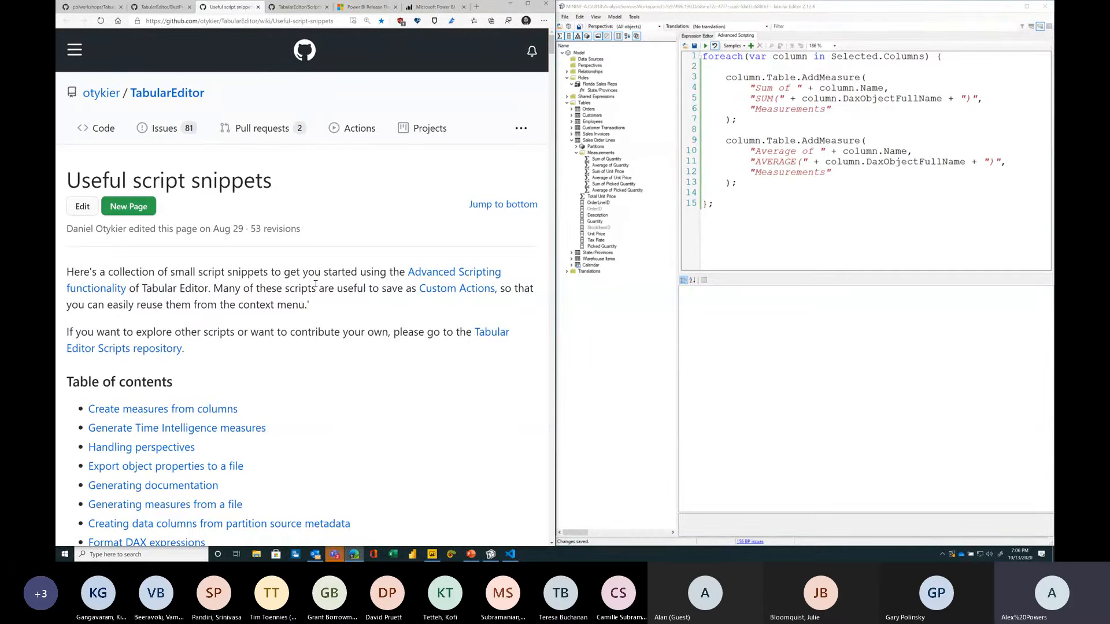
pyautogui.scroll(-1, 316, 284)
pyautogui.scroll(-2, 316, 285)
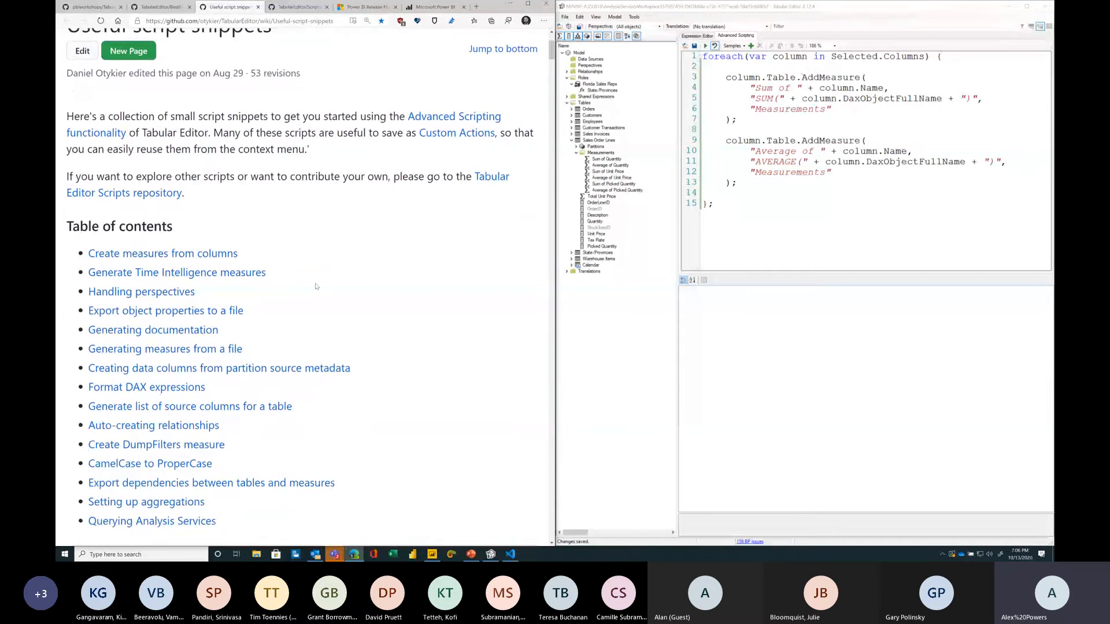
pyautogui.scroll(-8, 316, 285)
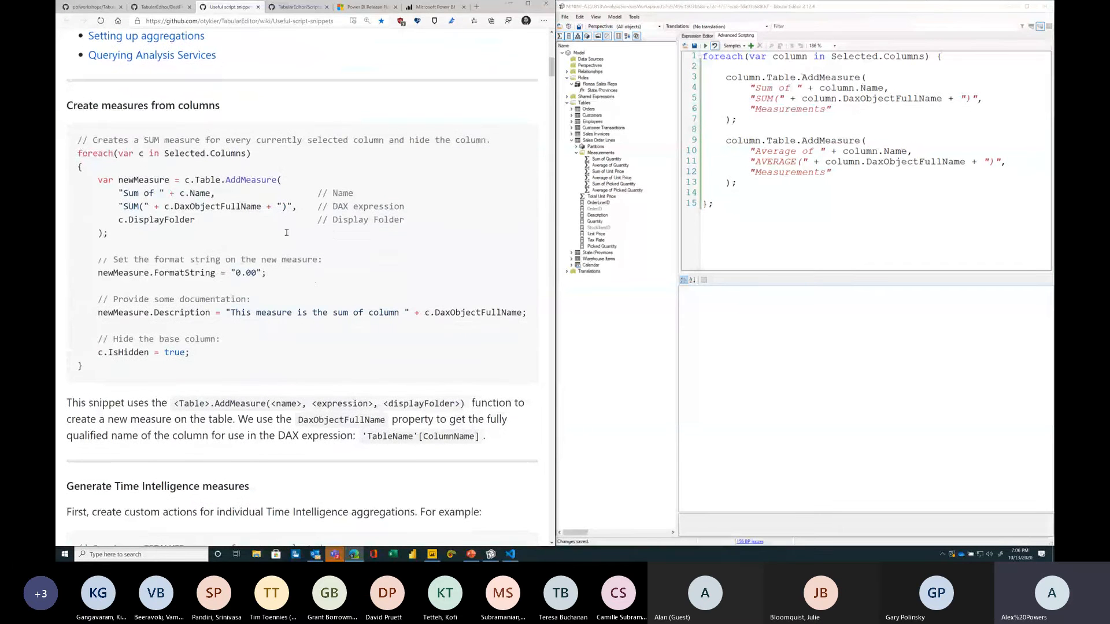
pyautogui.scroll(-4, 302, 135)
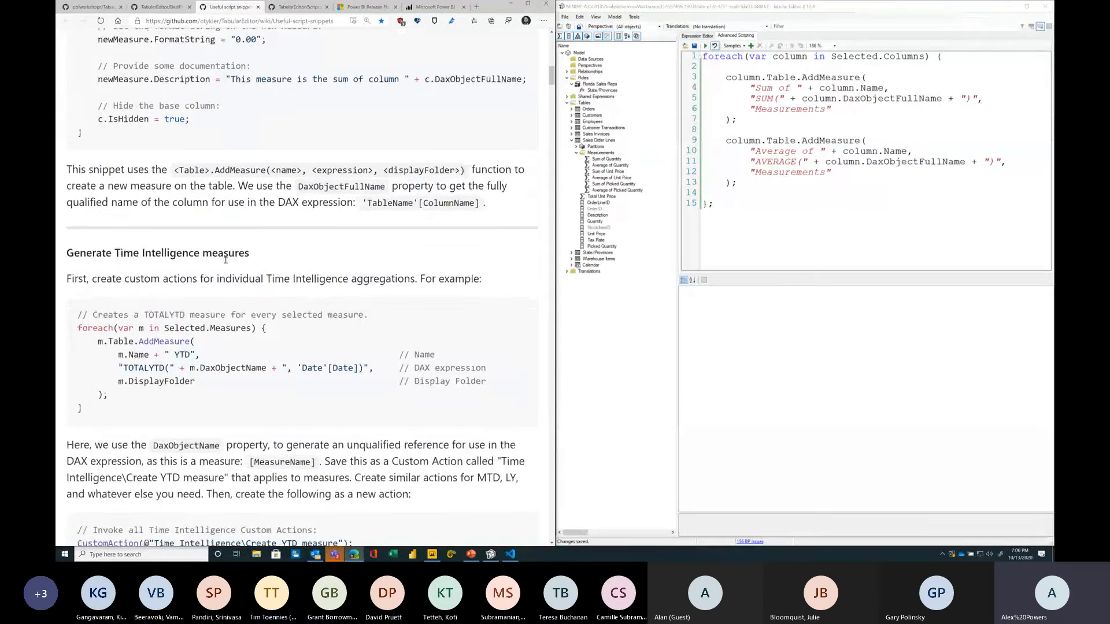
pyautogui.scroll(-4, 259, 253)
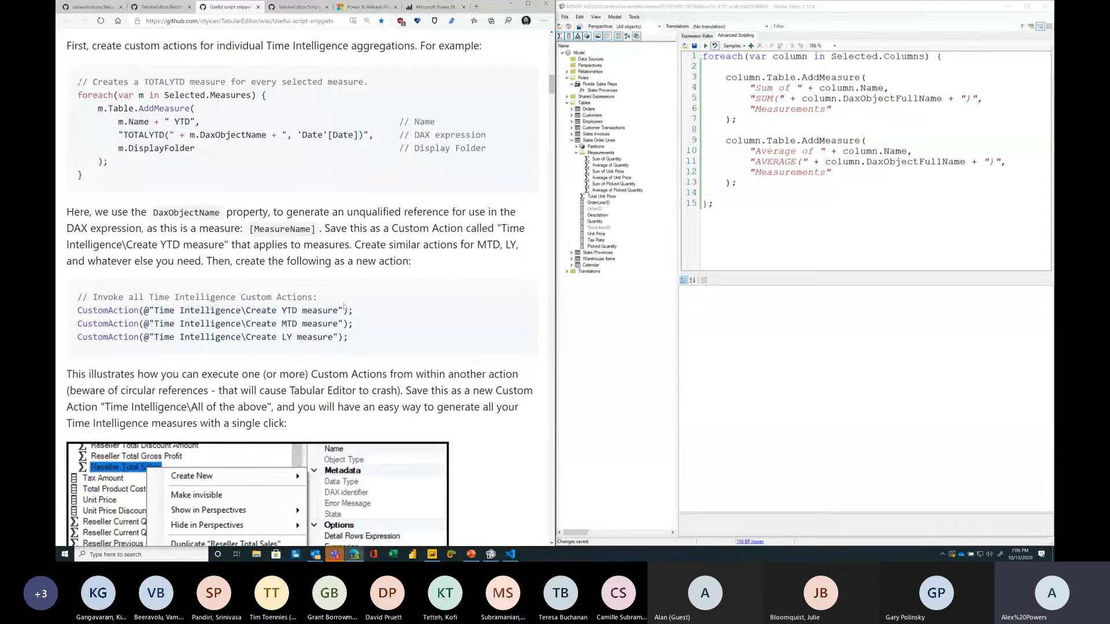
pyautogui.scroll(-3, 344, 306)
pyautogui.scroll(-5, 441, 303)
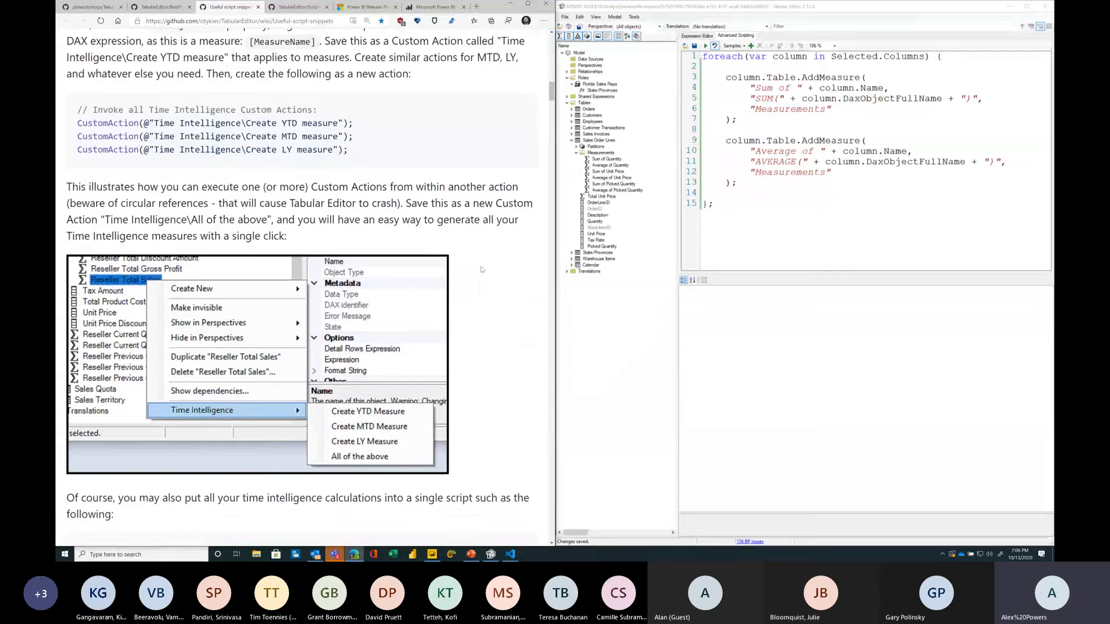
# Step: Copy the full time intelligence measures snippet and paste it over the whole script in the Advanced Scripting editor
pyautogui.moveTo(78, 271); pyautogui.dragTo(241, 298)
pyautogui.scroll(-4, 260, 317)
pyautogui.scroll(-4, 261, 317)
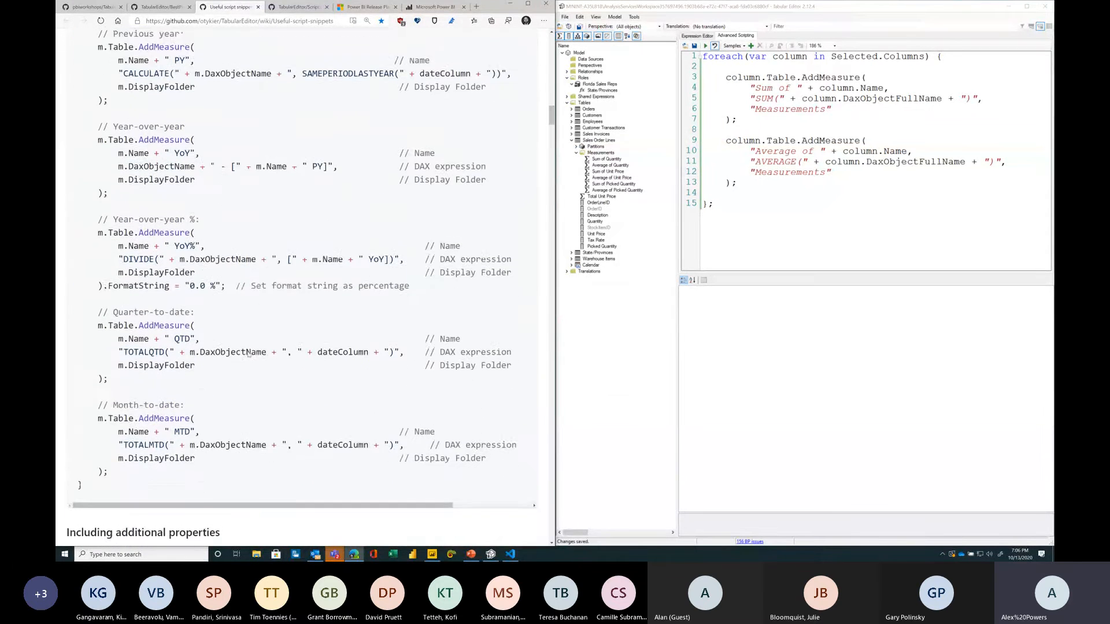
pyautogui.keyDown('shift'); pyautogui.click(152, 404); pyautogui.keyUp('shift')
pyautogui.click(812, 240)
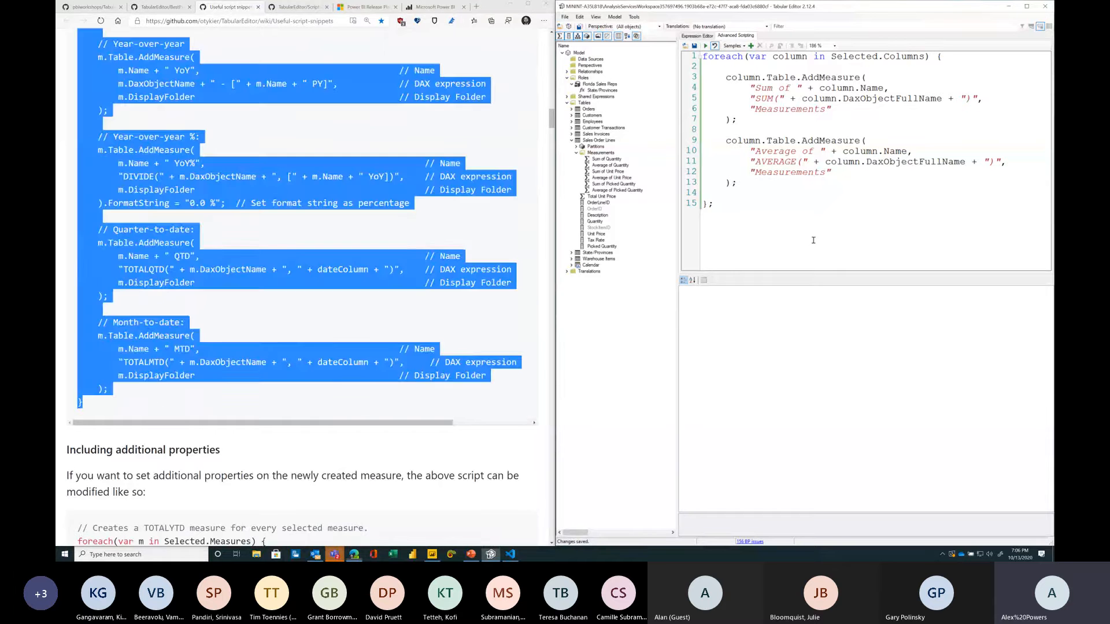
pyautogui.hotkey('ctrl', 'a')
pyautogui.hotkey('ctrl', 'v')
pyautogui.scroll(9, 787, 198)
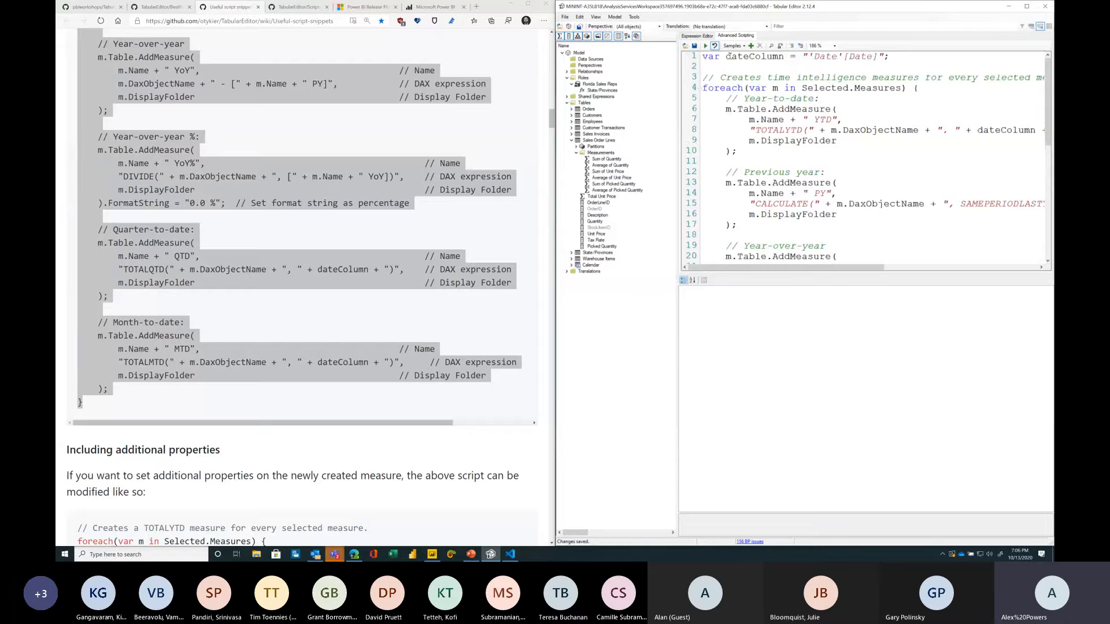
# Step: Change the script's date column reference to 'Calendar'[Date]
pyautogui.doubleClick(759, 58)
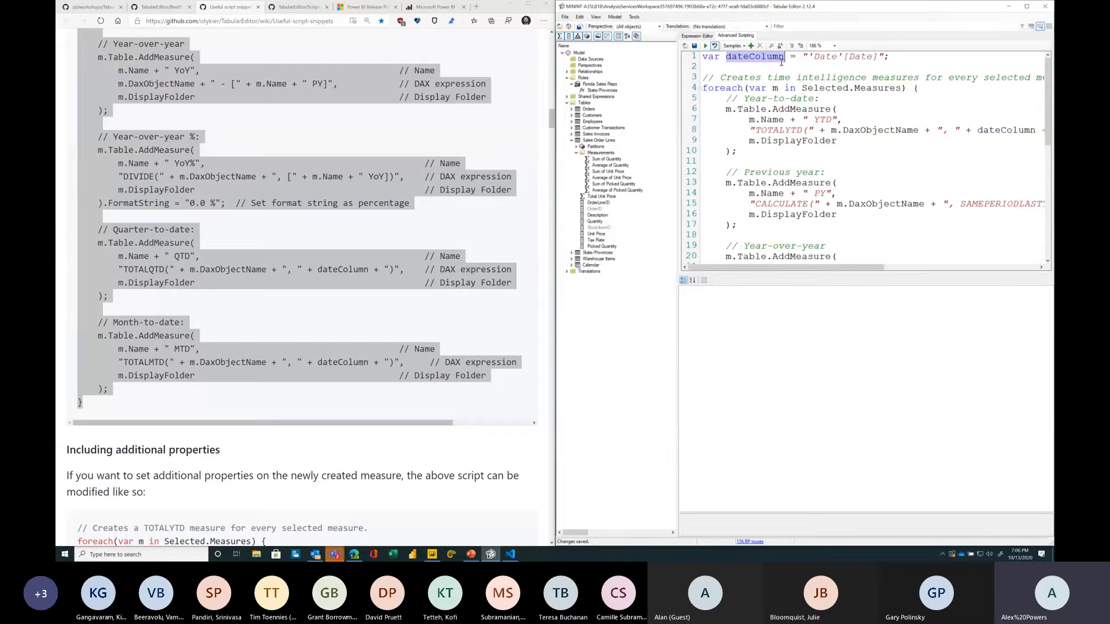
pyautogui.doubleClick(832, 56)
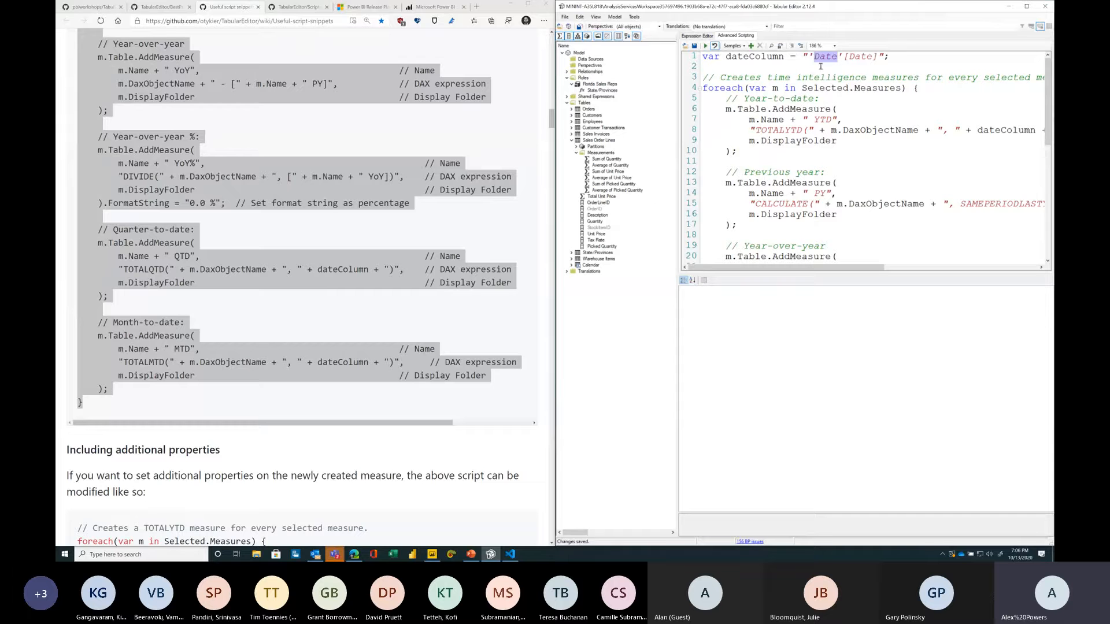
pyautogui.write('Calendar')
pyautogui.click(821, 172)
# Step: Select the six Sum and Average measures in the Measurements folder and run the time intelligence script on them
pyautogui.click(607, 159)
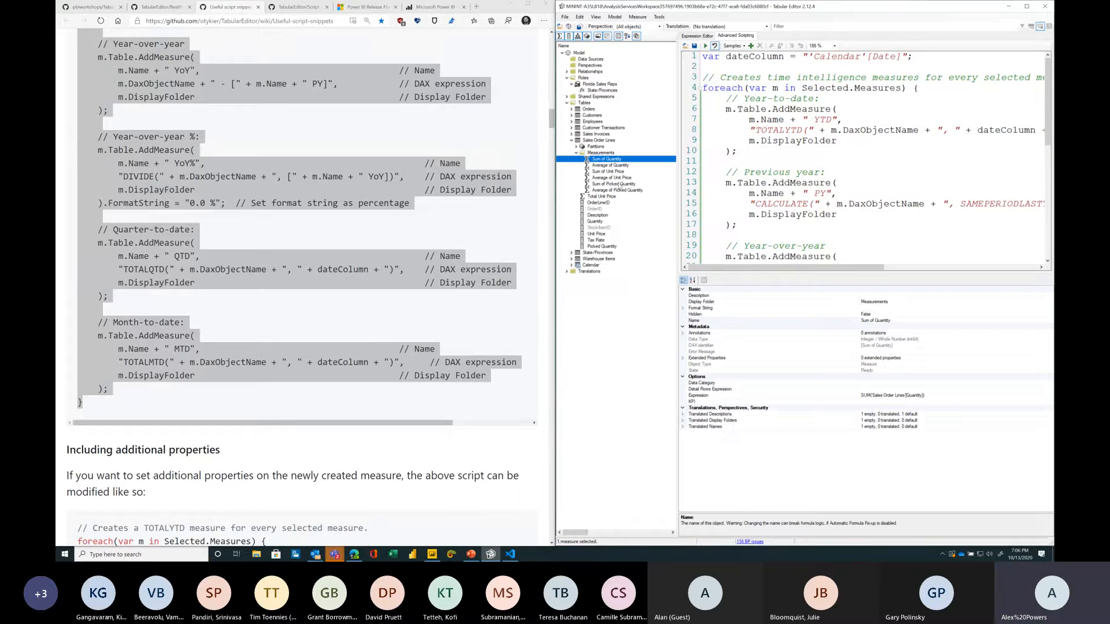
pyautogui.keyDown('shift'); pyautogui.click(615, 191); pyautogui.keyUp('shift')
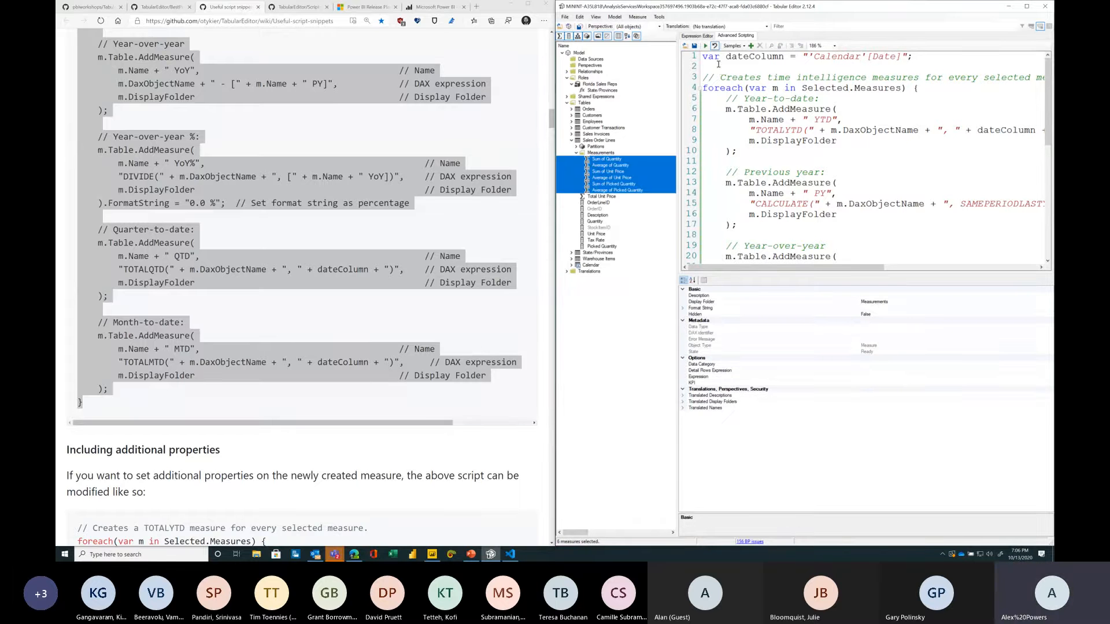
pyautogui.click(705, 46)
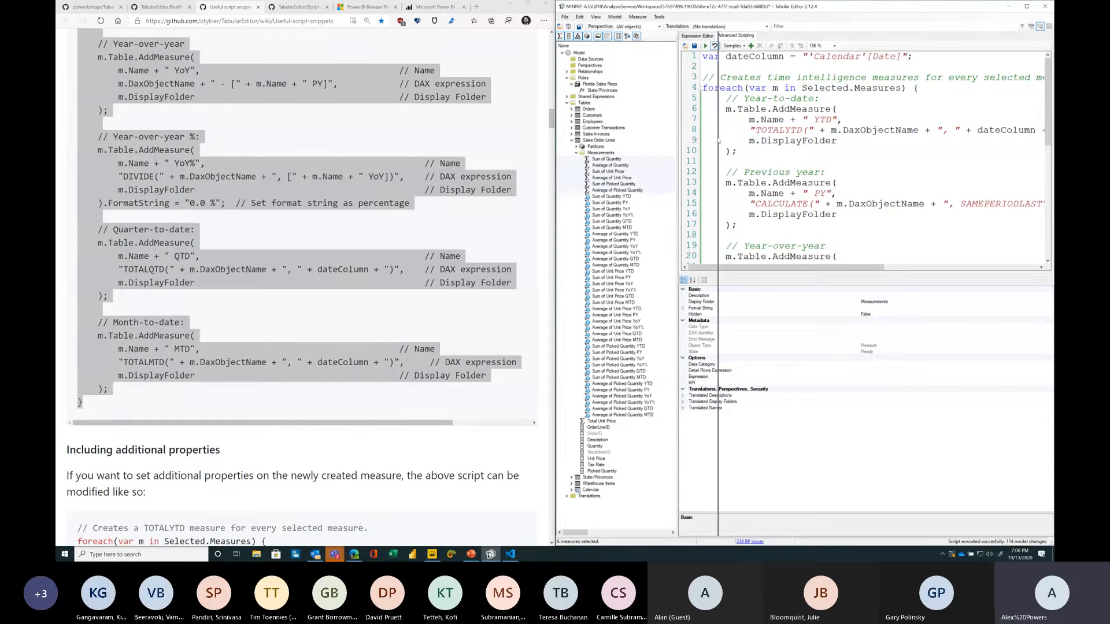
# Step: Inspect the generated Sum of Quantity YTD measure and select all the new time intelligence measures
pyautogui.moveTo(678, 138); pyautogui.dragTo(719, 139)
pyautogui.click(615, 196)
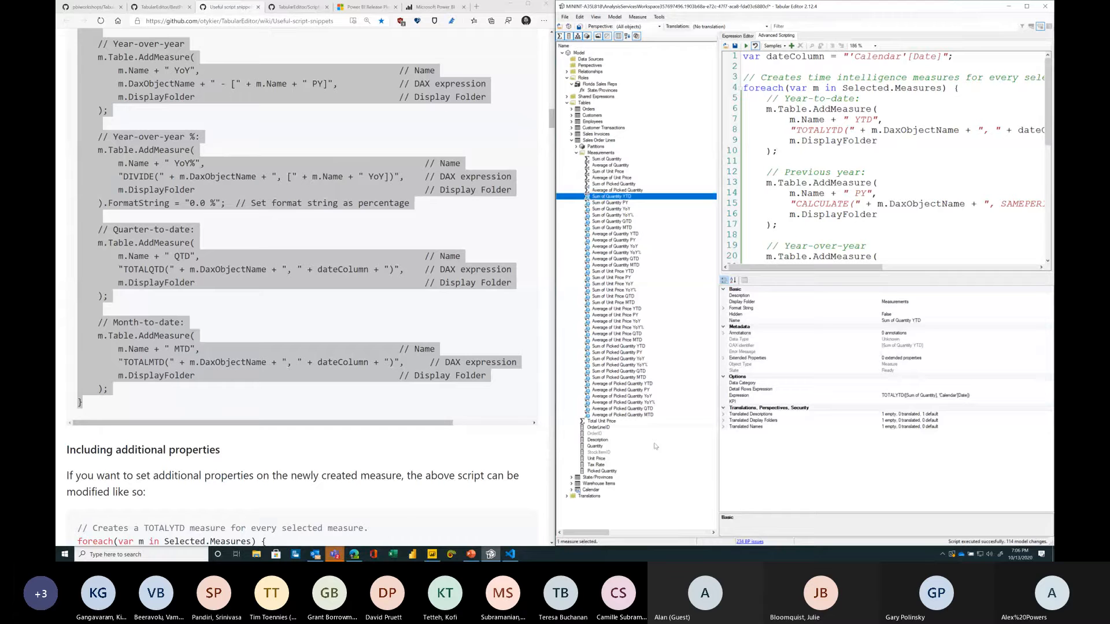
pyautogui.keyDown('shift'); pyautogui.click(651, 415); pyautogui.keyUp('shift')
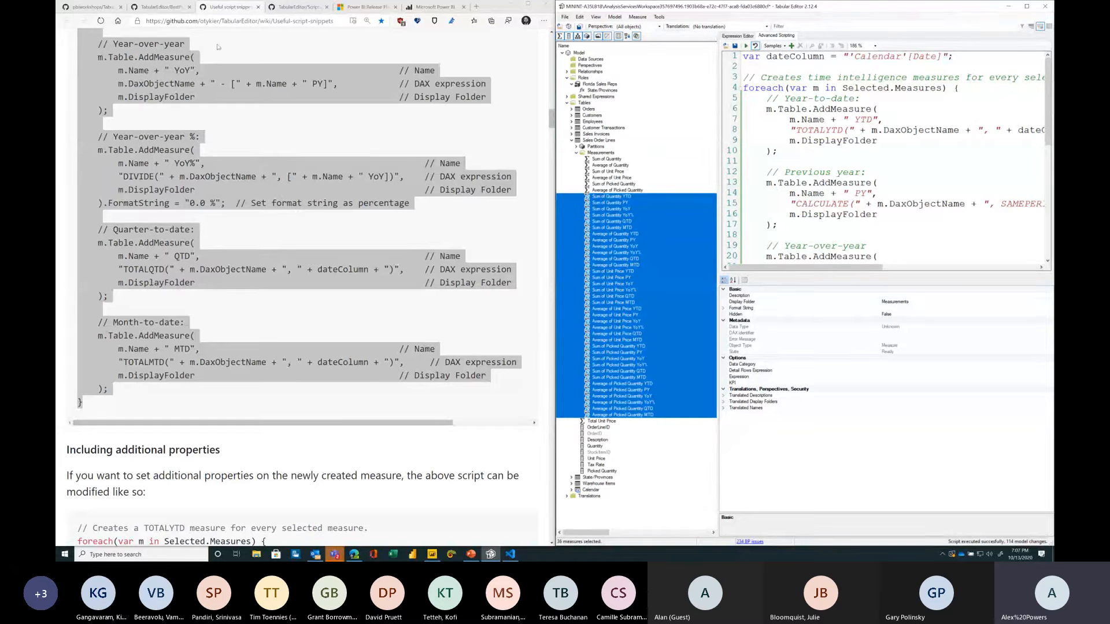
# Step: Open a new browser tab and go to daxpatterns.com
pyautogui.click(226, 8)
pyautogui.hotkey('ctrl', 't')
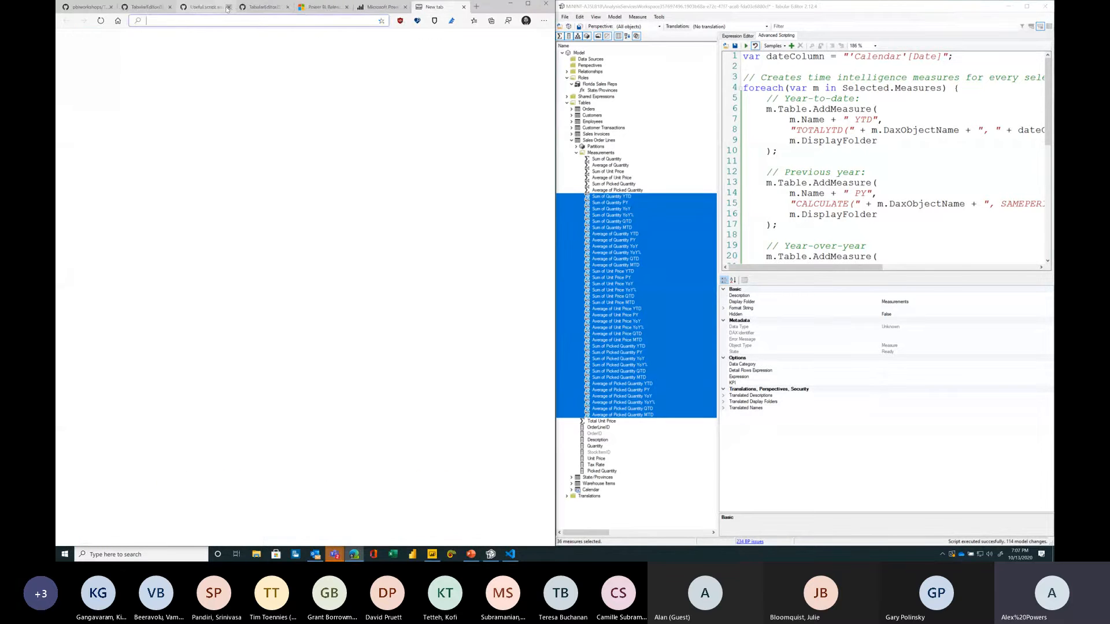
pyautogui.write('daxpatterns.co')
pyautogui.press('Return')
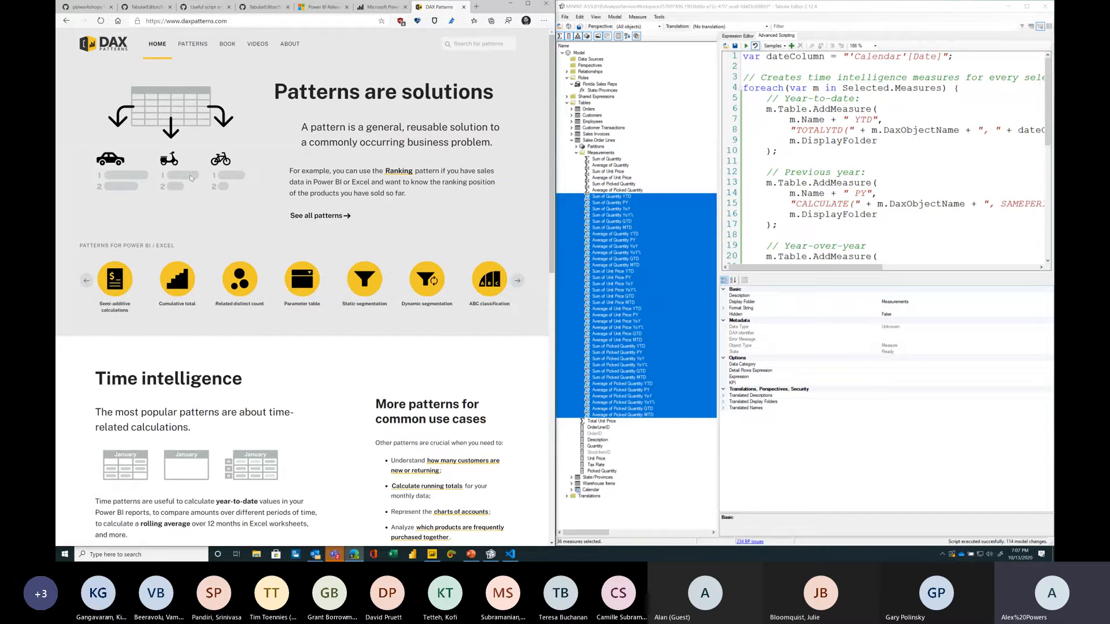
# Step: Open the DAX Patterns list of all patterns and the Time patterns article
pyautogui.click(193, 44)
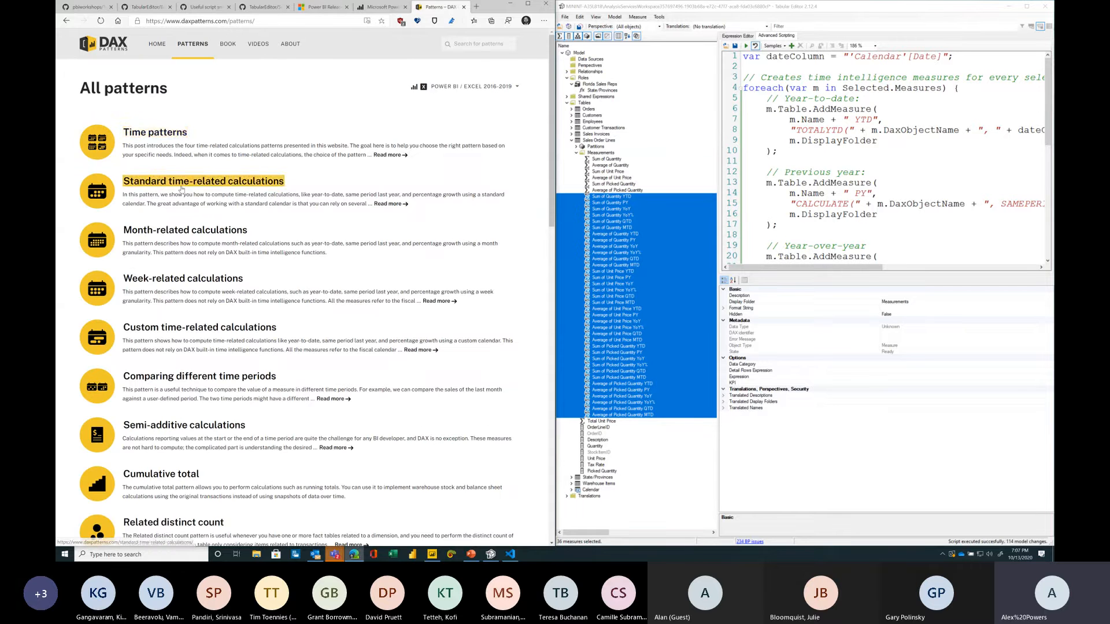
pyautogui.click(164, 133)
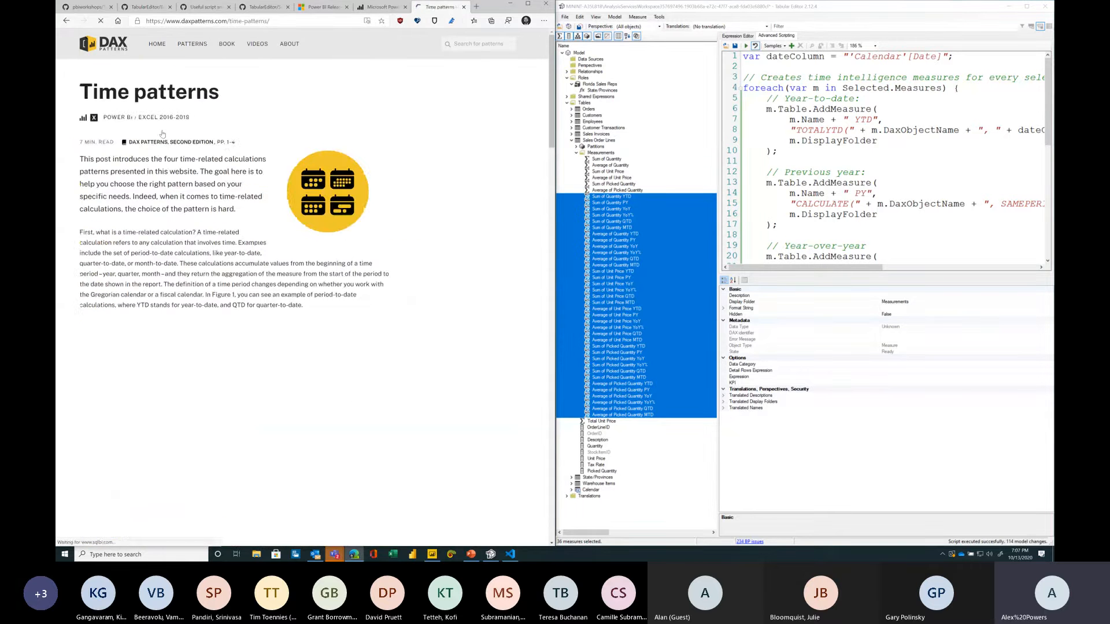
# Step: Return to the script snippets page and open the Save Custom Action dialog, then cancel it
pyautogui.click(207, 7)
pyautogui.scroll(15, 277, 290)
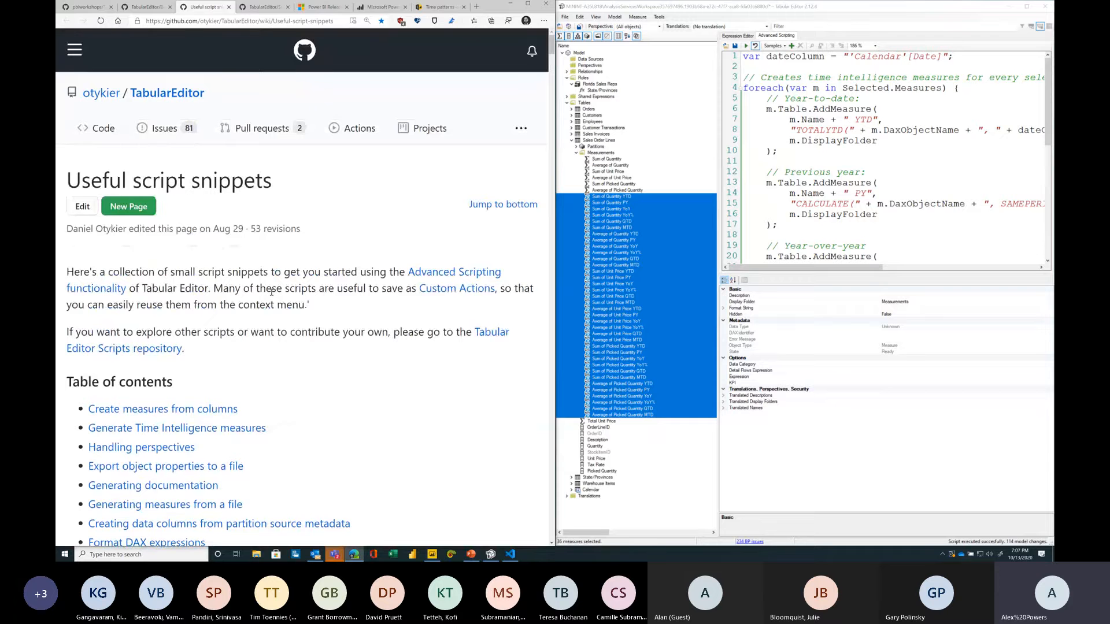
pyautogui.click(810, 210)
pyautogui.click(774, 46)
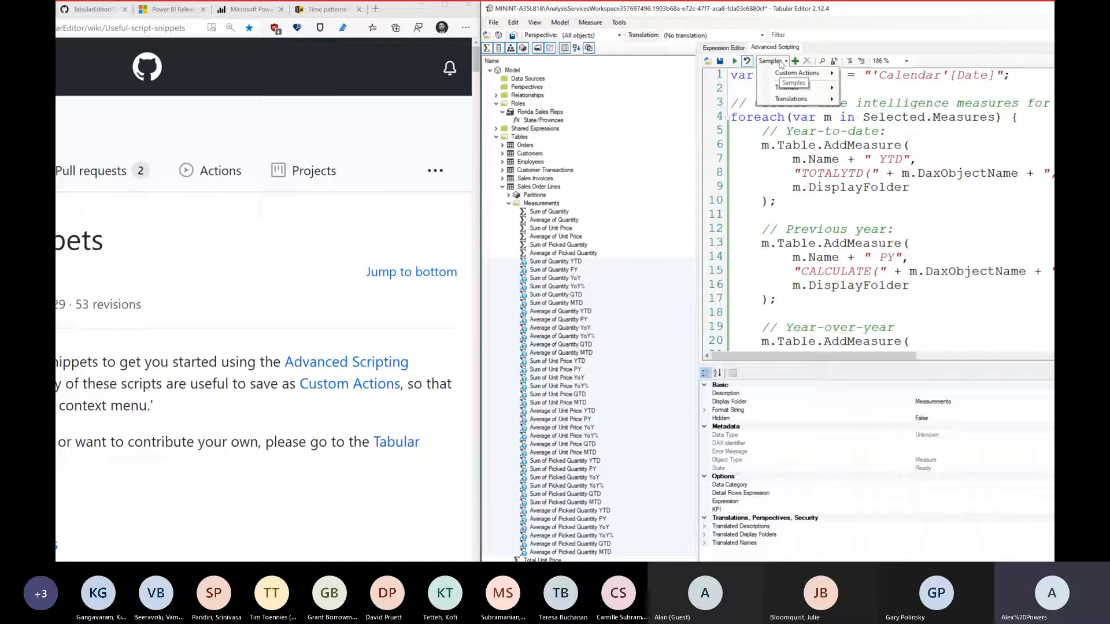
pyautogui.moveTo(815, 56)
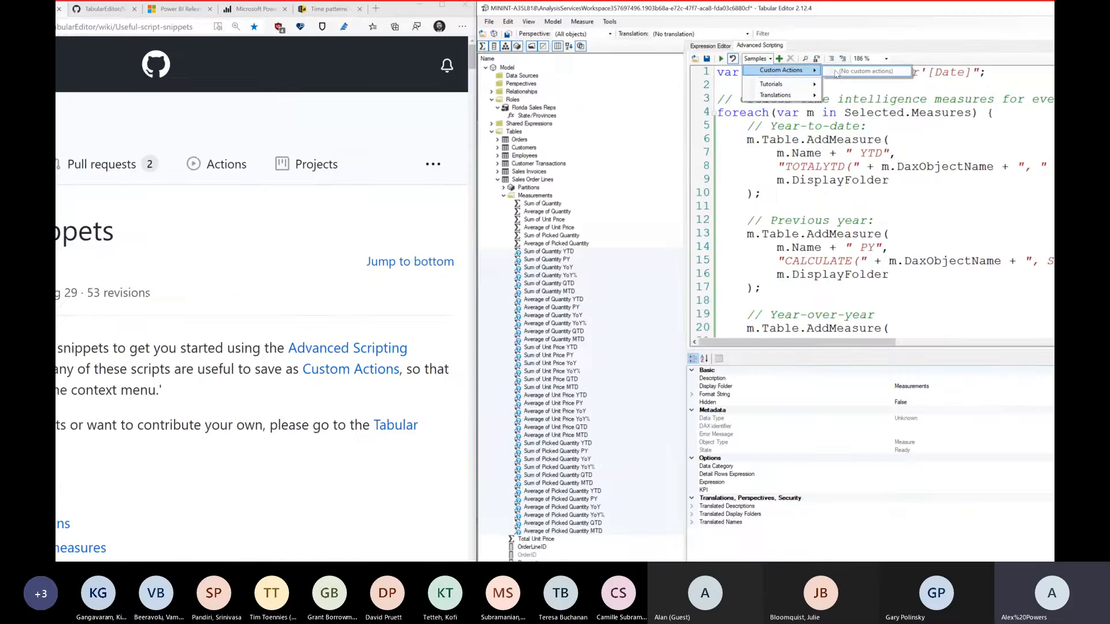
pyautogui.press('Escape')
pyautogui.click(792, 47)
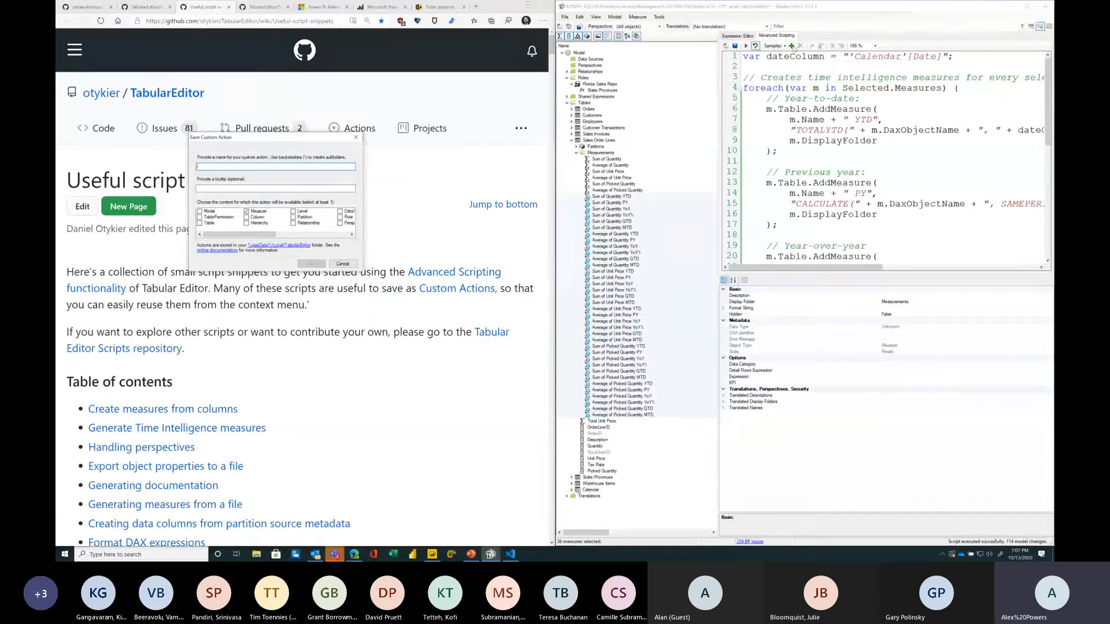
pyautogui.click(342, 264)
# Step: Read the workshop's Calculation Groups instructions and open the External Tools ribbon in Power BI Desktop
pyautogui.click(114, 5)
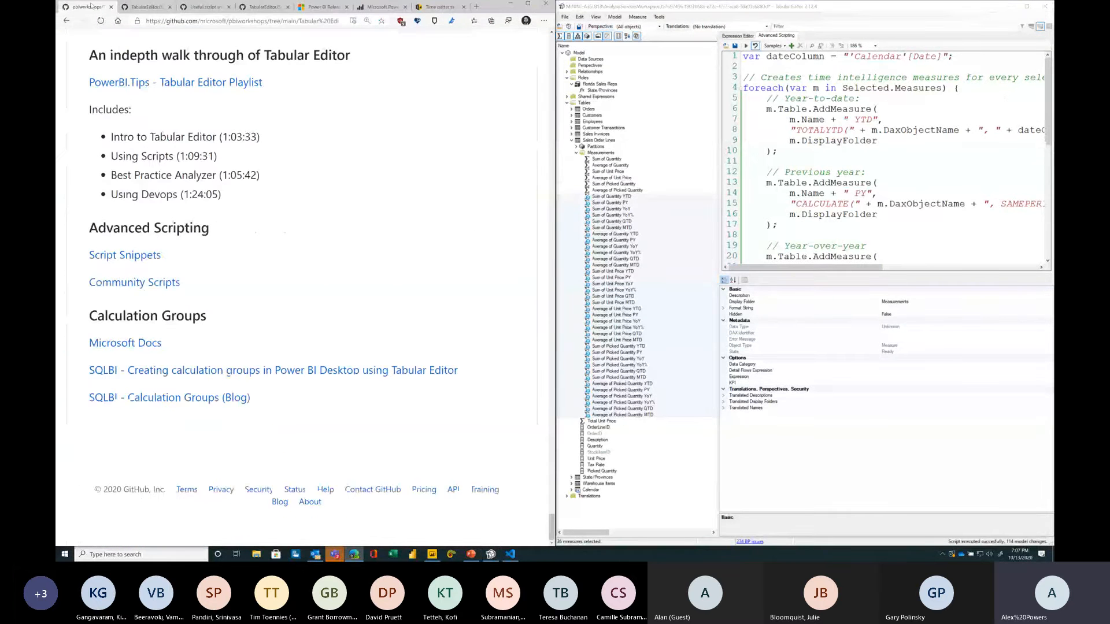
pyautogui.scroll(7, 345, 205)
pyautogui.scroll(15, 345, 205)
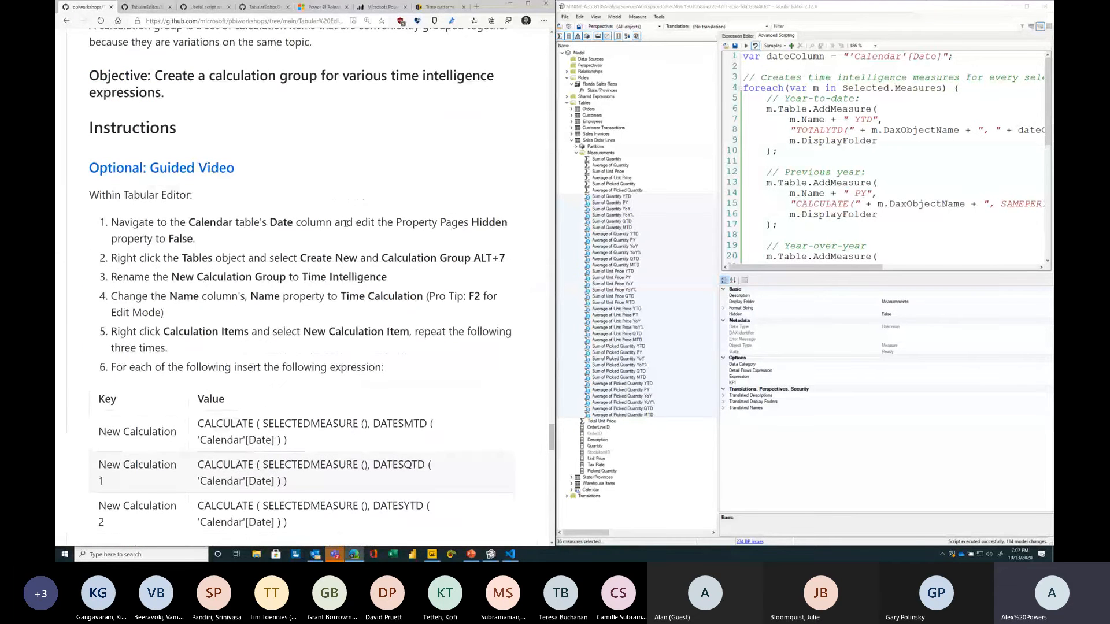
pyautogui.scroll(-2, 345, 223)
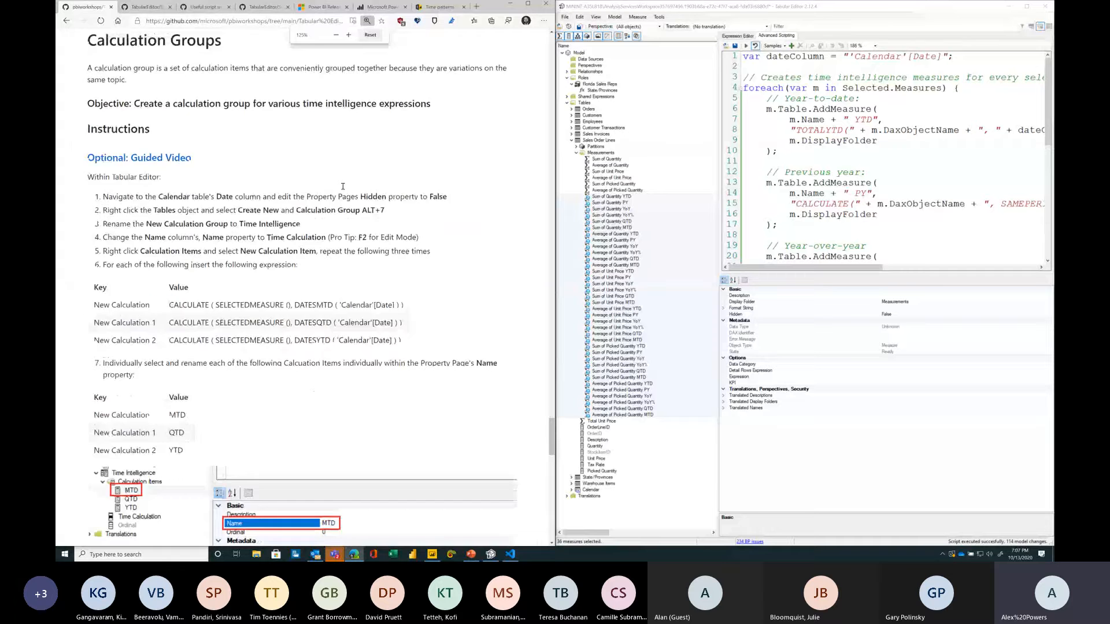
pyautogui.scroll(6, 343, 186)
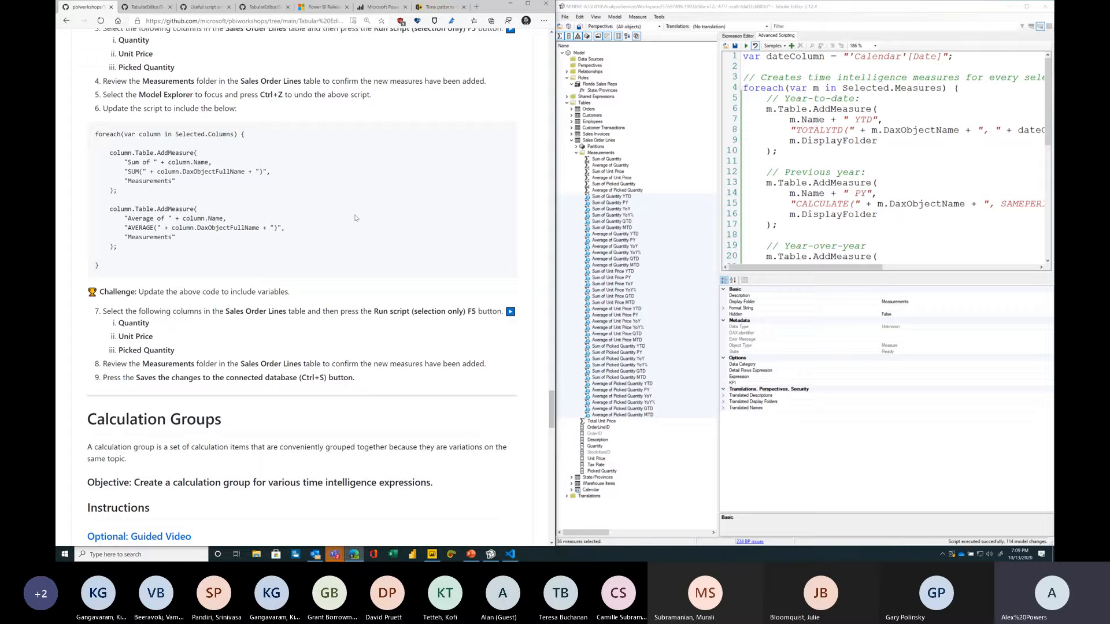
pyautogui.click(432, 553)
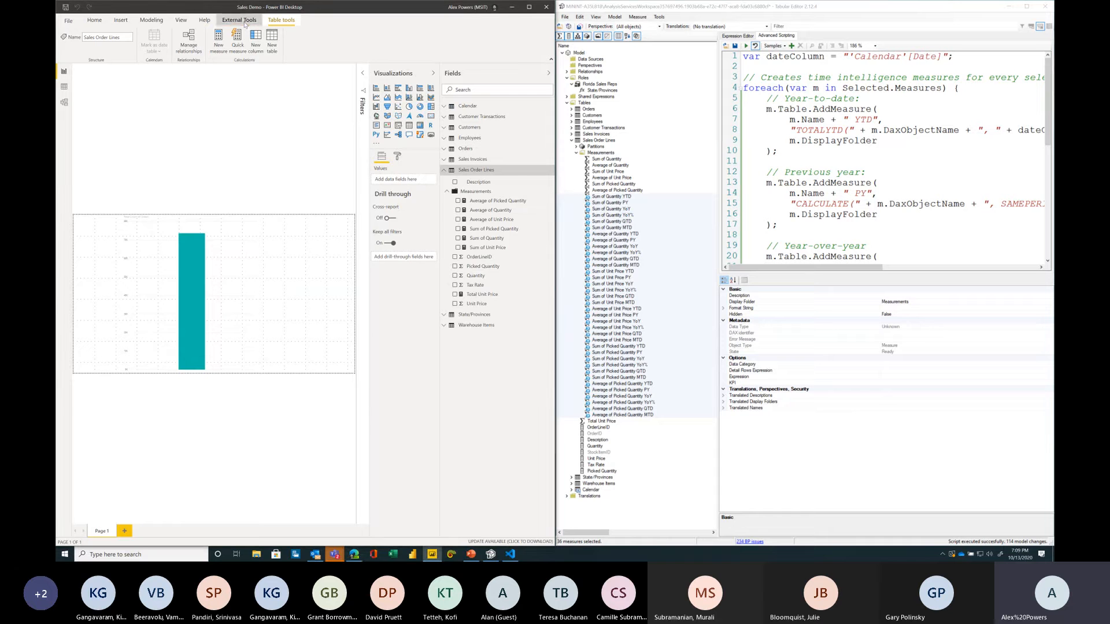
pyautogui.click(245, 23)
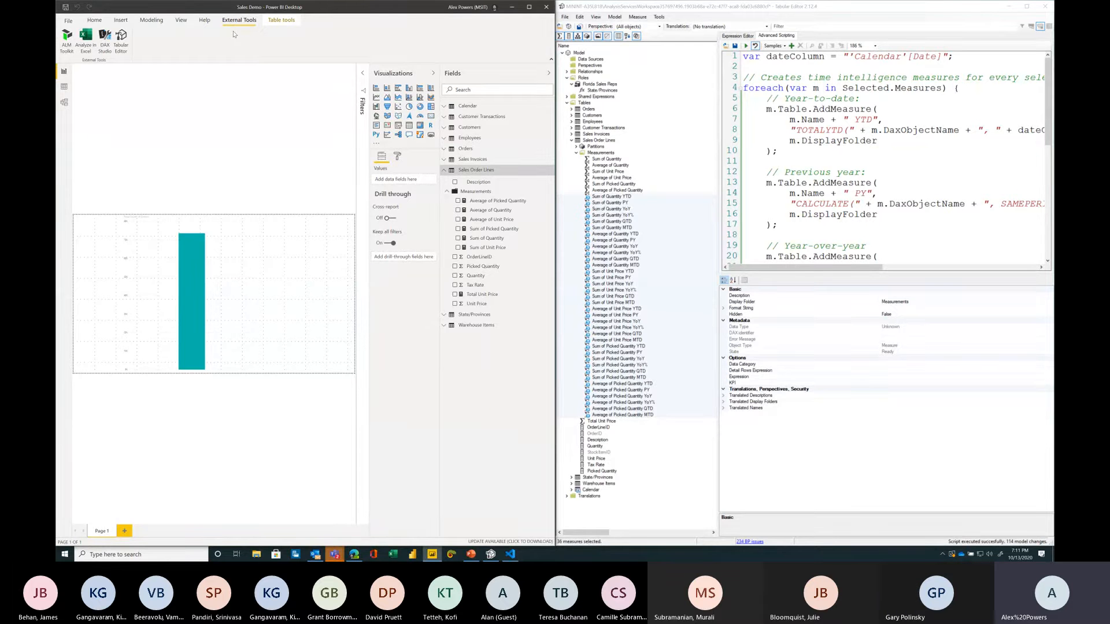
# Step: Create a new table under the model's Tables folder
pyautogui.rightClick(590, 102)
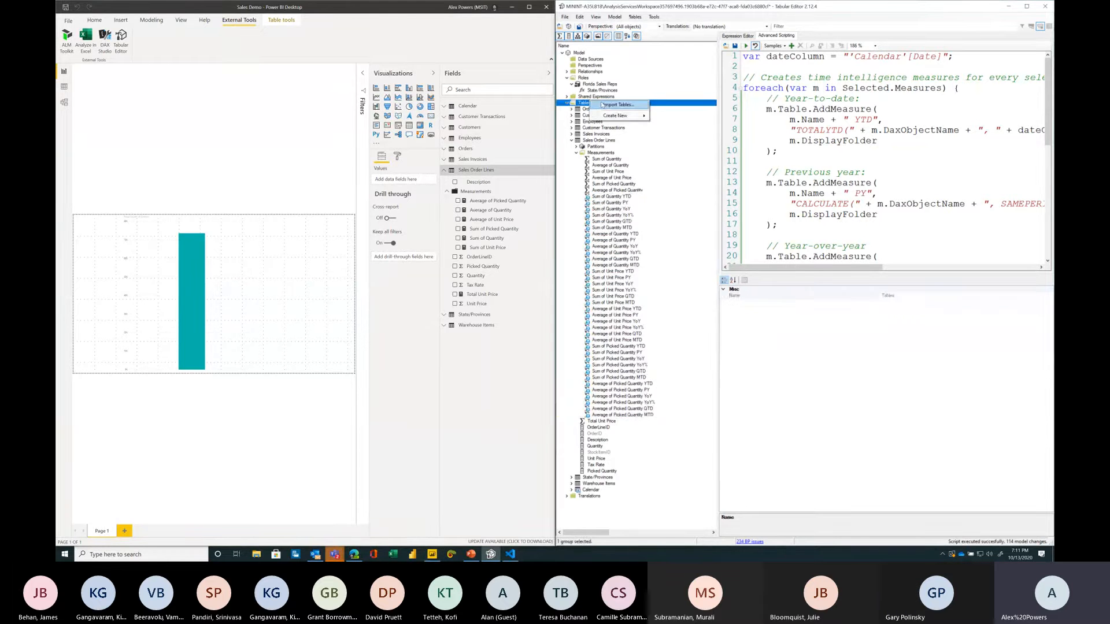
pyautogui.moveTo(615, 115)
pyautogui.click(664, 115)
pyautogui.press('Return')
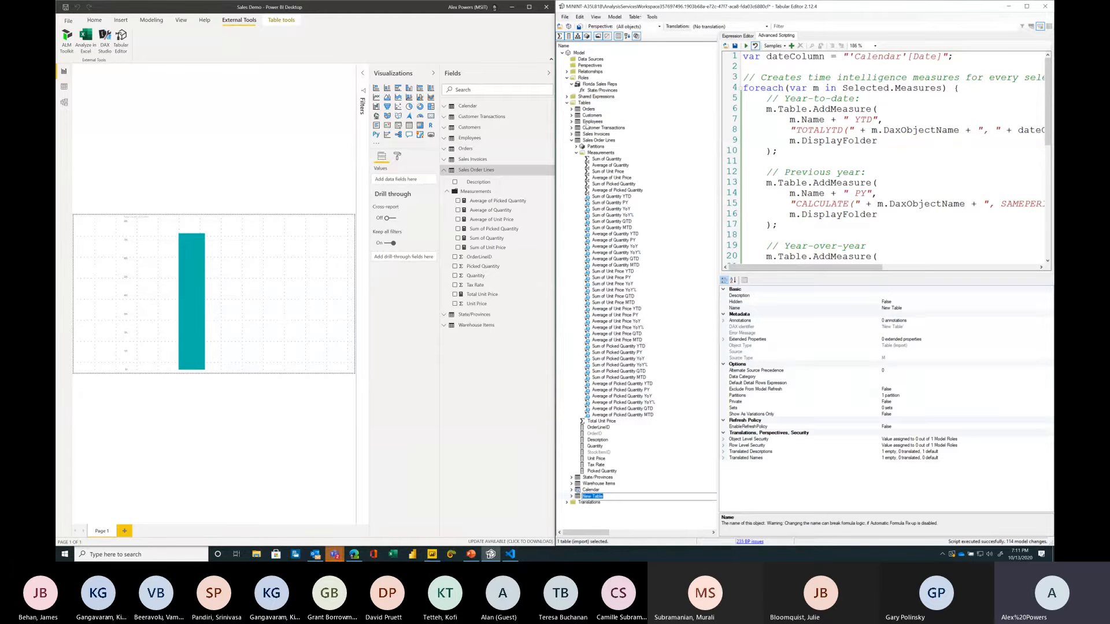
# Step: Add a new Power Query partition to the new table and open its expression in the Expression Editor
pyautogui.click(585, 495)
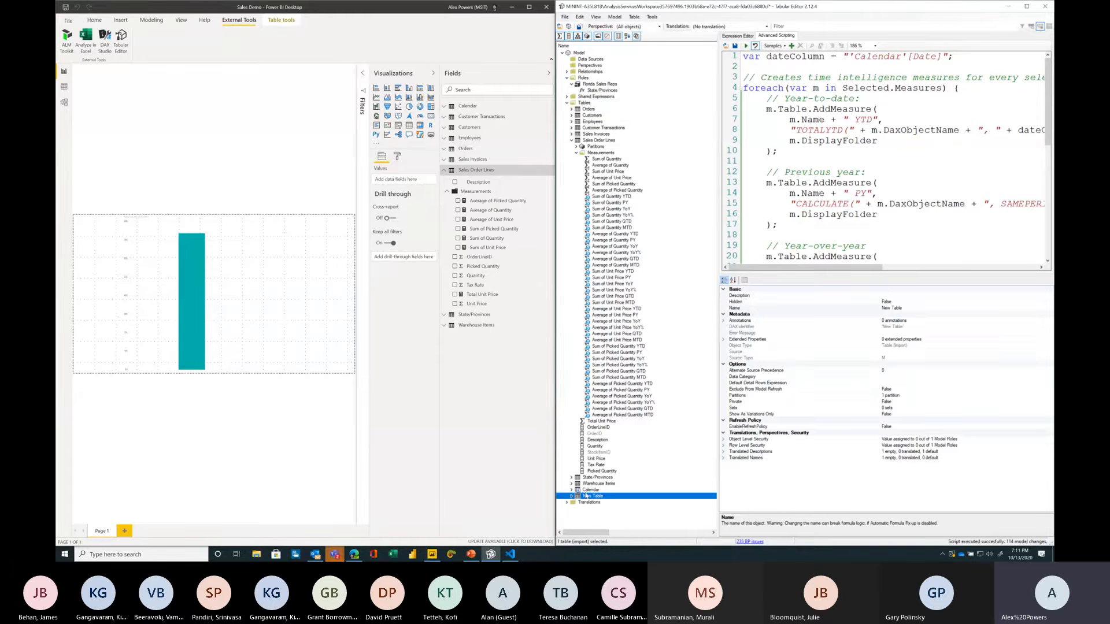
pyautogui.click(571, 496)
pyautogui.click(579, 502)
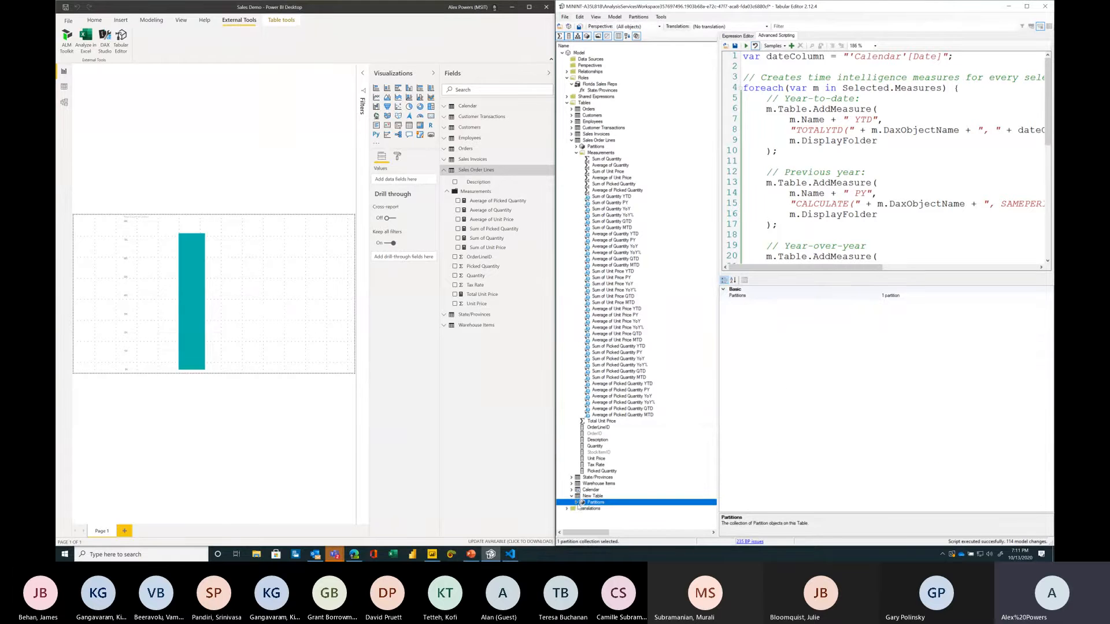
pyautogui.click(602, 508)
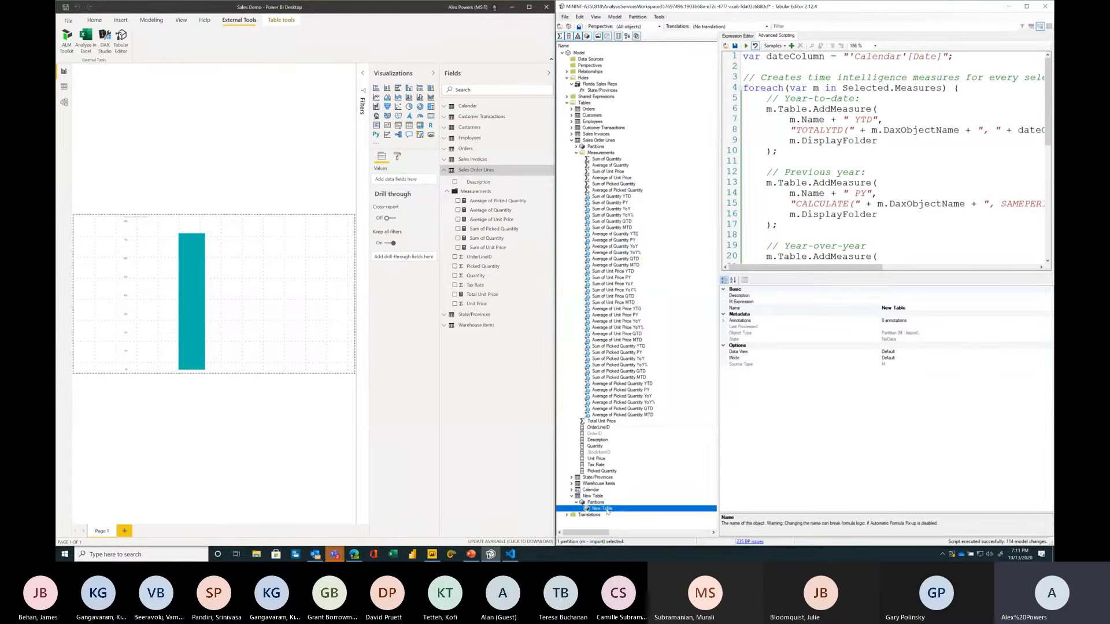
pyautogui.rightClick(607, 512)
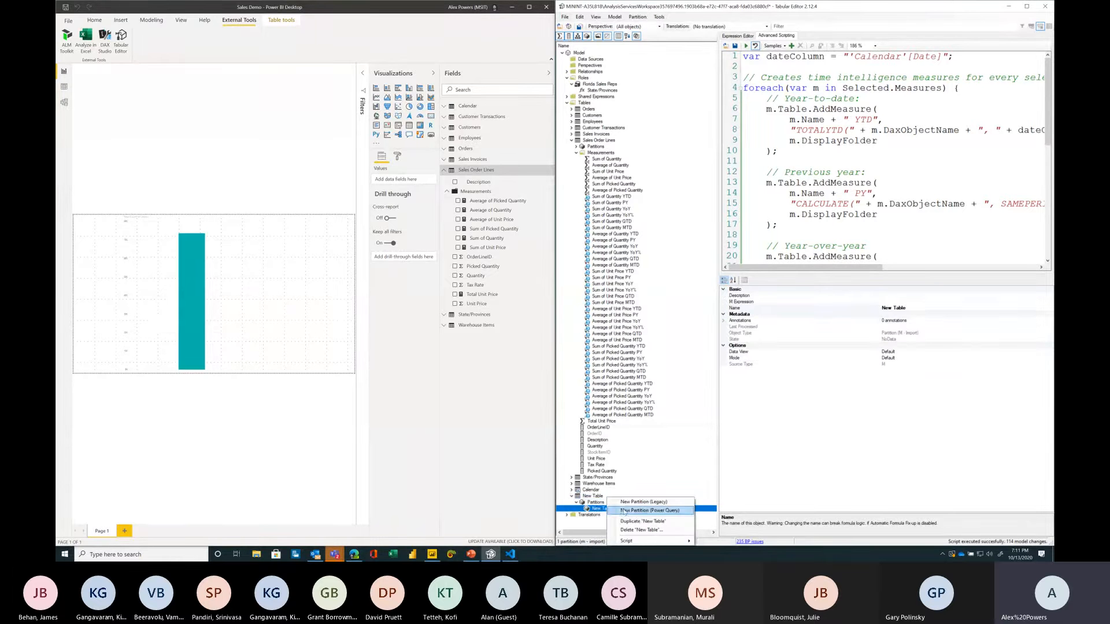
pyautogui.click(624, 510)
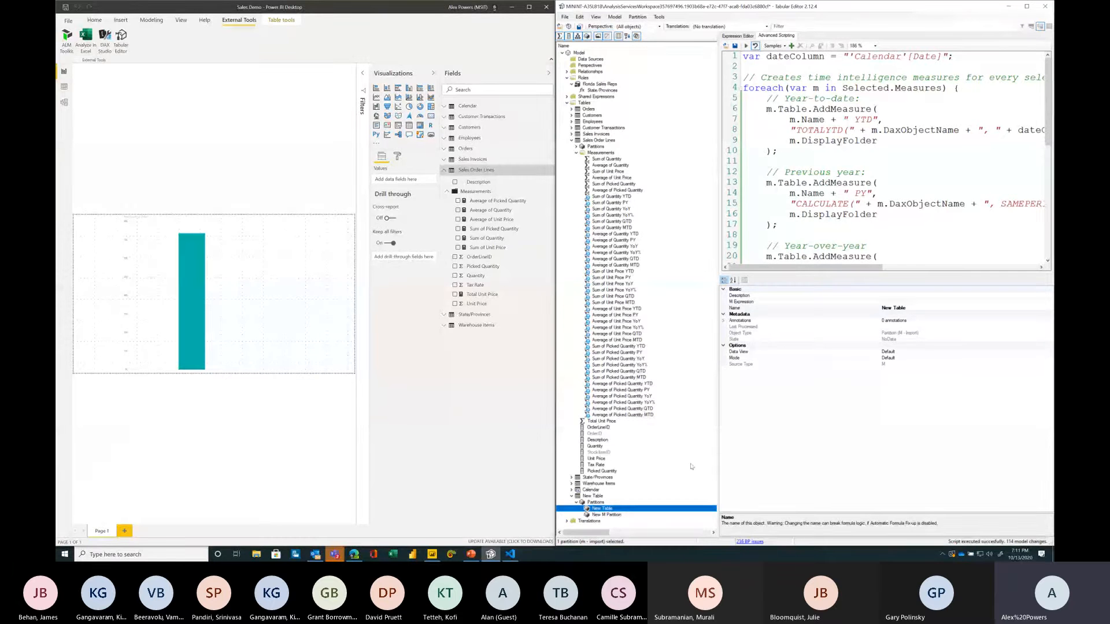
pyautogui.click(621, 514)
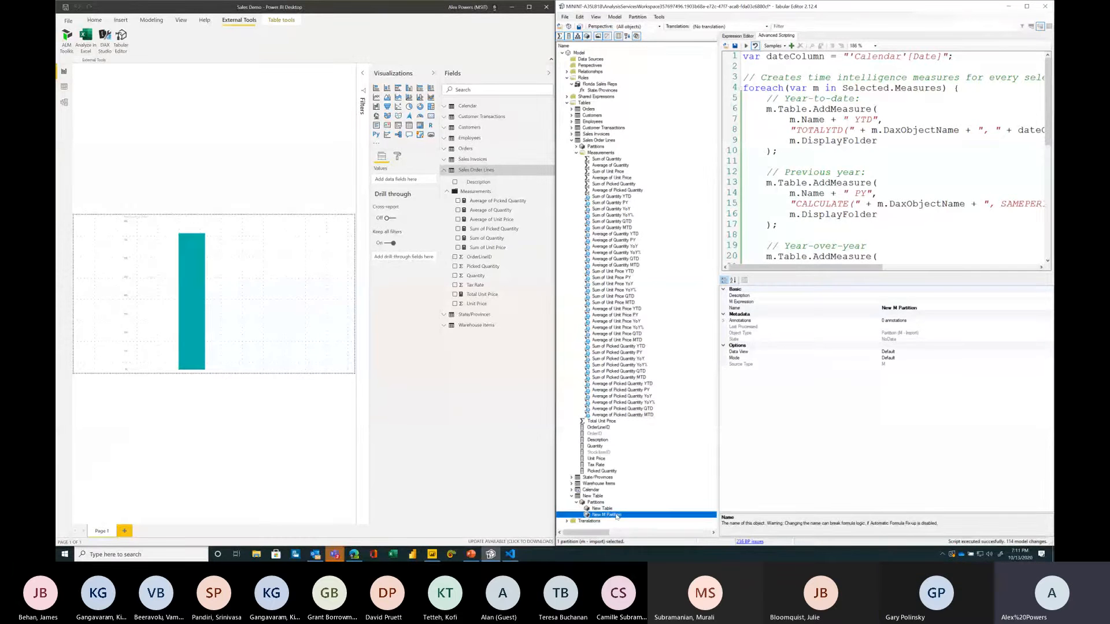
pyautogui.click(738, 35)
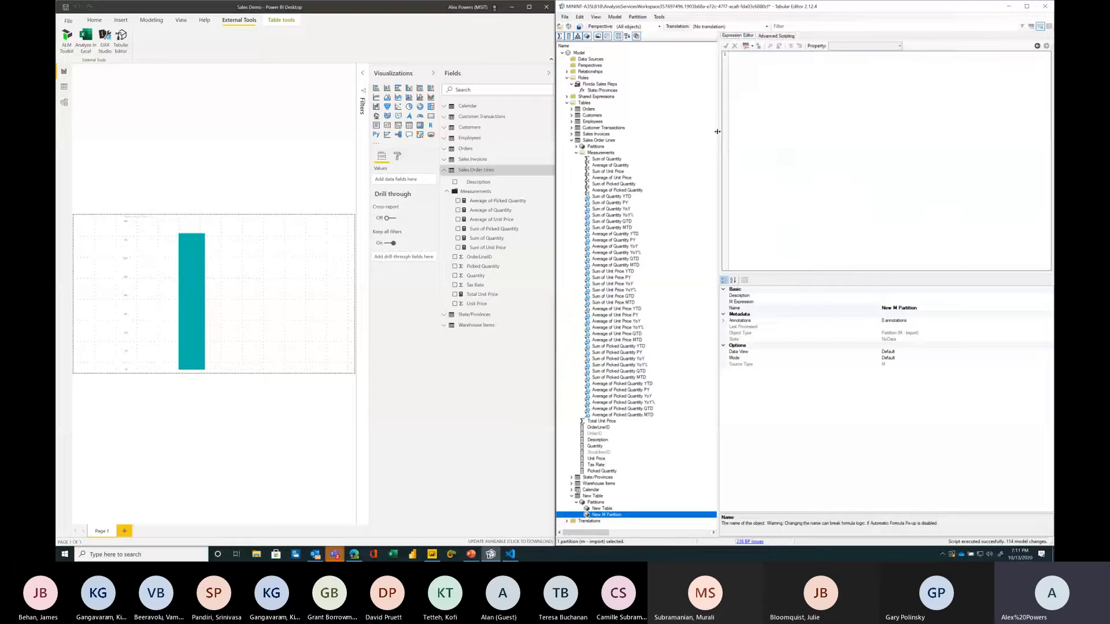
pyautogui.moveTo(653, 138); pyautogui.dragTo(657, 139)
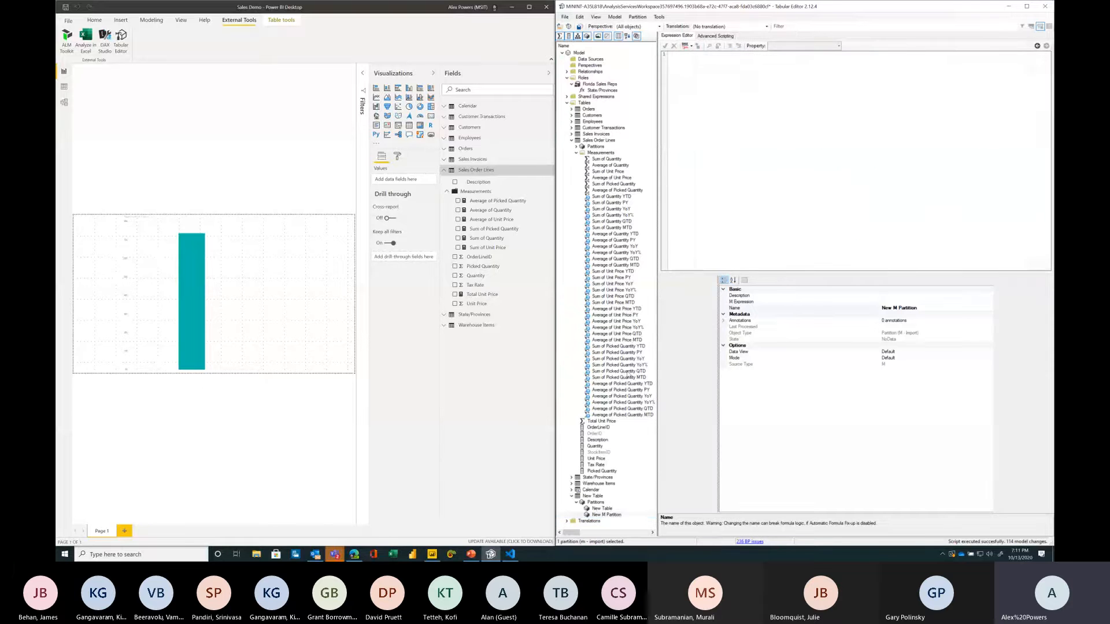
pyautogui.scroll(4, 723, 144)
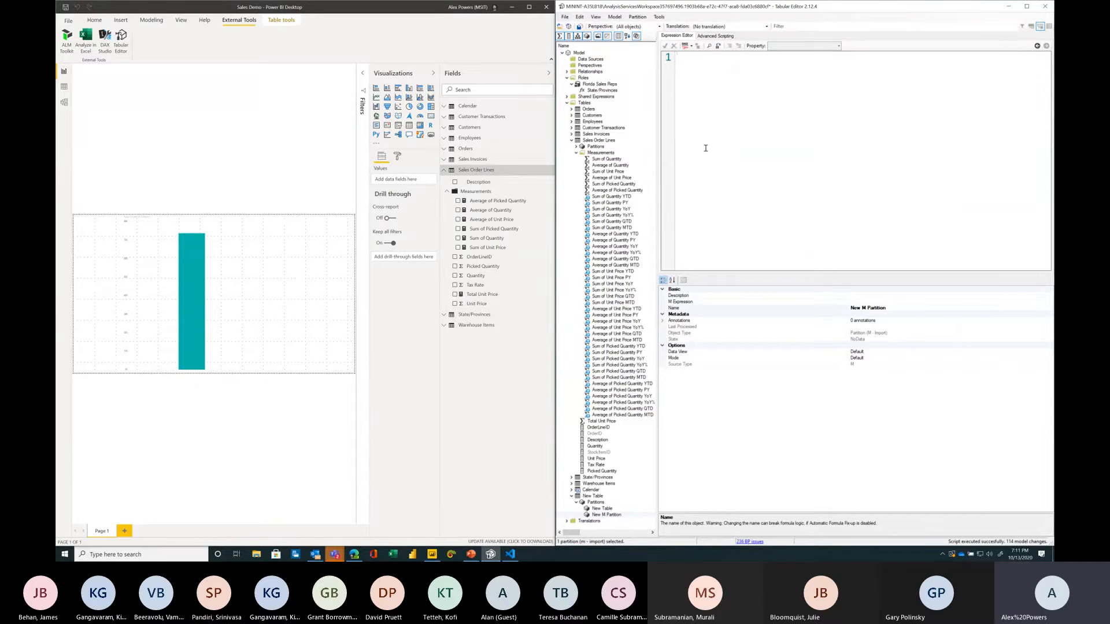
# Step: Delete the new table from the model
pyautogui.rightClick(601, 496)
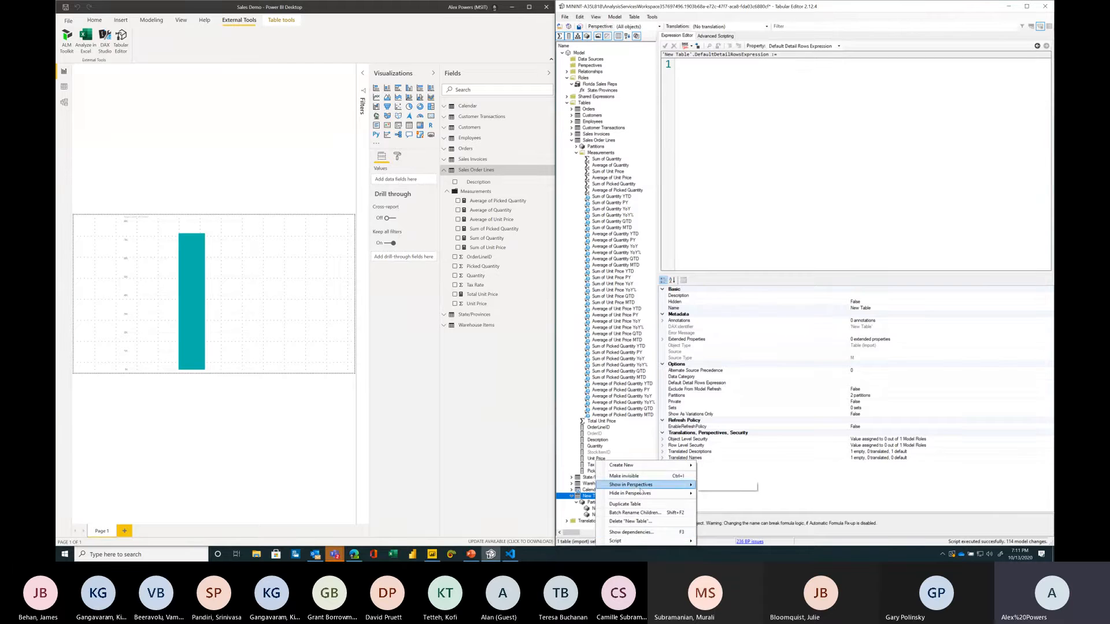
pyautogui.click(632, 520)
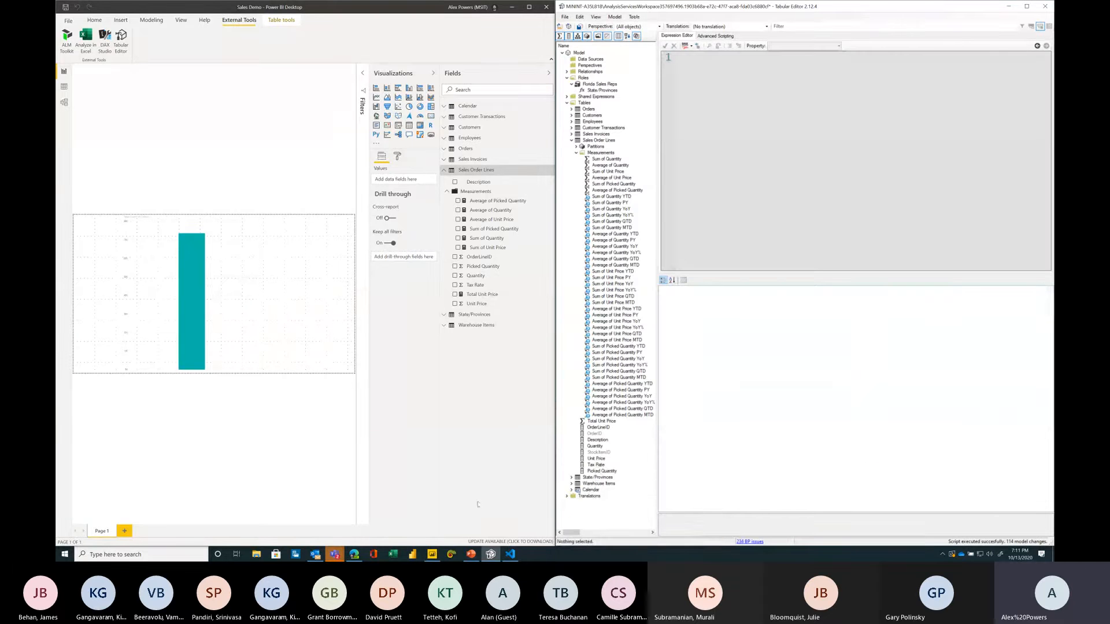
# Step: Start a new blank Power BI report and load the sample financials dataset
pyautogui.click(418, 556)
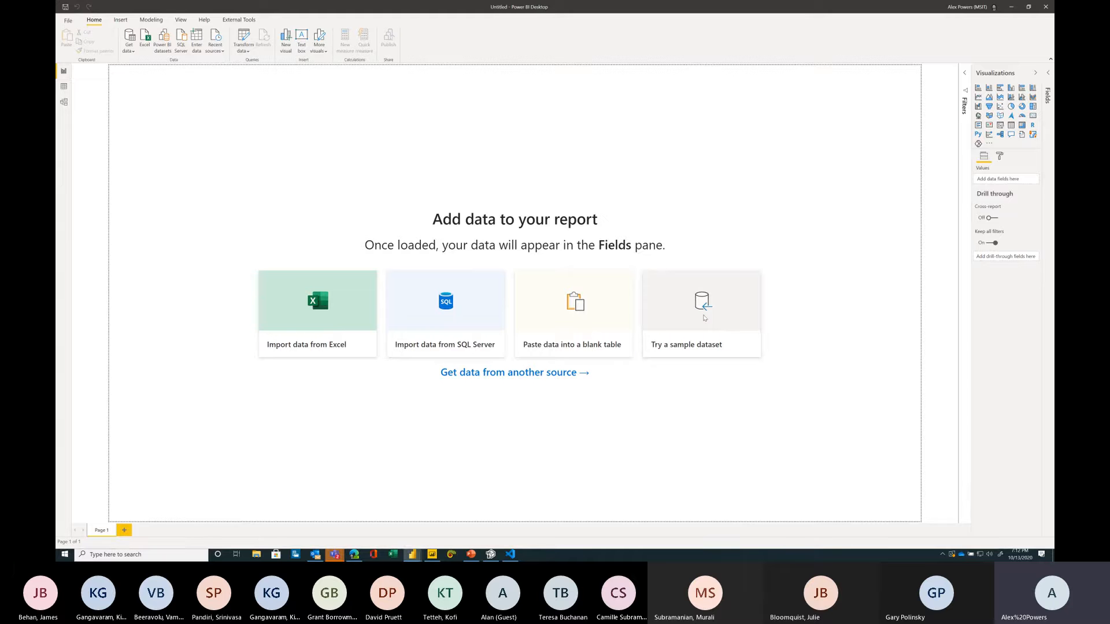
pyautogui.click(676, 328)
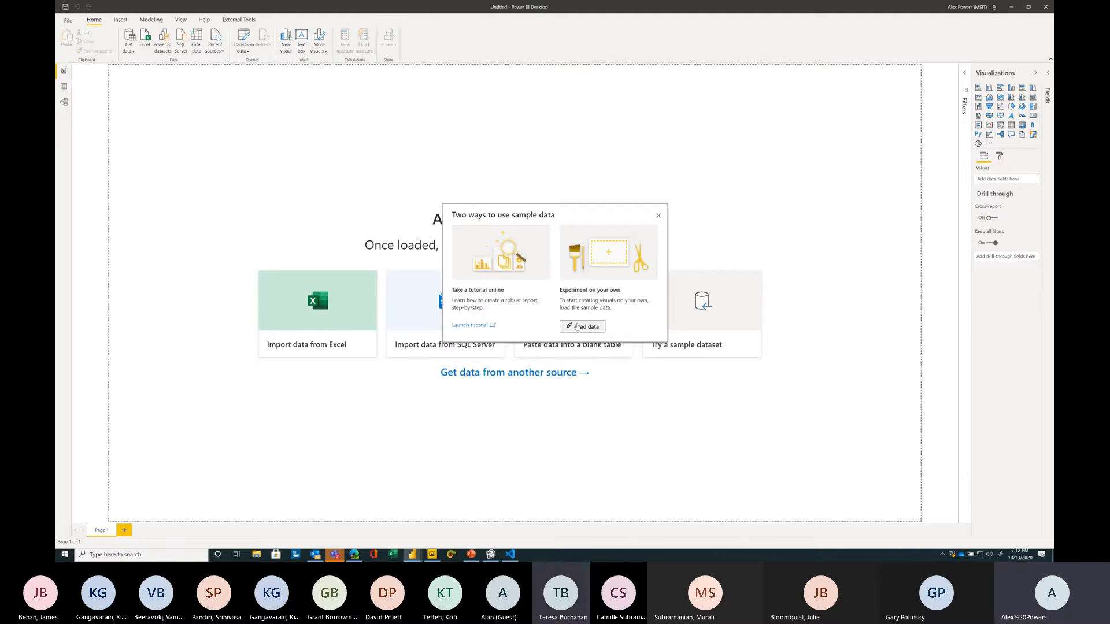
pyautogui.click(473, 325)
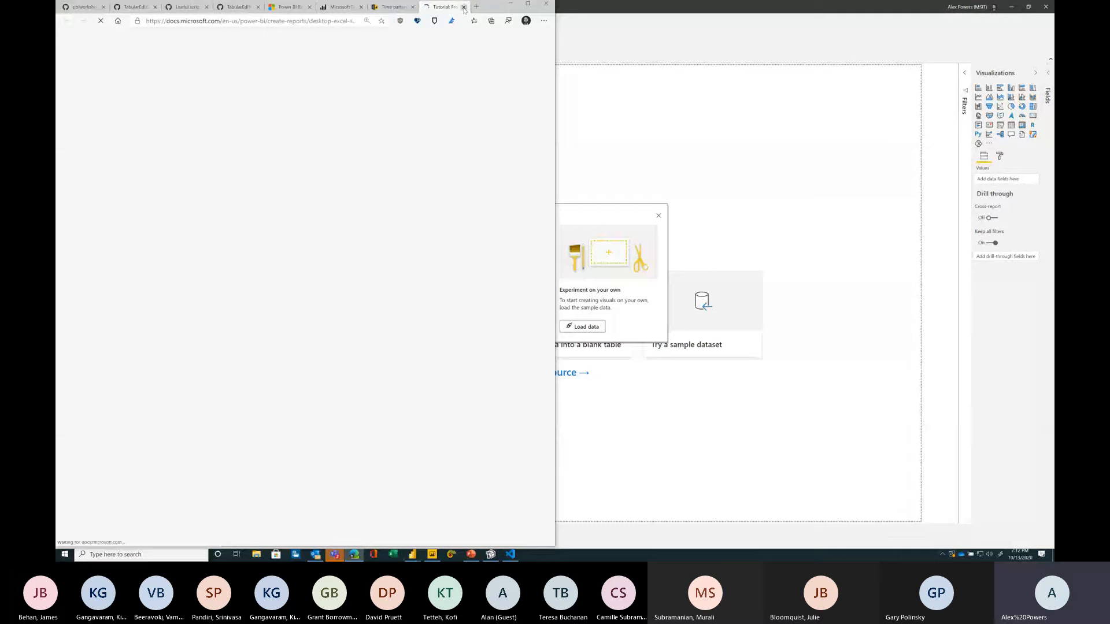
pyautogui.click(586, 339)
pyautogui.click(582, 328)
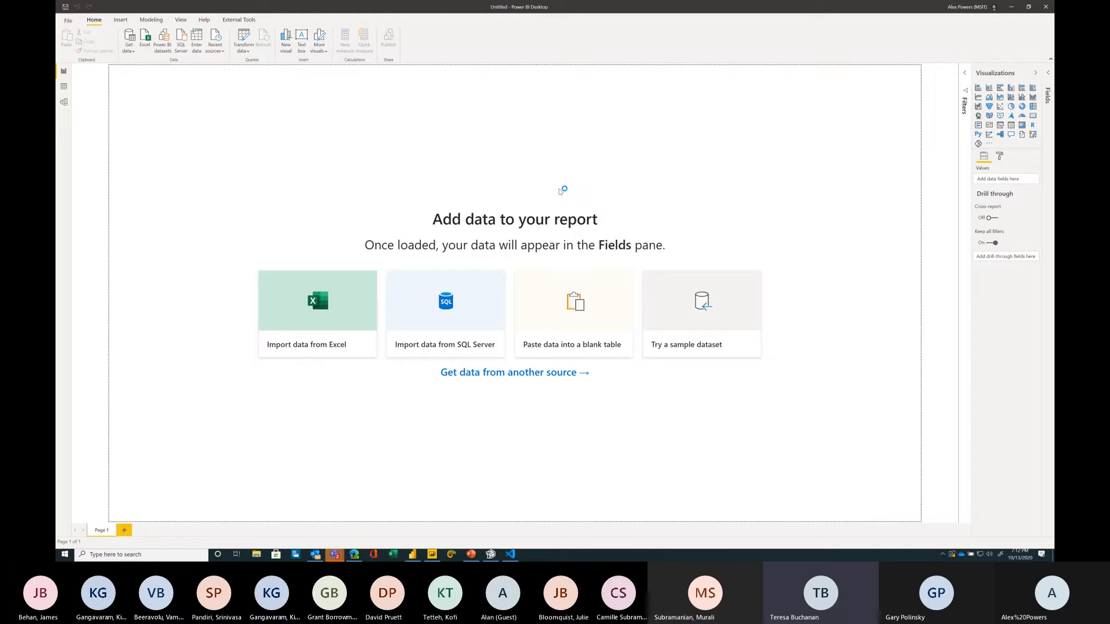
pyautogui.click(407, 201)
pyautogui.click(633, 398)
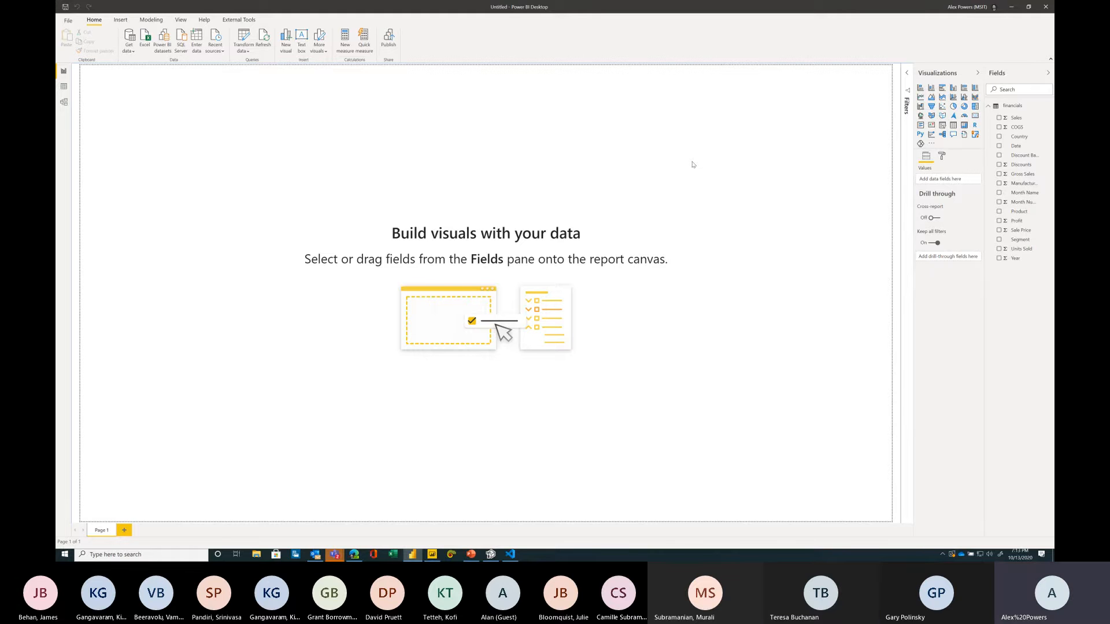
# Step: Add a Country map visual to the report canvas, then delete it
pyautogui.moveTo(983, 97); pyautogui.dragTo(924, 97)
pyautogui.moveTo(963, 140); pyautogui.dragTo(249, 232)
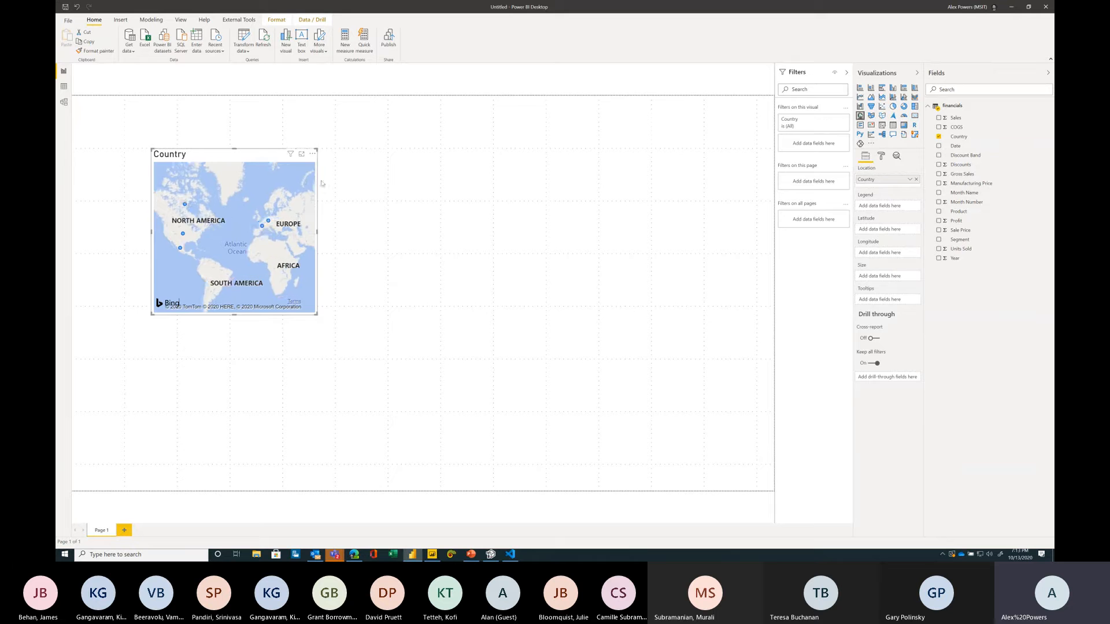
pyautogui.press('Delete')
pyautogui.moveTo(160, 204); pyautogui.dragTo(633, 430)
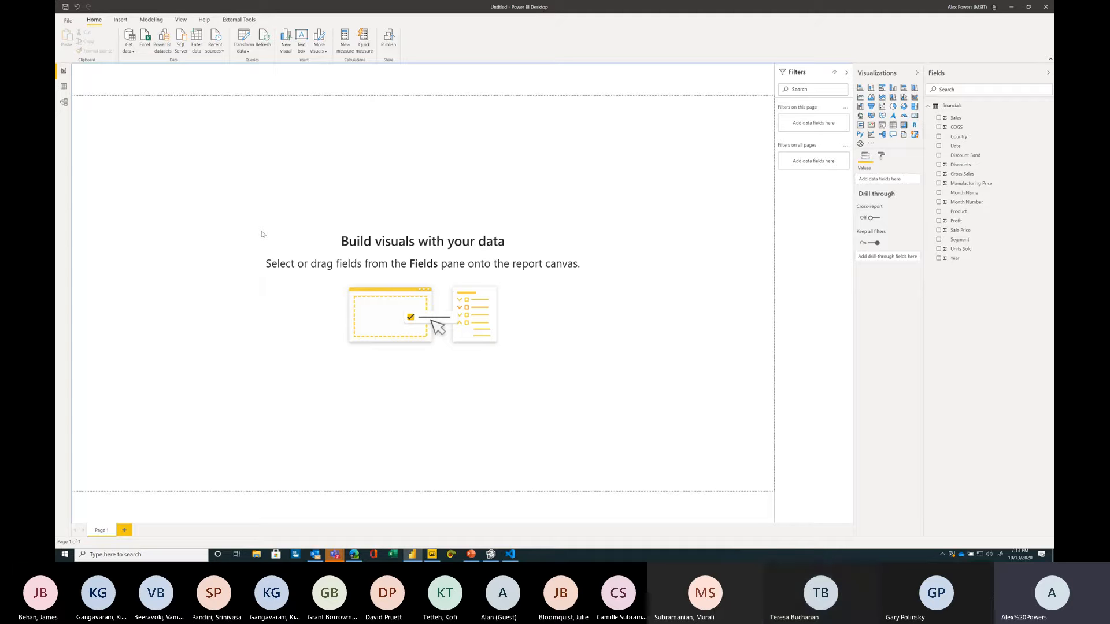
pyautogui.moveTo(249, 218); pyautogui.dragTo(610, 370)
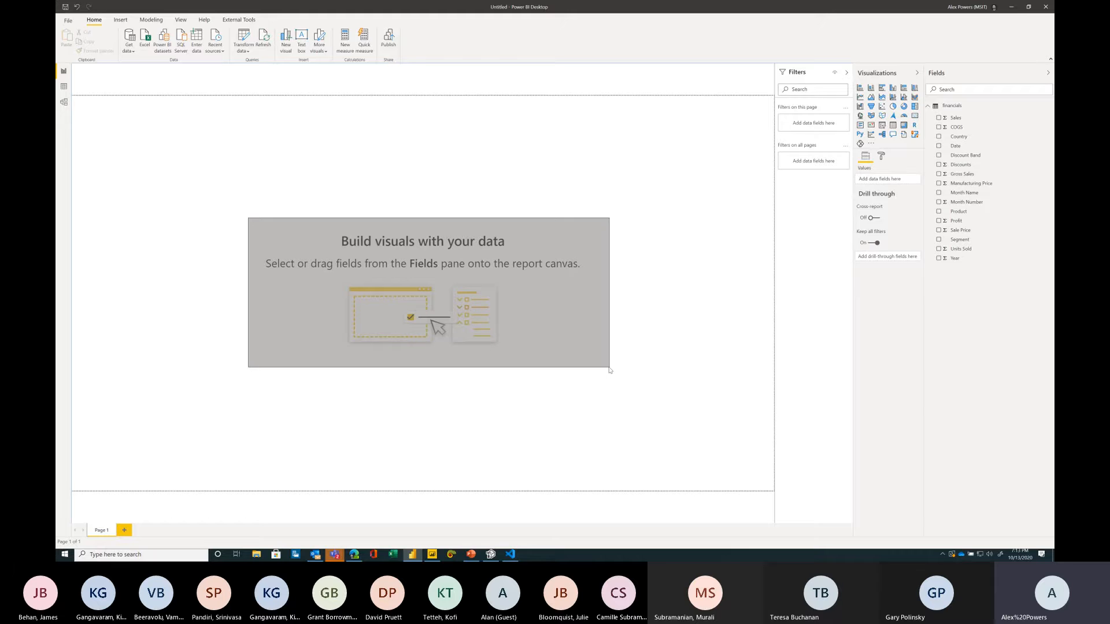
pyautogui.moveTo(609, 369); pyautogui.dragTo(610, 370)
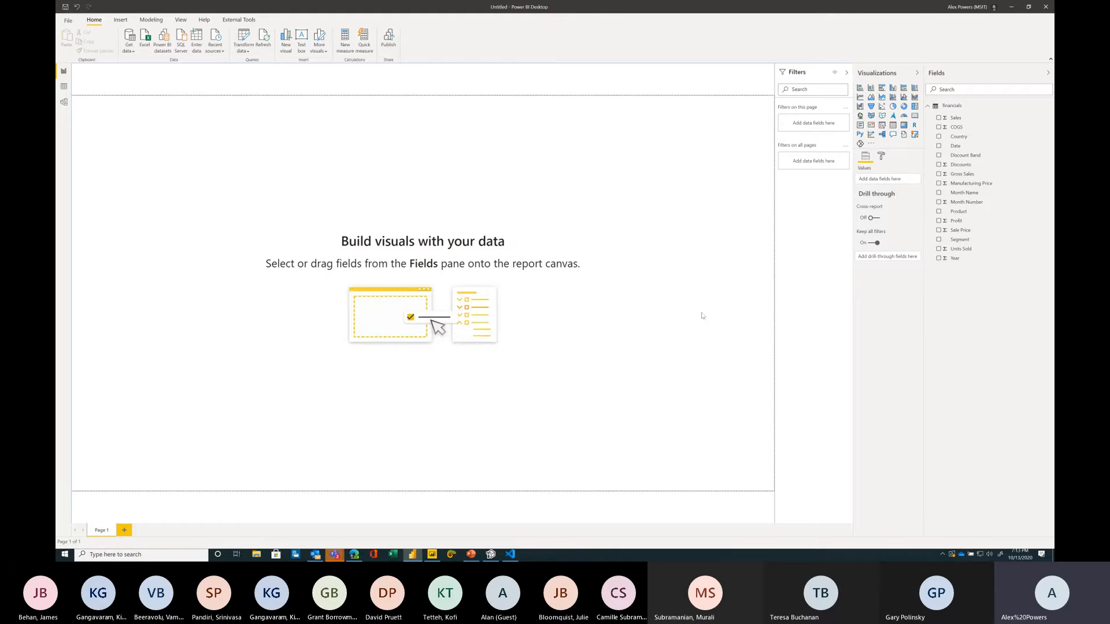
pyautogui.click(1009, 7)
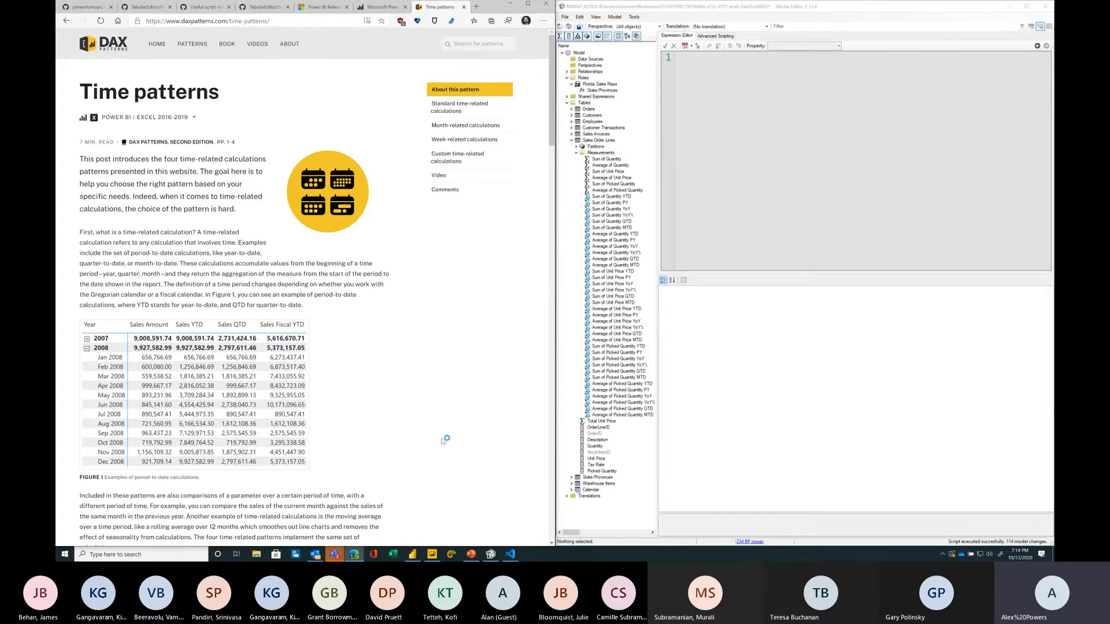
pyautogui.click(431, 552)
# Step: Delete the column chart visual from the Sales Demo report page
pyautogui.click(230, 248)
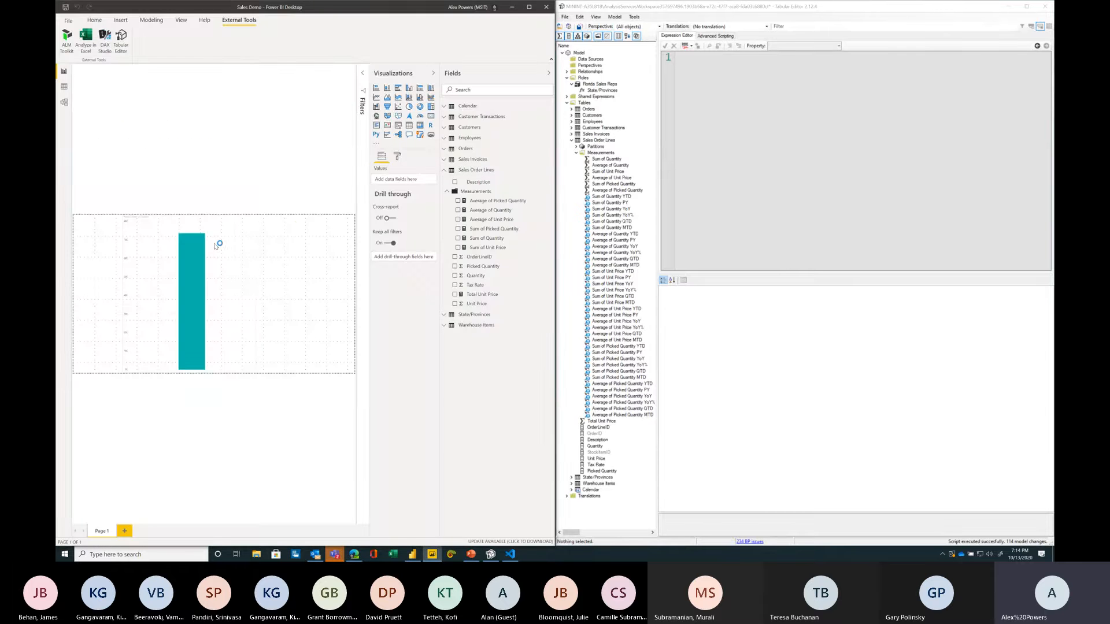
pyautogui.press('Delete')
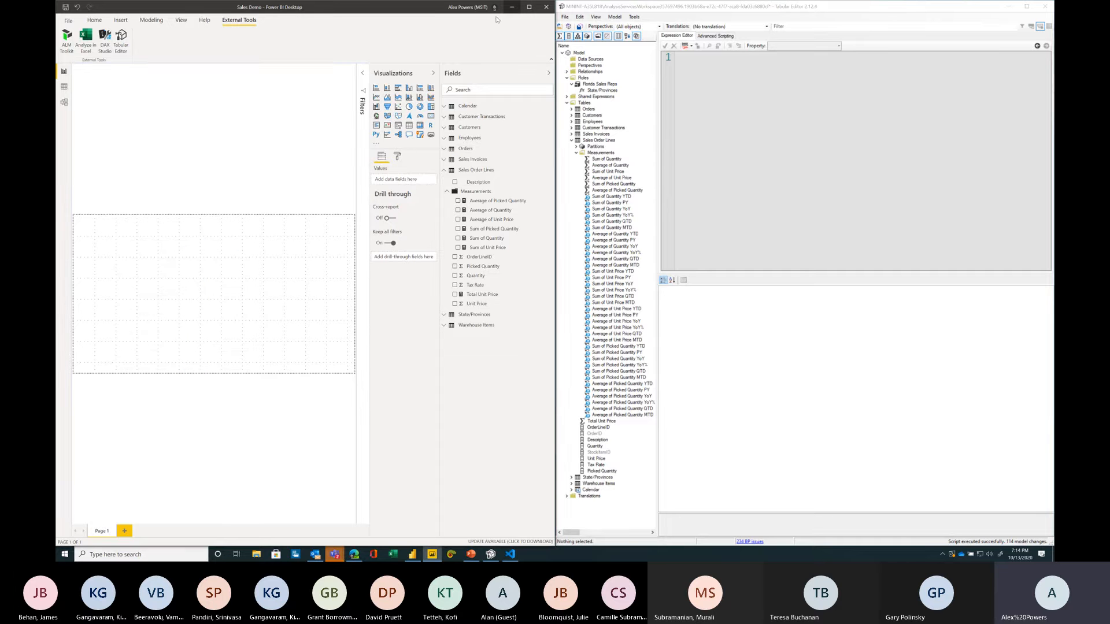
pyautogui.click(511, 7)
# Step: Close the DAX Patterns browser tab and return to the workshop's Calculation Groups section
pyautogui.hotkey('ctrl', 'w')
pyautogui.click(108, 6)
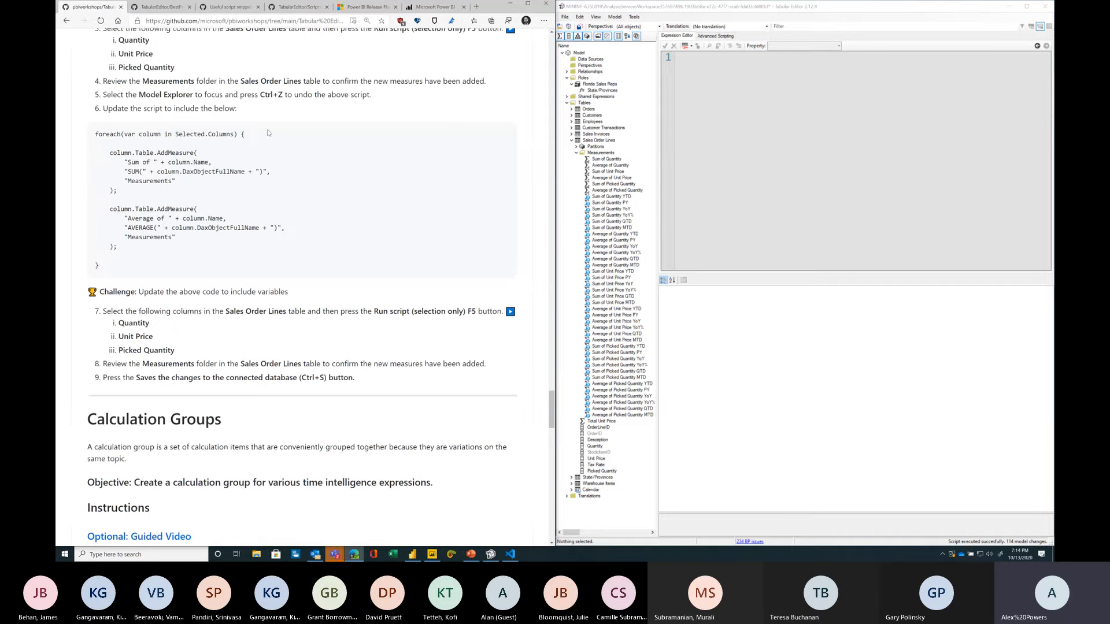
pyautogui.scroll(-3, 285, 264)
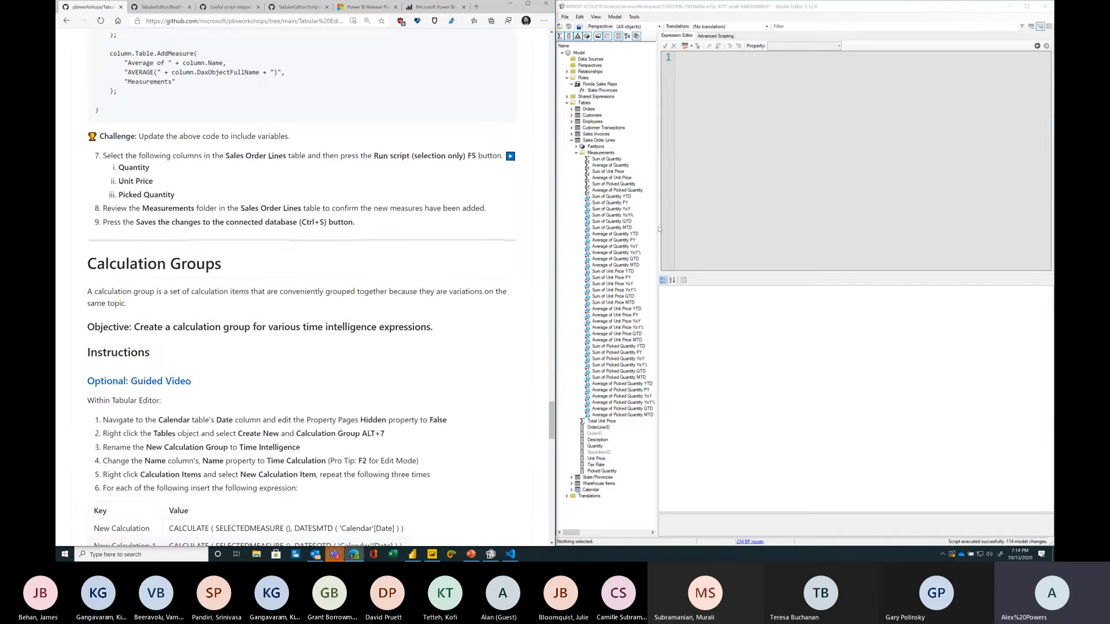
# Step: Undo the scripted Sum and Average measures added to the Sales Order Lines table
pyautogui.click(685, 228)
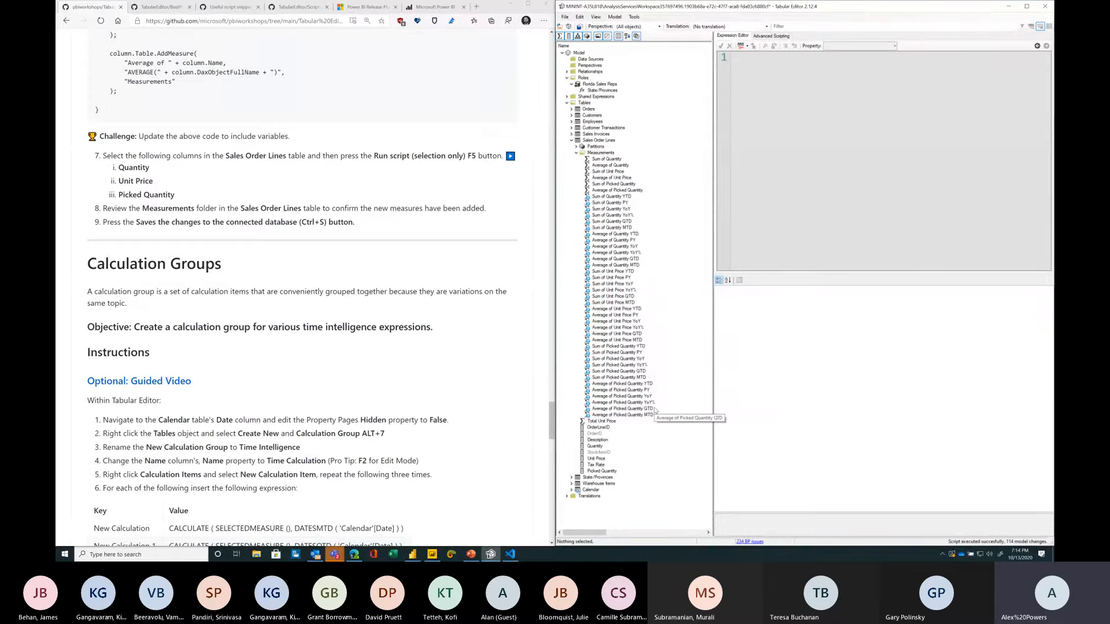
pyautogui.click(601, 190)
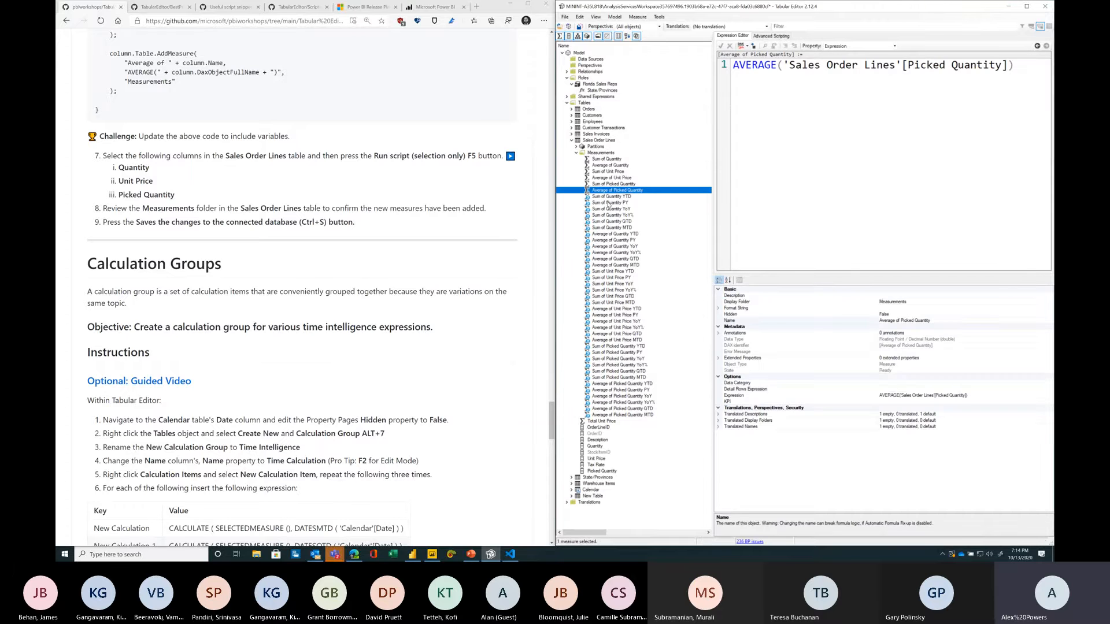
pyautogui.hotkey('ctrl', 'z')
pyautogui.click(633, 190)
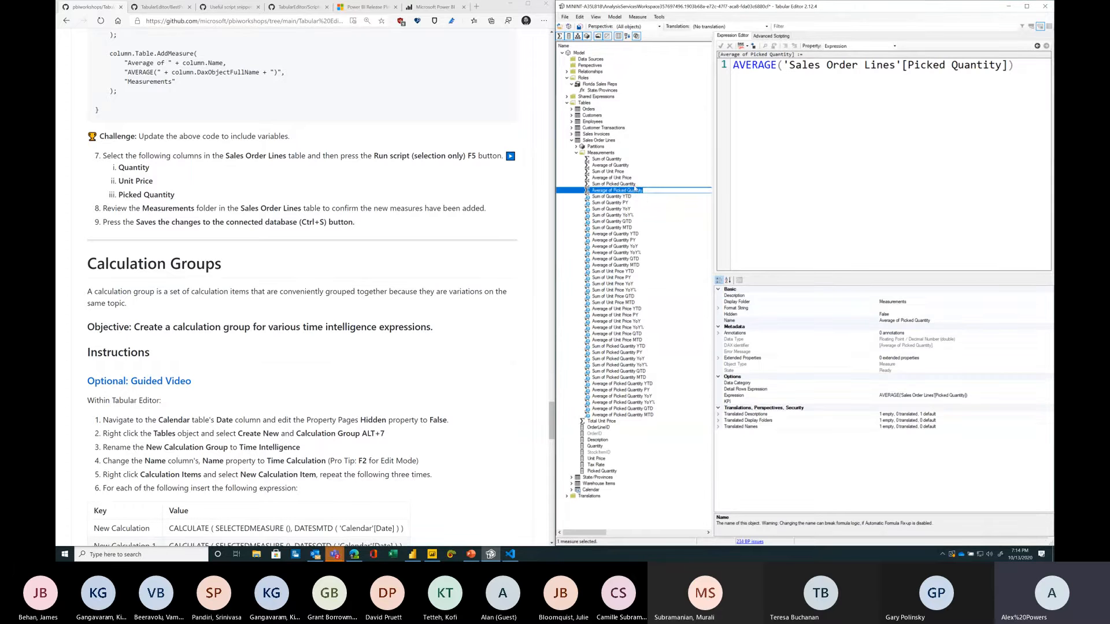
pyautogui.click(634, 186)
pyautogui.hotkey('ctrl', 'z')
pyautogui.hotkey('ctrl', 'z')
pyautogui.hotkey('ctrl', 'y')
# Step: Review the Calculation Groups objective and instructions on the workshop page
pyautogui.click(78, 324)
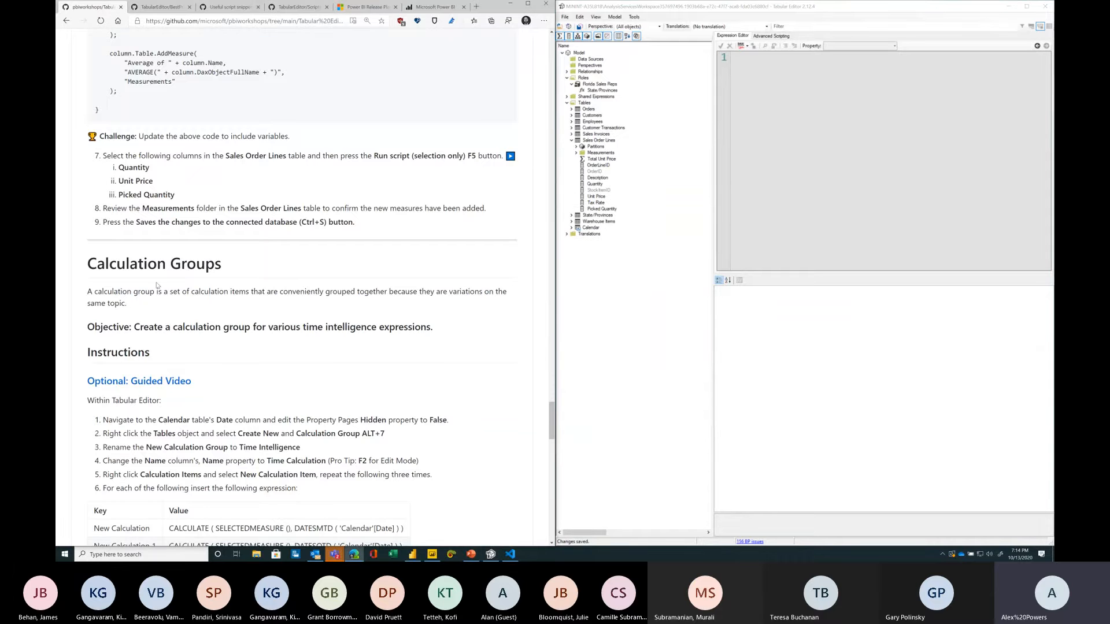
pyautogui.scroll(-3, 158, 285)
pyautogui.moveTo(137, 171); pyautogui.dragTo(441, 171)
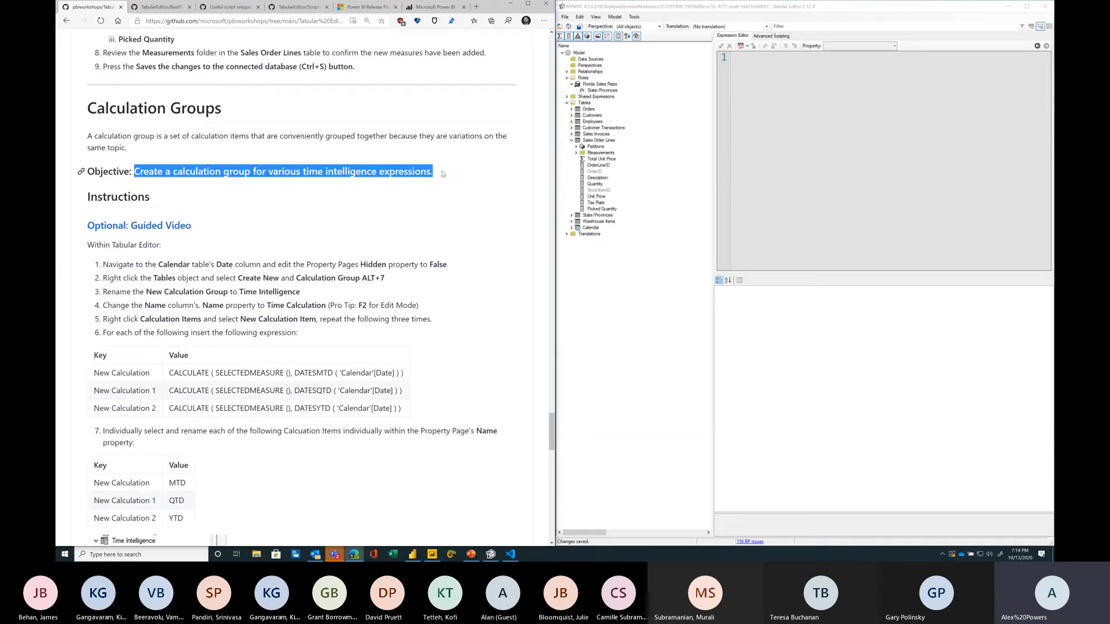
pyautogui.click(442, 173)
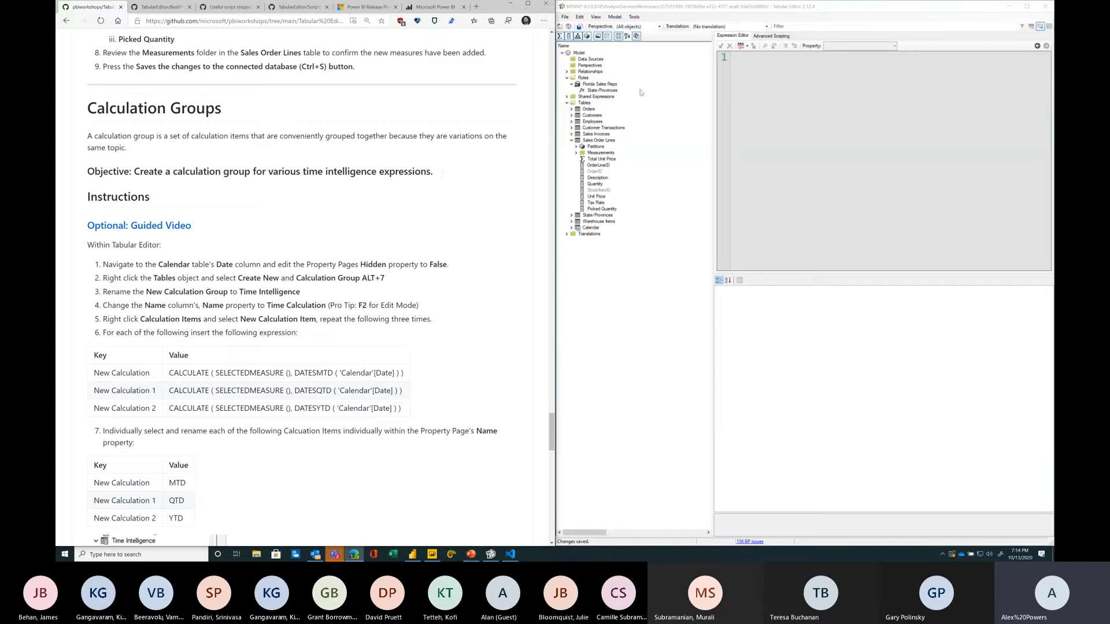
pyautogui.click(613, 66)
pyautogui.click(415, 282)
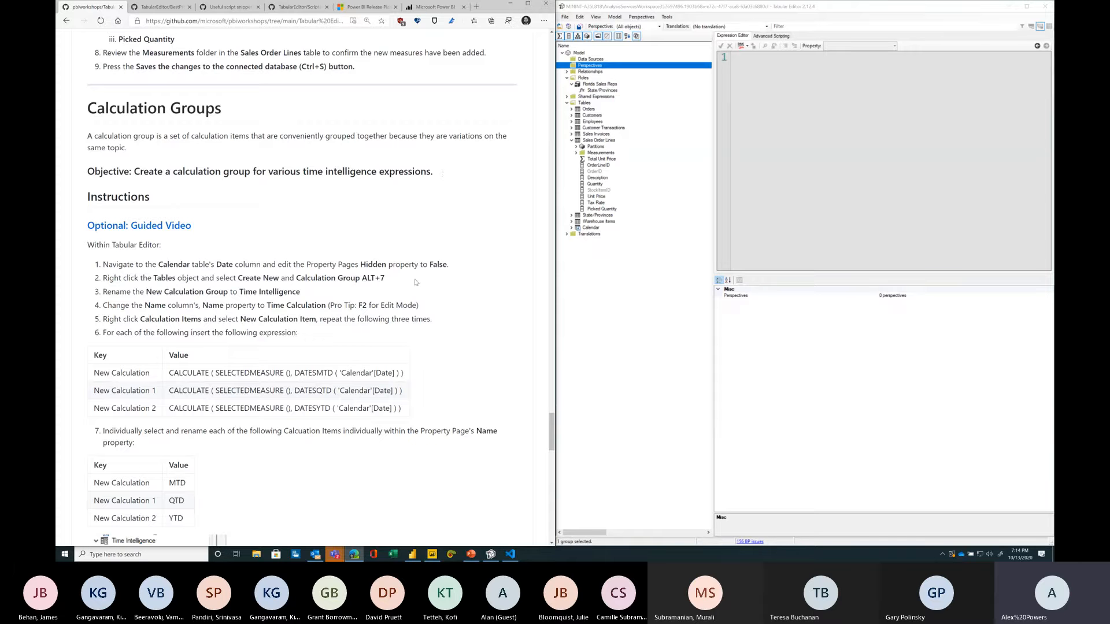
# Step: Set the Calendar table's Date column Hidden property to False
pyautogui.click(571, 227)
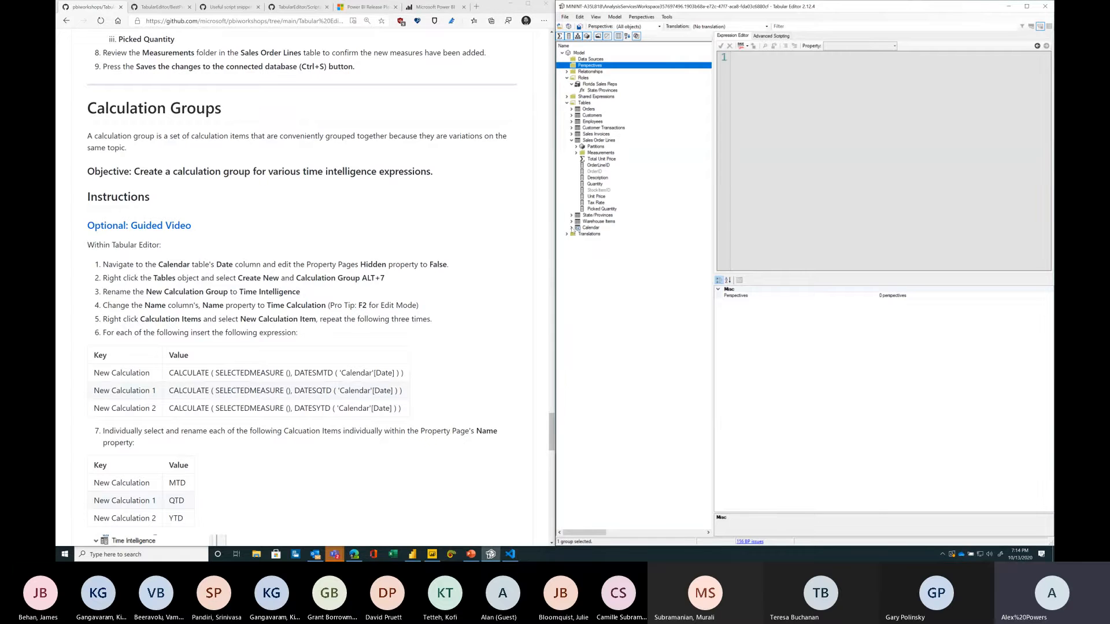
pyautogui.click(571, 228)
pyautogui.click(597, 235)
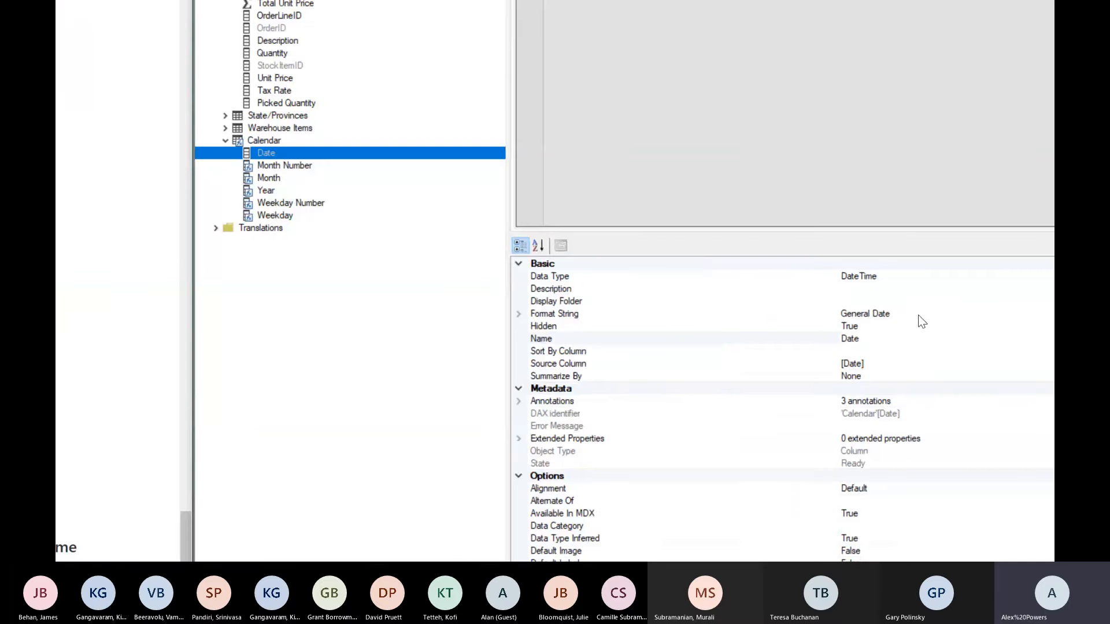
pyautogui.click(918, 314)
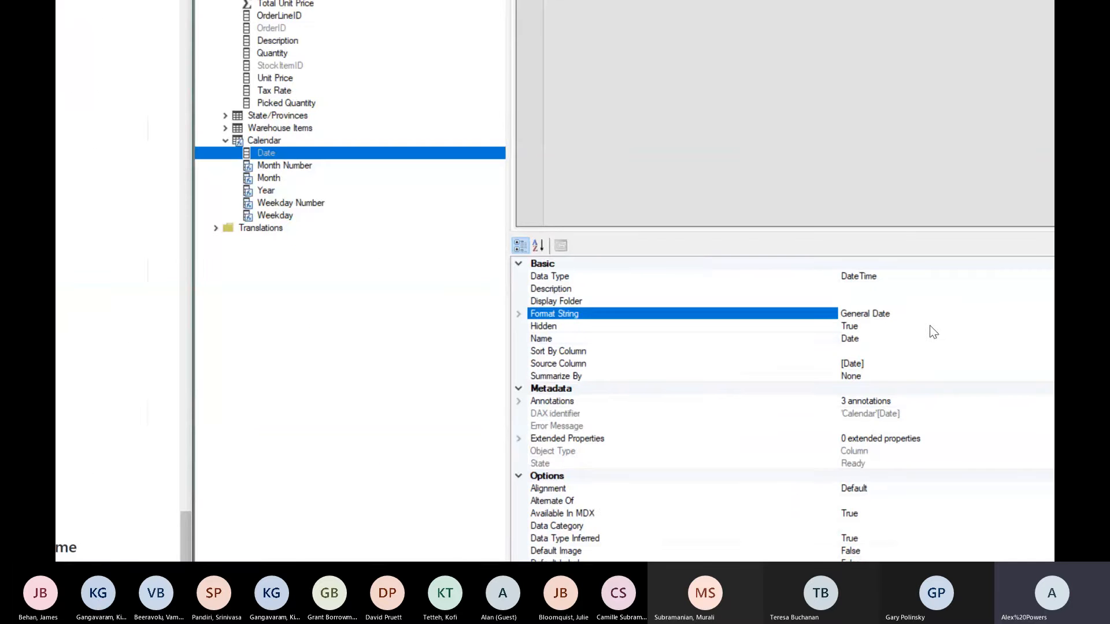
pyautogui.doubleClick(930, 326)
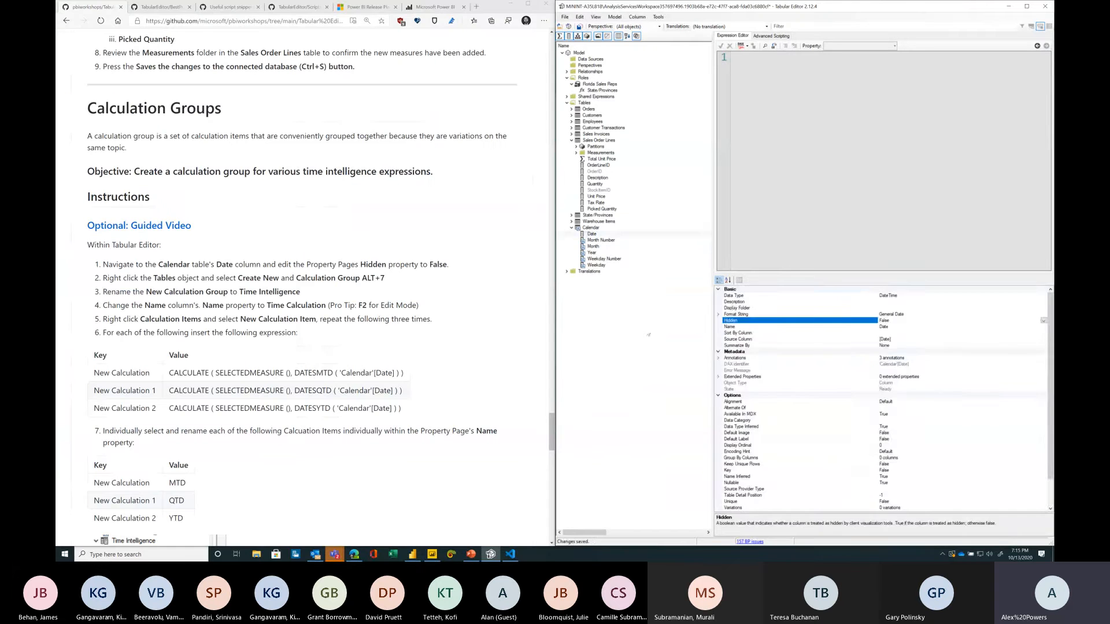
# Step: Create a new calculation group under Tables named Time Intelligence and save the model
pyautogui.click(309, 255)
pyautogui.click(194, 287)
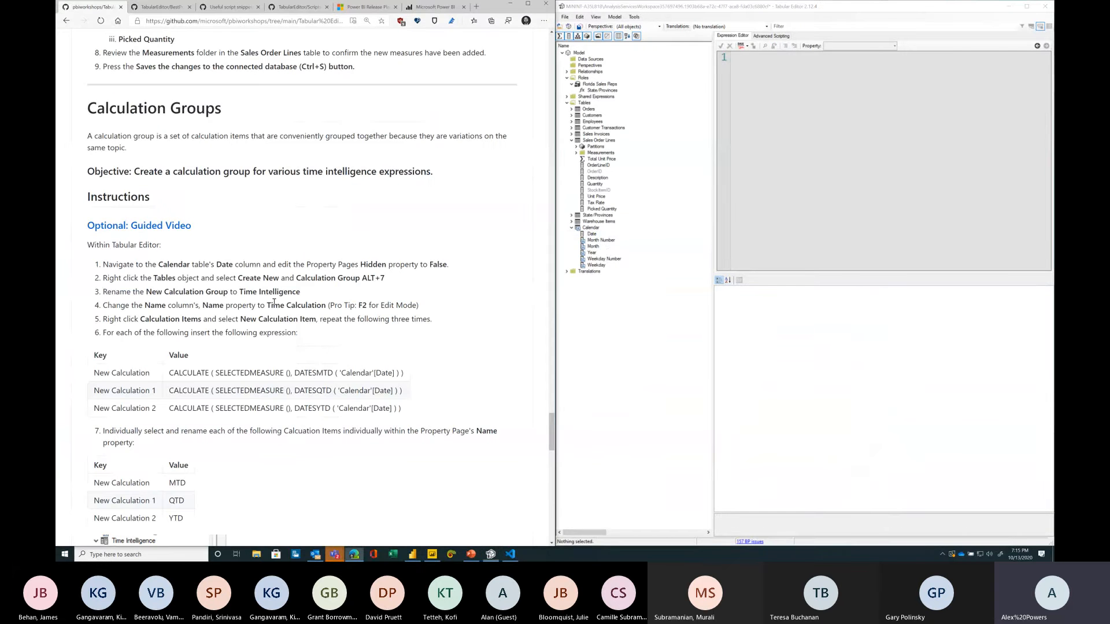
pyautogui.moveTo(95, 279); pyautogui.dragTo(410, 280)
pyautogui.click(411, 280)
pyautogui.click(571, 140)
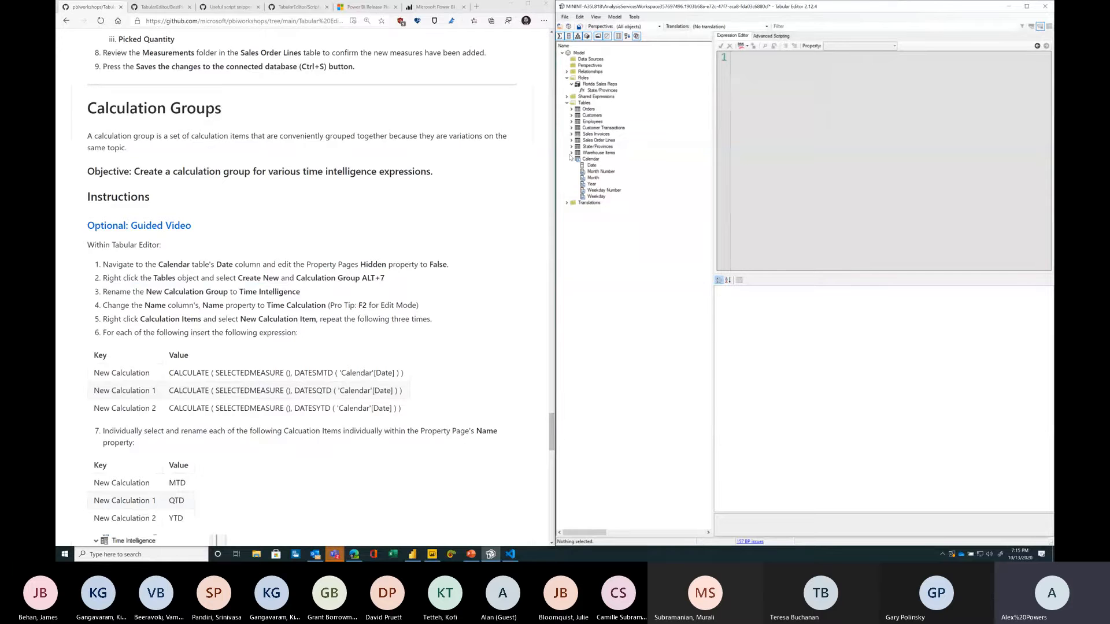
pyautogui.click(571, 159)
pyautogui.click(585, 104)
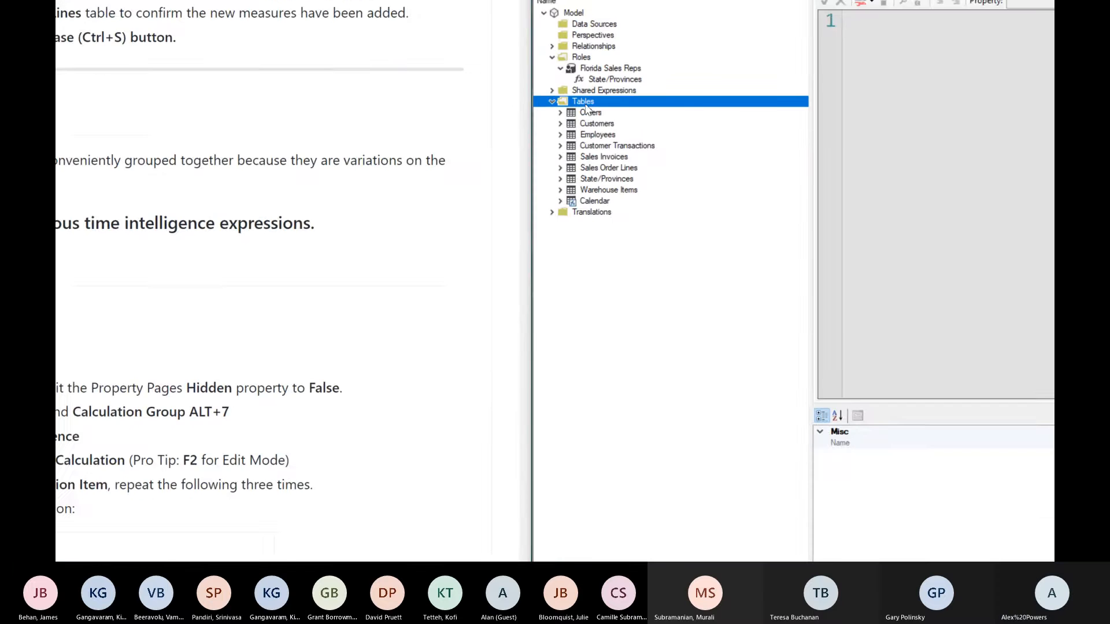
pyautogui.rightClick(586, 104)
pyautogui.moveTo(660, 137)
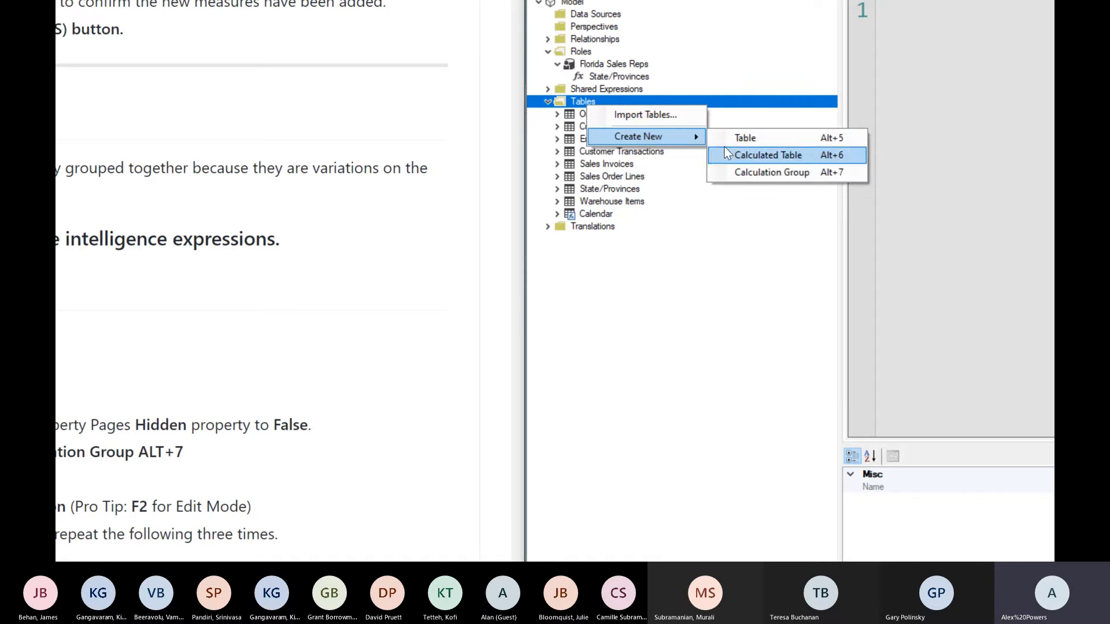
pyautogui.click(767, 173)
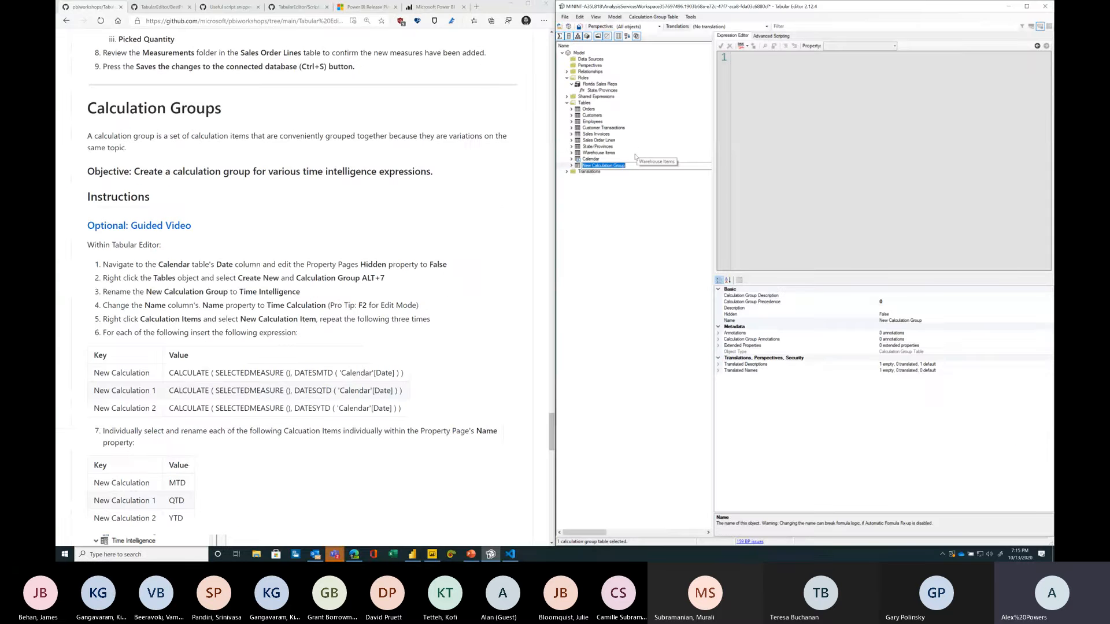
pyautogui.write('Time Intelligence')
pyautogui.press('Return')
pyautogui.hotkey('ctrl', 's')
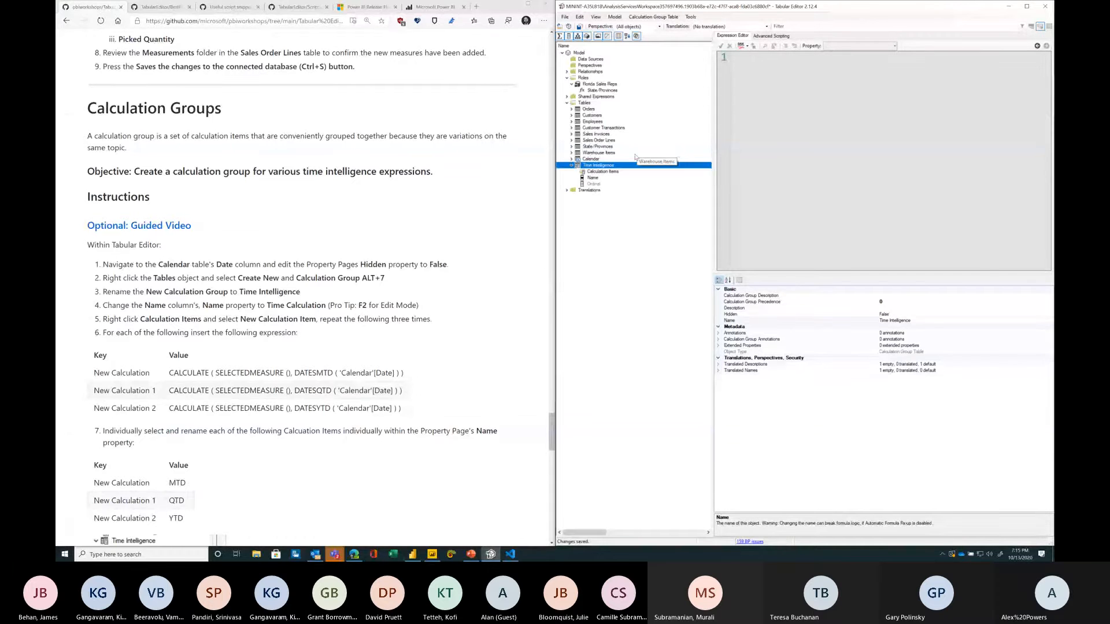
# Step: Rename the calculation group's Name column to Time Calculation and save the model
pyautogui.press('Down')
pyautogui.press('Down')
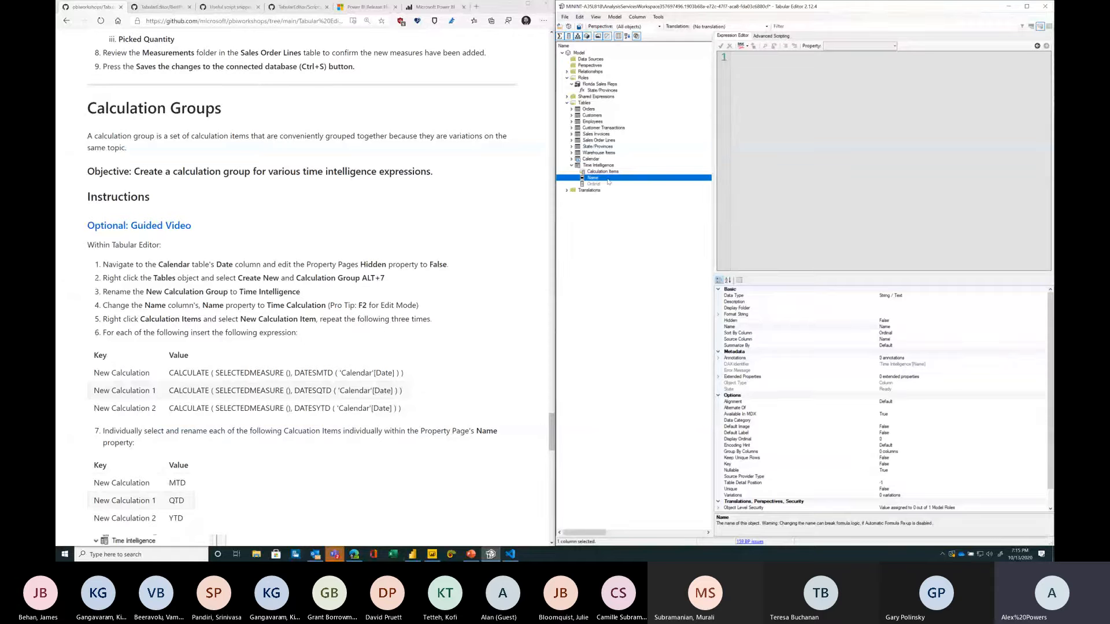
pyautogui.click(872, 327)
pyautogui.write('Time Calcu')
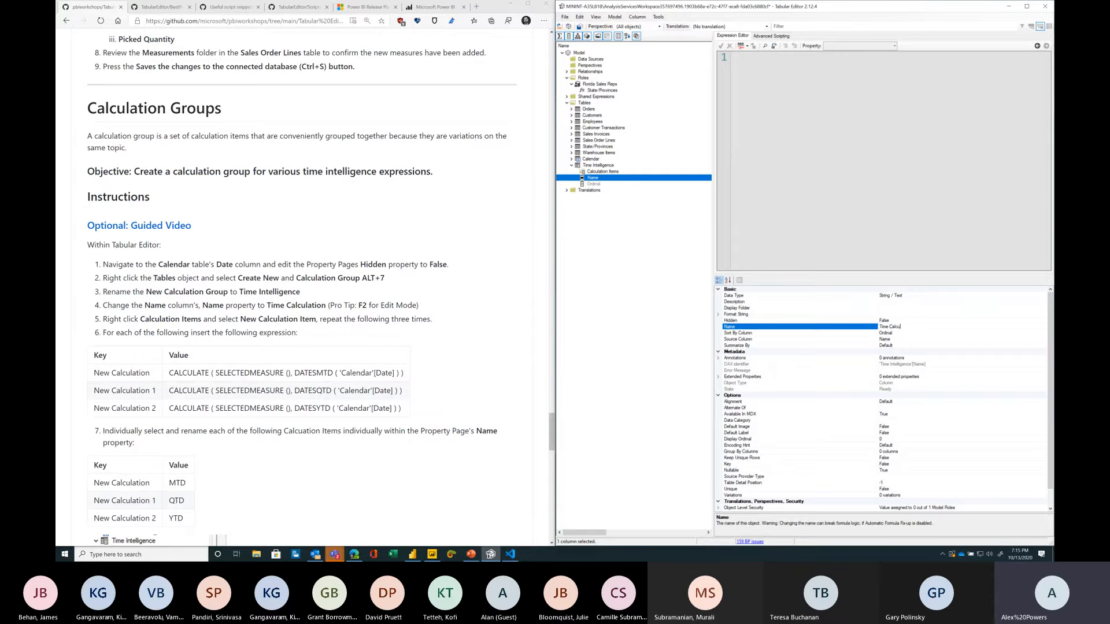
pyautogui.write('lation')
pyautogui.press('Return')
pyautogui.hotkey('ctrl', 's')
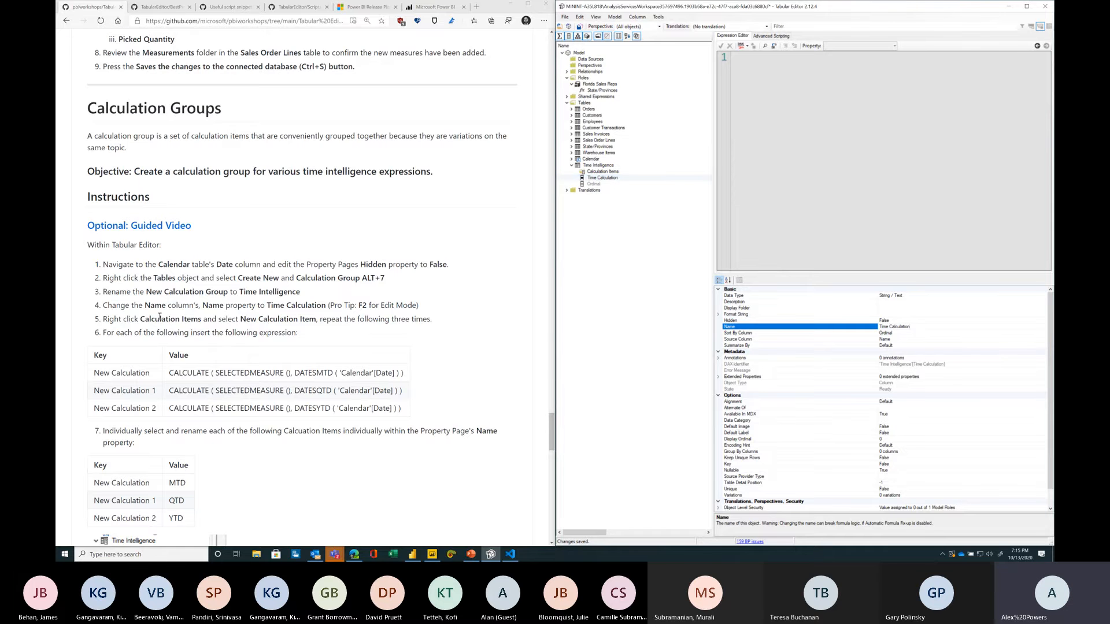
# Step: Read the instructions for adding and renaming the calculation items
pyautogui.scroll(-3, 161, 305)
pyautogui.moveTo(217, 242); pyautogui.dragTo(331, 260)
pyautogui.click(331, 260)
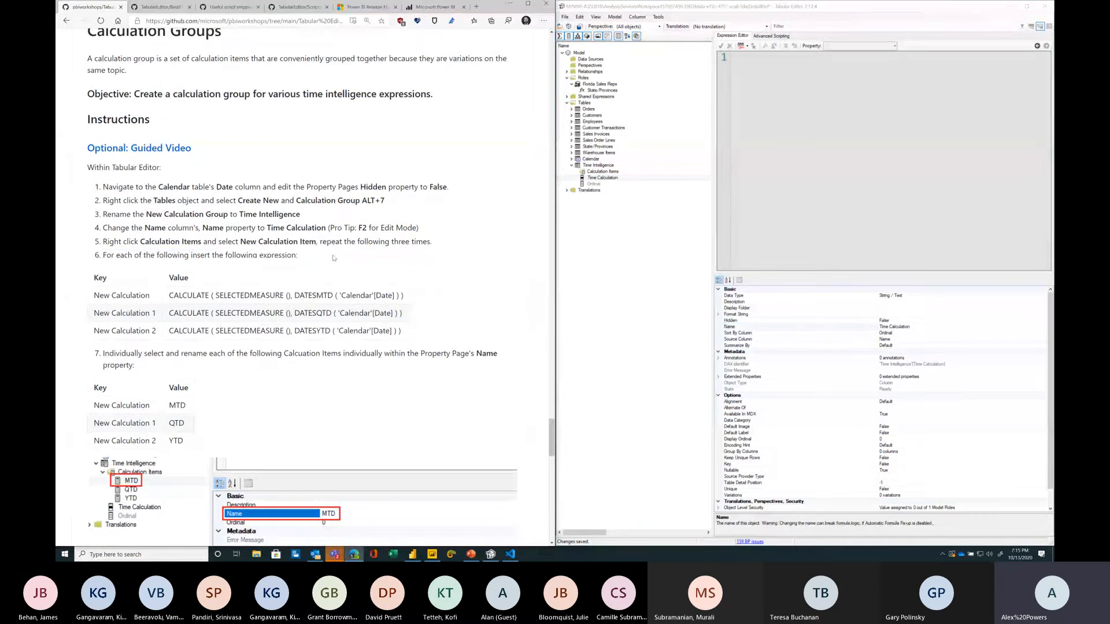
# Step: Add three new calculation items to the Time Intelligence calculation group's Calculation Items
pyautogui.click(611, 172)
pyautogui.rightClick(611, 172)
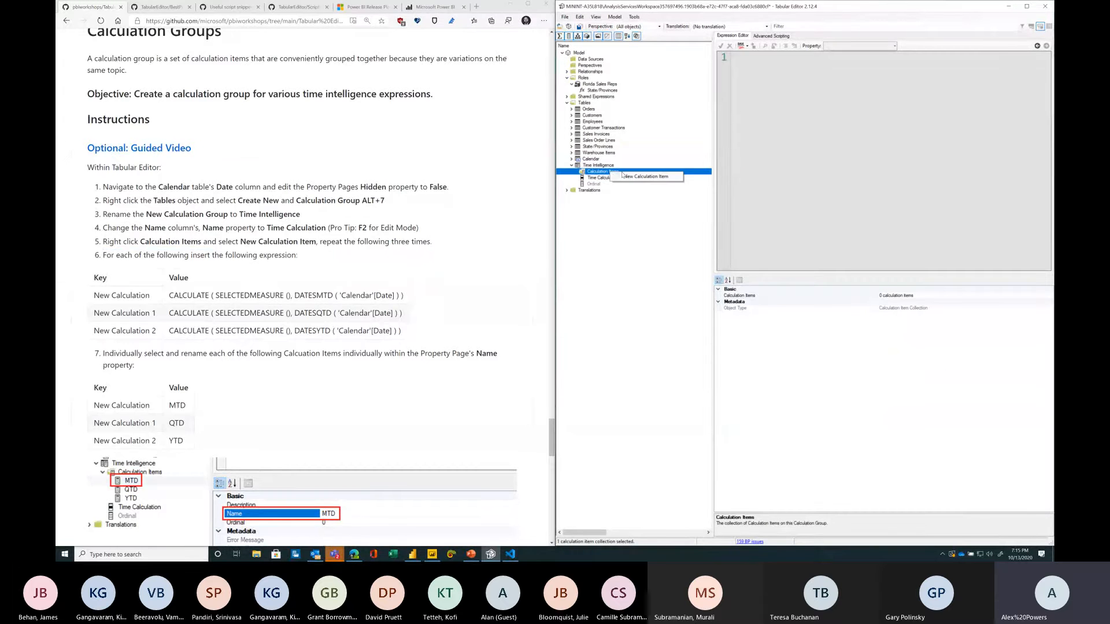
pyautogui.click(646, 176)
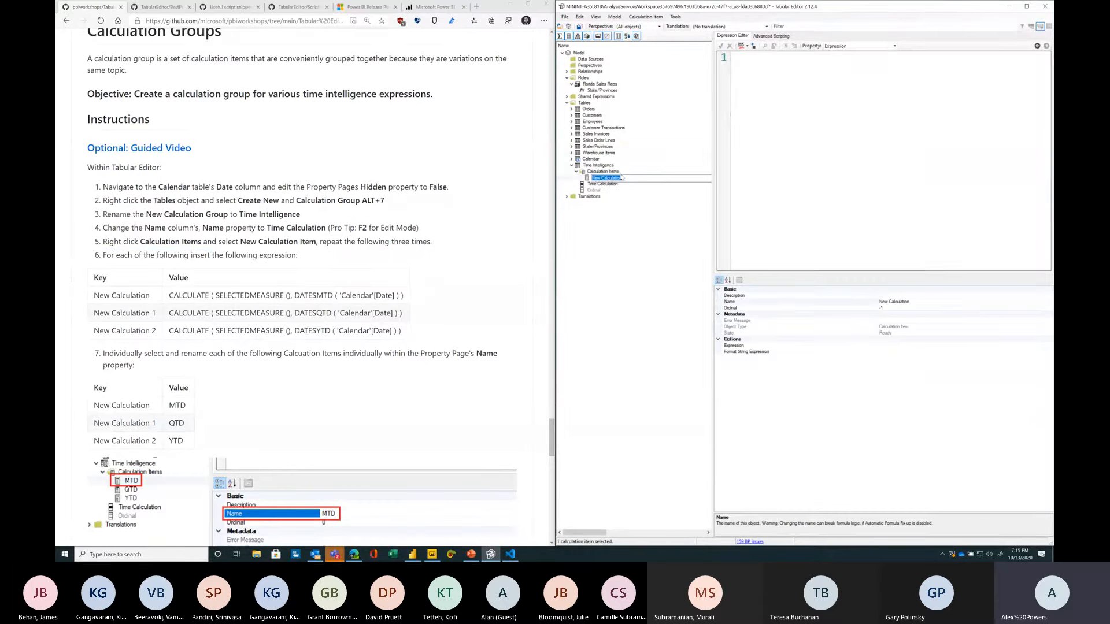
pyautogui.rightClick(618, 173)
pyautogui.click(631, 177)
pyautogui.rightClick(620, 171)
pyautogui.click(627, 177)
pyautogui.click(623, 178)
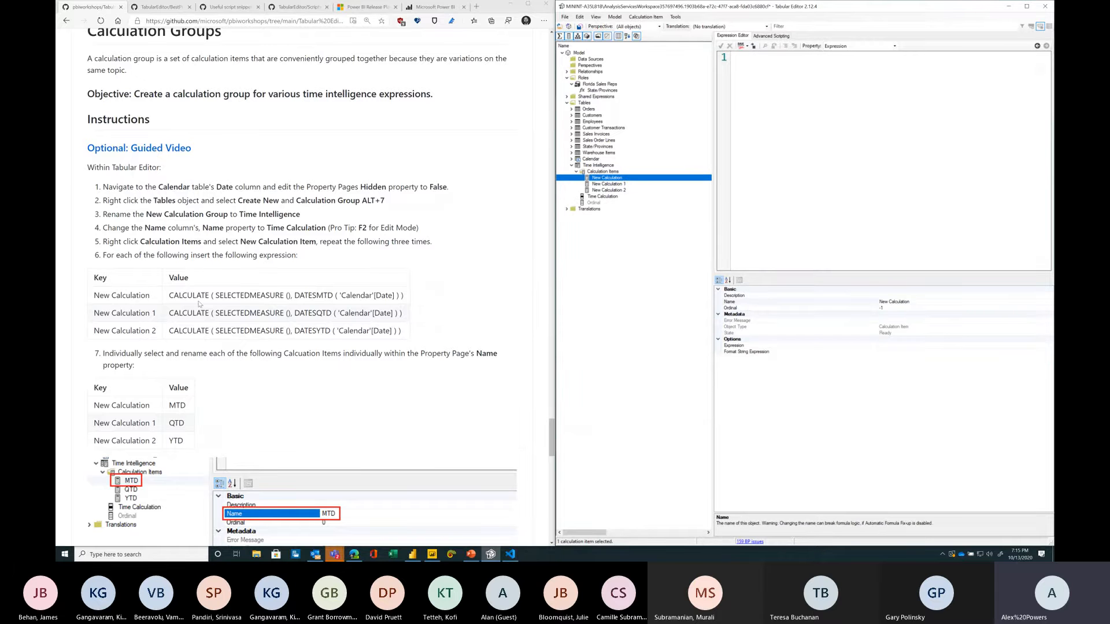
# Step: Enter CALCULATE( SELECTEDMEASURE() , DATESMTD('Calendar'[Date])) as the first new calculation item's expression and copy it
pyautogui.moveTo(167, 297); pyautogui.dragTo(415, 297)
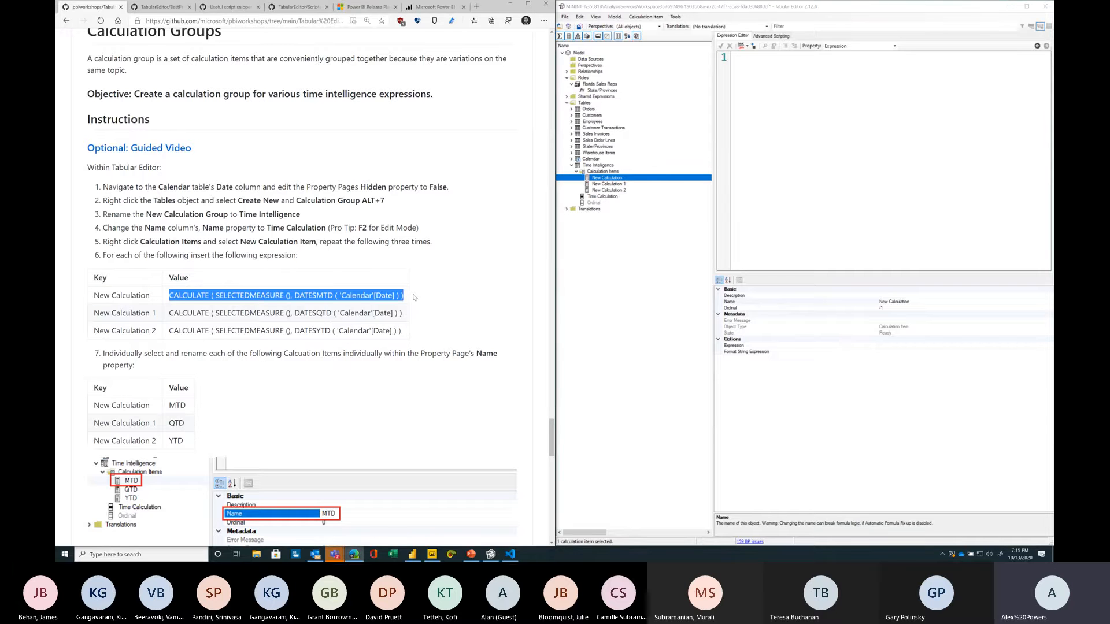
pyautogui.click(738, 105)
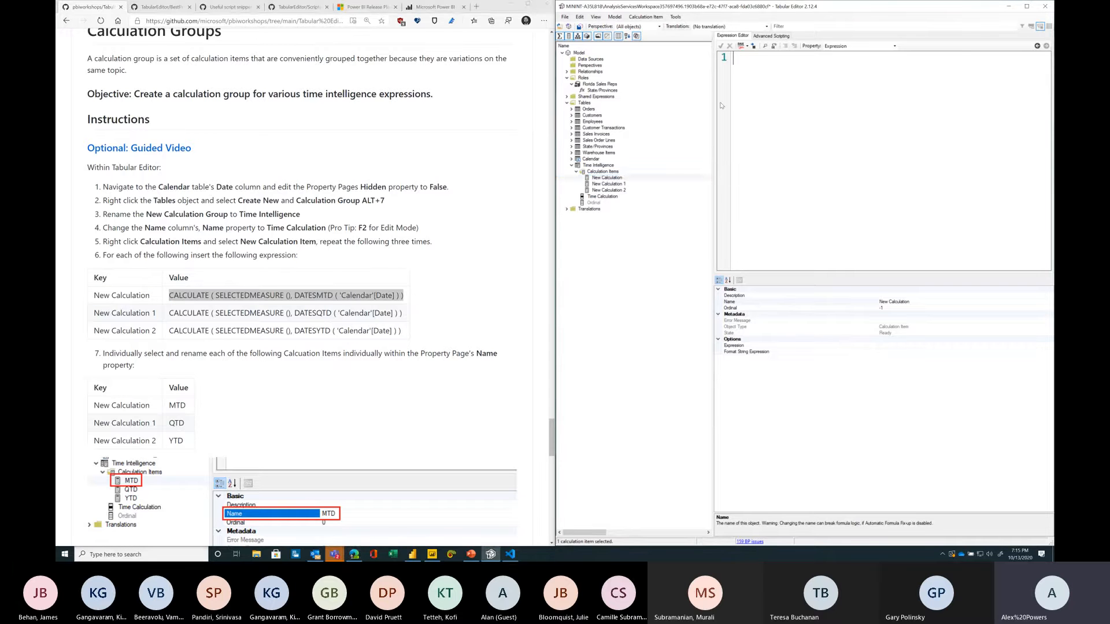
pyautogui.moveTo(714, 106); pyautogui.dragTo(636, 110)
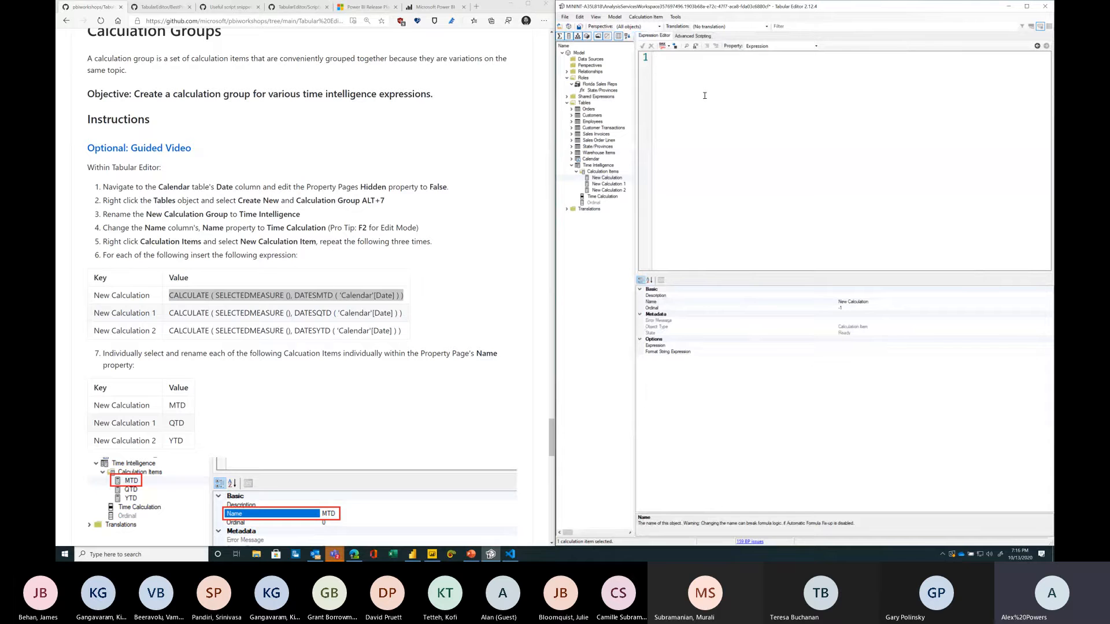
pyautogui.write('CALCULATE(')
pyautogui.write('SELEC')
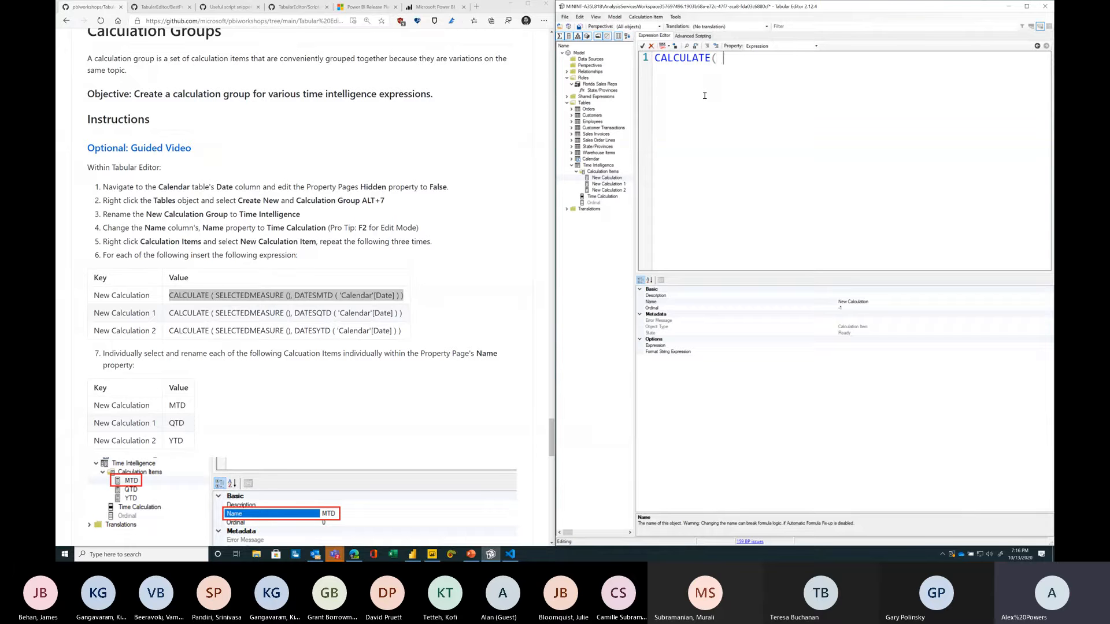
pyautogui.write('TEDMEASURE()')
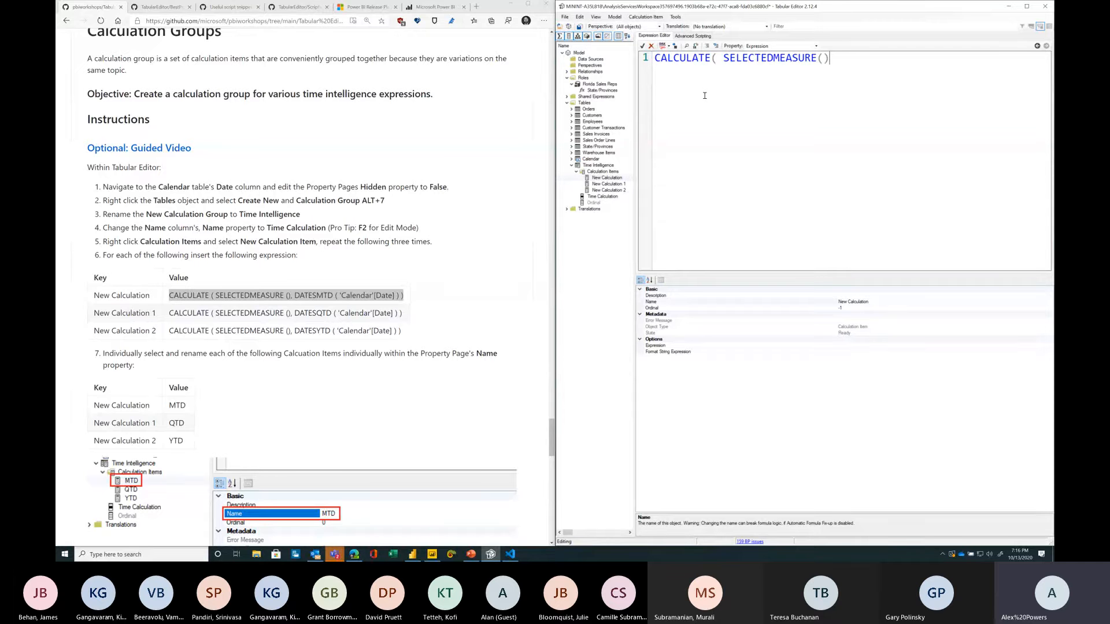
pyautogui.write(", DATESMTD('Calendar'")
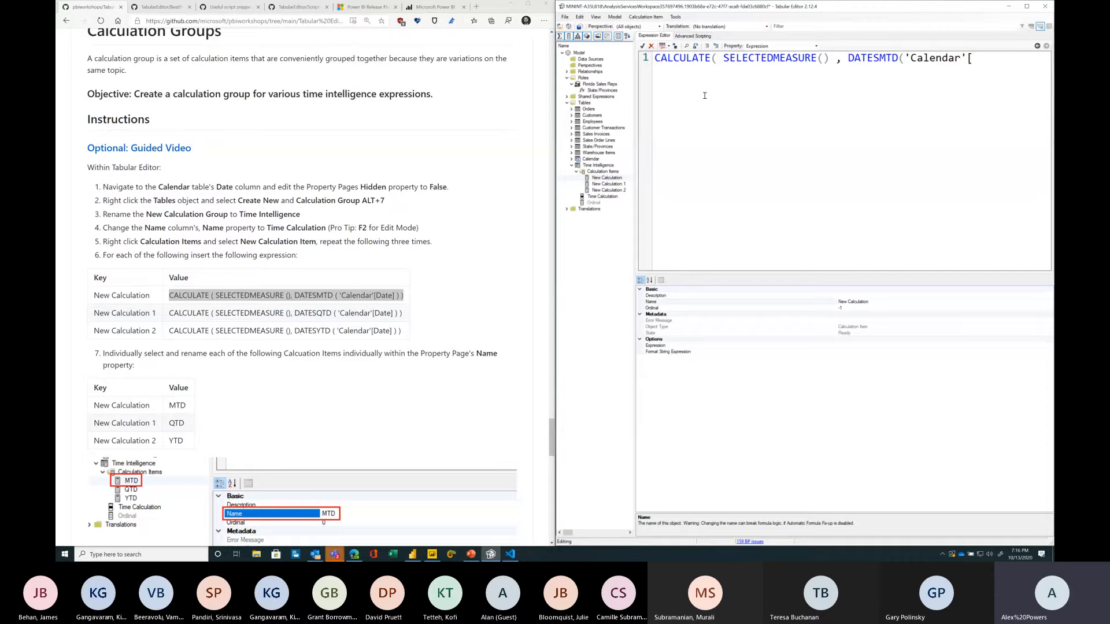
pyautogui.write('[Date]))')
pyautogui.hotkey('ctrl', 'a')
pyautogui.hotkey('ctrl', 'c')
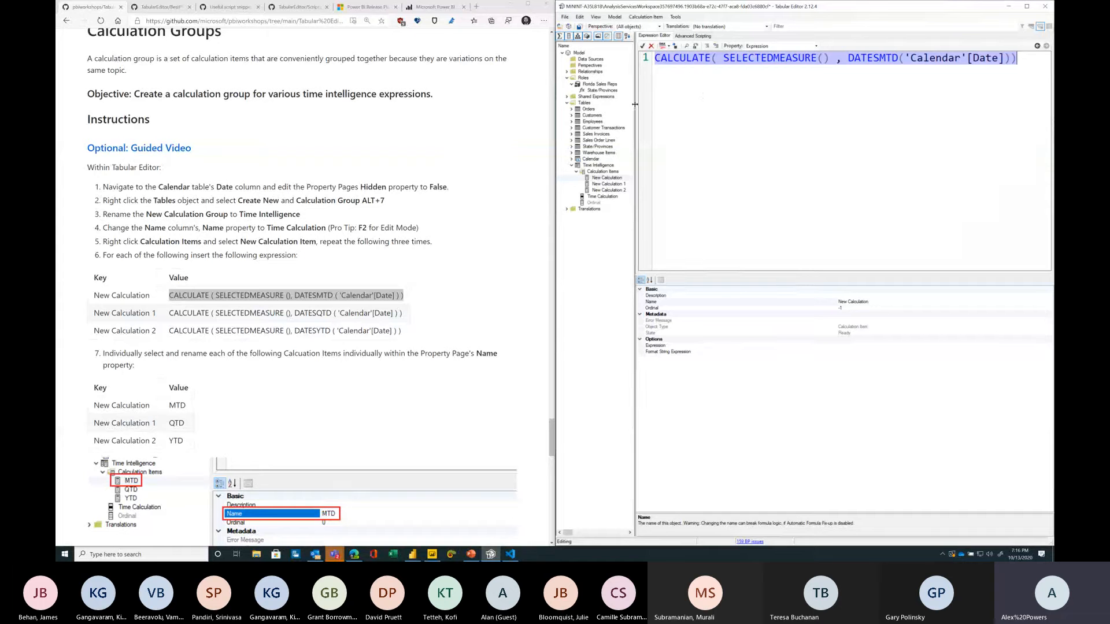
pyautogui.moveTo(636, 108); pyautogui.dragTo(657, 110)
# Step: Paste the expression into New Calculation 1 and change DATESMTD to DATESQTD
pyautogui.click(605, 184)
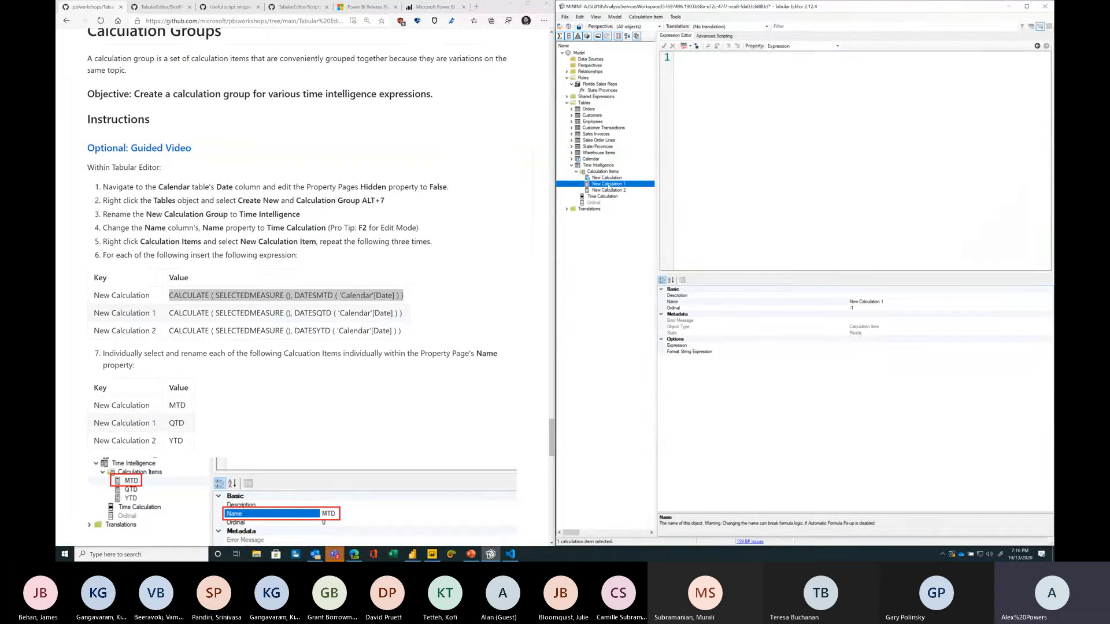
pyautogui.hotkey('ctrl', 'v')
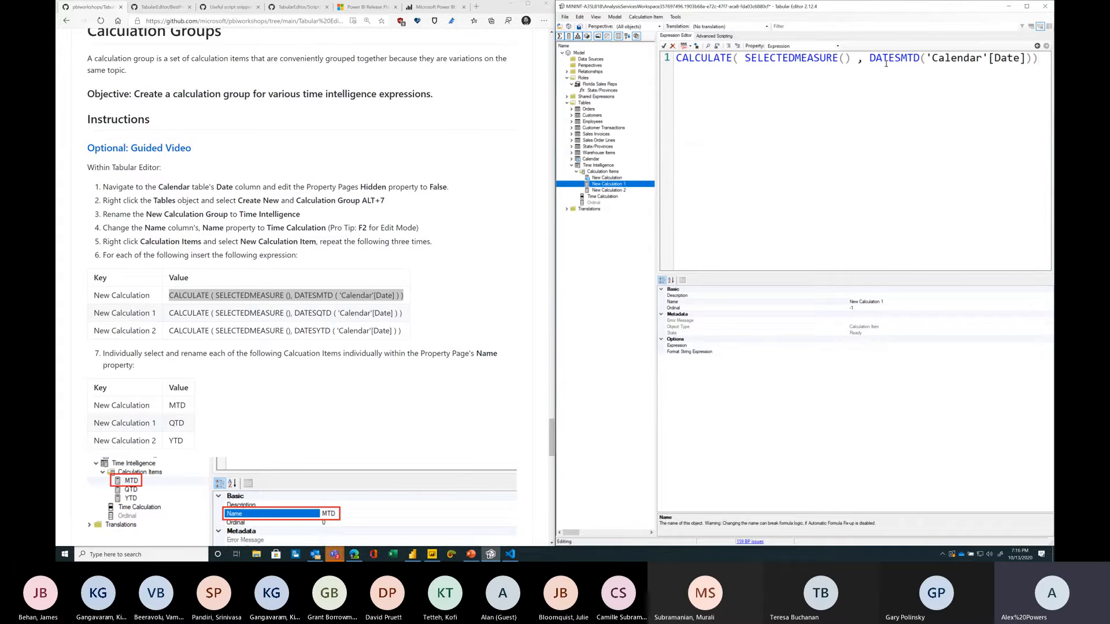
pyautogui.press('Delete')
pyautogui.write('Q')
pyautogui.press('End')
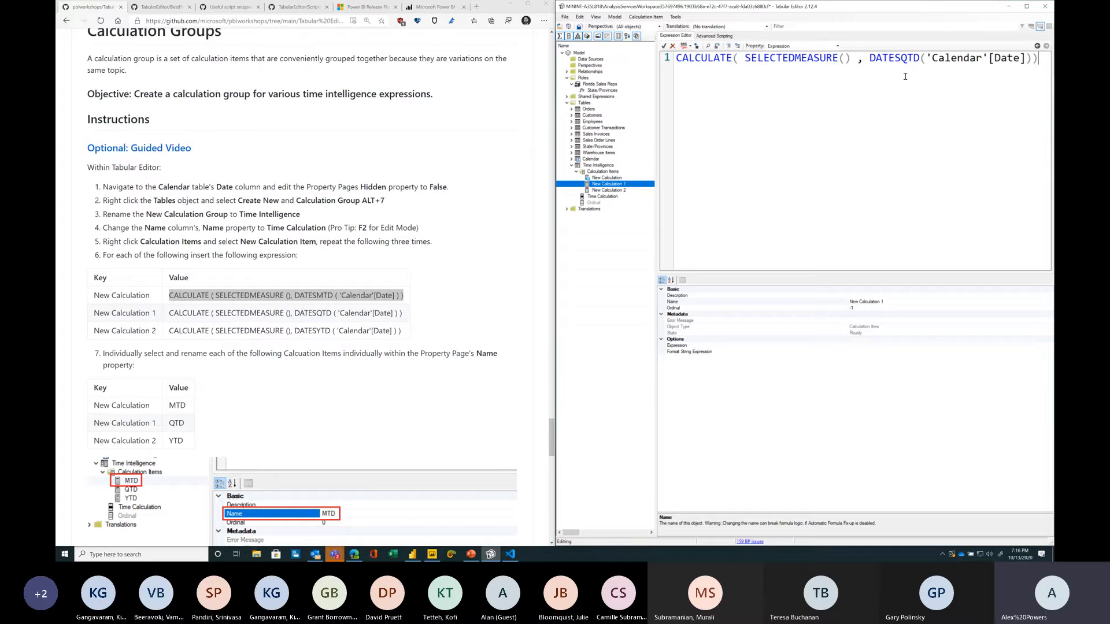
# Step: Paste the expression into New Calculation 2 and change DATESMTD to DATESYTD
pyautogui.click(612, 190)
pyautogui.hotkey('ctrl', 'v')
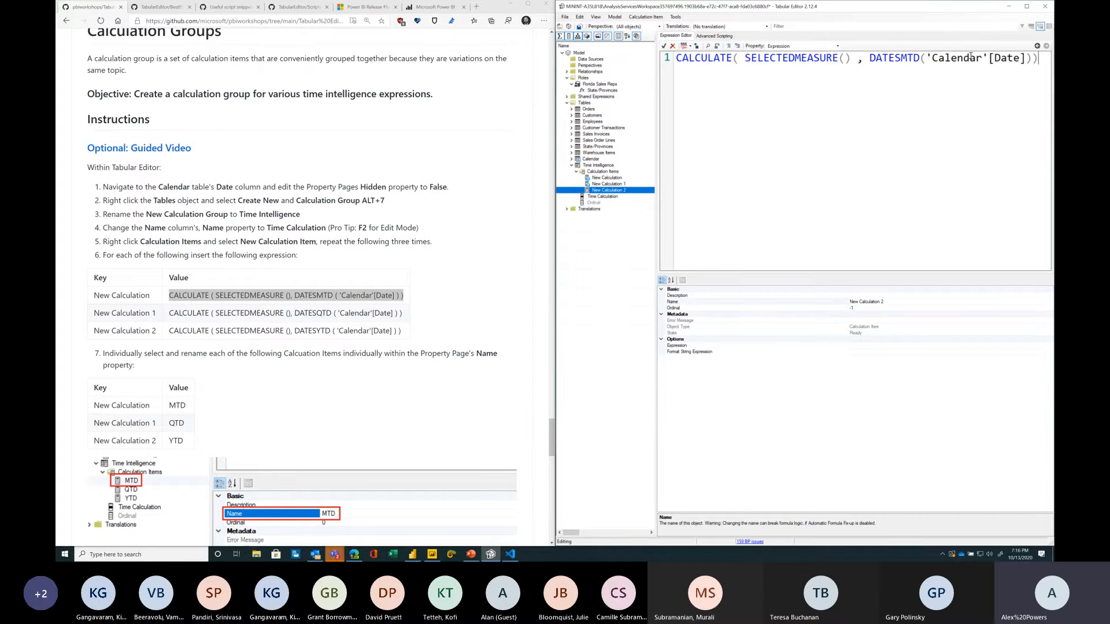
pyautogui.click(913, 58)
pyautogui.press('Left')
pyautogui.press('BackSpace')
pyautogui.write('Y')
# Step: Rename the first calculation item to MTD
pyautogui.click(618, 178)
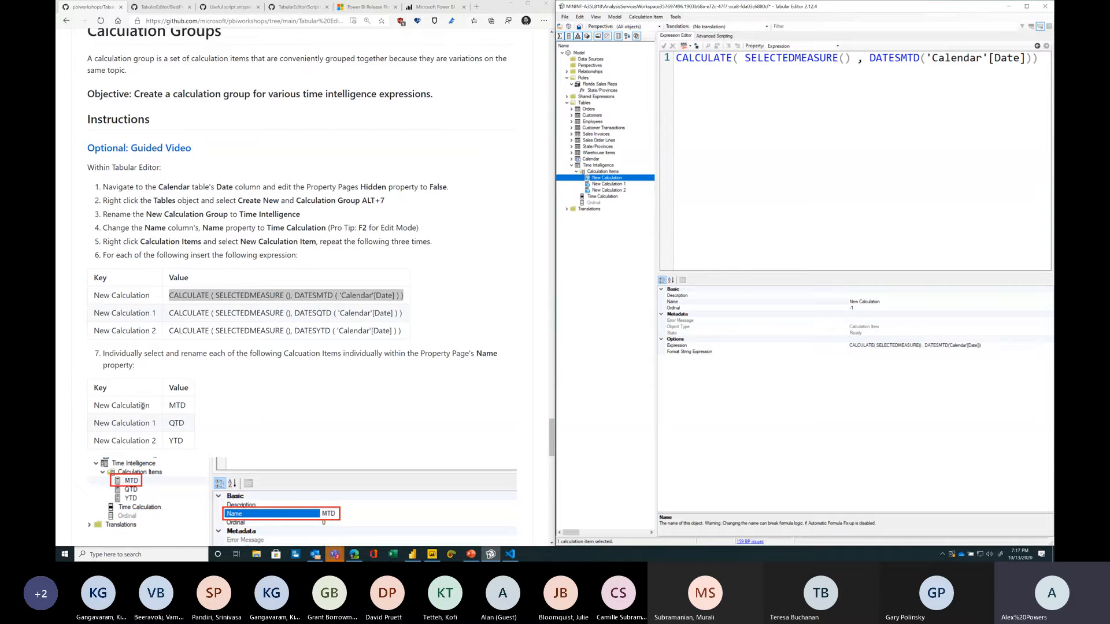
pyautogui.scroll(-3, 143, 407)
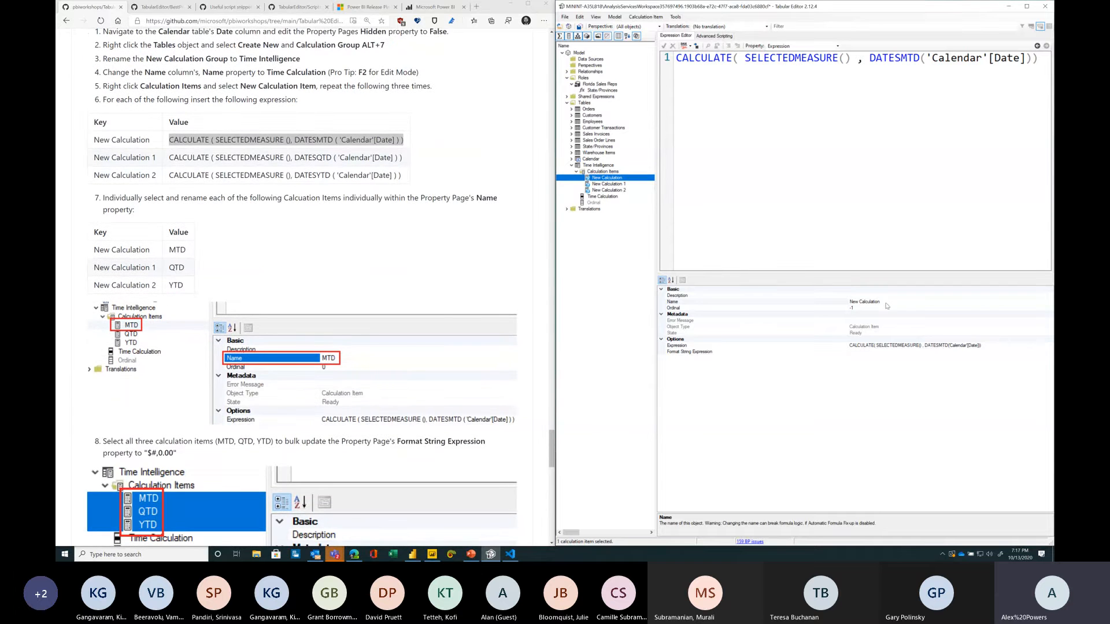
pyautogui.click(886, 301)
pyautogui.write('MTD')
pyautogui.press('Return')
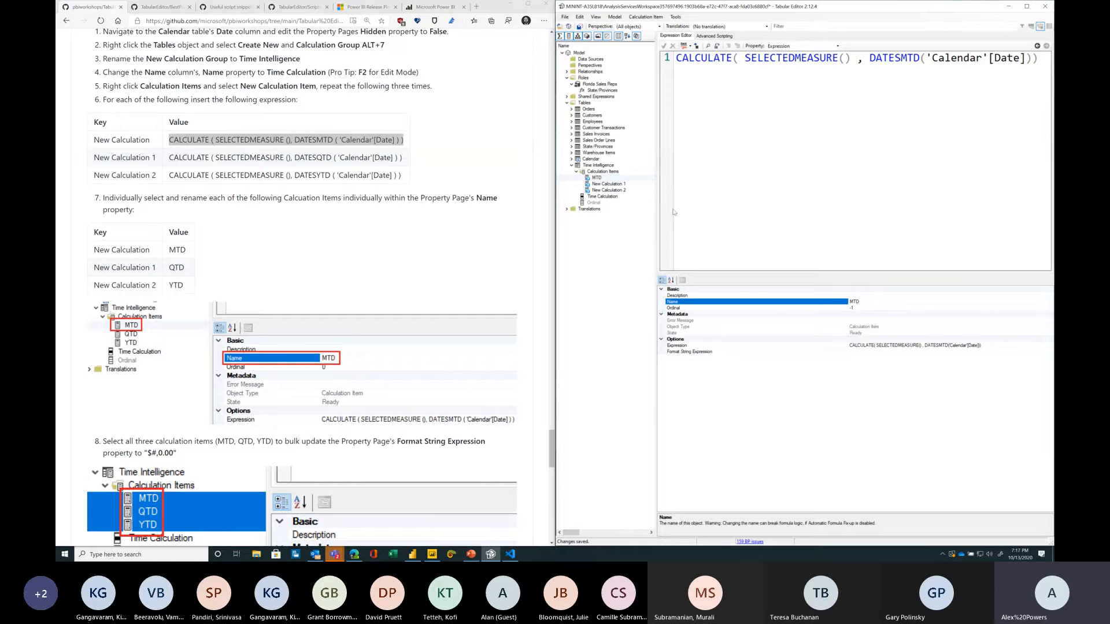
# Step: Rename New Calculation 1 to QTD
pyautogui.click(624, 184)
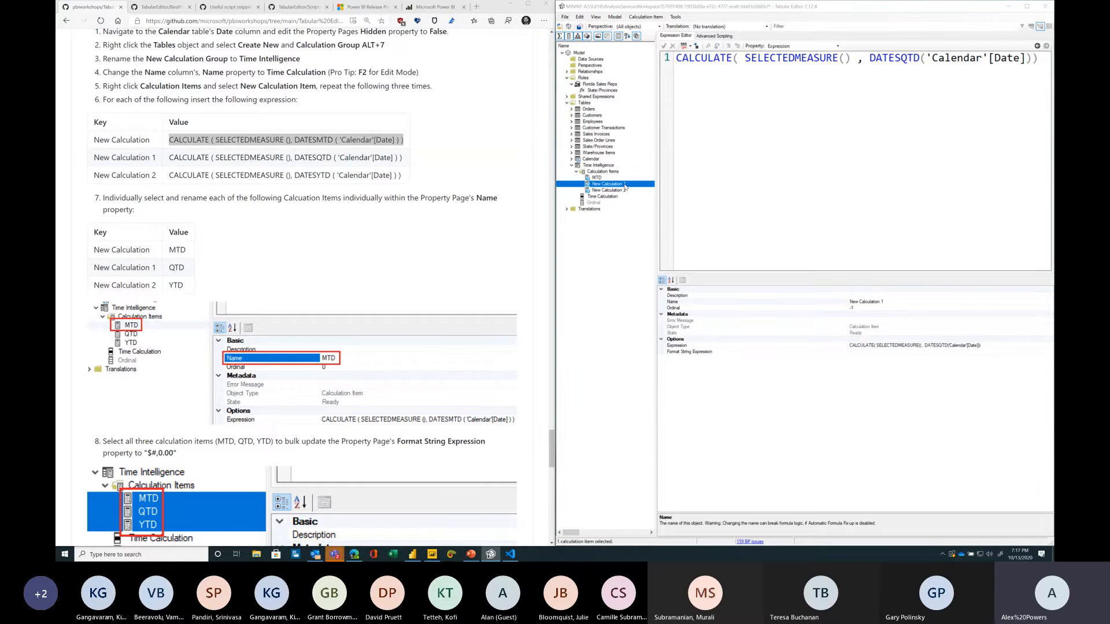
pyautogui.press('super')
pyautogui.press('Escape')
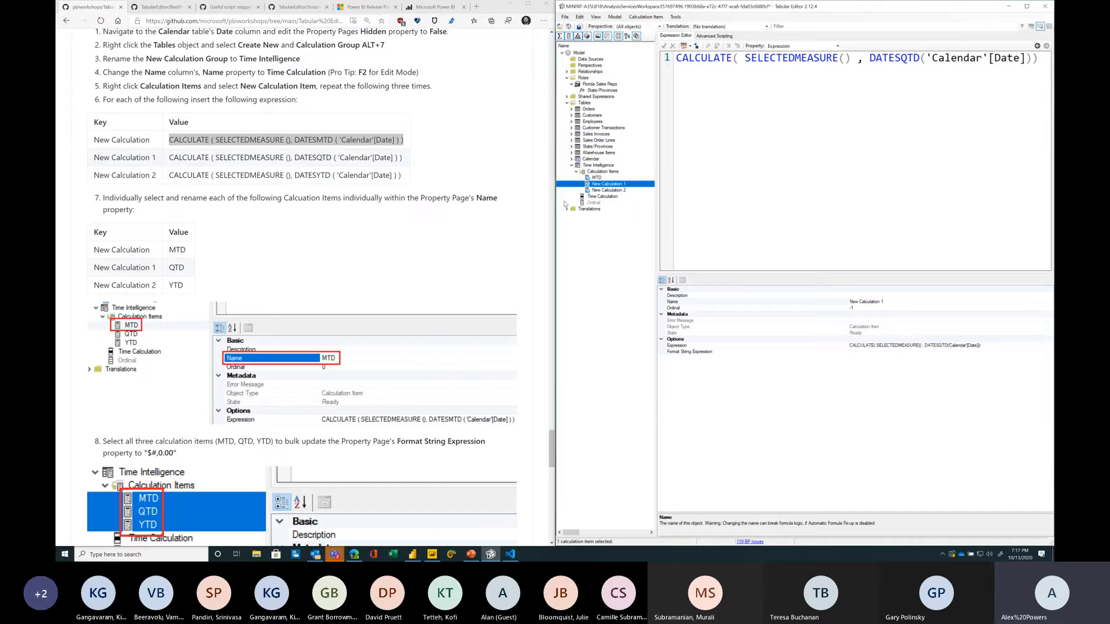
pyautogui.press('F2')
pyautogui.write('QTD')
pyautogui.press('Down')
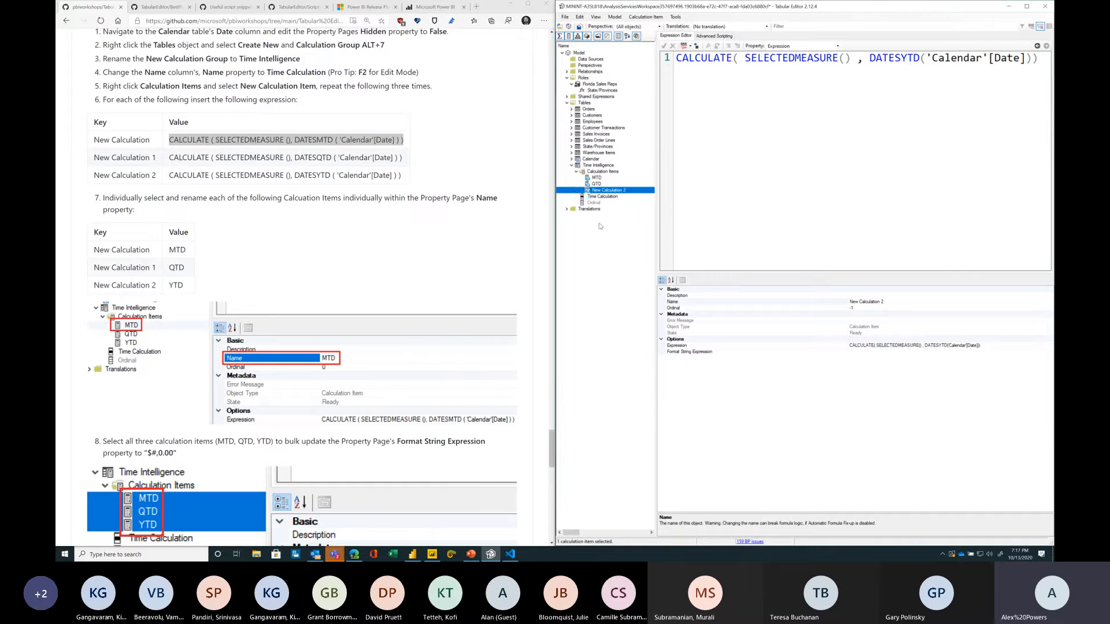
# Step: Rename New Calculation 2 to YTD
pyautogui.press('F2')
pyautogui.write('YTD')
pyautogui.press('Return')
# Step: Select the MTD, QTD and YTD items together and set their Format String Expression to "$#,0.00"
pyautogui.scroll(-3, 204, 304)
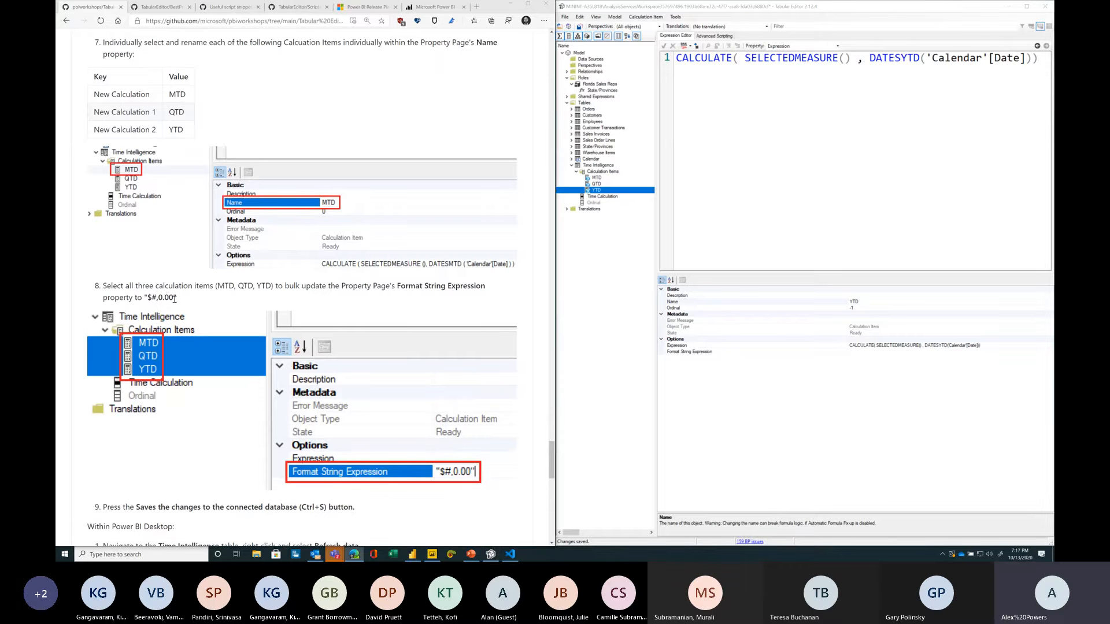
pyautogui.moveTo(144, 296); pyautogui.dragTo(177, 298)
pyautogui.hotkey('ctrl', 'c')
pyautogui.click(605, 179)
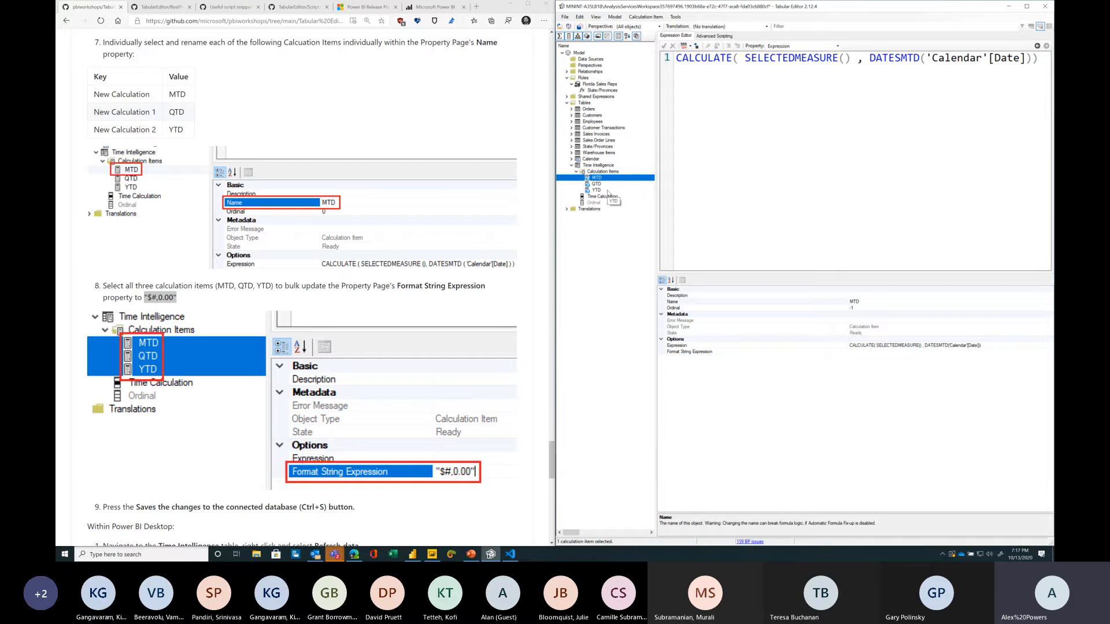
pyautogui.keyDown('shift'); pyautogui.click(606, 190); pyautogui.keyUp('shift')
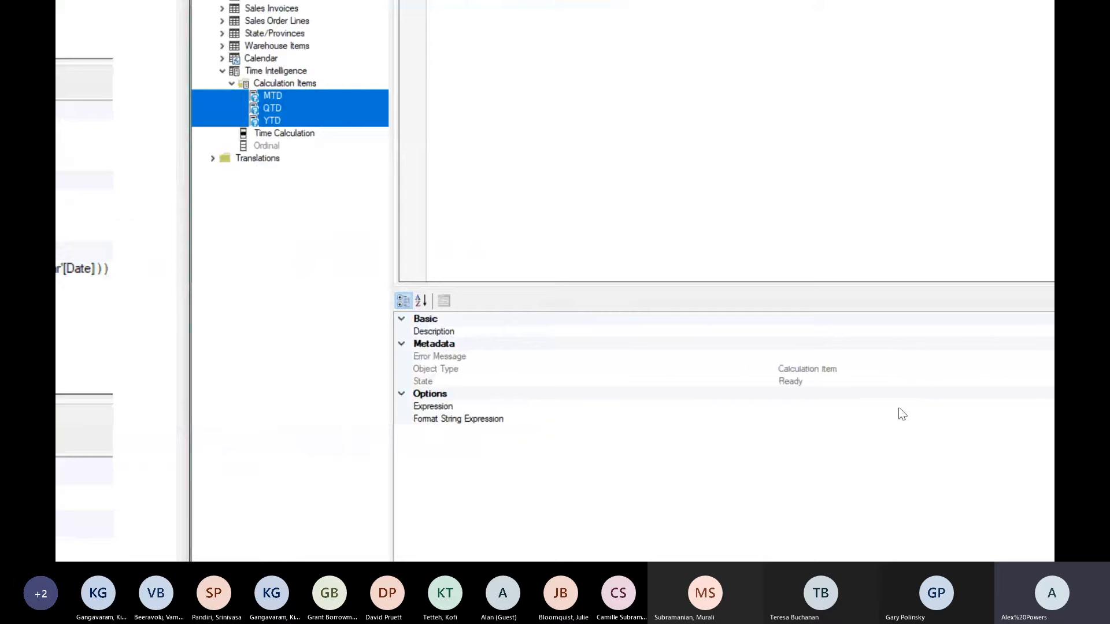
pyautogui.click(903, 413)
pyautogui.hotkey('ctrl', 'v')
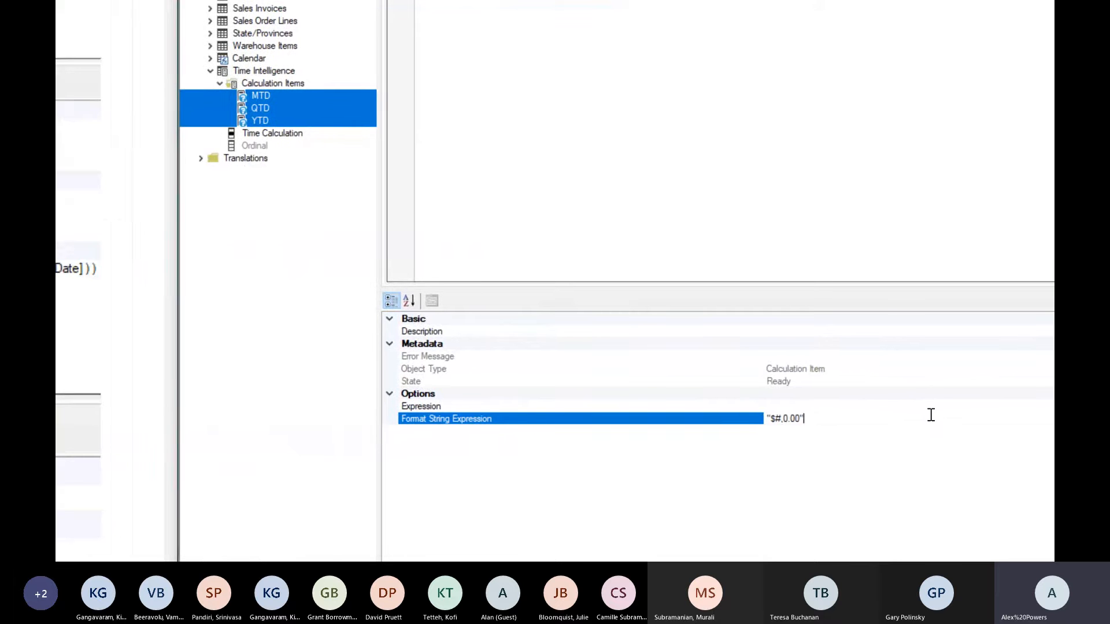
pyautogui.click(880, 424)
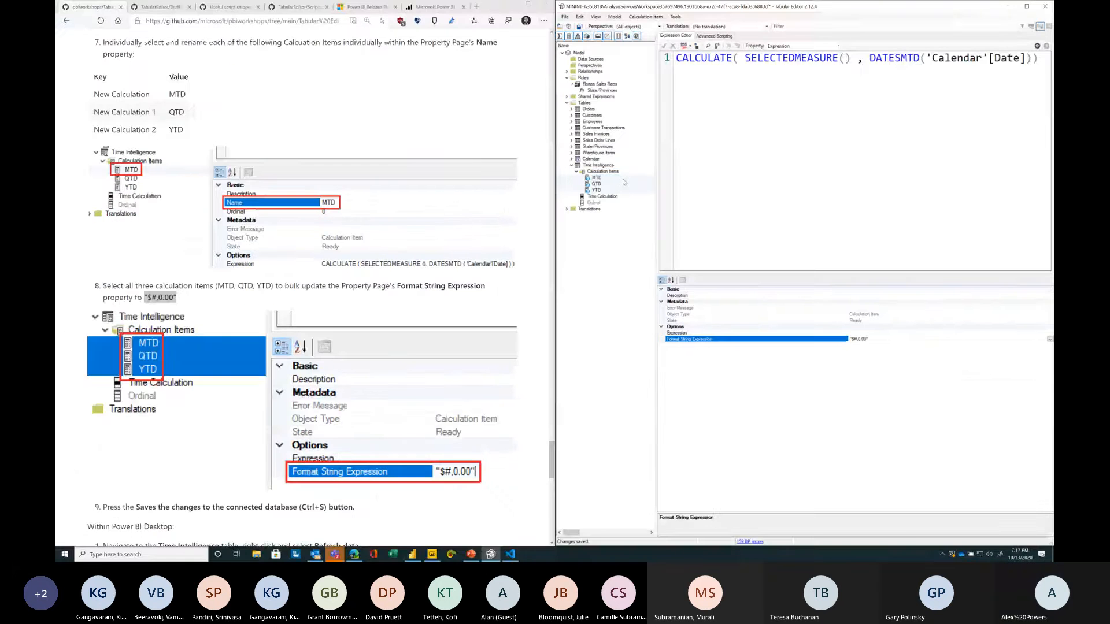
# Step: Review each calculation item's properties and read the next instructions for Power BI Desktop
pyautogui.click(624, 180)
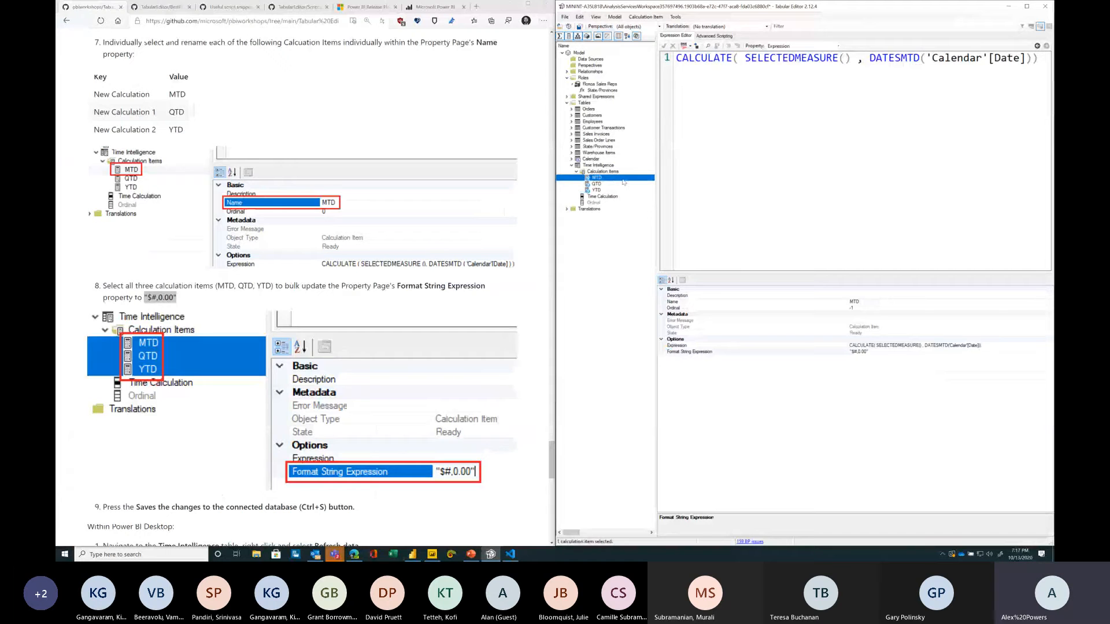
pyautogui.click(625, 184)
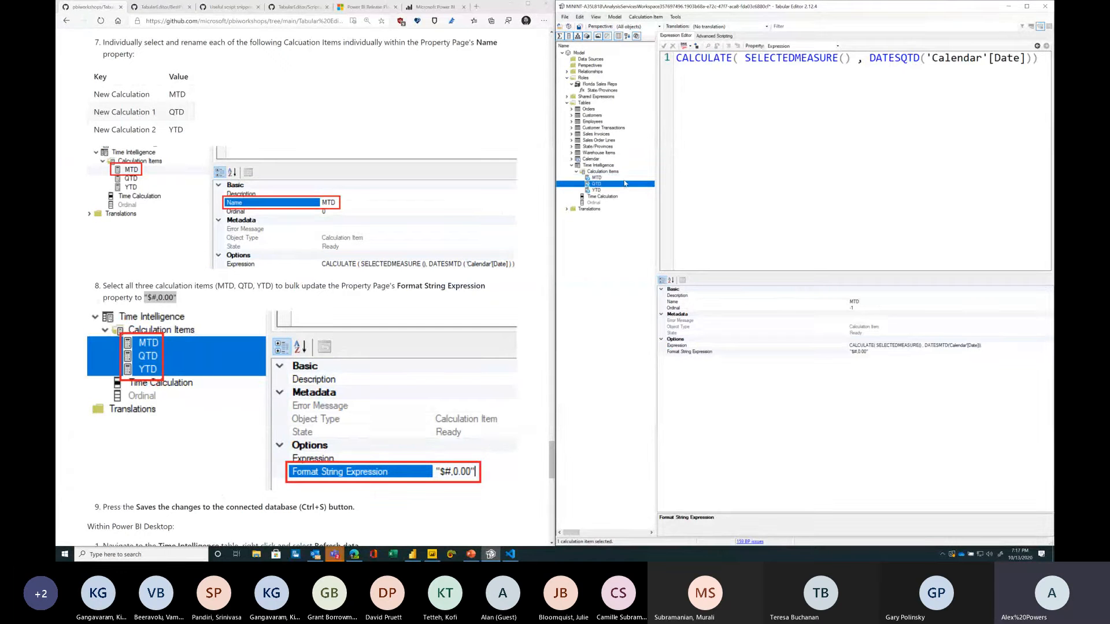
pyautogui.click(624, 189)
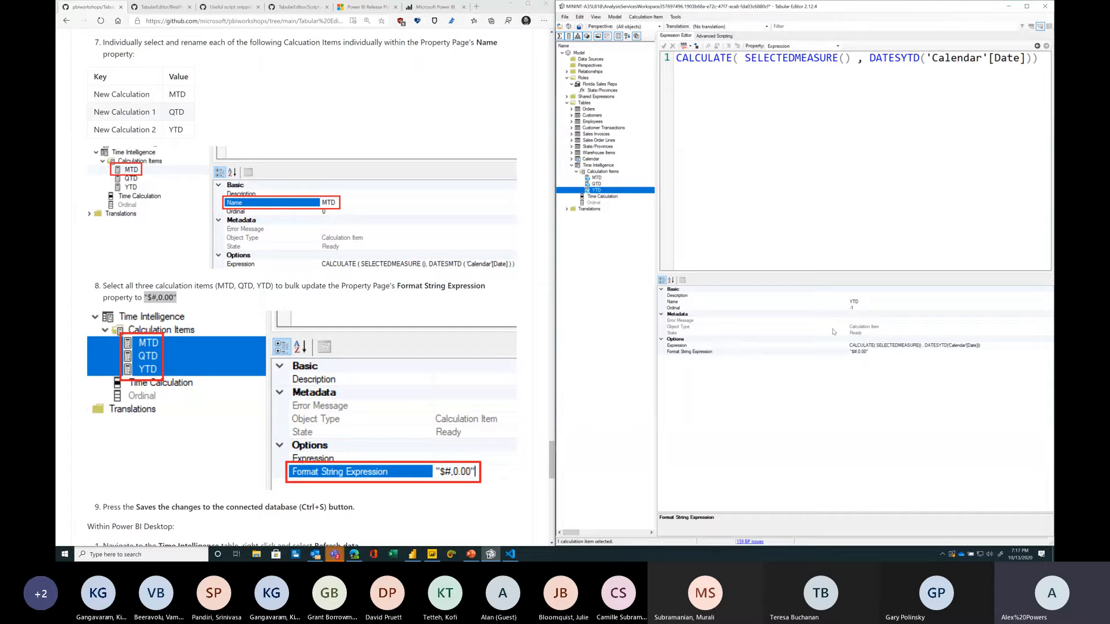
pyautogui.press('Up')
pyautogui.press('Up')
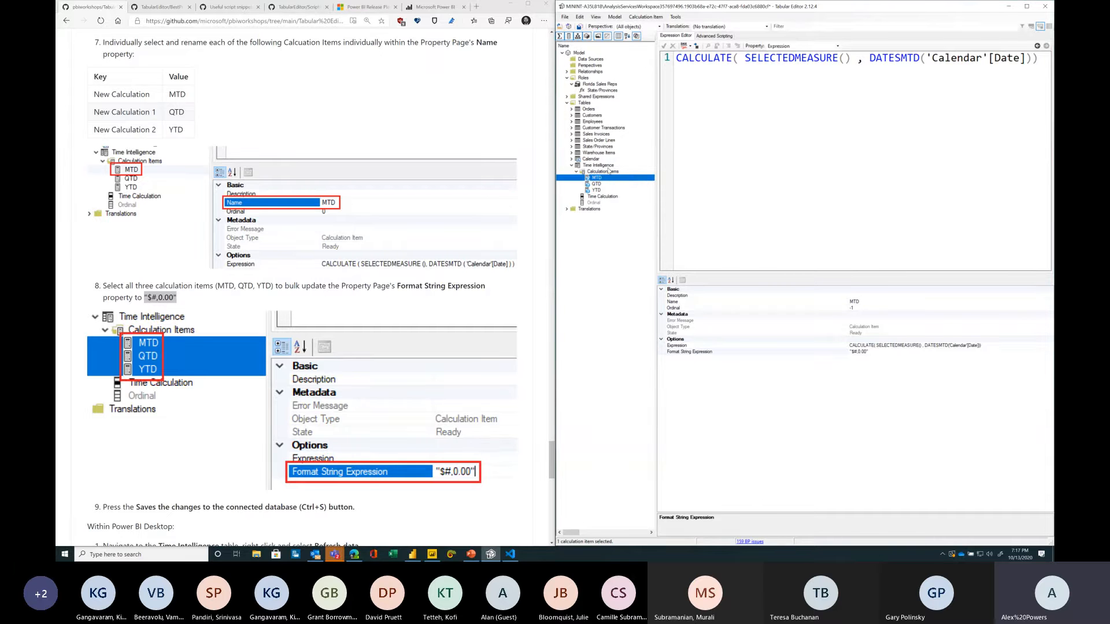
pyautogui.click(689, 165)
pyautogui.scroll(-3, 340, 383)
pyautogui.click(340, 382)
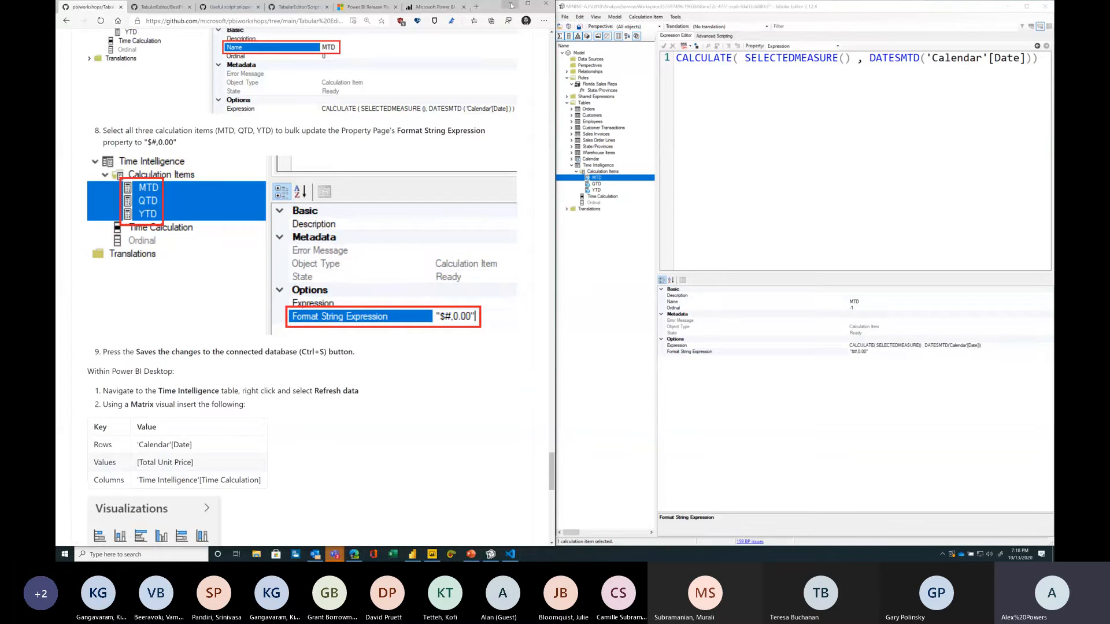
# Step: Switch to Power BI Desktop and refresh the calculation groups
pyautogui.click(509, 4)
pyautogui.click(432, 553)
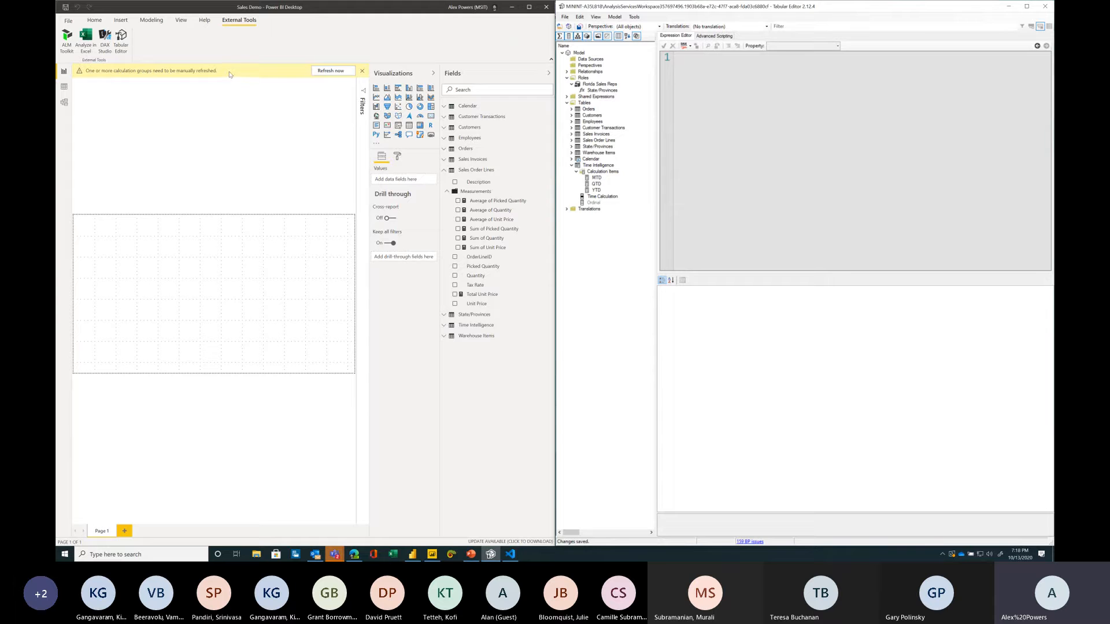
pyautogui.click(322, 72)
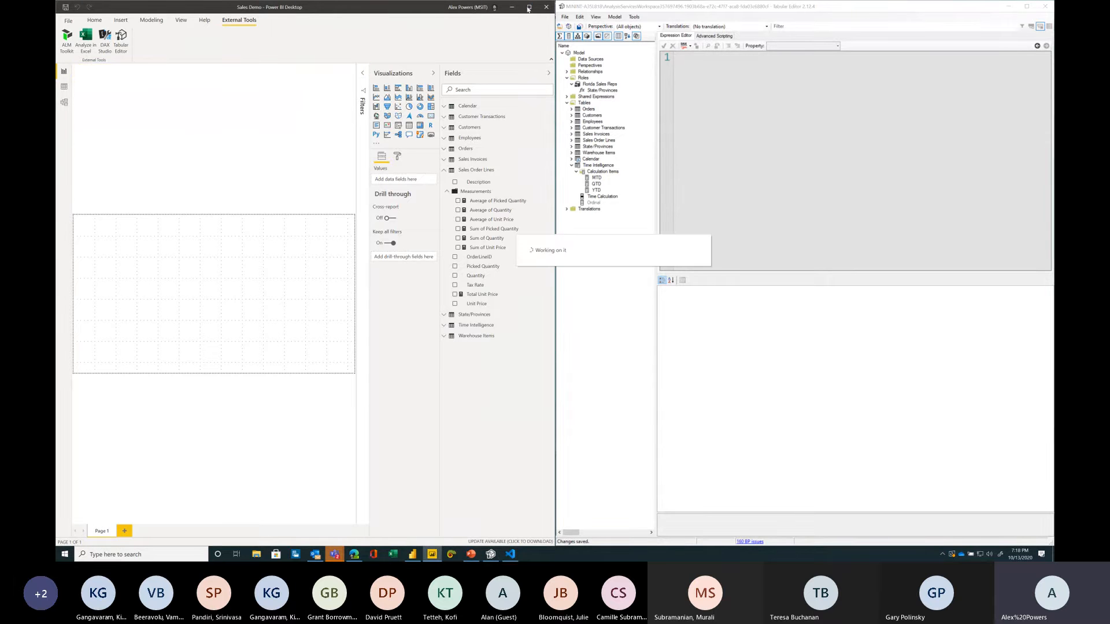
# Step: Maximize the report window and insert a Matrix visual sized to fill the report canvas
pyautogui.click(528, 7)
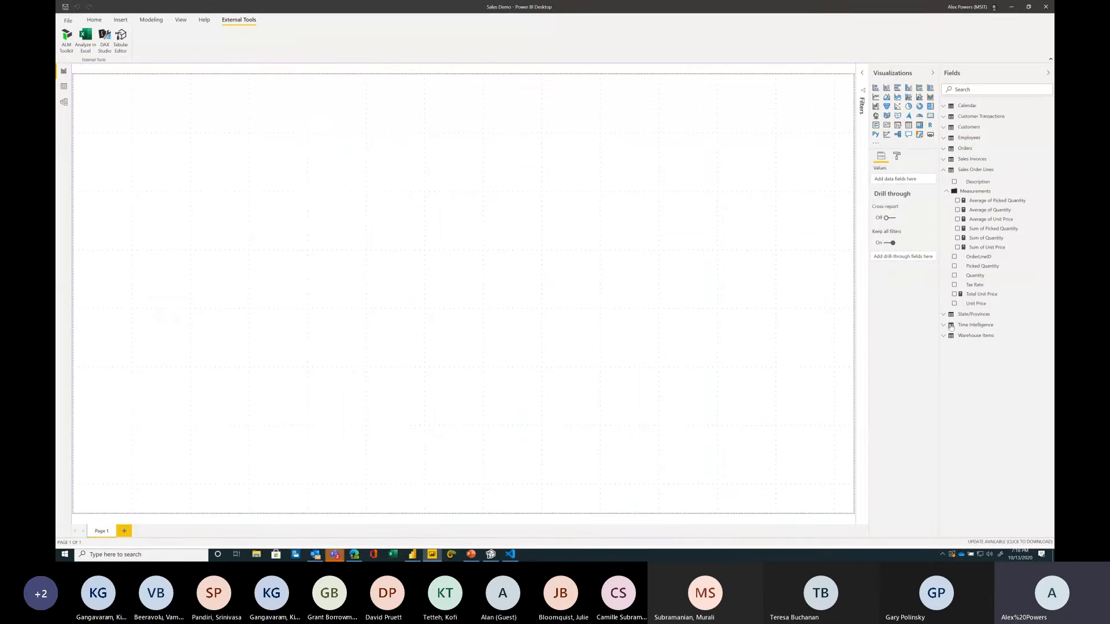
pyautogui.click(919, 125)
pyautogui.moveTo(311, 287); pyautogui.dragTo(853, 512)
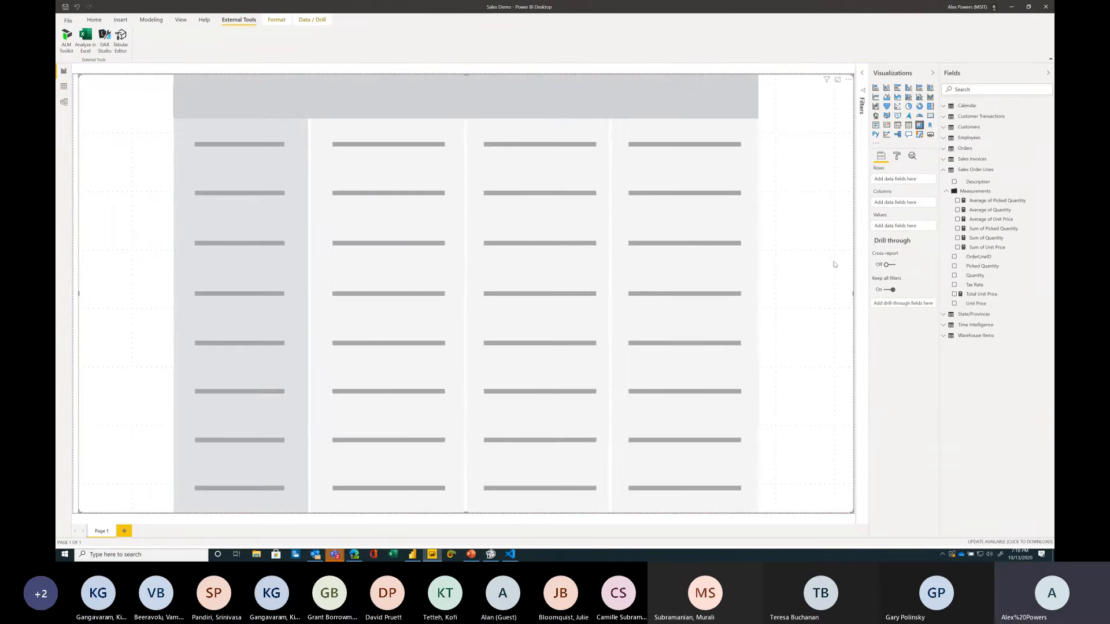
# Step: Build the matrix rows from the Calendar table with Year, Month and Date in that order
pyautogui.click(946, 107)
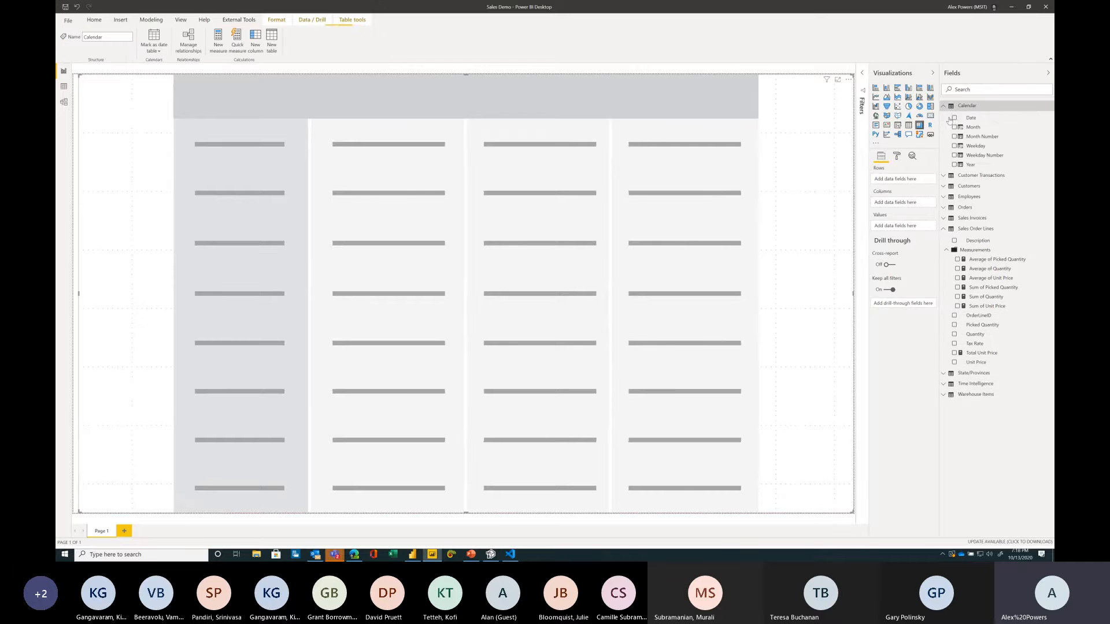
pyautogui.click(954, 165)
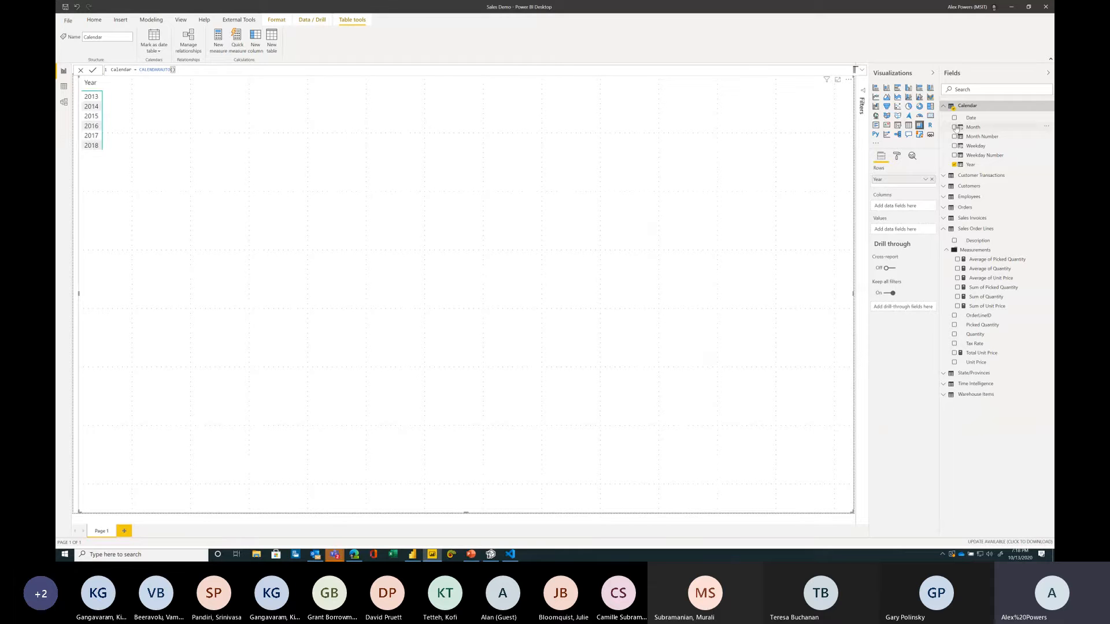
pyautogui.click(954, 127)
pyautogui.click(954, 117)
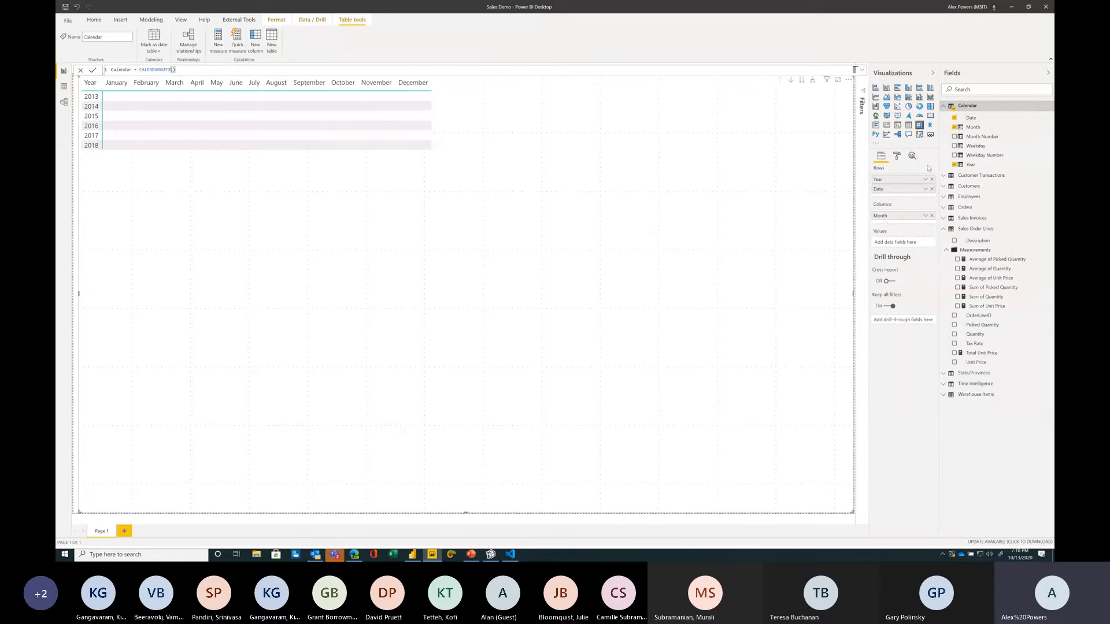
pyautogui.moveTo(889, 222); pyautogui.dragTo(897, 201)
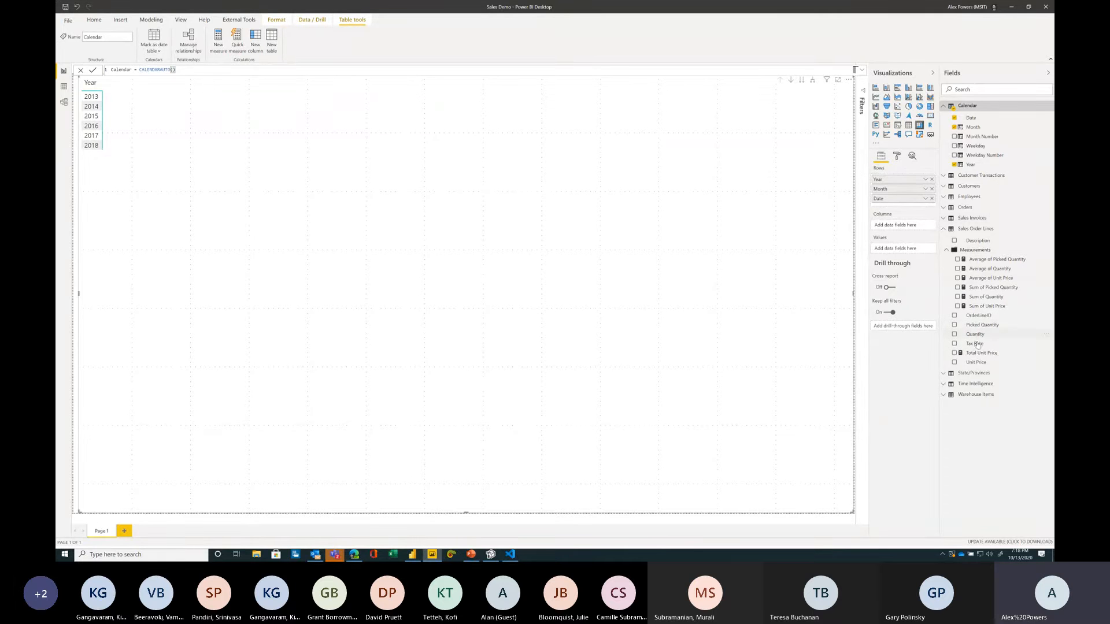
# Step: Add Total Unit Price to the matrix values and expand all rows down to the month level
pyautogui.moveTo(981, 353); pyautogui.dragTo(901, 248)
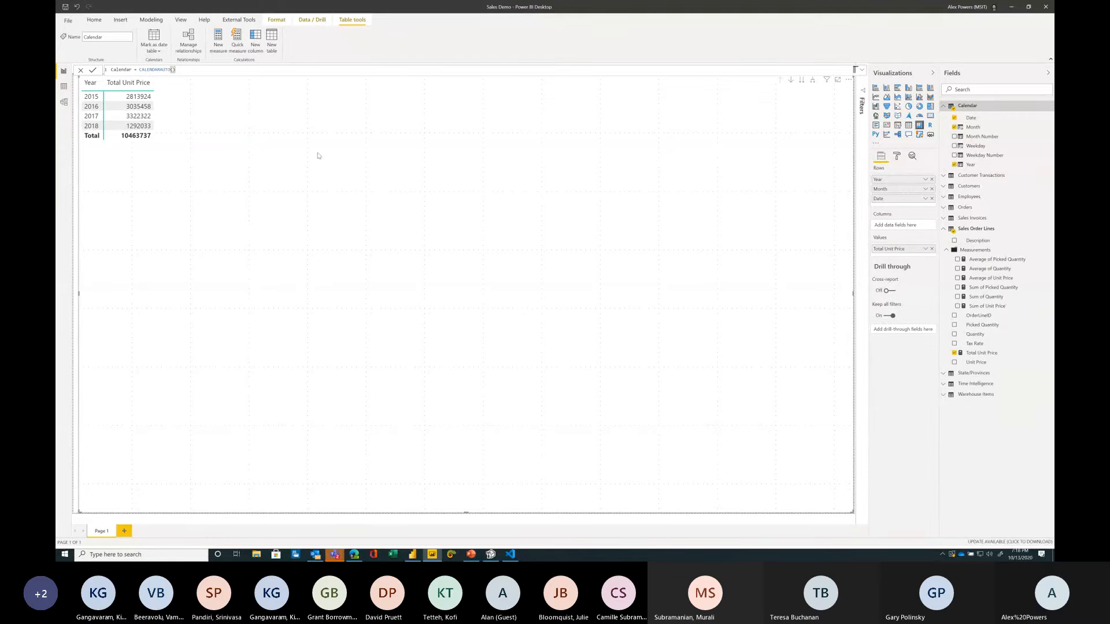
pyautogui.click(815, 83)
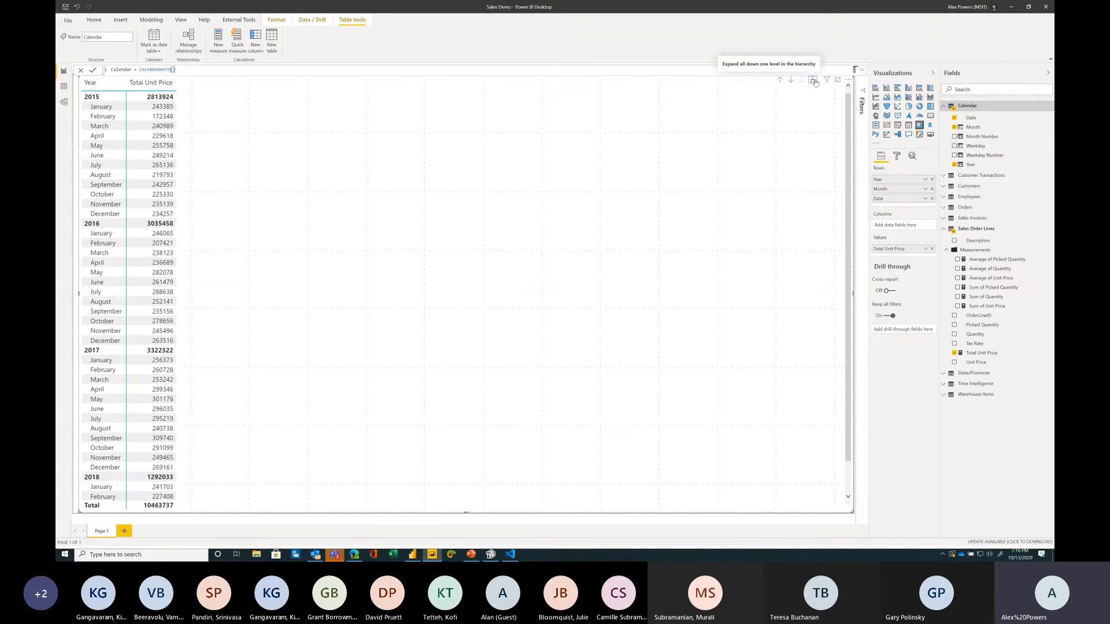
# Step: Add the Time Calculation field from the Time Intelligence calculation group to the matrix columns
pyautogui.click(944, 385)
pyautogui.moveTo(978, 397); pyautogui.dragTo(900, 226)
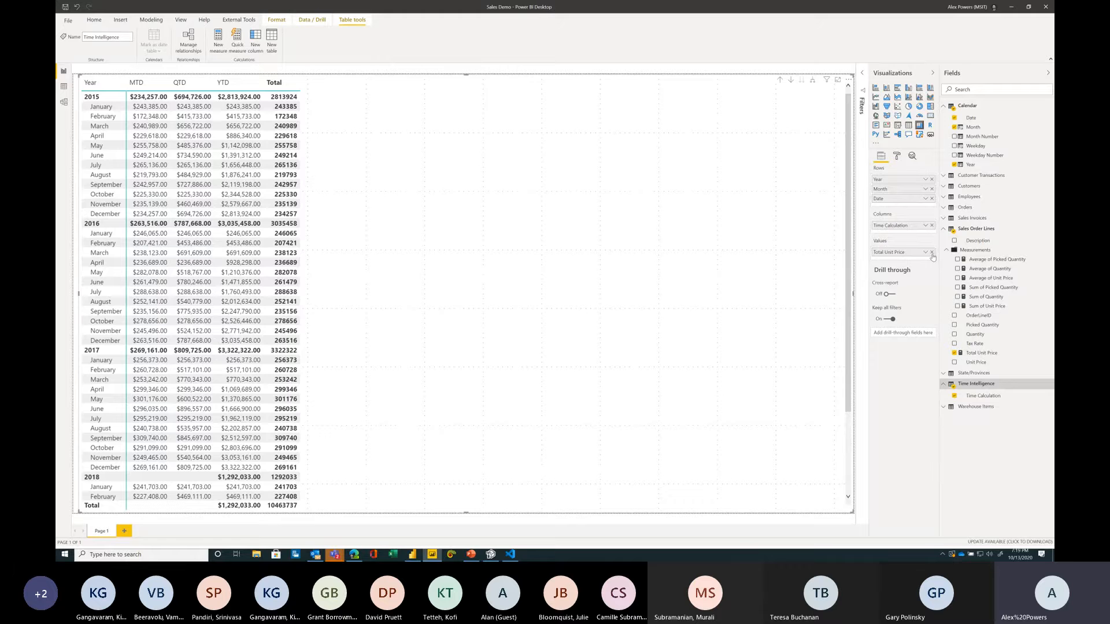
# Step: Replace Total Unit Price in the values with Average of Quantity, Average of Picked Quantity and Average of Unit Price
pyautogui.click(931, 253)
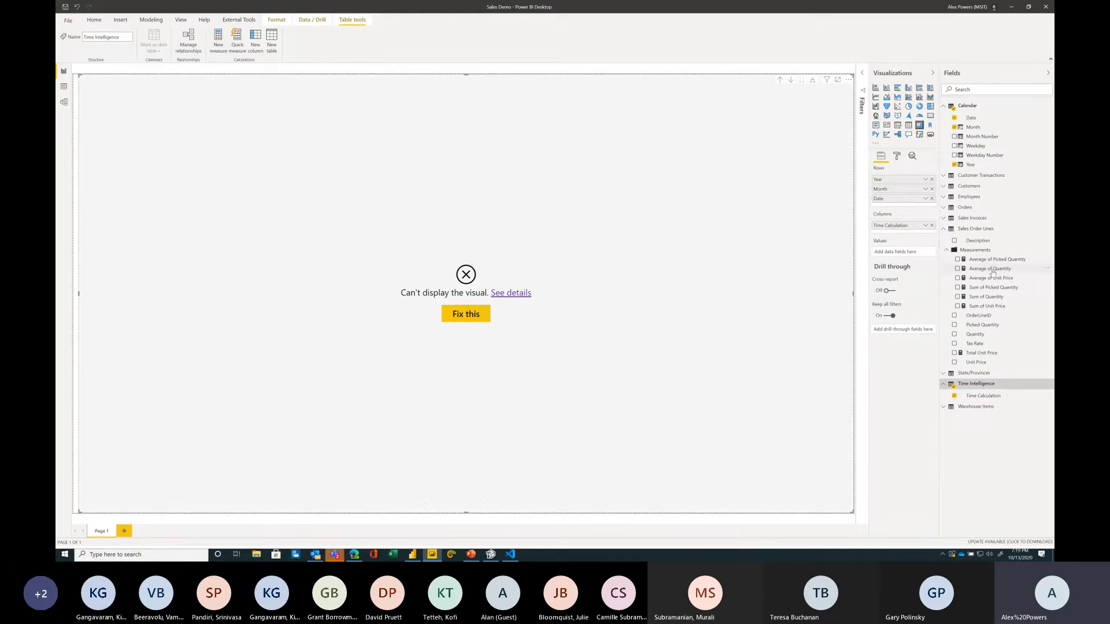
pyautogui.moveTo(992, 272); pyautogui.dragTo(903, 254)
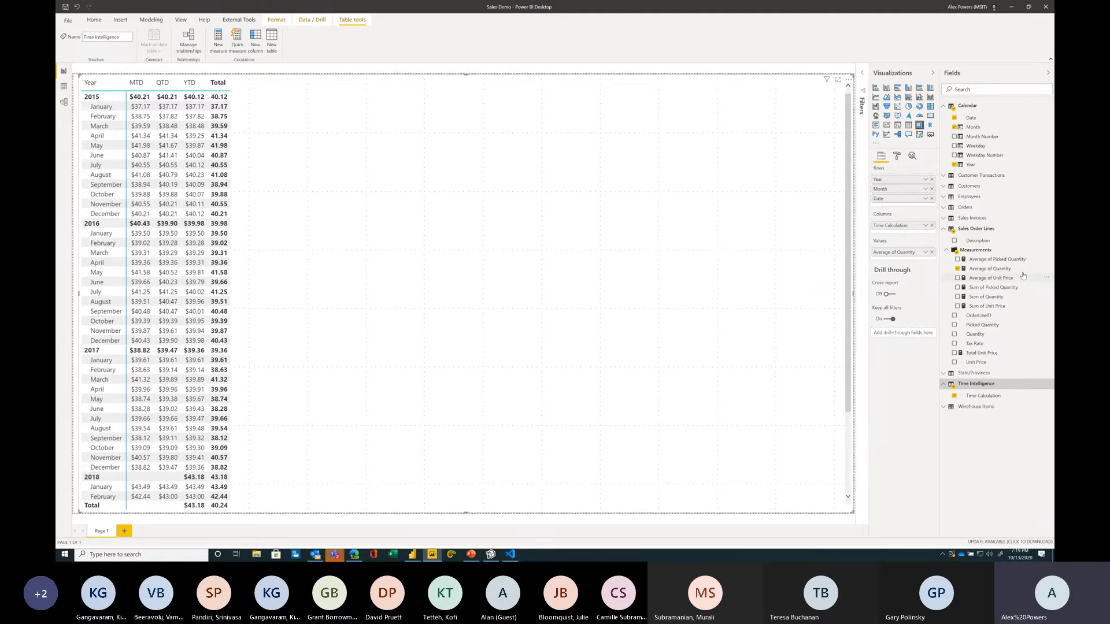
pyautogui.click(957, 260)
pyautogui.click(957, 278)
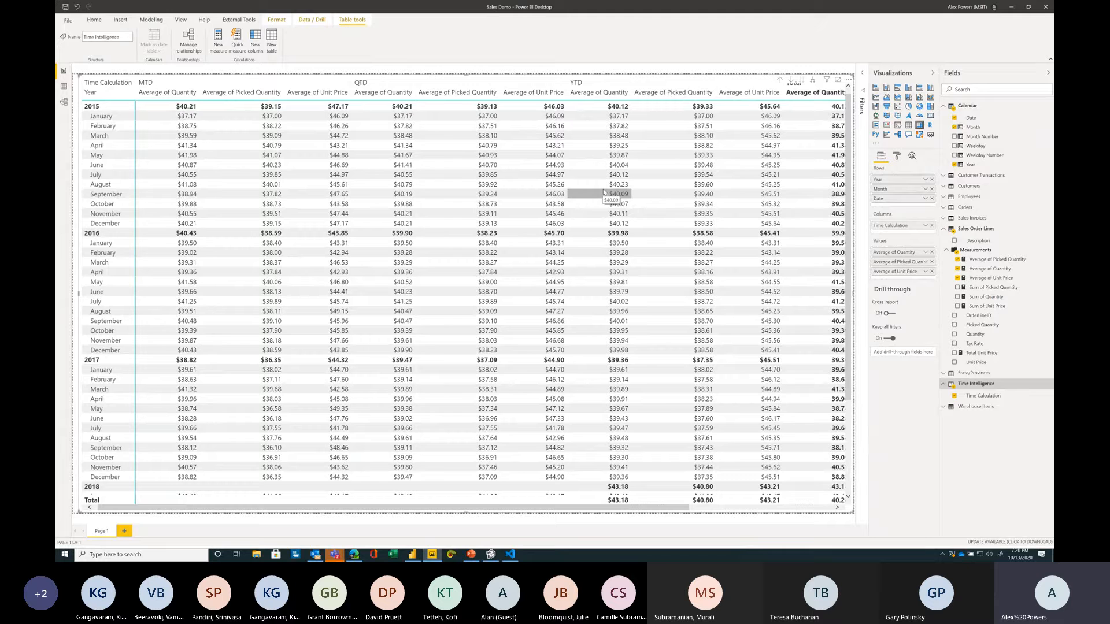
# Step: Review the Continue Your Journey resources on the workshop page, opening and closing the Tabular Editor tutorial playlist
pyautogui.click(355, 555)
pyautogui.scroll(-8, 372, 343)
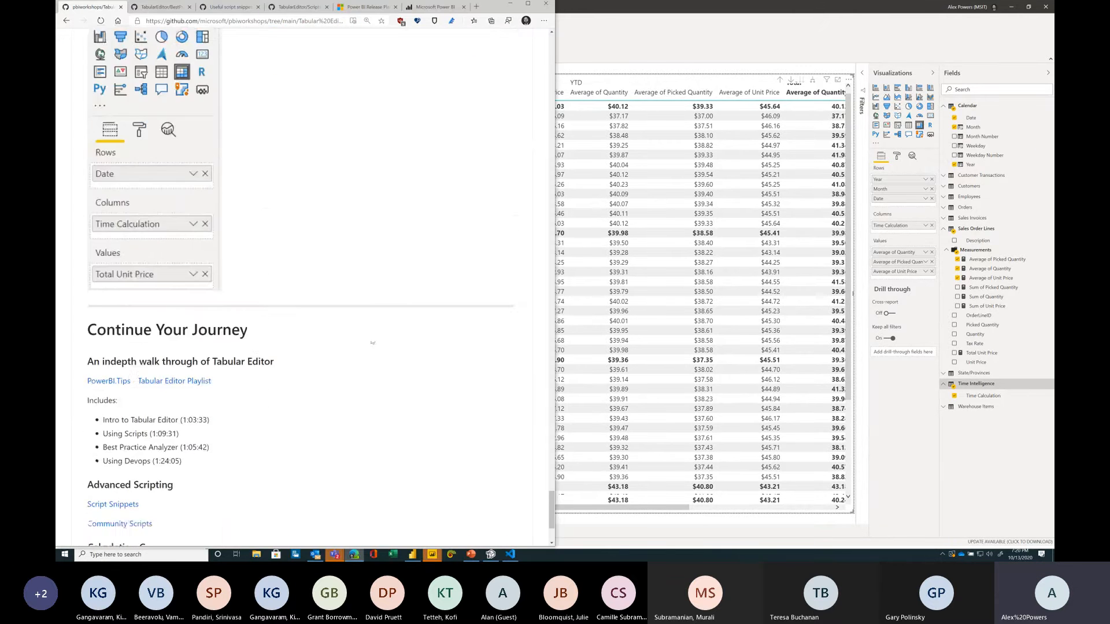
pyautogui.scroll(-3, 372, 342)
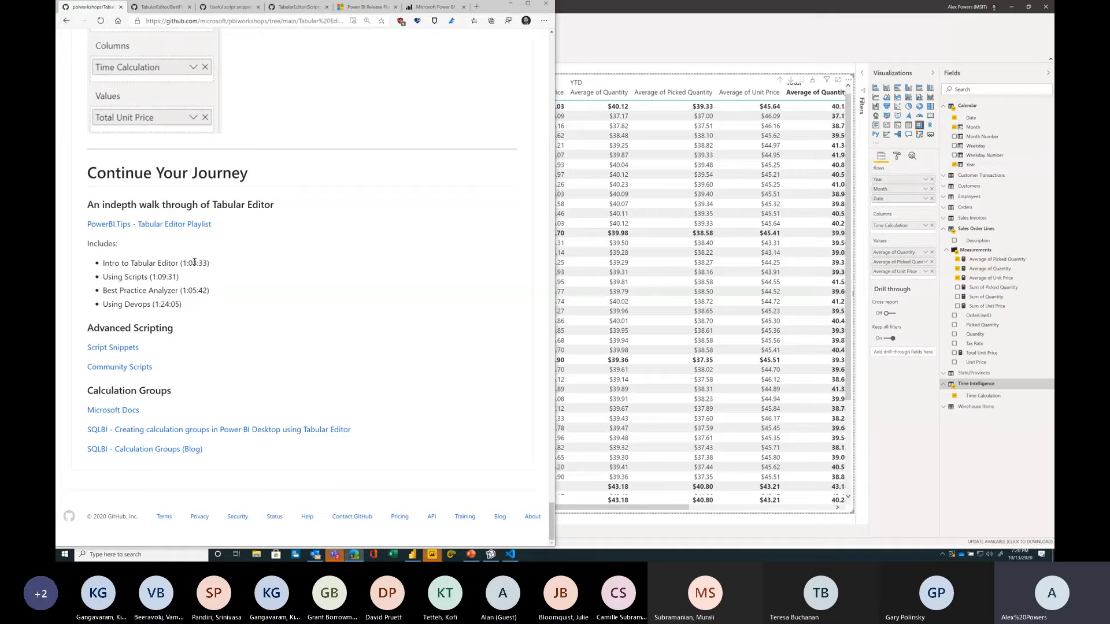
pyautogui.moveTo(218, 266); pyautogui.dragTo(196, 275)
pyautogui.click(105, 271)
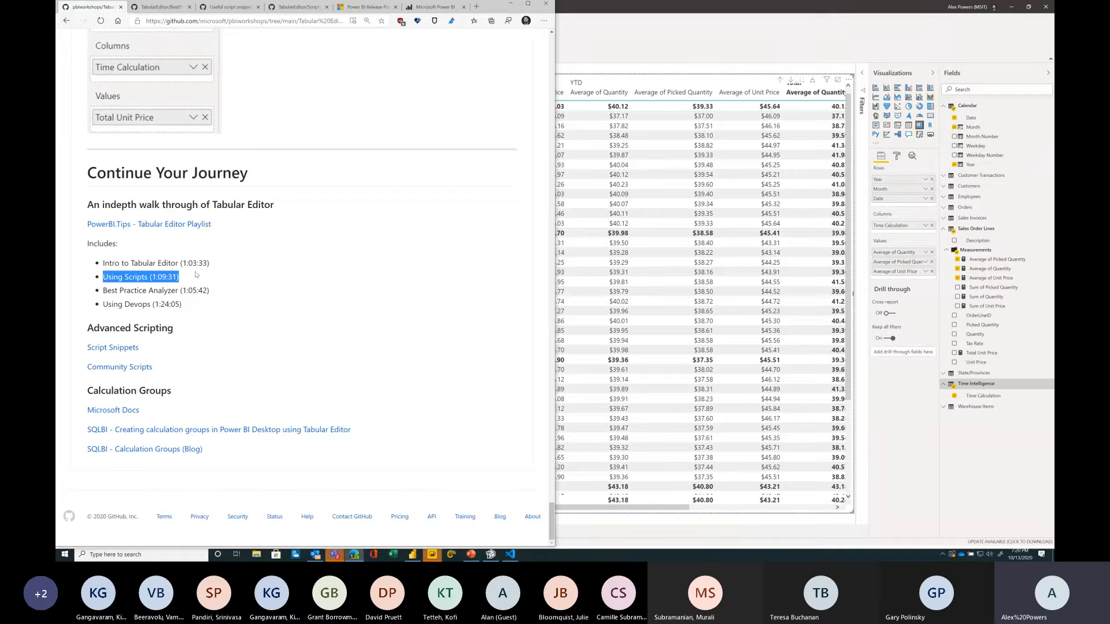
pyautogui.click(195, 274)
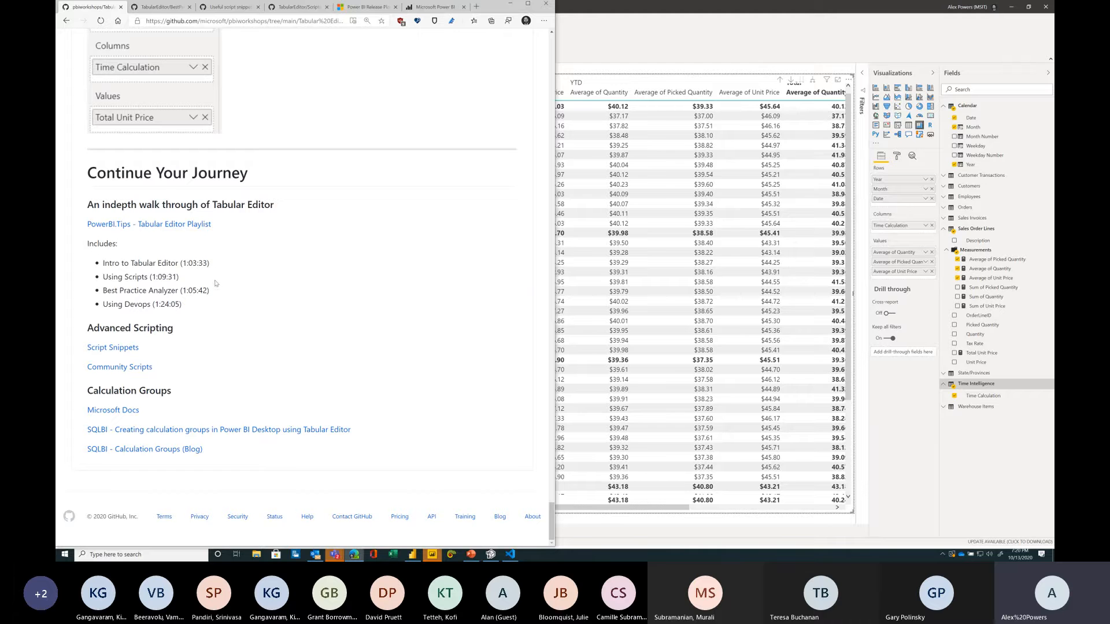
pyautogui.moveTo(211, 293); pyautogui.dragTo(189, 310)
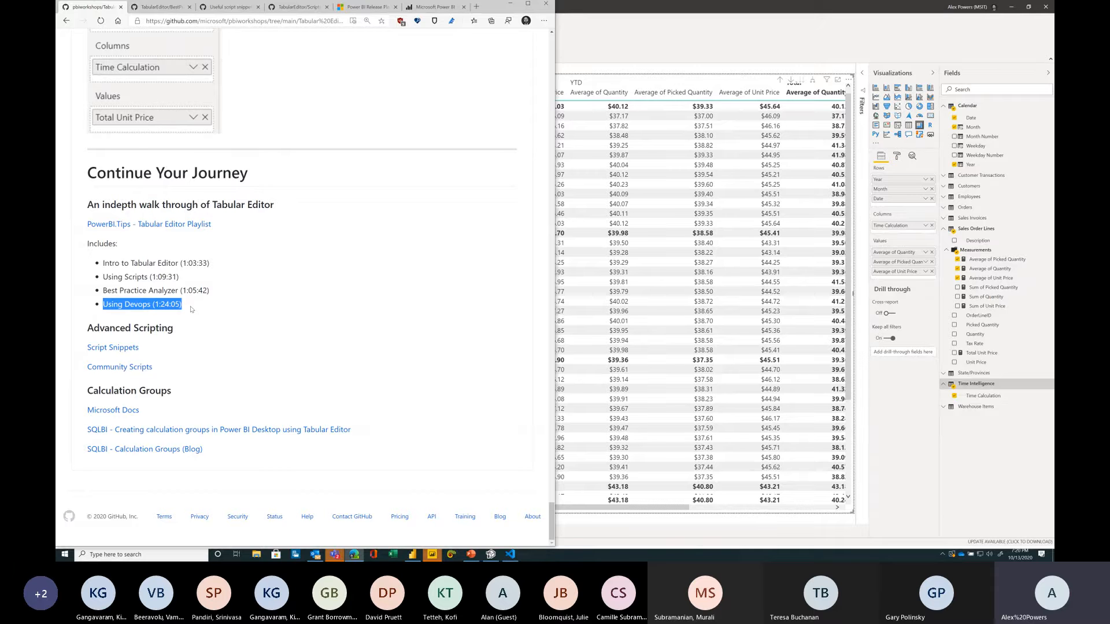
pyautogui.keyDown('ctrl'); pyautogui.click(179, 225); pyautogui.keyUp('ctrl')
pyautogui.click(144, 7)
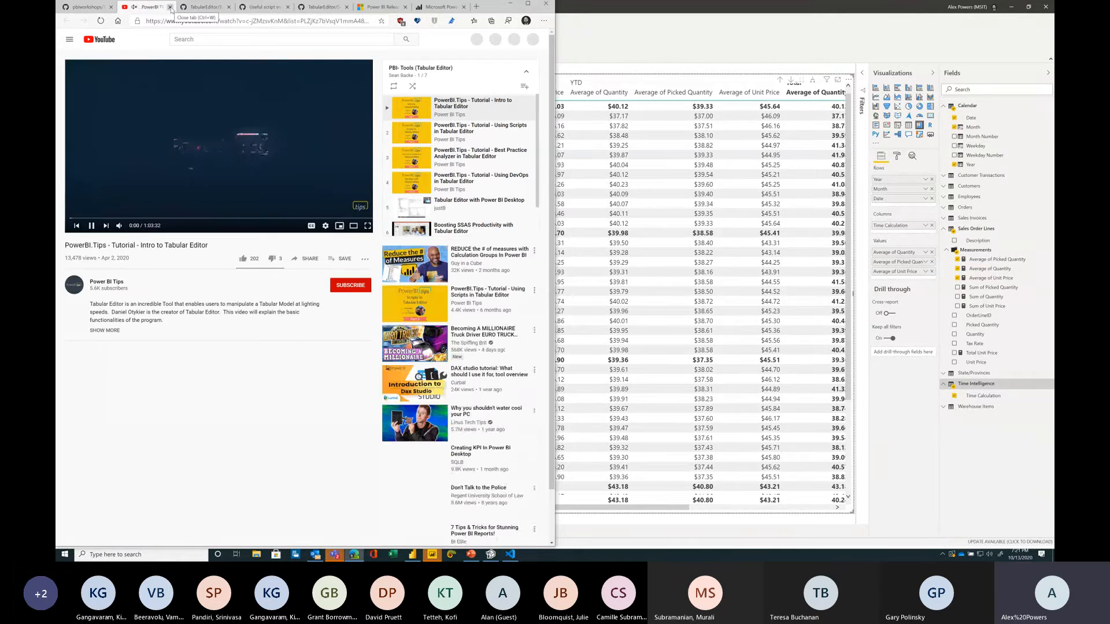
pyautogui.click(170, 8)
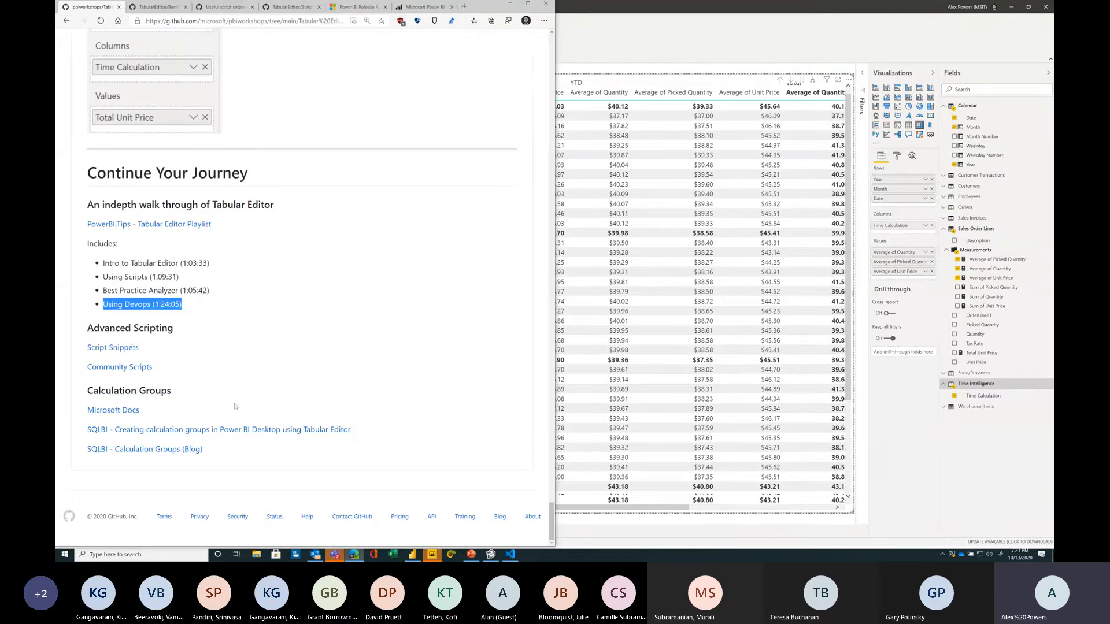
# Step: Browse the Tabular Editor community Scripts repository's Basic and Intermediate folders and its README, then close those tabs
pyautogui.middleClick(126, 366)
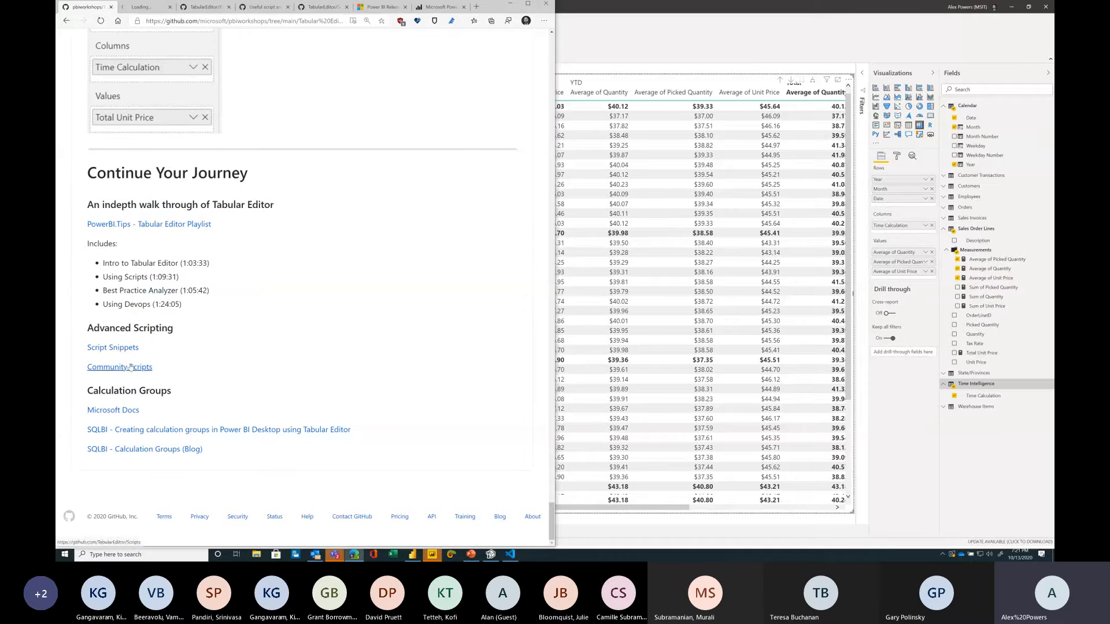
pyautogui.click(149, 8)
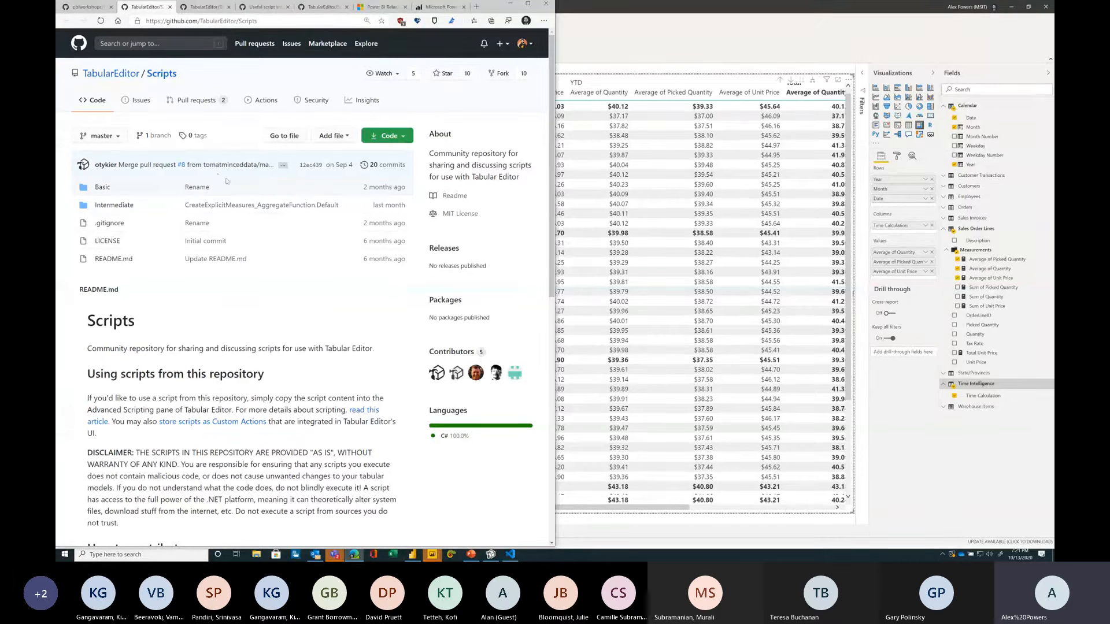
pyautogui.click(102, 188)
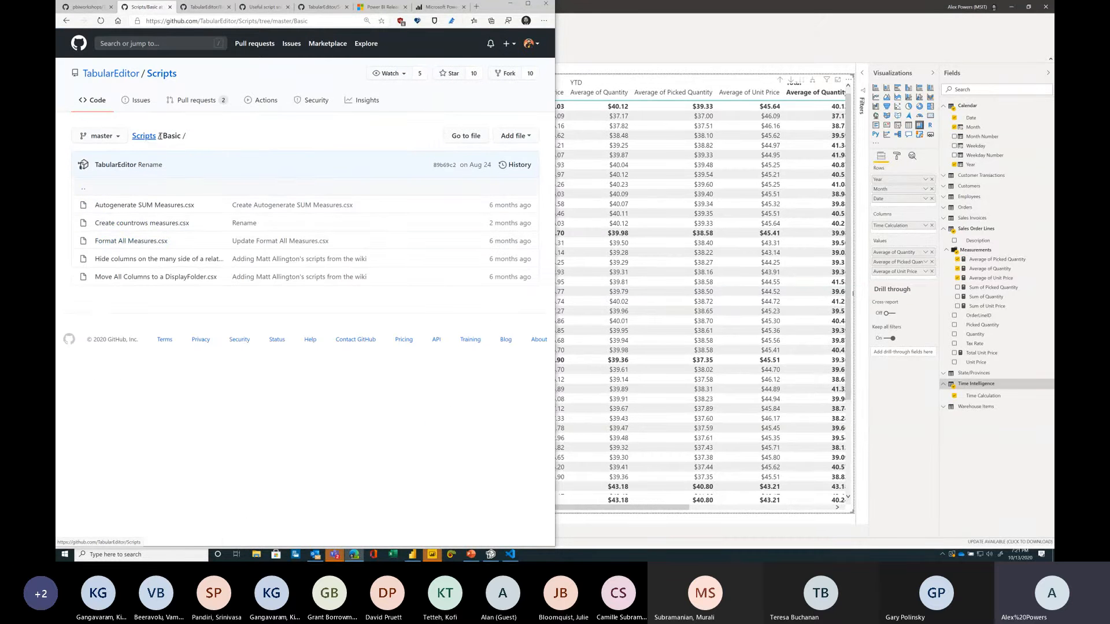
pyautogui.click(149, 139)
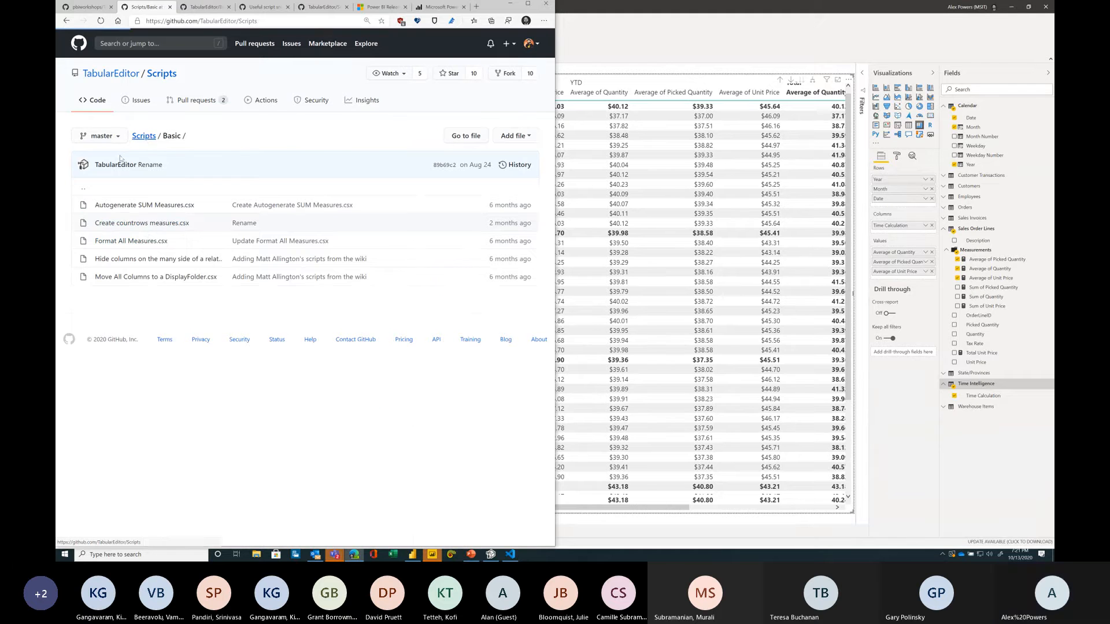
pyautogui.click(124, 204)
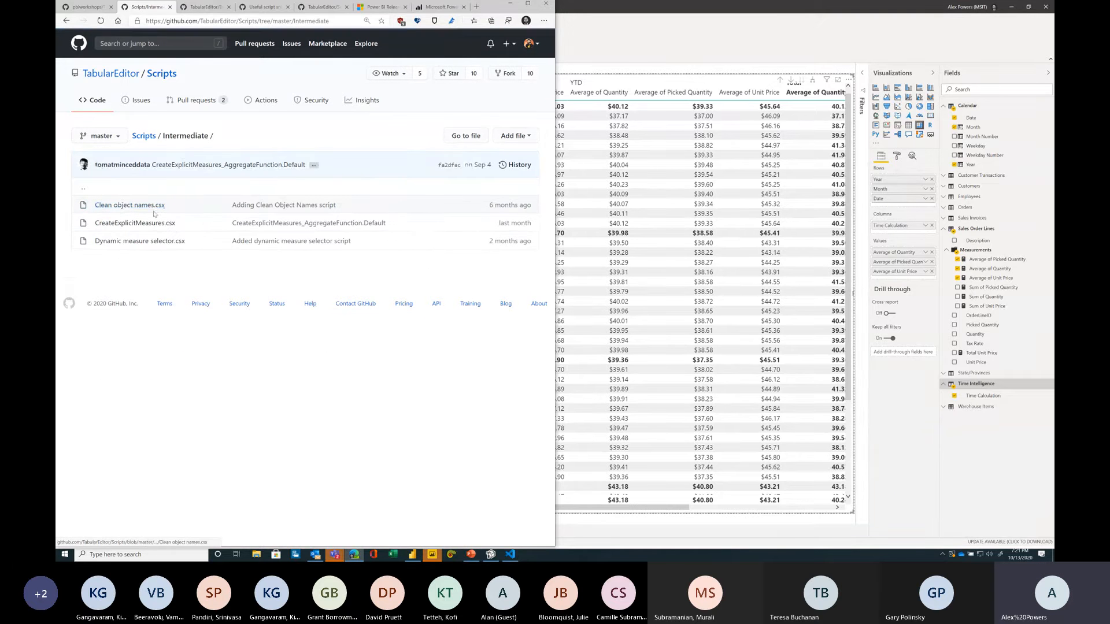
pyautogui.click(149, 138)
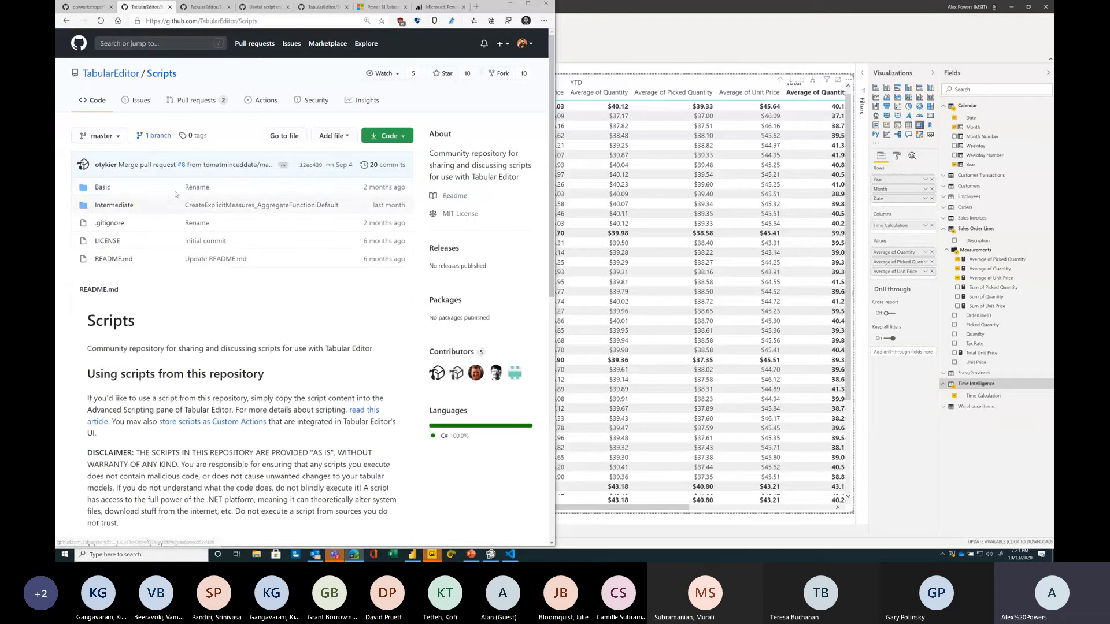
pyautogui.scroll(-7, 248, 317)
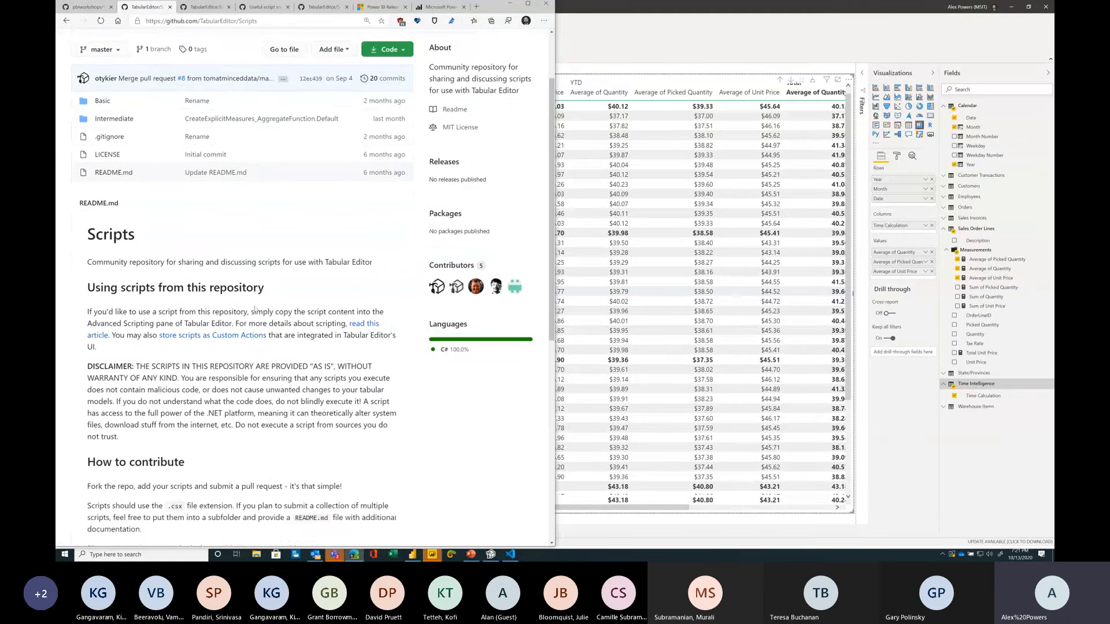
pyautogui.moveTo(94, 160); pyautogui.dragTo(354, 269)
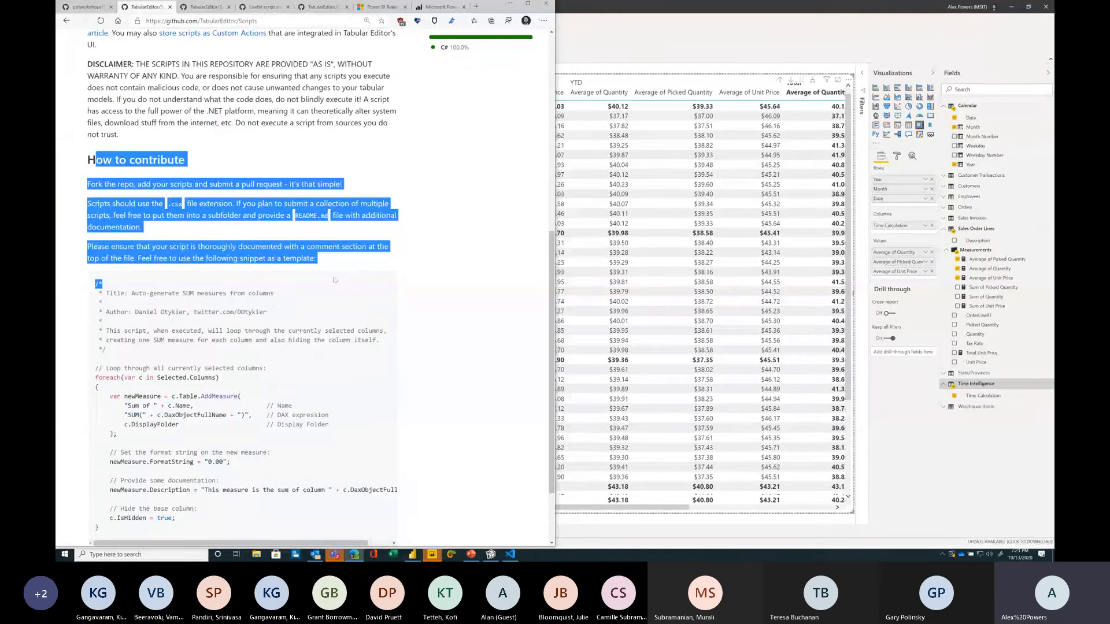
pyautogui.scroll(-2, 354, 269)
pyautogui.click(251, 242)
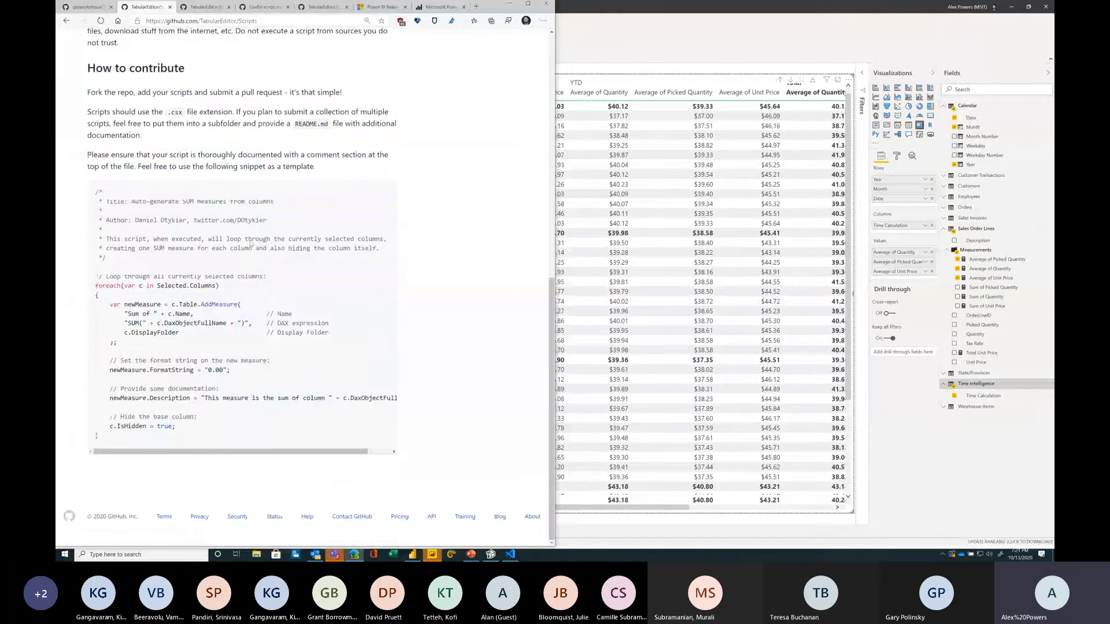
pyautogui.click(197, 13)
pyautogui.hotkey('ctrl', 'w')
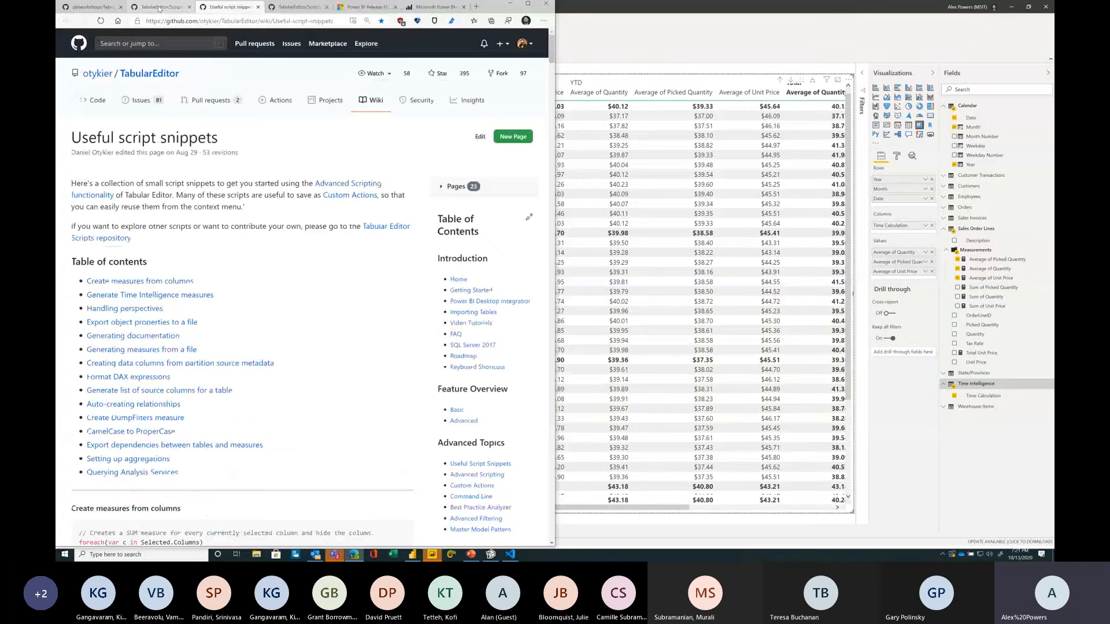
pyautogui.click(159, 9)
pyautogui.hotkey('ctrl', 'w')
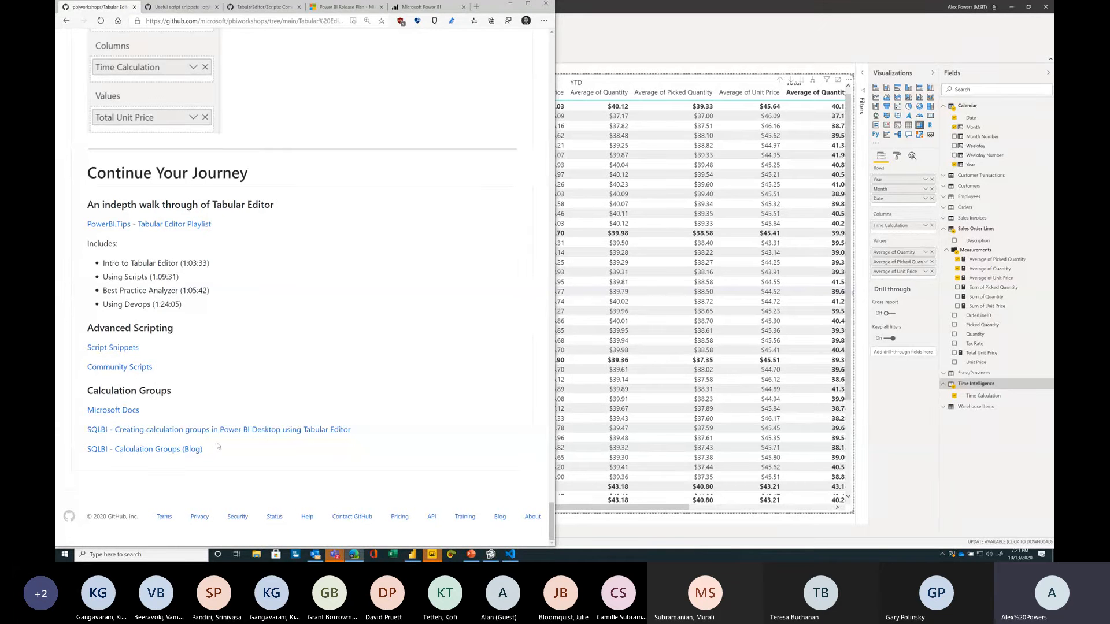
# Step: Read the Microsoft Docs Calculation groups article, then close it and return to the top of the workshop page
pyautogui.keyDown('ctrl'); pyautogui.click(116, 410); pyautogui.keyUp('ctrl')
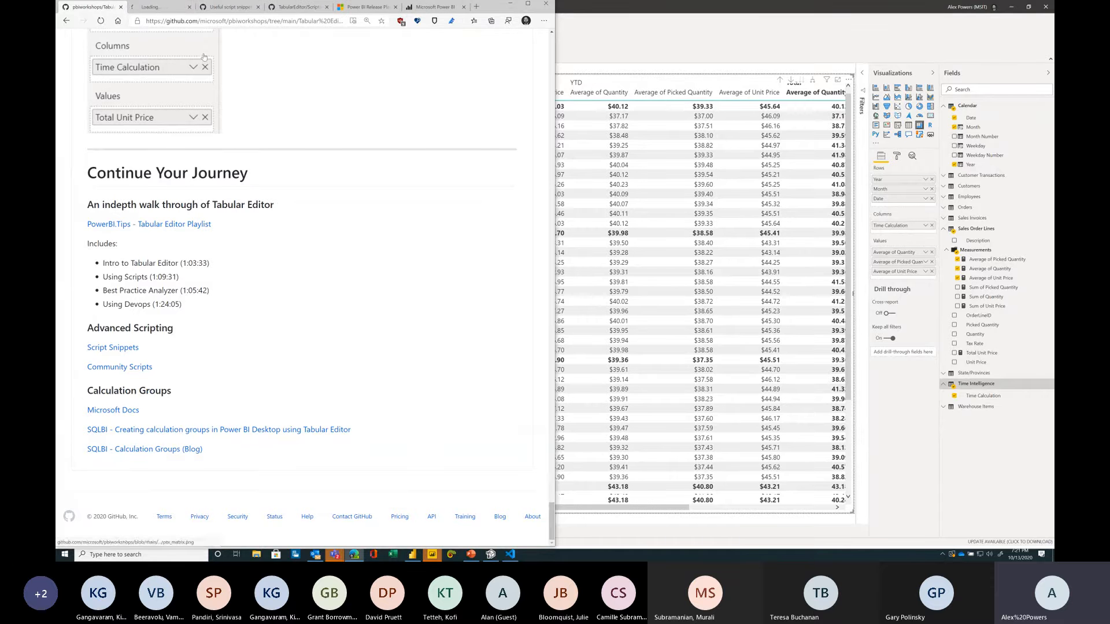
pyautogui.click(162, 7)
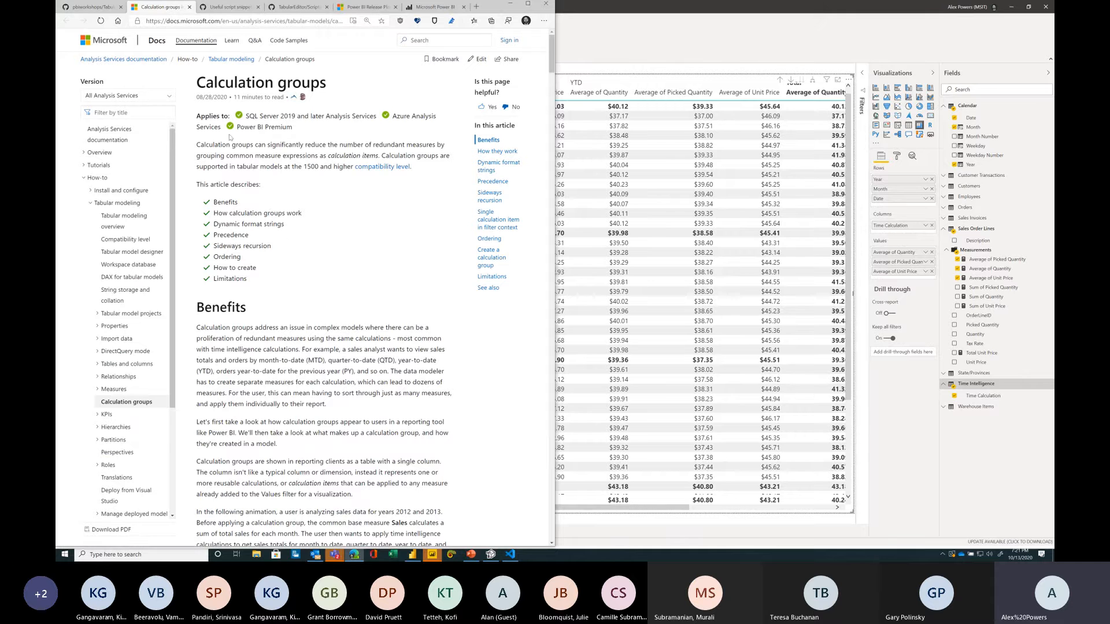
pyautogui.moveTo(236, 129); pyautogui.dragTo(314, 136)
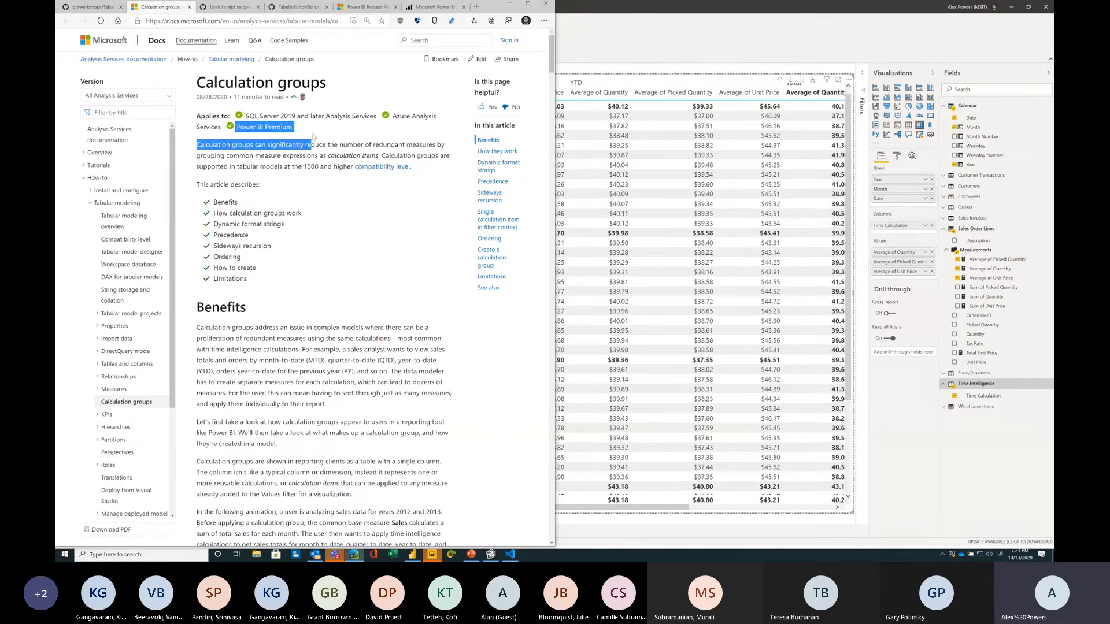
pyautogui.click(312, 137)
pyautogui.scroll(-3, 287, 280)
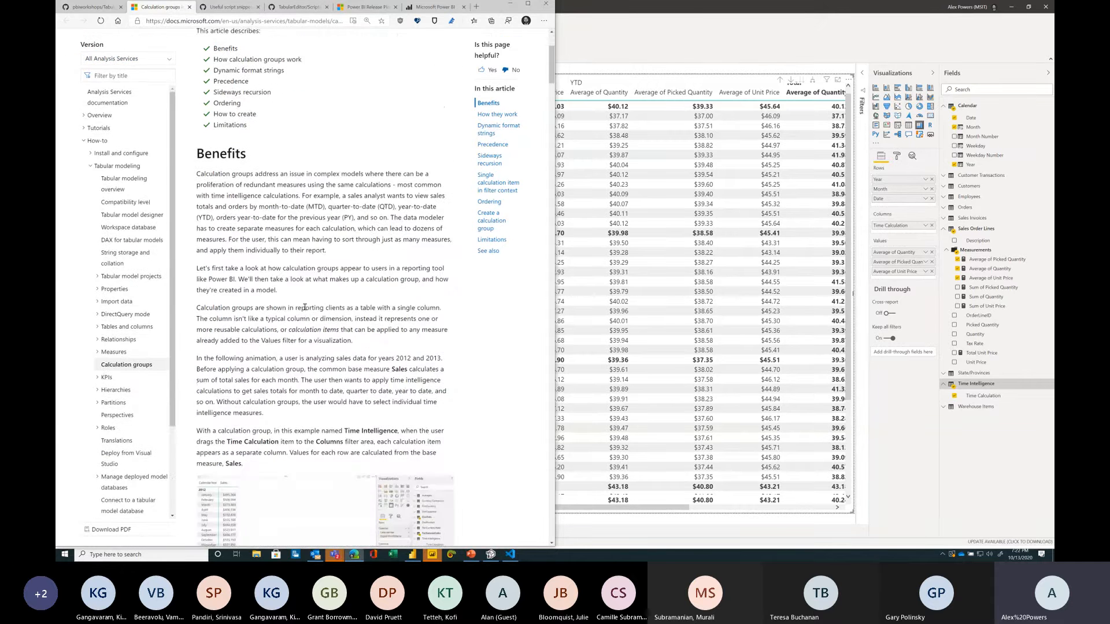
pyautogui.scroll(-3, 305, 307)
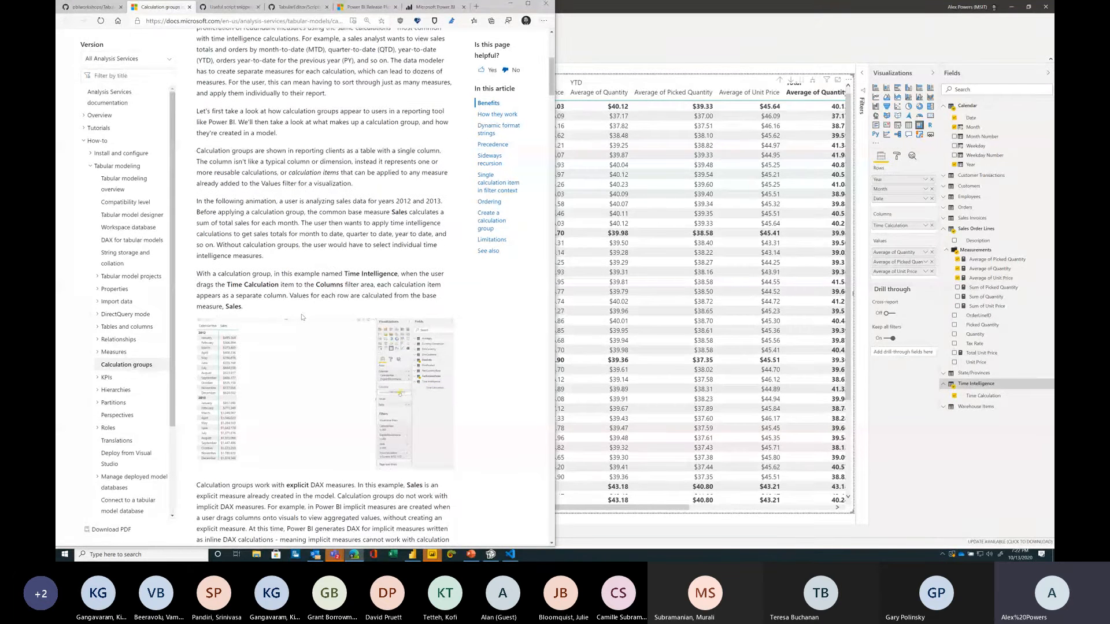
pyautogui.click(189, 7)
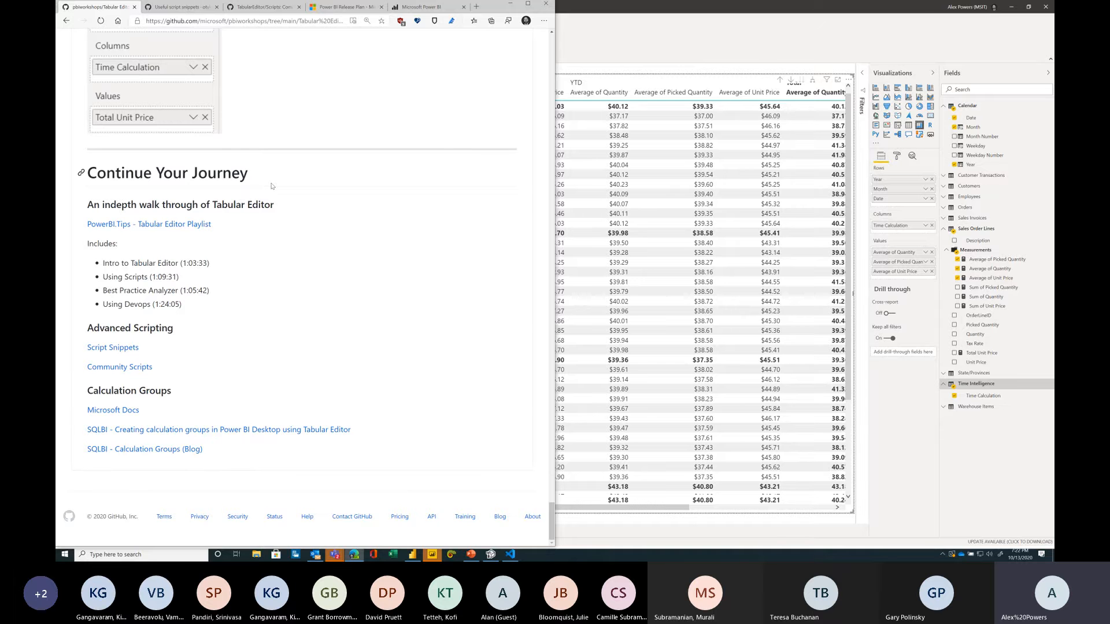
pyautogui.scroll(20, 271, 187)
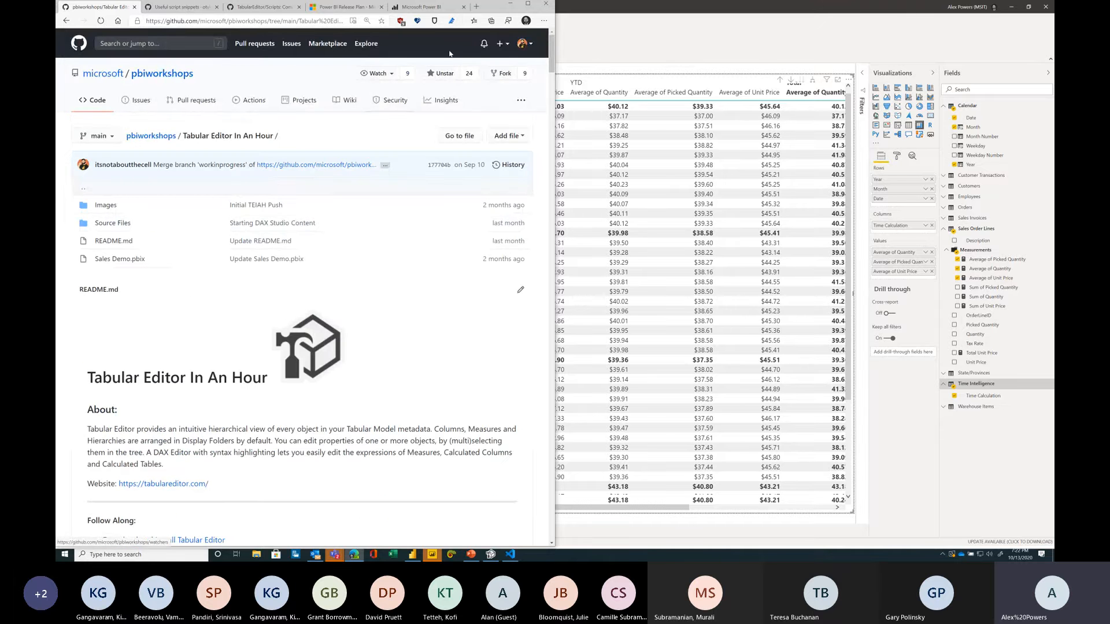
# Step: Maximize the browser and scroll through the Tabular Editor In An Hour workshop page's table of contents and setup section
pyautogui.click(529, 7)
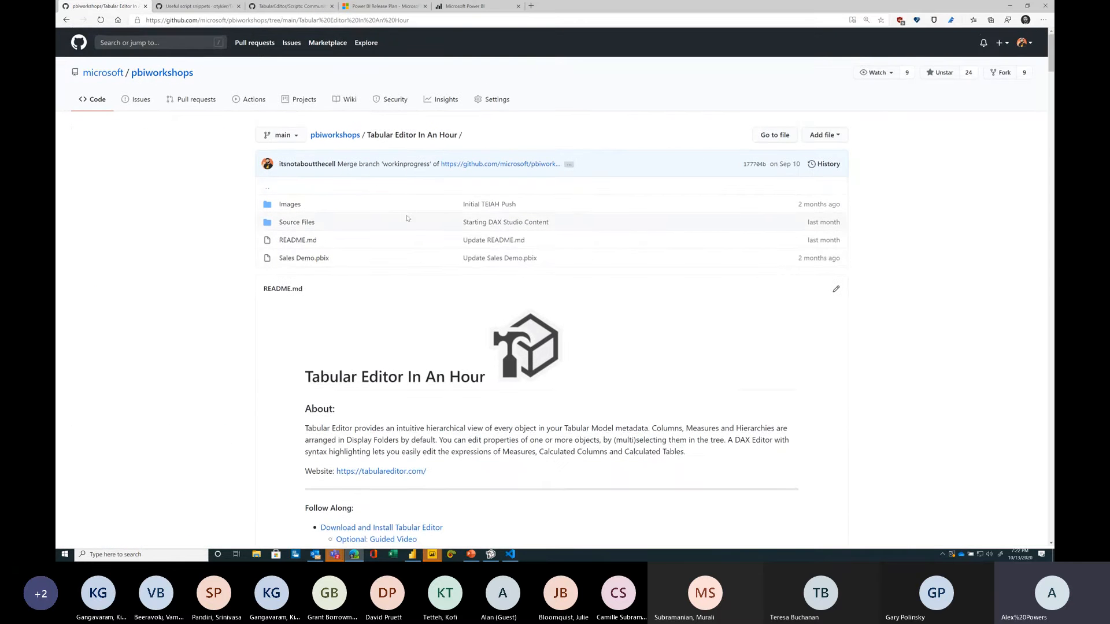
pyautogui.scroll(-5, 339, 310)
pyautogui.scroll(-5, 339, 311)
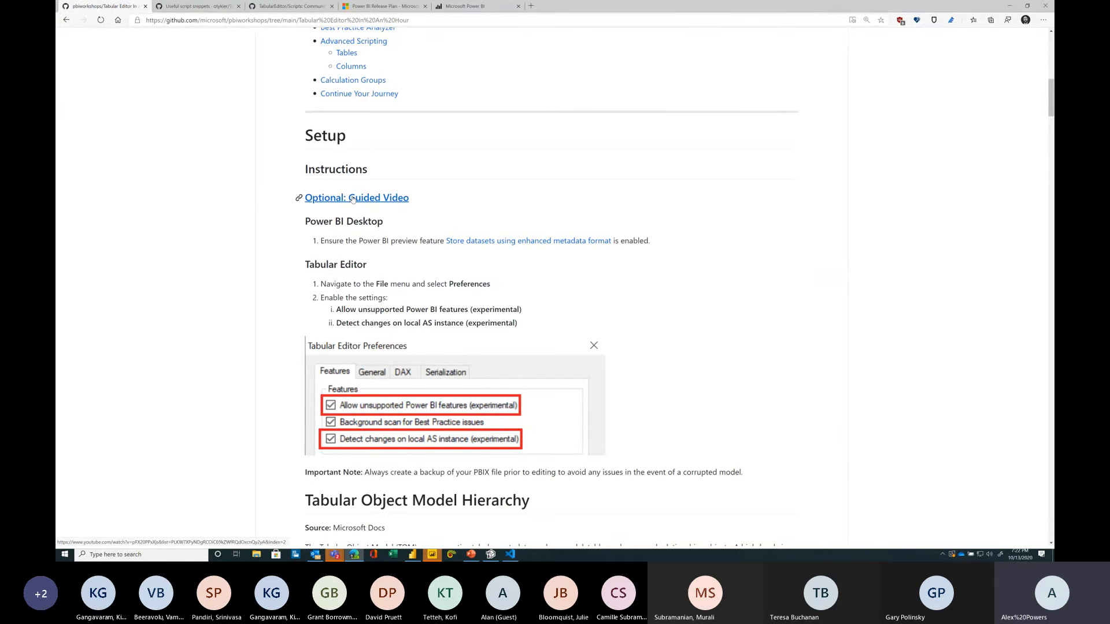
pyautogui.scroll(-2, 248, 296)
pyautogui.scroll(10, 248, 295)
# Step: Go to the pbiworkshops repository root and open the ALM Toolkit In An Hour folder in a new tab
pyautogui.keyDown('ctrl'); pyautogui.click(334, 135); pyautogui.keyUp('ctrl')
pyautogui.click(183, 10)
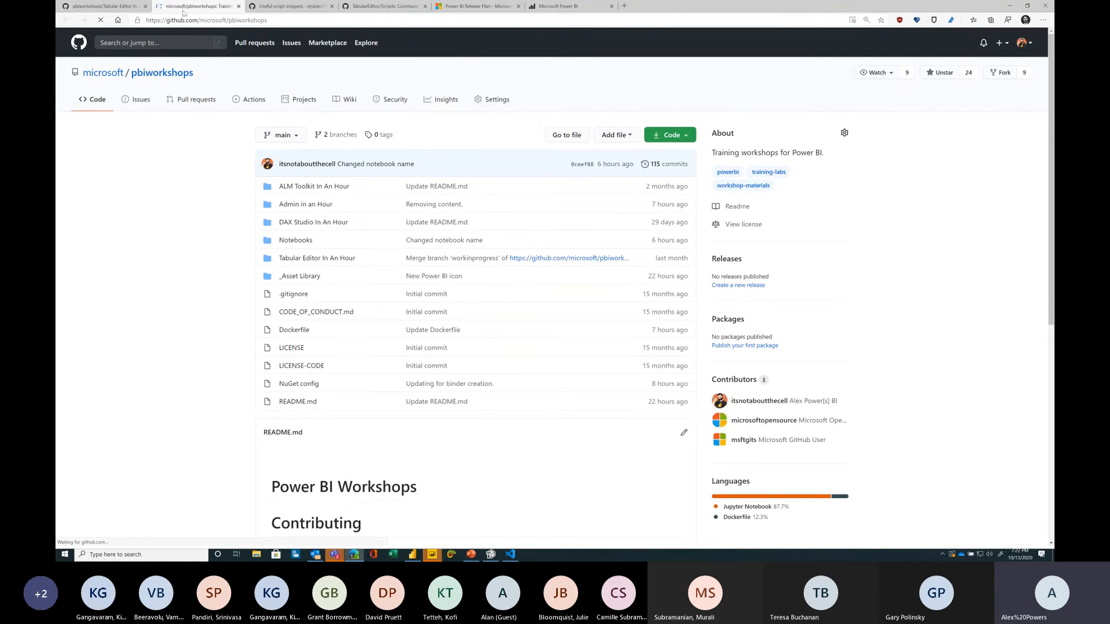
pyautogui.keyDown('ctrl'); pyautogui.click(314, 187); pyautogui.keyUp('ctrl')
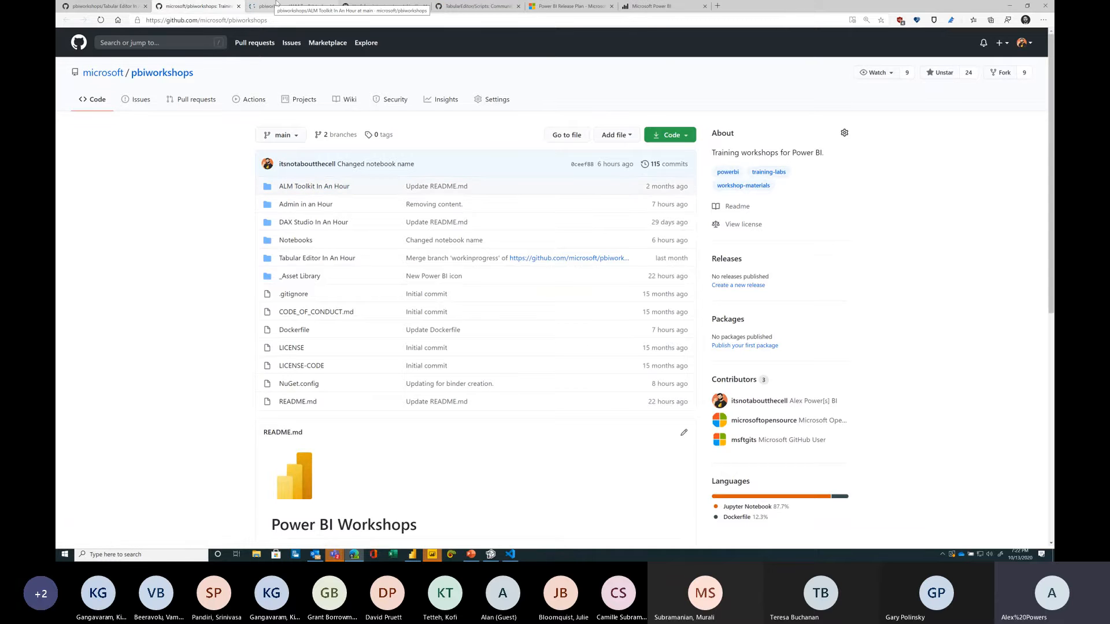
pyautogui.click(277, 4)
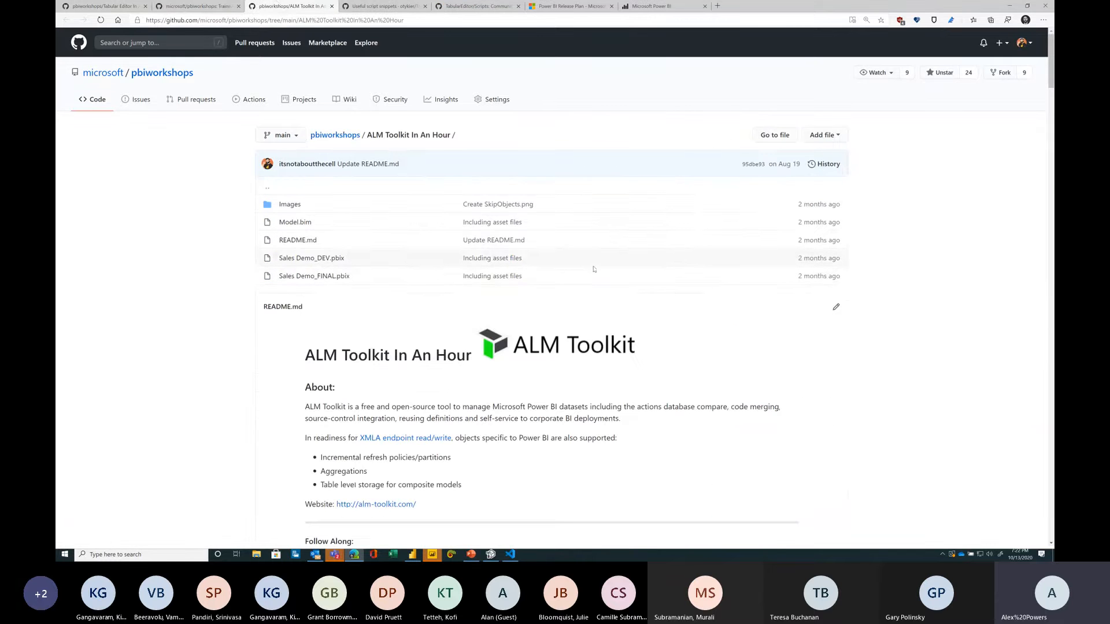
# Step: Read through the ALM Toolkit In An Hour README's setup and comparison instructions, then close that tab
pyautogui.scroll(-2, 492, 176)
pyautogui.scroll(-10, 491, 175)
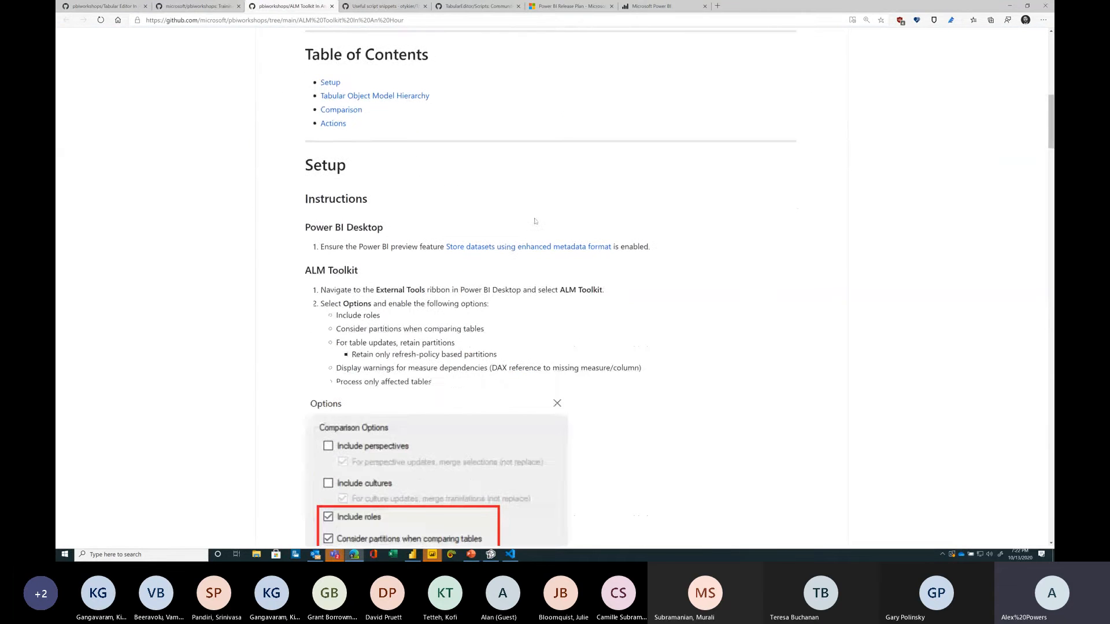
pyautogui.scroll(-1, 371, 250)
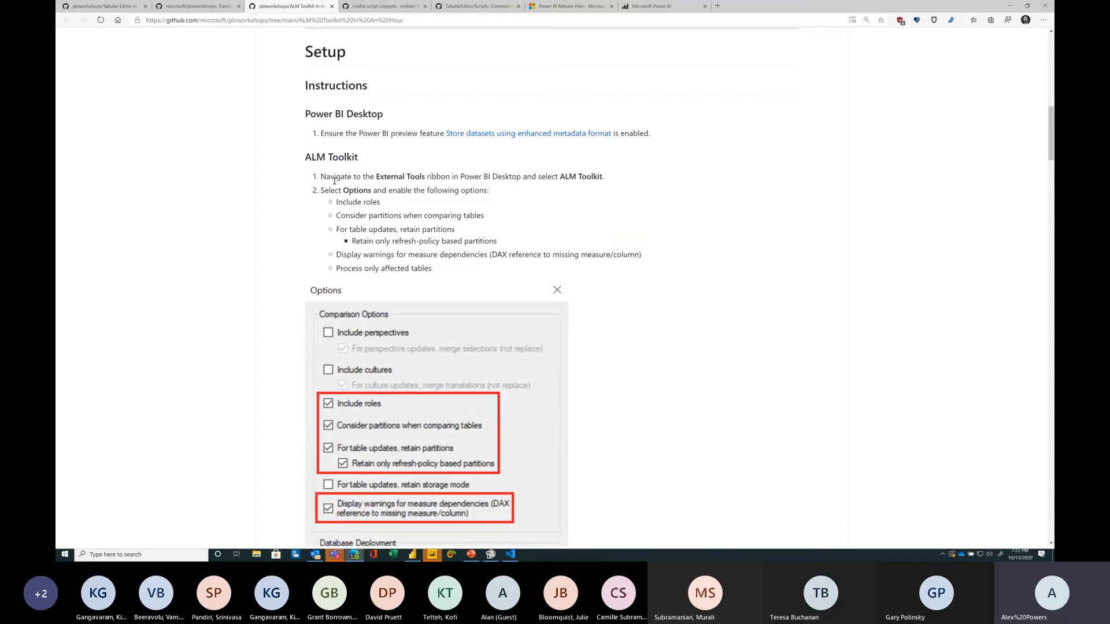
pyautogui.scroll(-8, 221, 260)
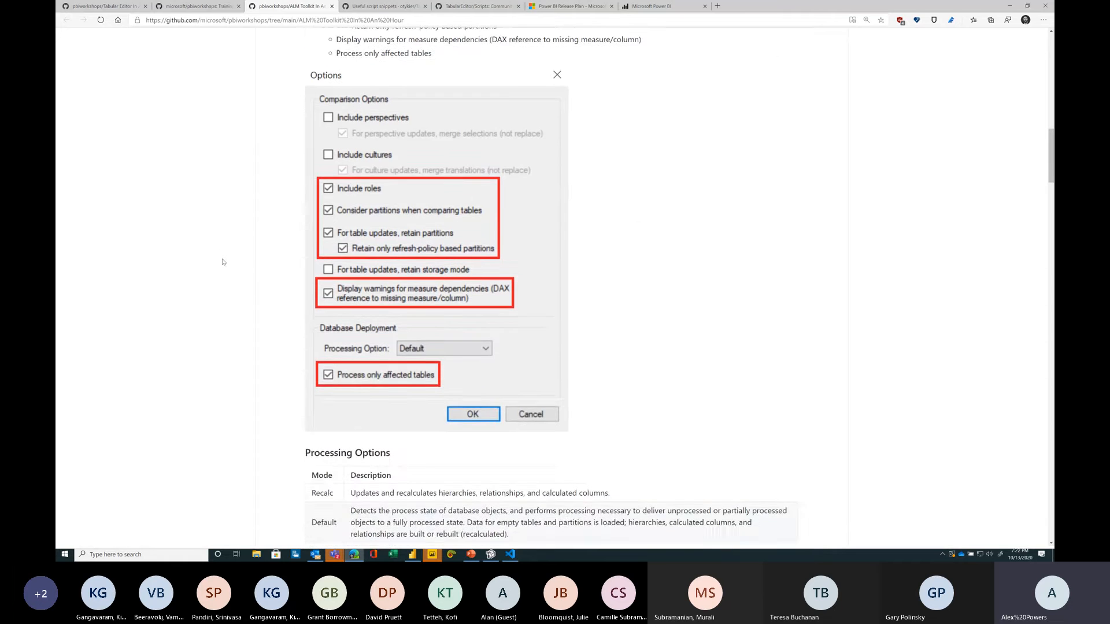
pyautogui.scroll(-14, 221, 262)
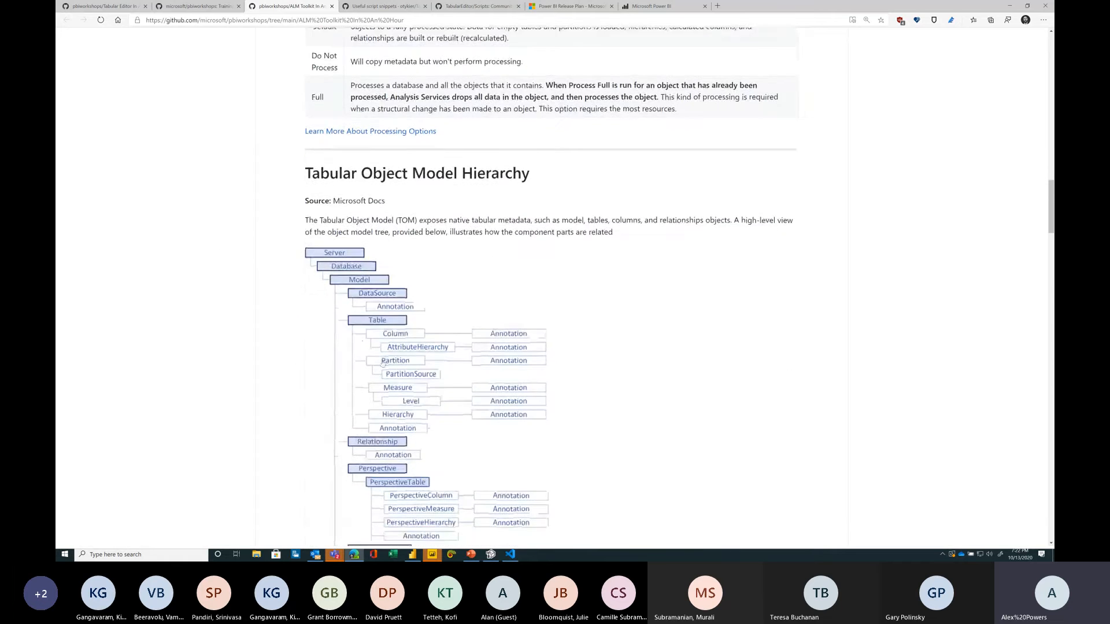
pyautogui.scroll(-9, 310, 231)
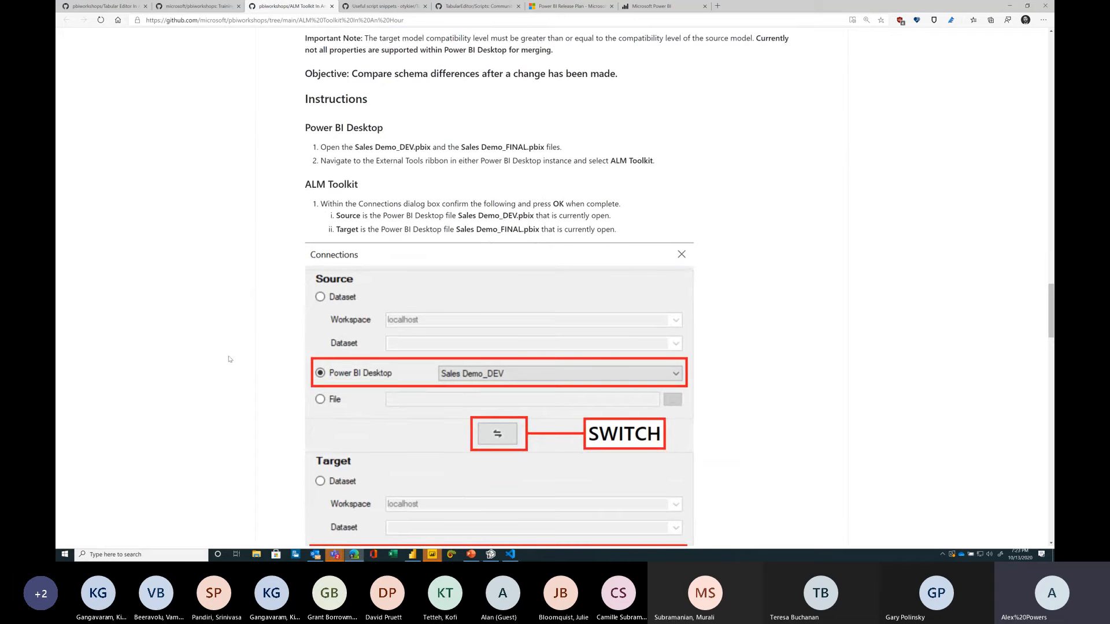
pyautogui.hotkey('ctrl', 'w')
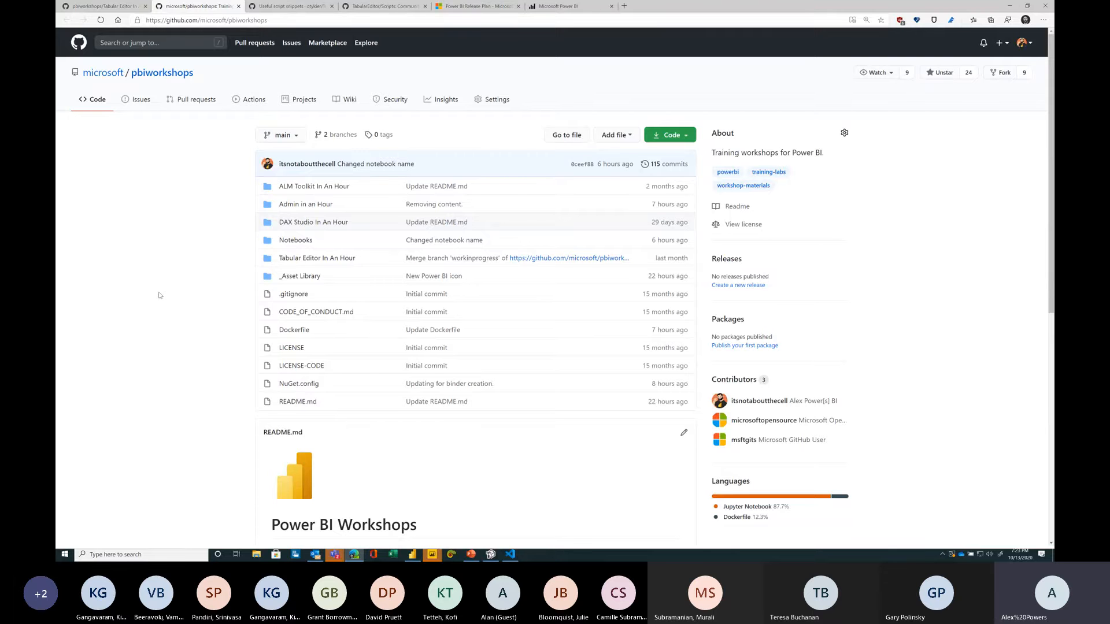
pyautogui.click(471, 555)
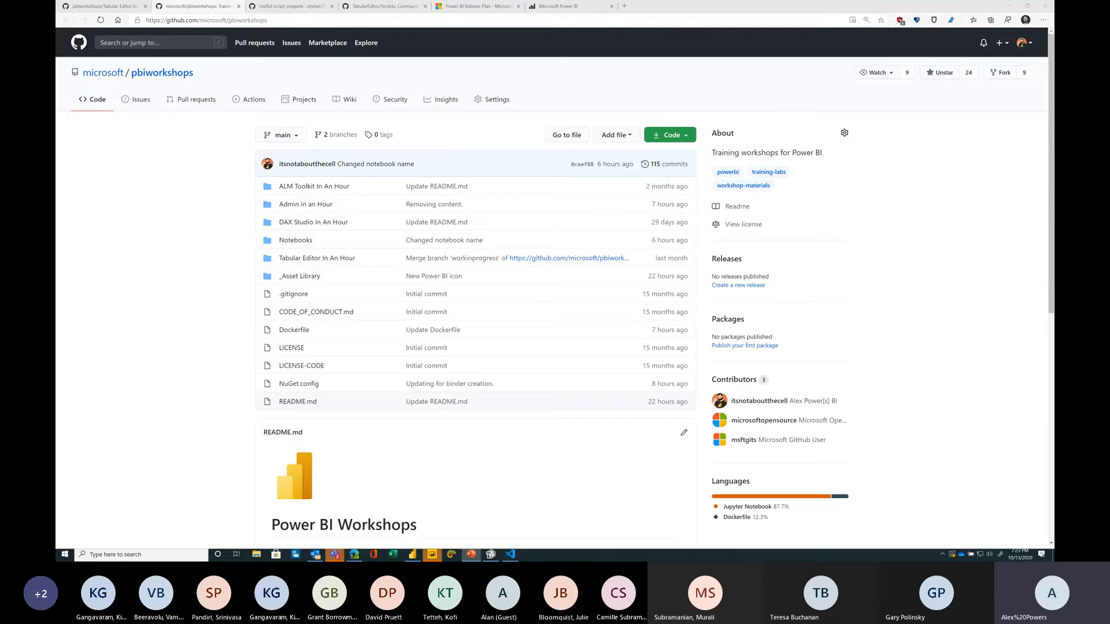
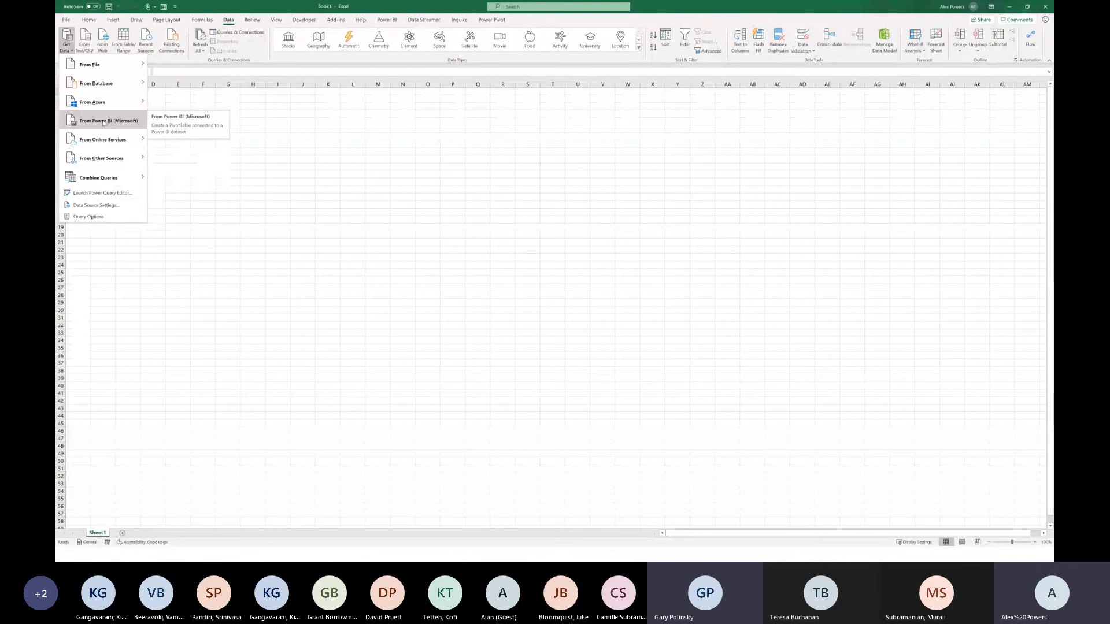
# Step: Get data from Power BI in Excel, search the datasets for road map, and create a PivotTable from the Power BI Road Map dataset
pyautogui.click(103, 123)
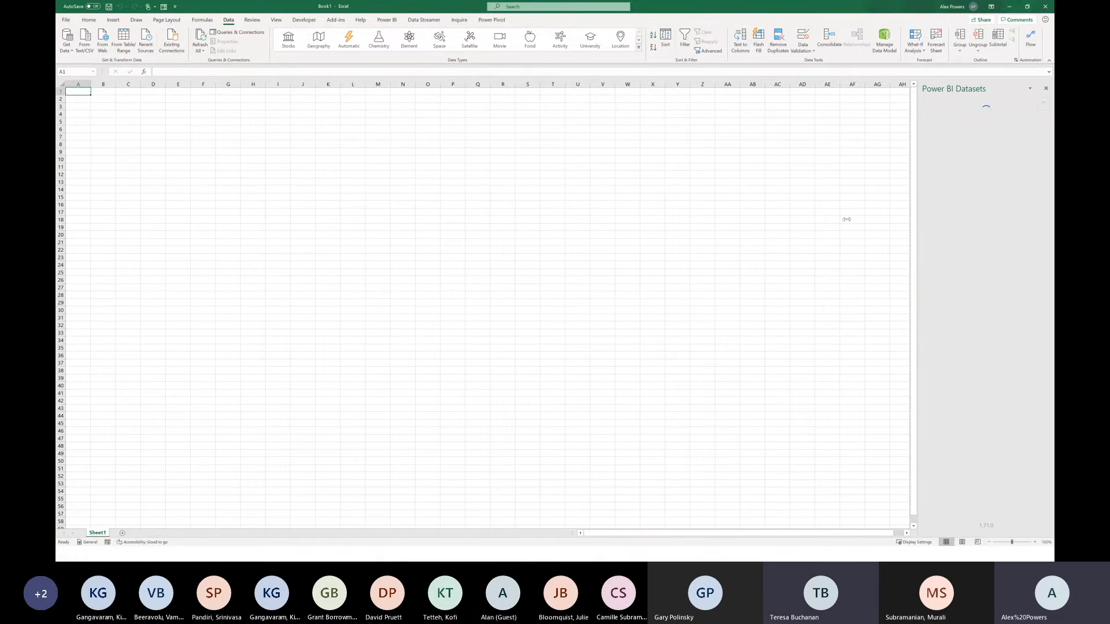
pyautogui.moveTo(830, 227); pyautogui.dragTo(811, 227)
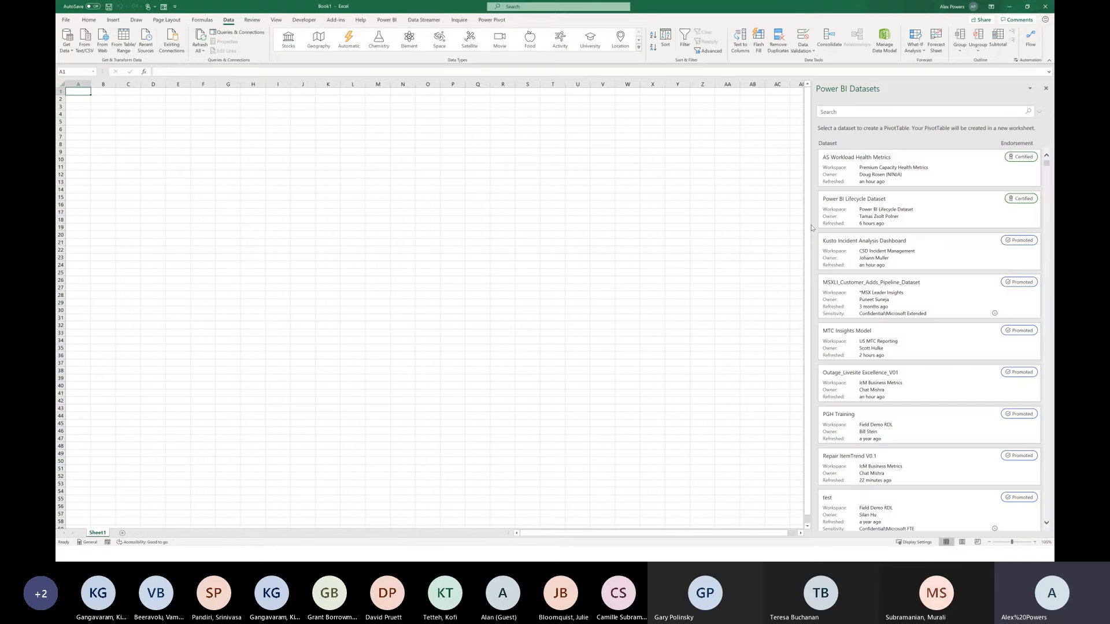
pyautogui.click(934, 208)
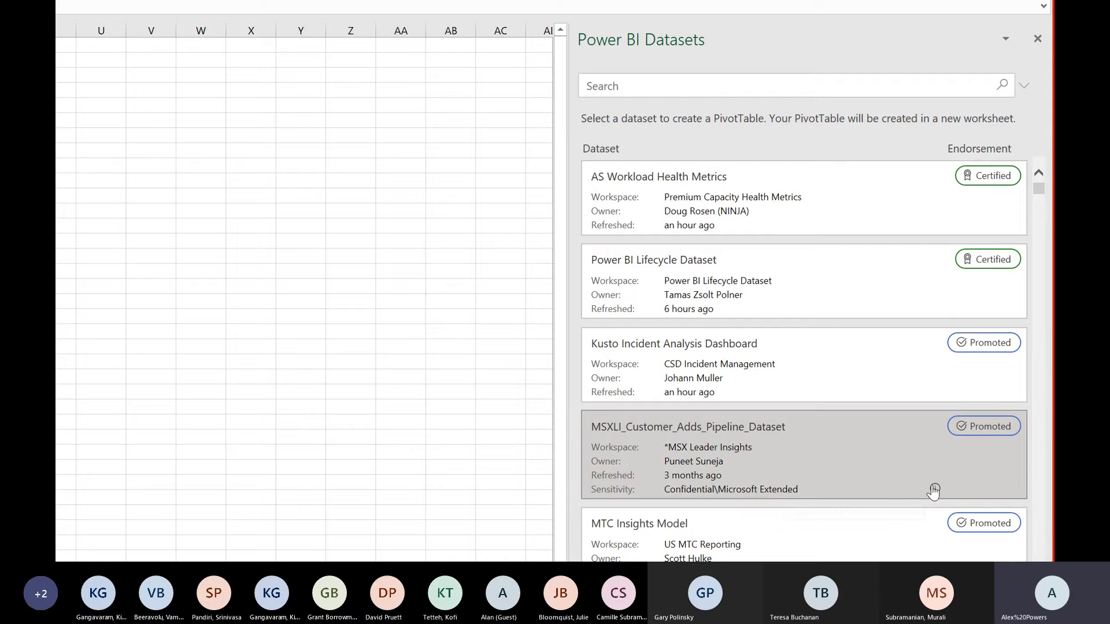
pyautogui.moveTo(935, 491)
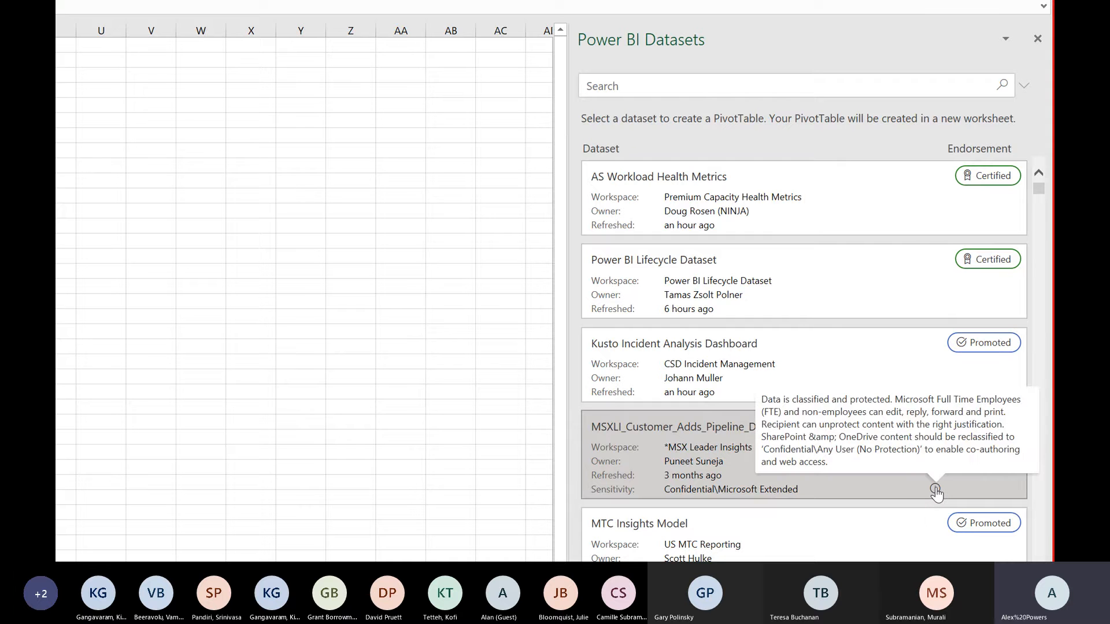
pyautogui.click(758, 79)
pyautogui.write('road map')
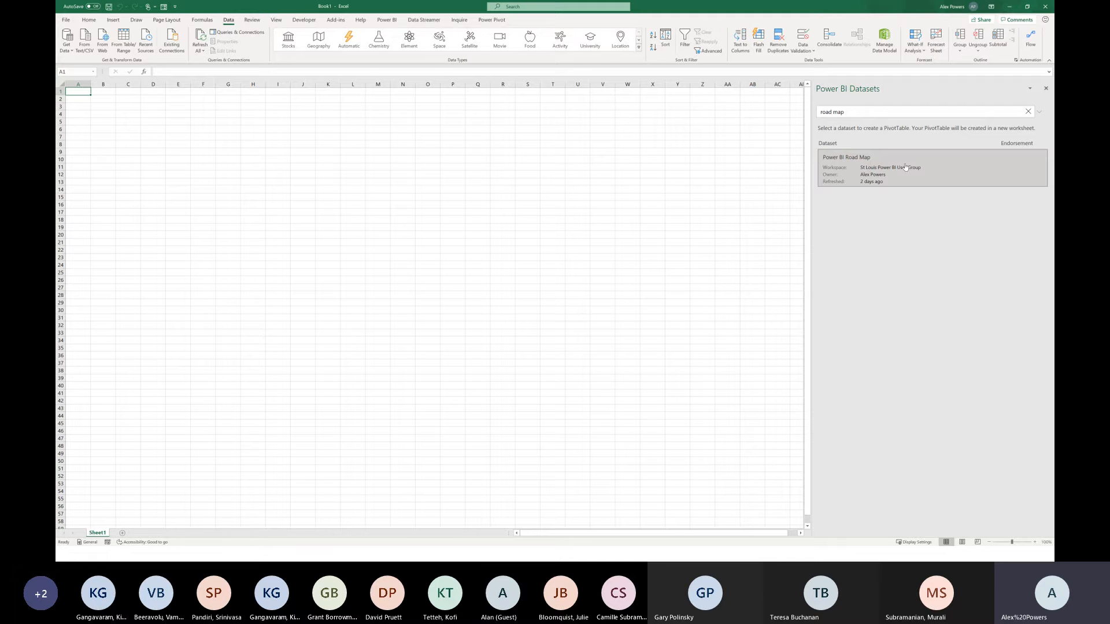
pyautogui.click(906, 167)
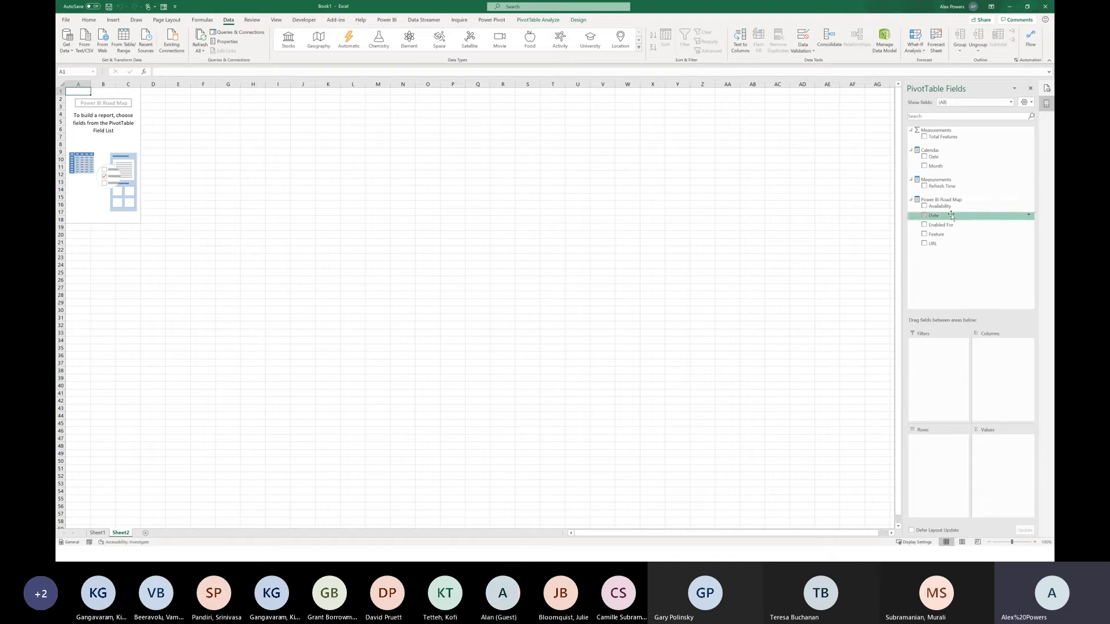
# Step: Add the Availability and Feature fields to the PivotTable rows, then minimize Excel
pyautogui.moveTo(950, 214); pyautogui.dragTo(935, 462)
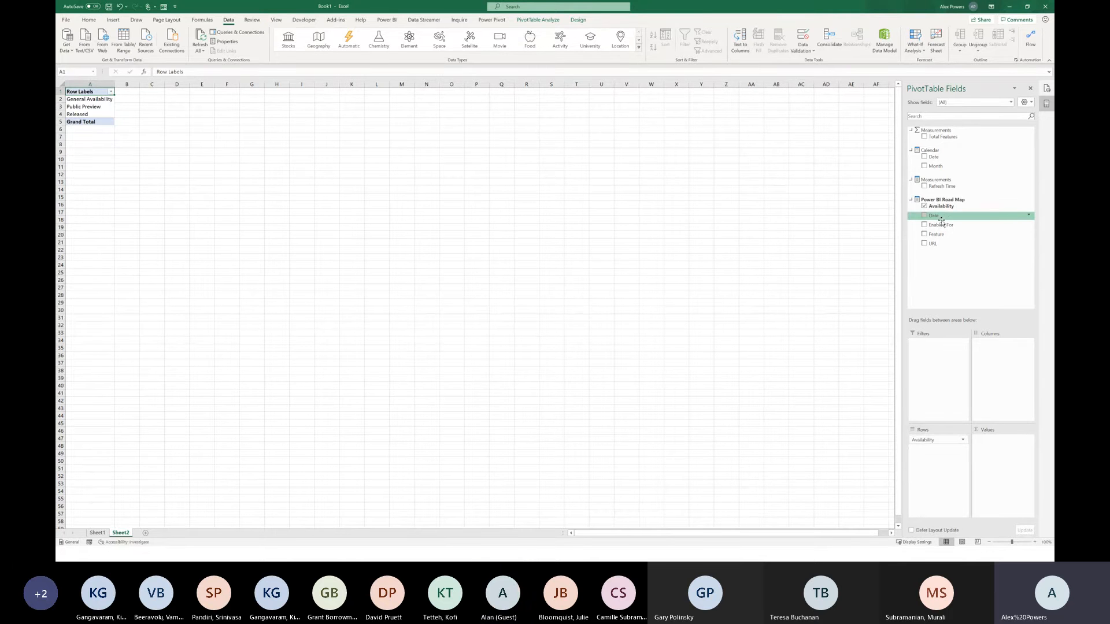
pyautogui.moveTo(946, 227); pyautogui.dragTo(939, 448)
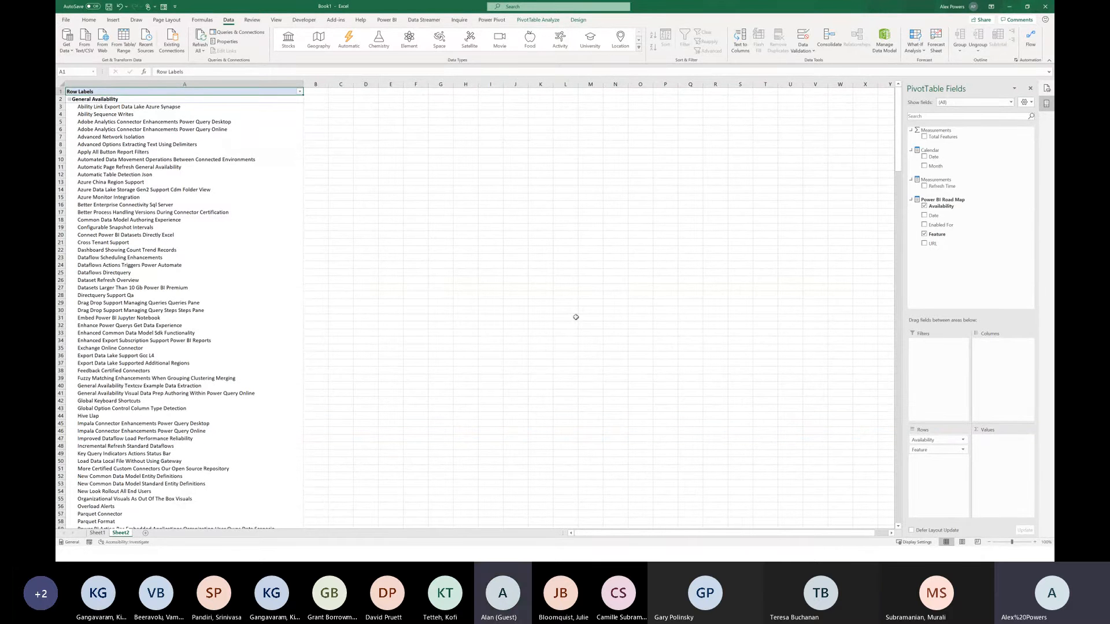
pyautogui.click(1015, 12)
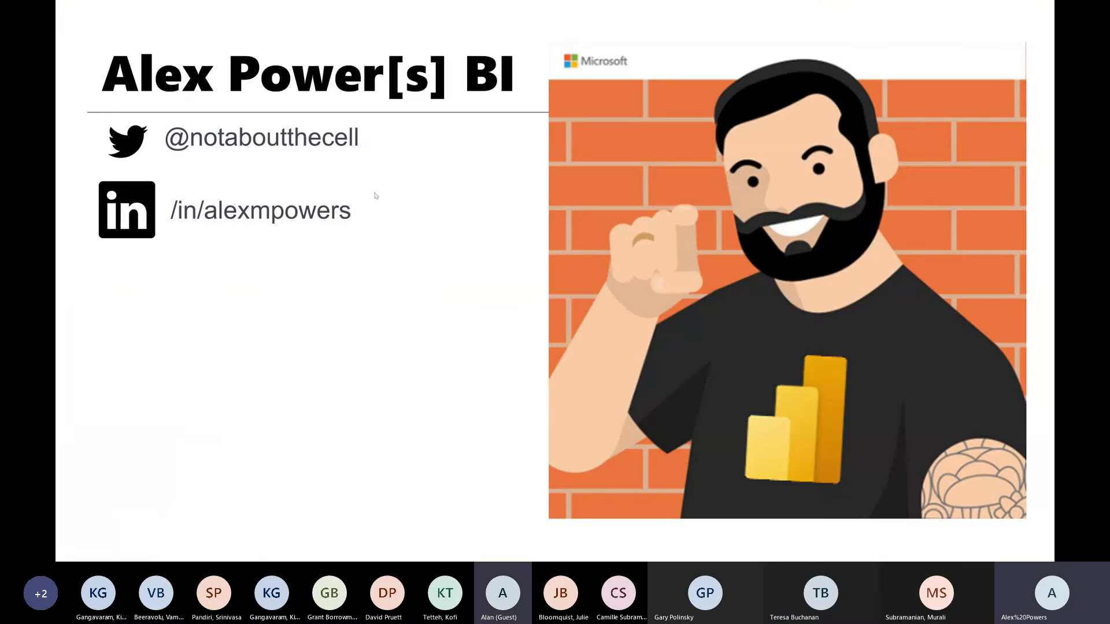
# Step: Switch to the browser and compare the community Power BI Release Plan page with the embedded release plan report tab
pyautogui.hotkey('alt', 'Tab')
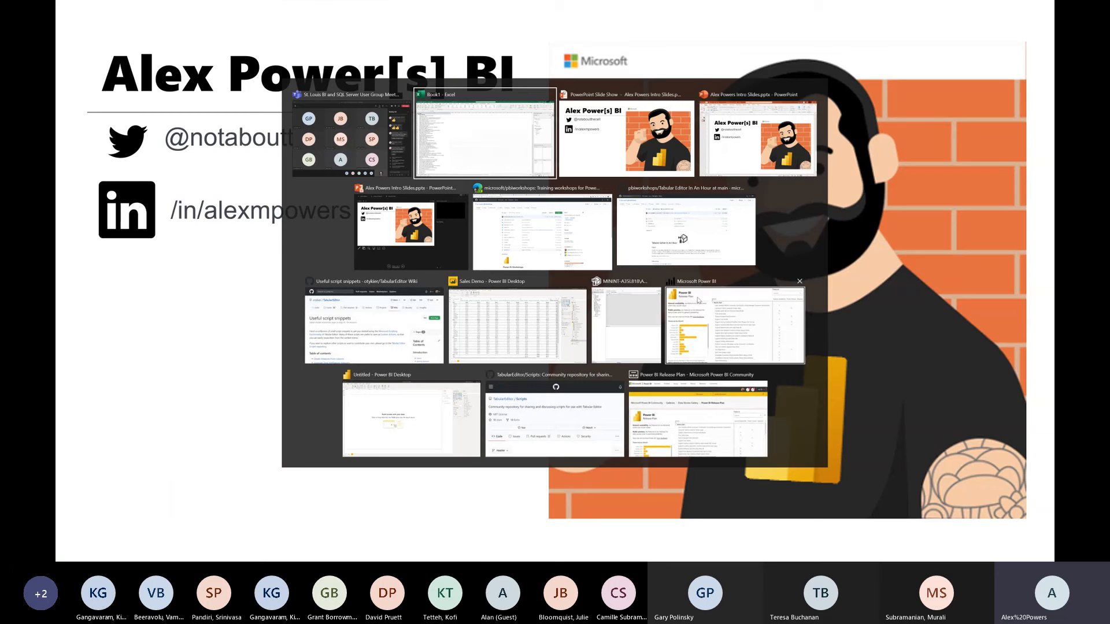
pyautogui.click(725, 312)
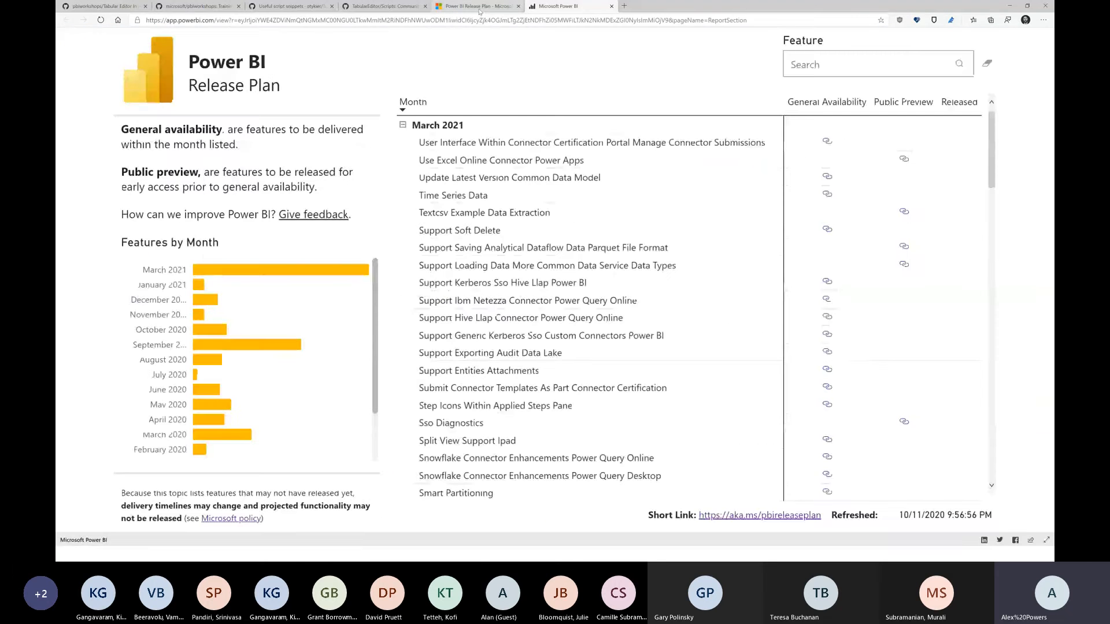
pyautogui.click(481, 6)
pyautogui.click(480, 19)
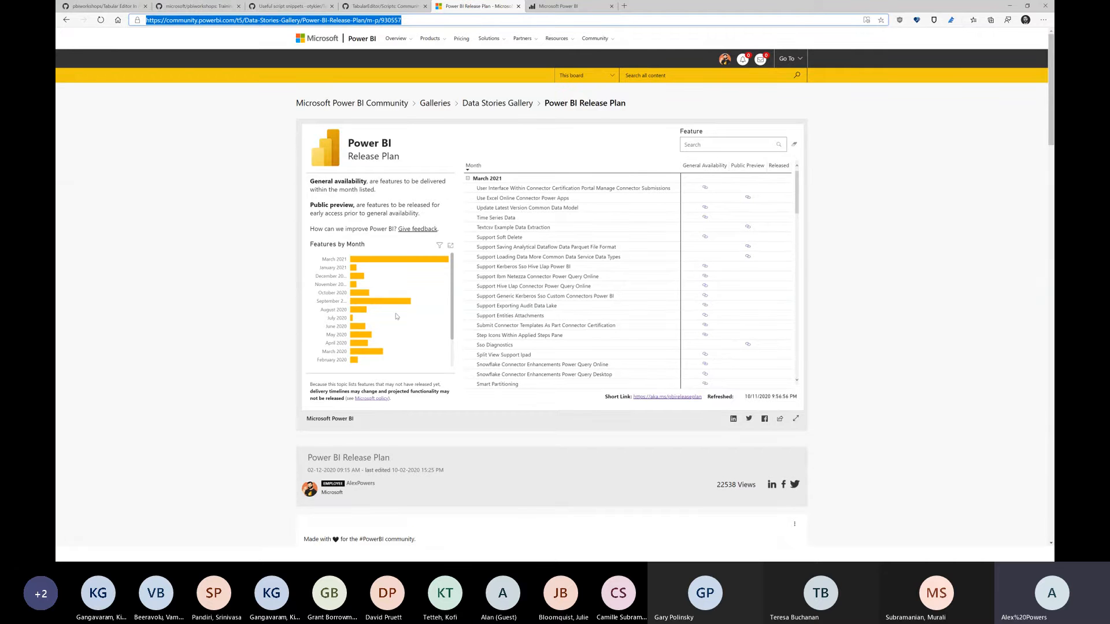
pyautogui.hotkey('alt', 'Tab')
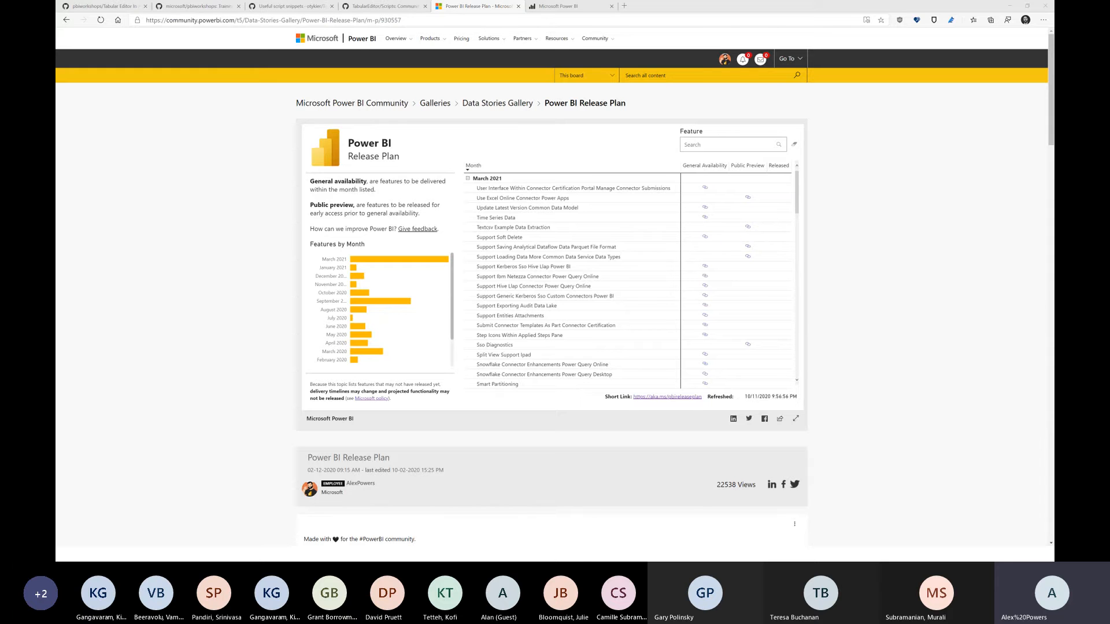
pyautogui.click(540, 6)
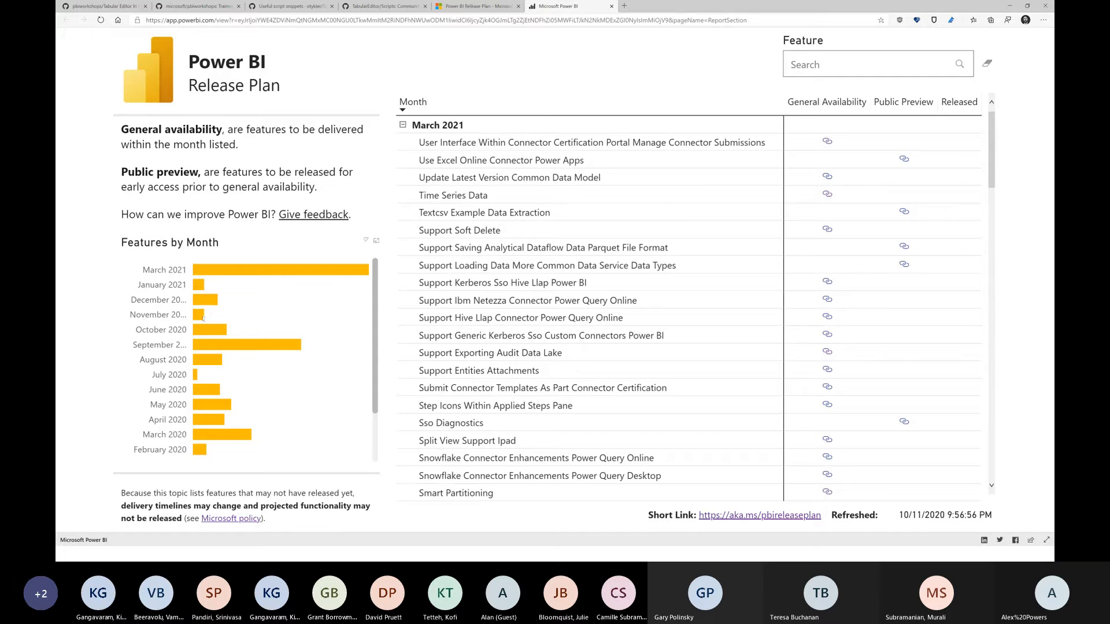
# Step: Filter the release plan by October, then November 2020, and open the Composite Models Over Power BI Datasets preview link
pyautogui.moveTo(206, 330)
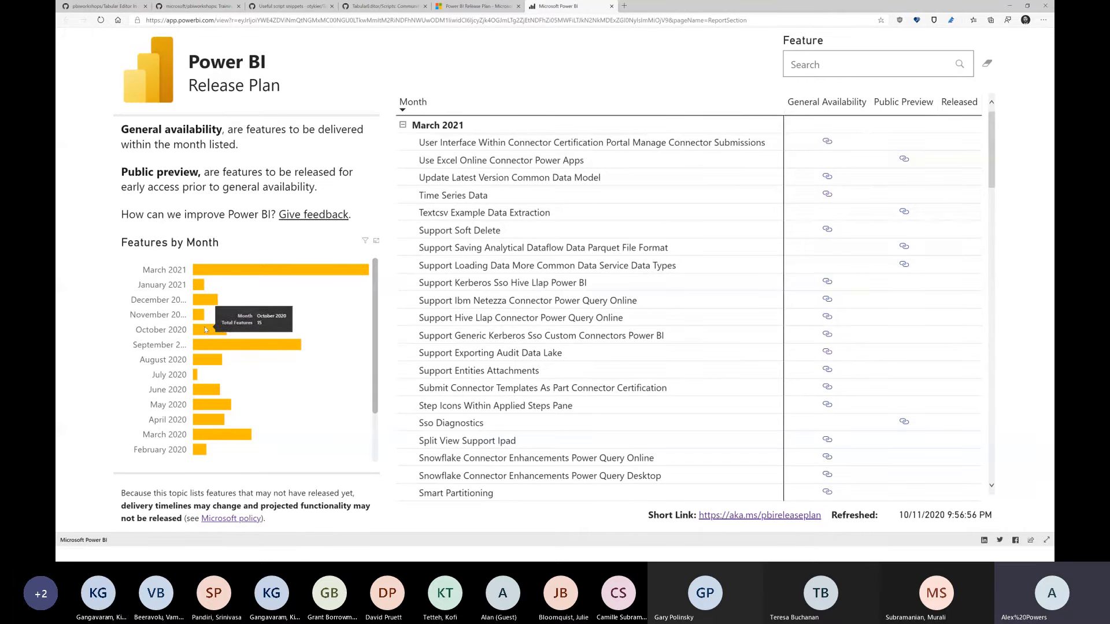
pyautogui.click(207, 330)
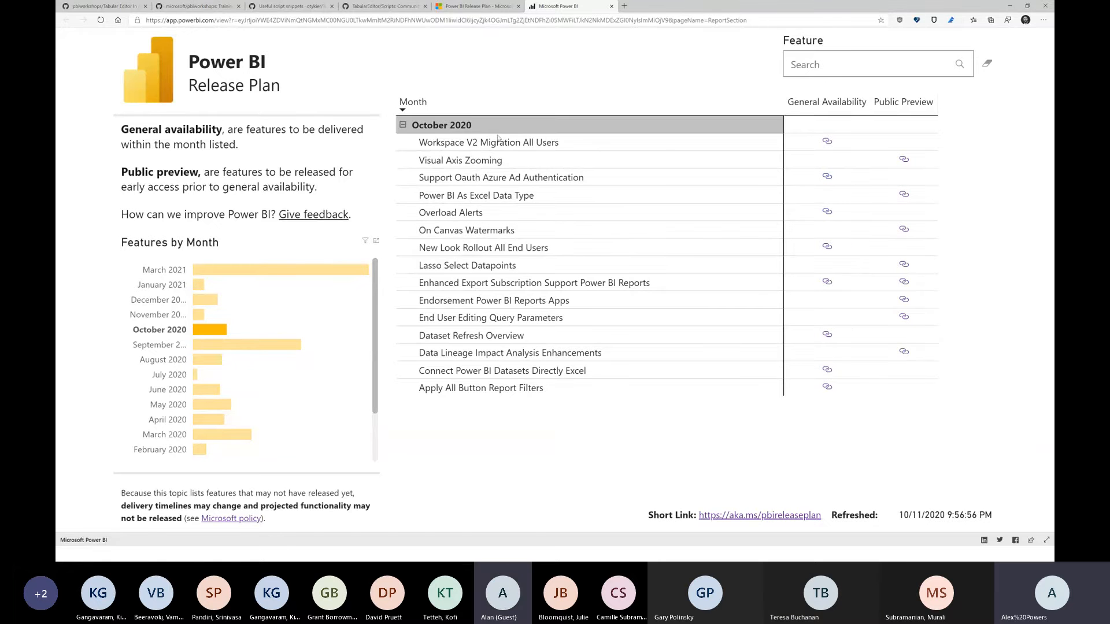
pyautogui.click(200, 320)
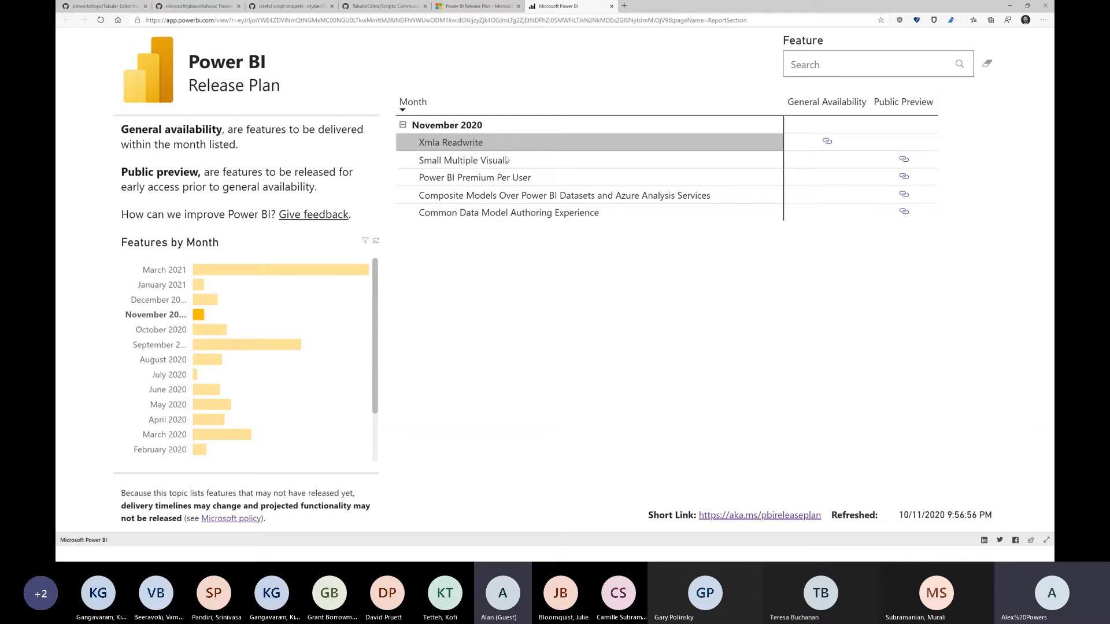
pyautogui.click(904, 195)
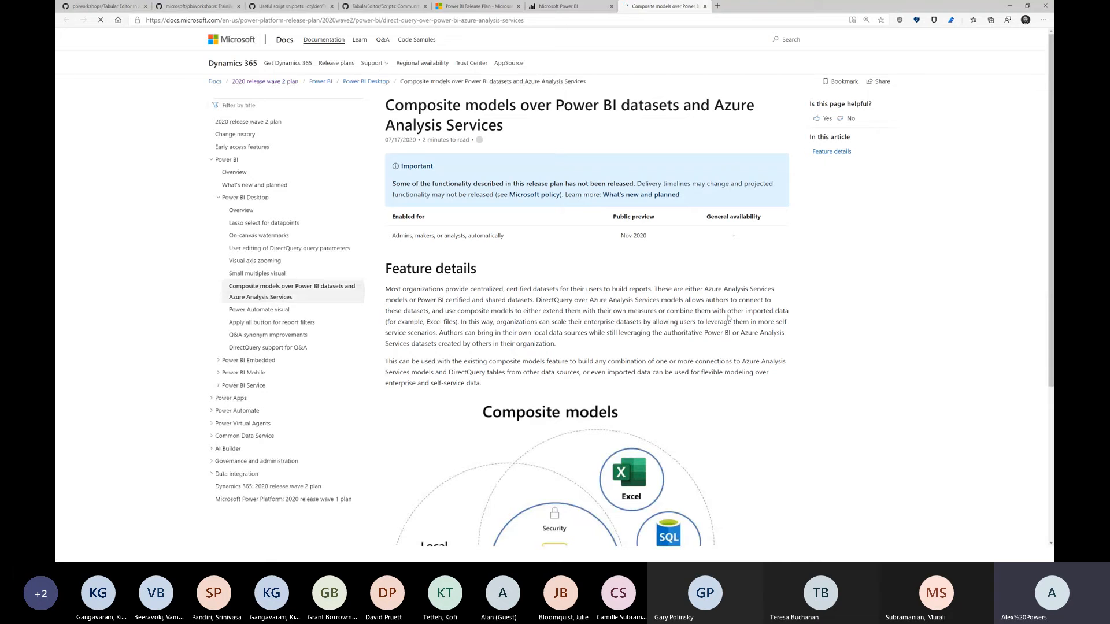
# Step: Read the Composite models docs article, then return to the release plan report and clear the month filter
pyautogui.scroll(-2, 725, 300)
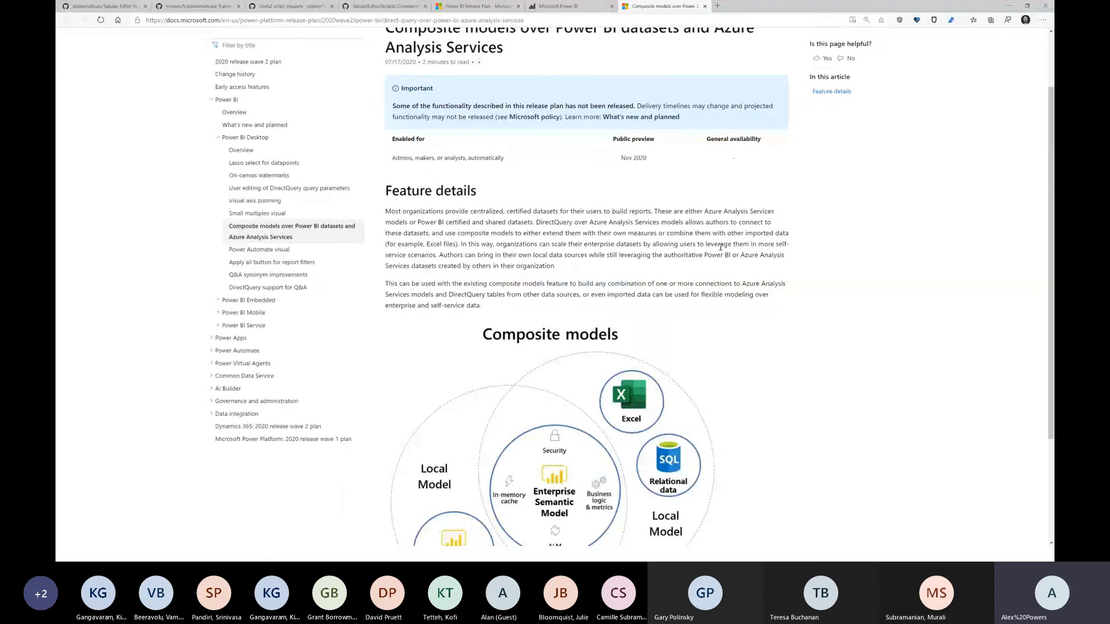
pyautogui.scroll(-3, 726, 266)
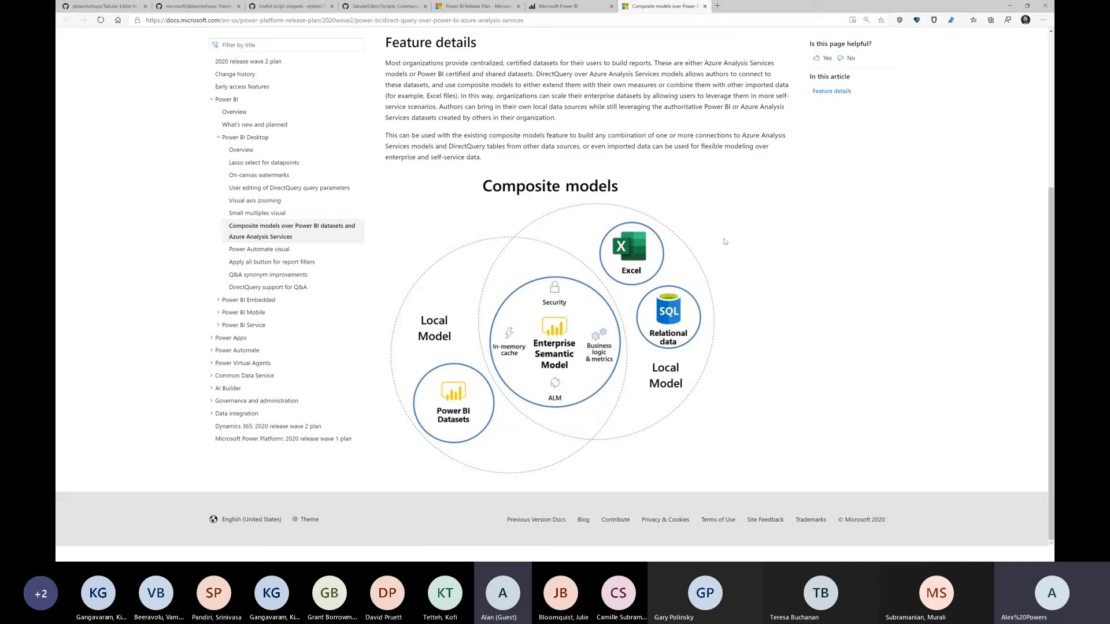
pyautogui.scroll(1, 725, 242)
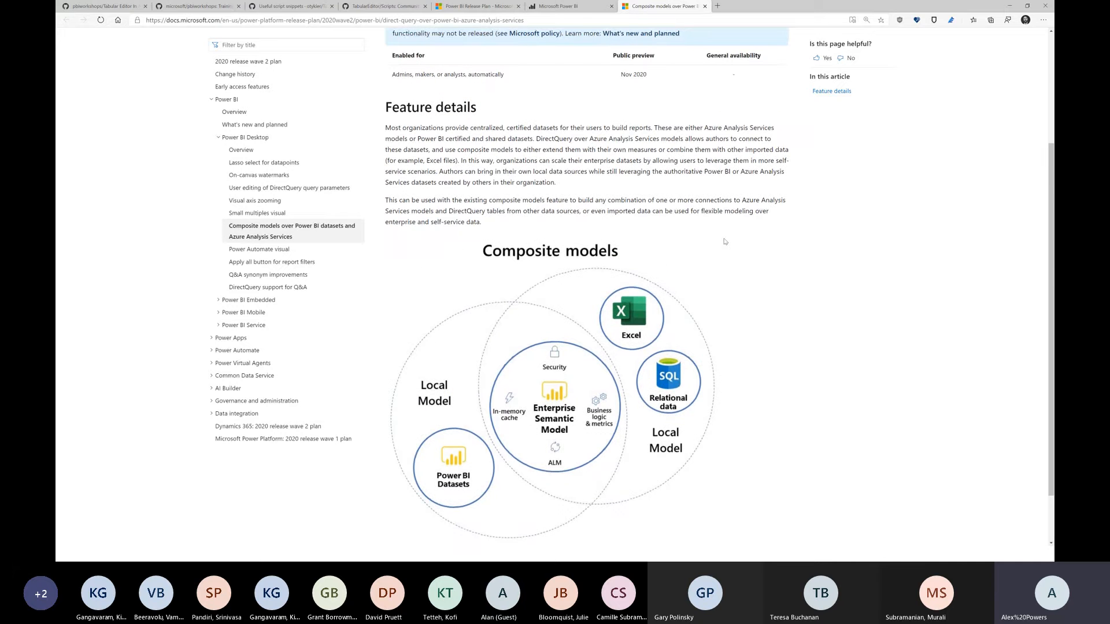
pyautogui.scroll(-1, 724, 241)
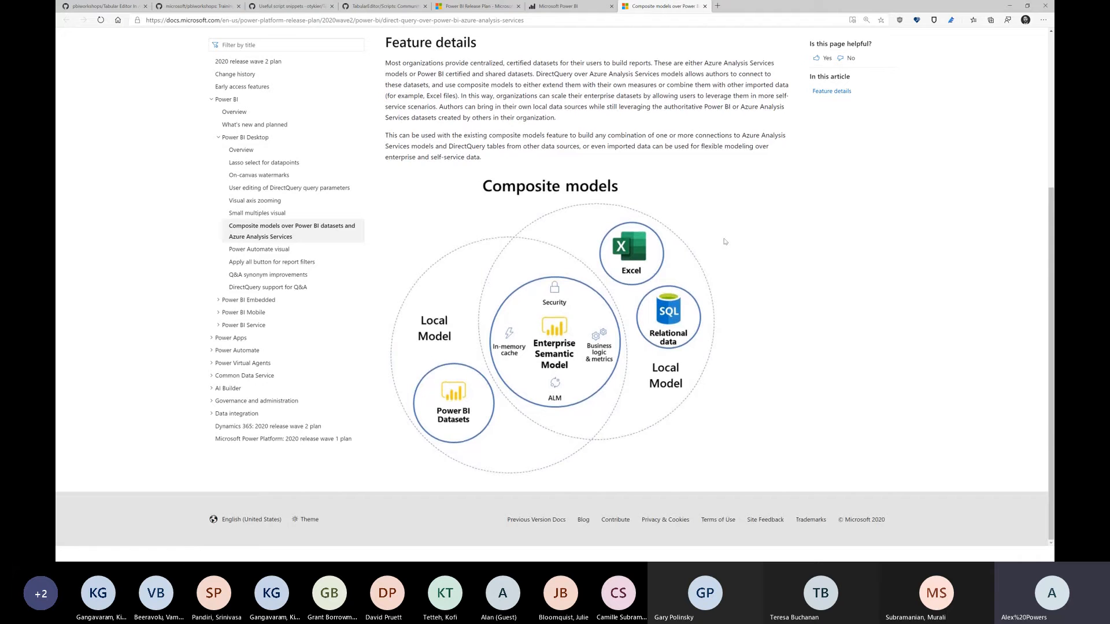
pyautogui.hotkey('ctrl', 'shift', 'Tab')
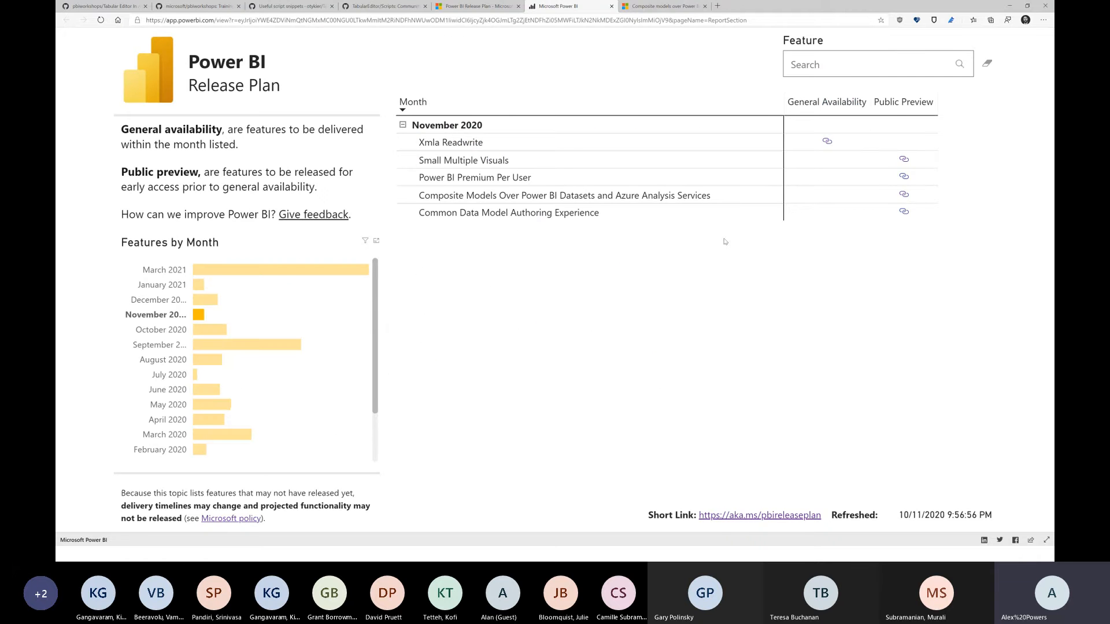
pyautogui.click(202, 318)
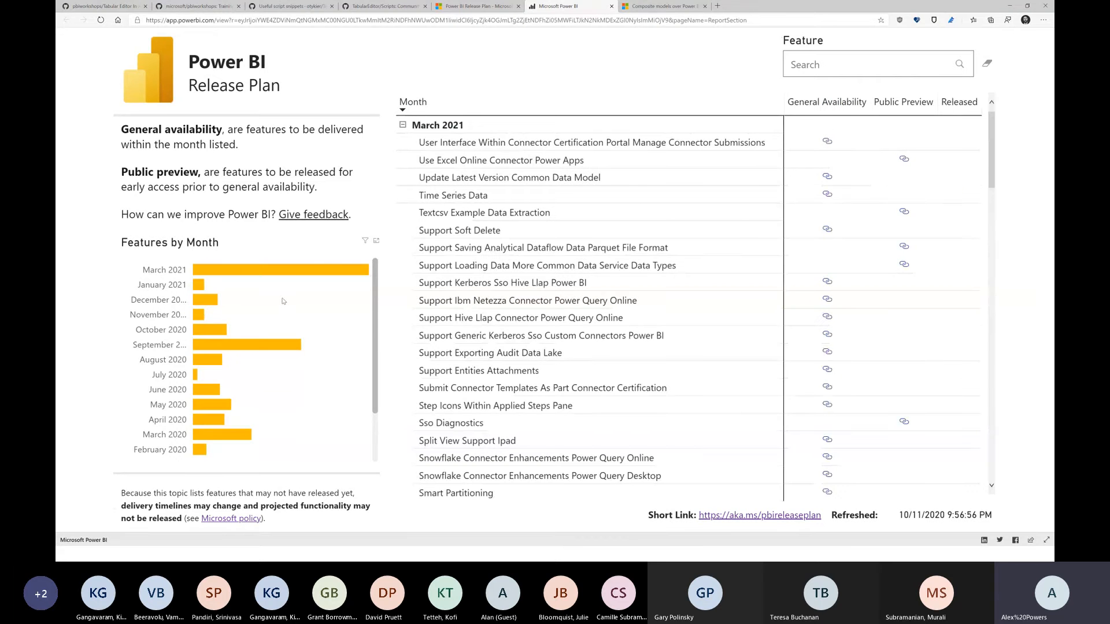